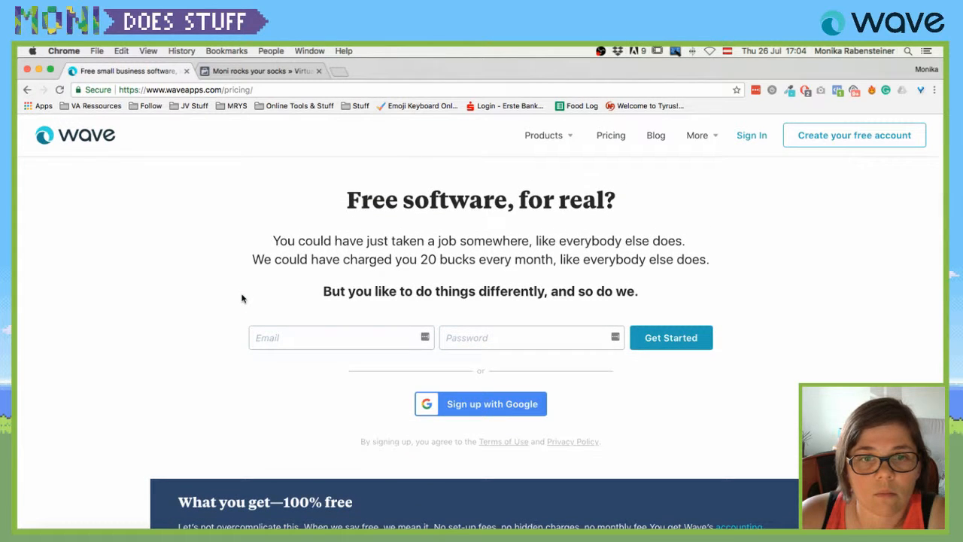
Scroll to Online payments and highlight the 1.4% + €0.25 European card rate.
scroll(241, 299, down, 4)
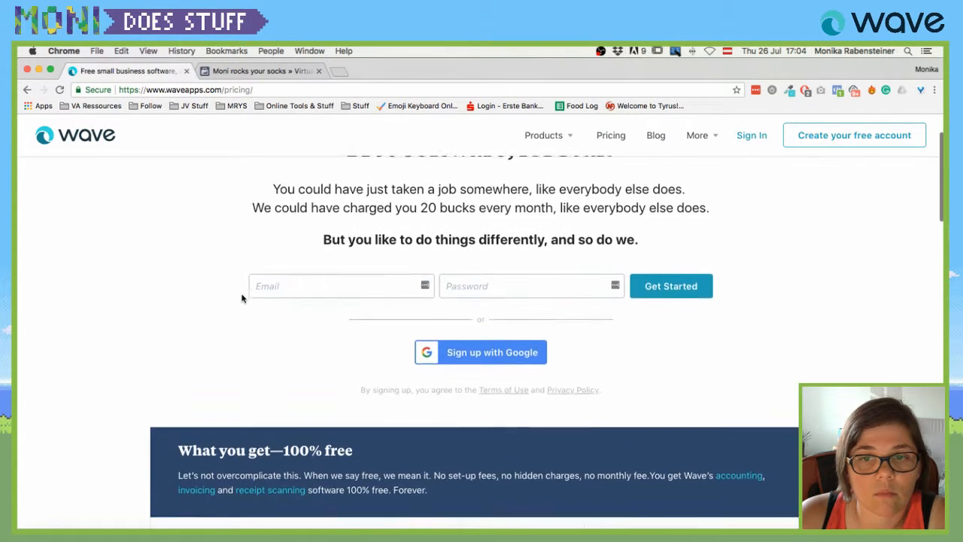
scroll(241, 299, down, 6)
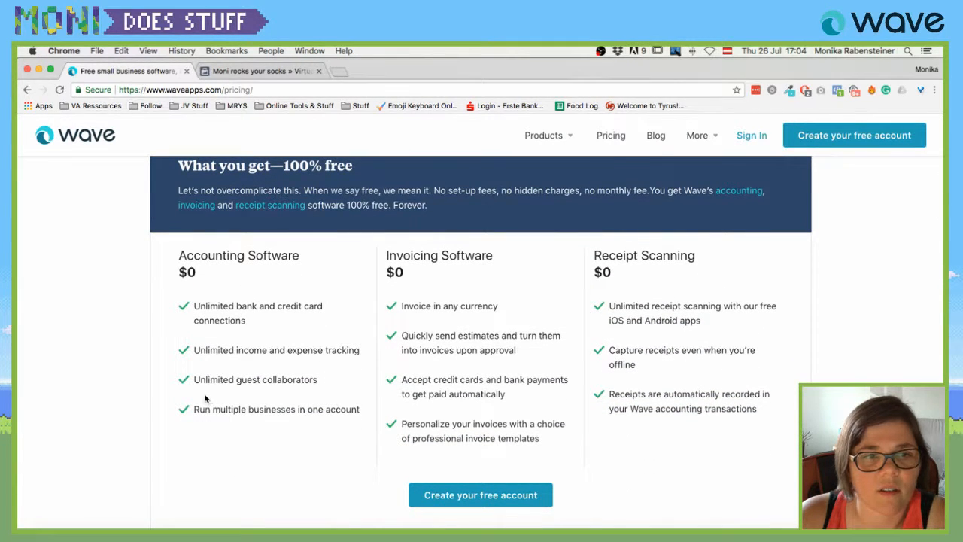
scroll(420, 266, down, 5)
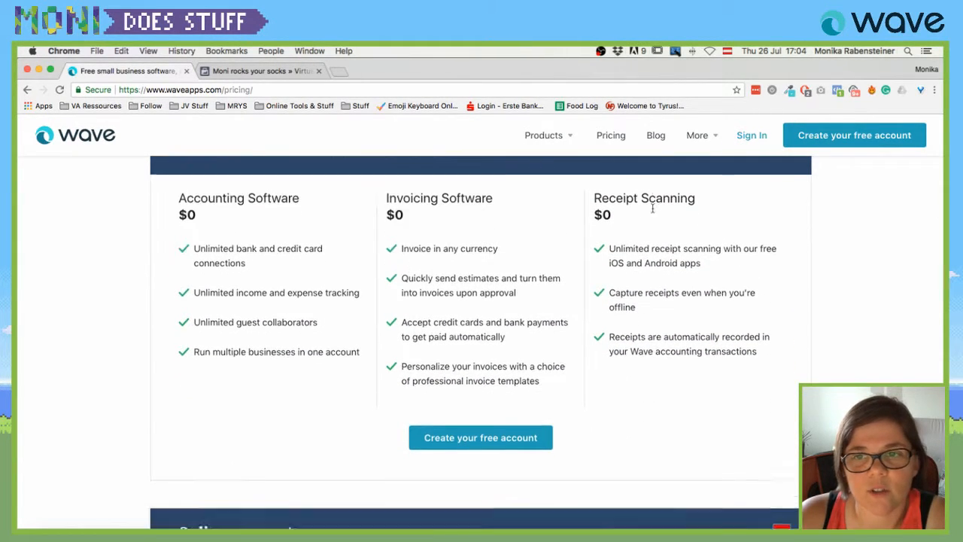
scroll(651, 225, down, 5)
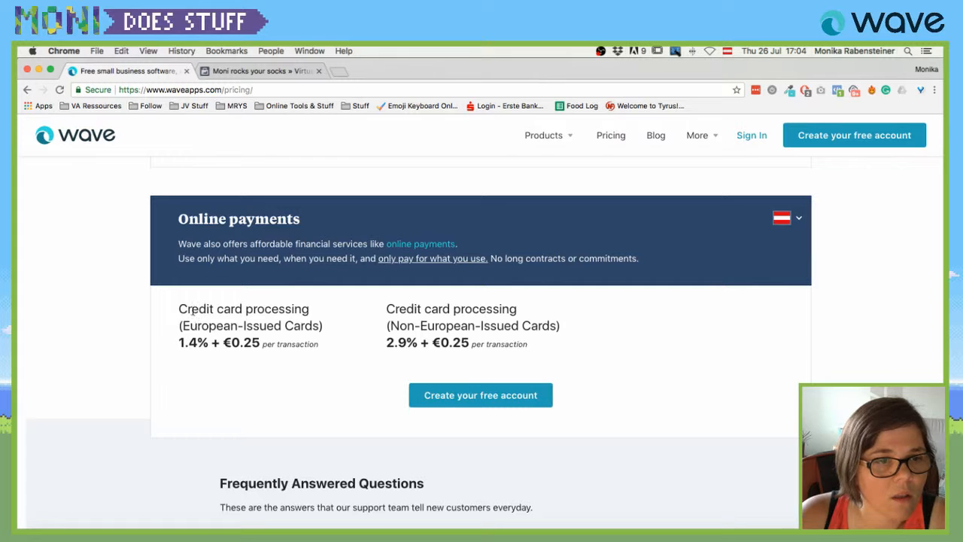
scroll(193, 311, down, 1)
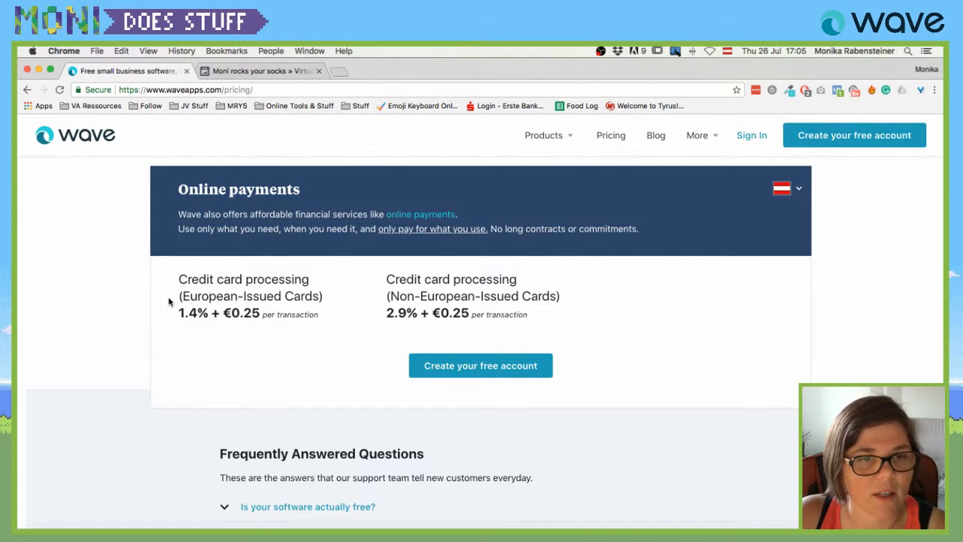
drag(168, 302, 275, 316)
click(224, 314)
drag(179, 315, 321, 316)
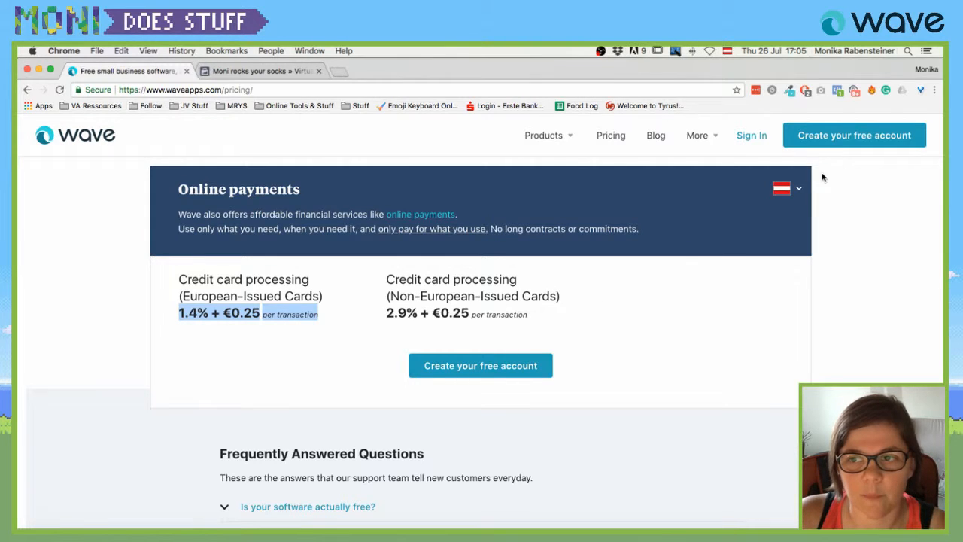
click(795, 189)
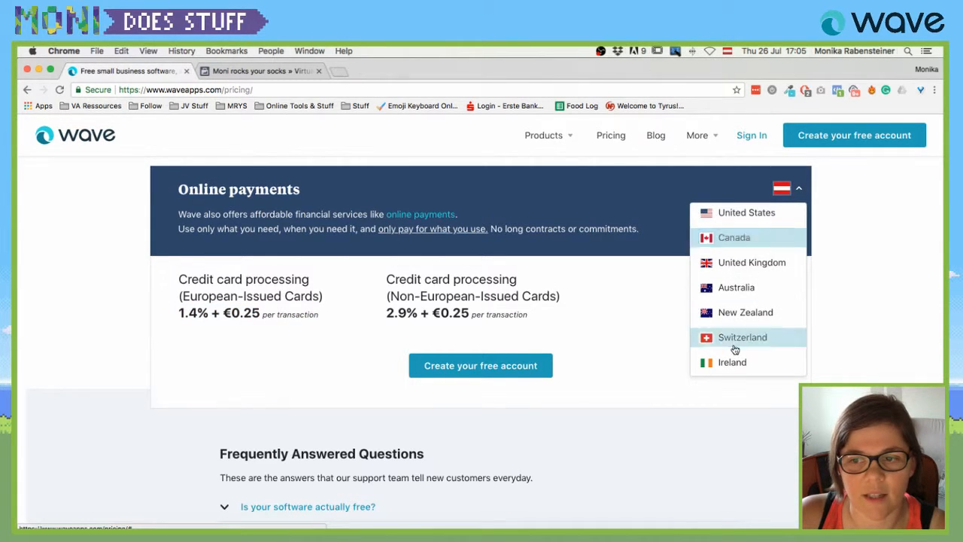
scroll(752, 248, down, 2)
scroll(754, 252, up, 1)
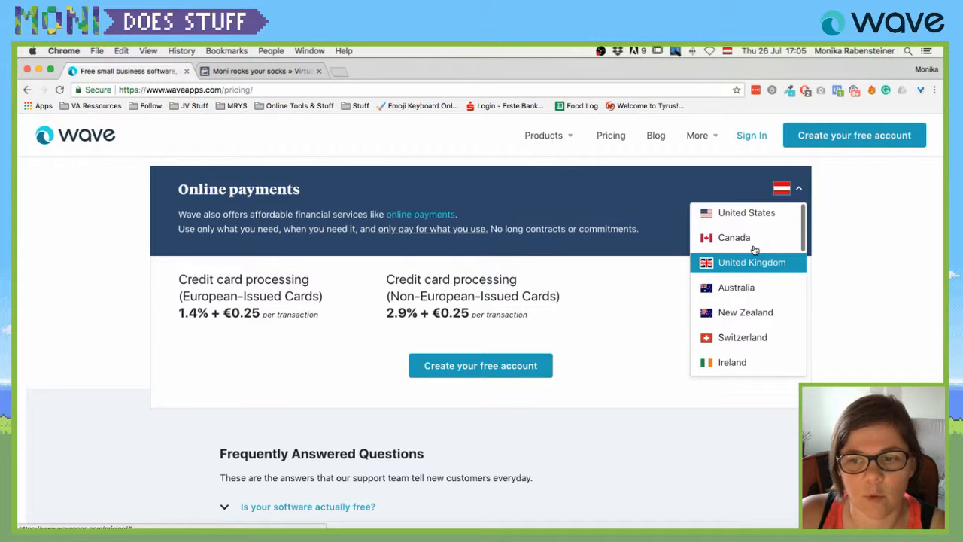
click(753, 263)
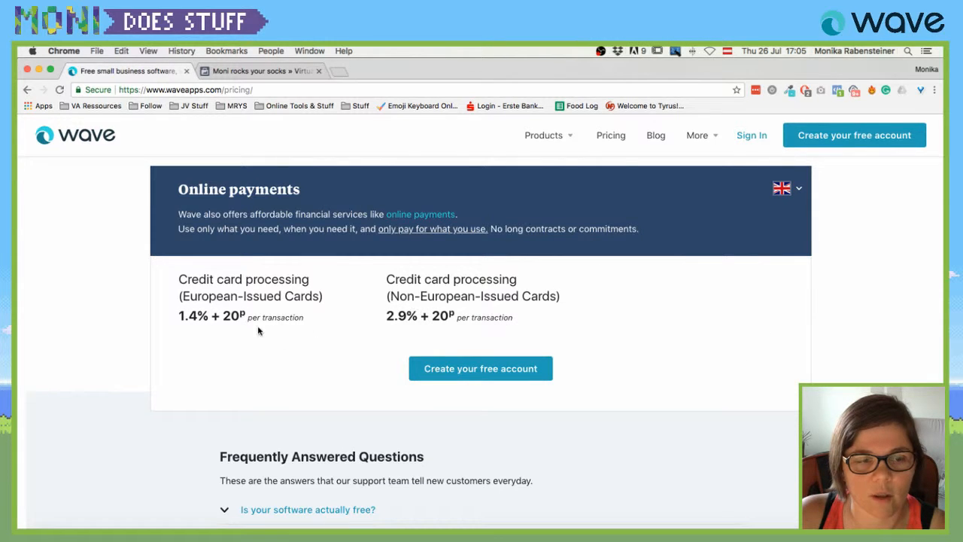
click(787, 190)
click(752, 214)
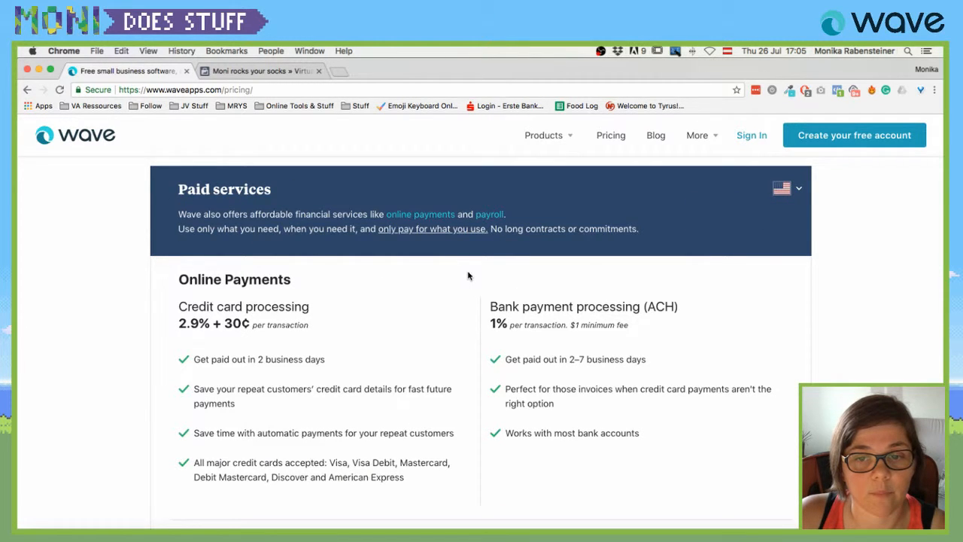
scroll(180, 297, down, 3)
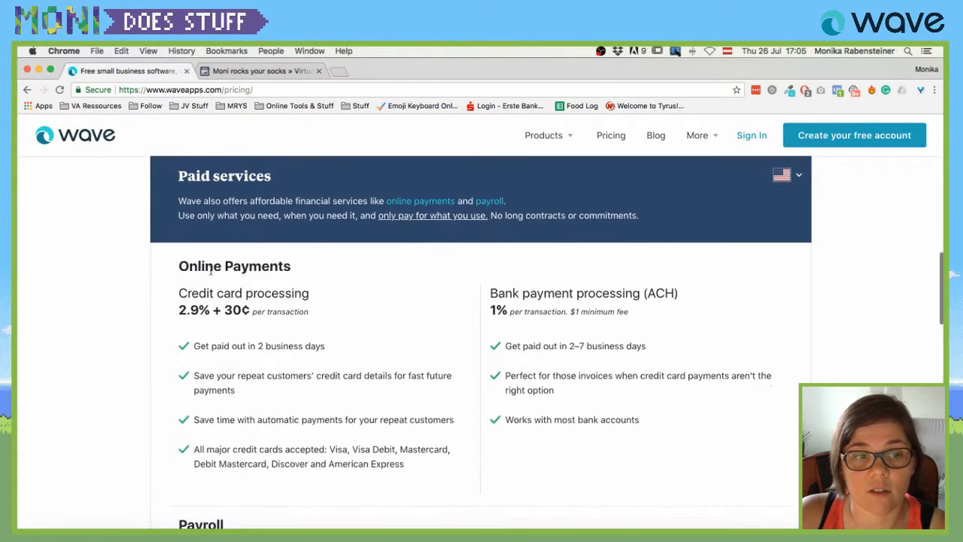
scroll(216, 363, up, 3)
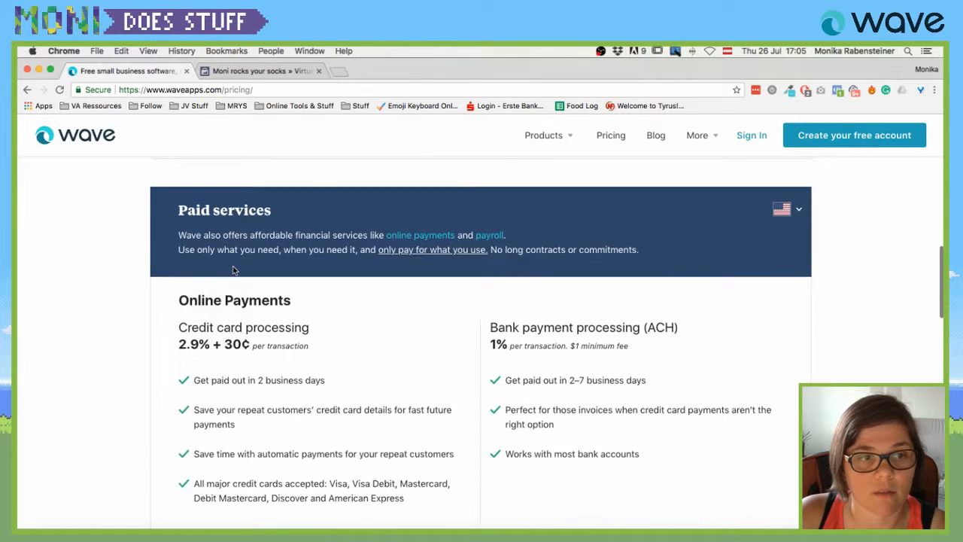
scroll(221, 292, down, 1)
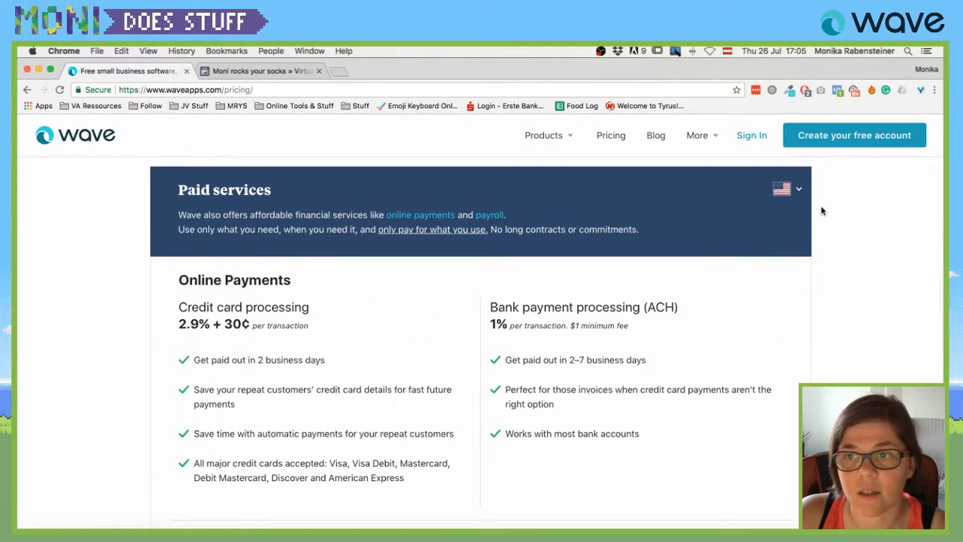
click(784, 191)
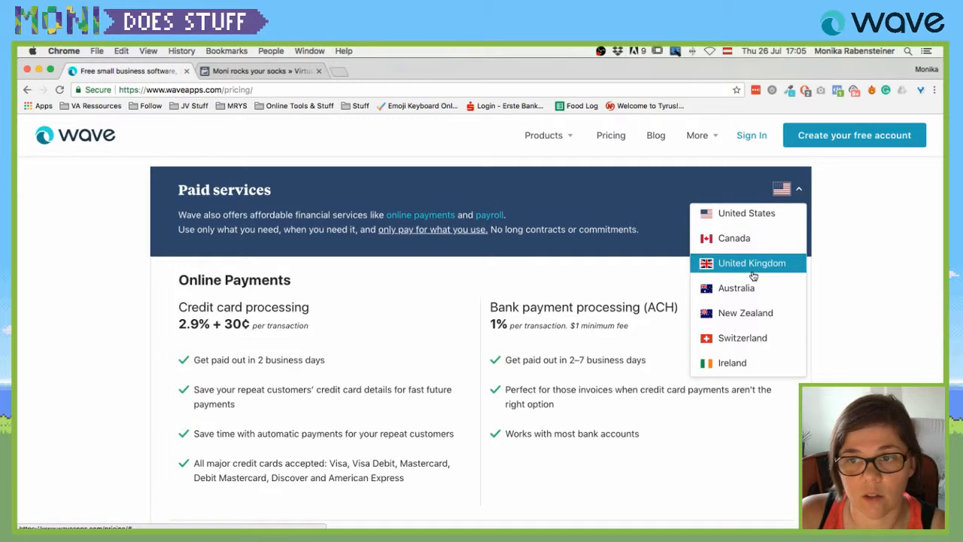
scroll(225, 316, down, 6)
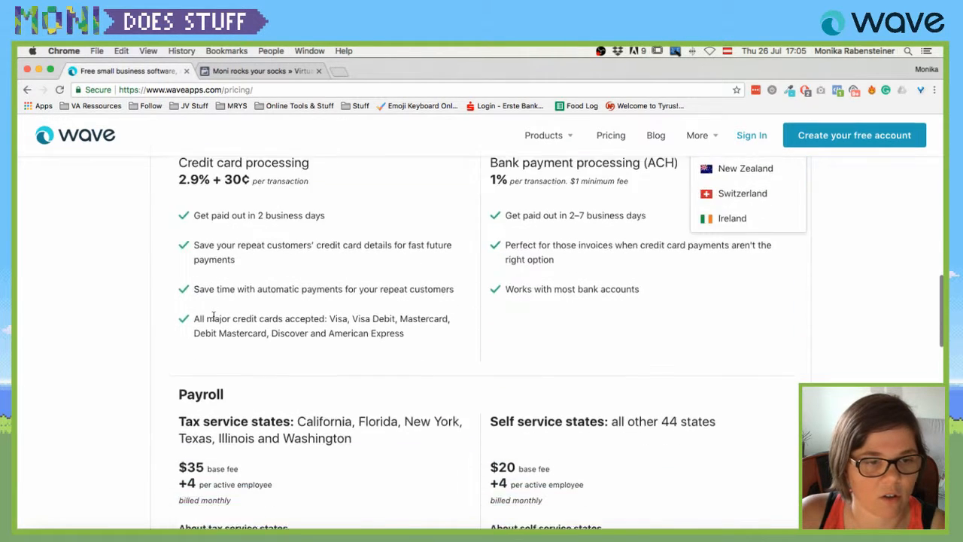
scroll(226, 316, up, 7)
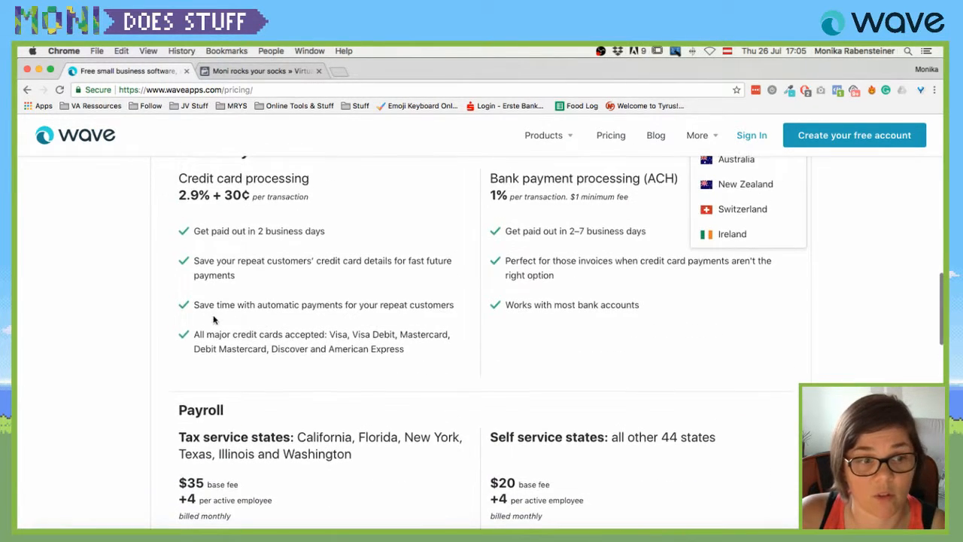
scroll(613, 327, up, 2)
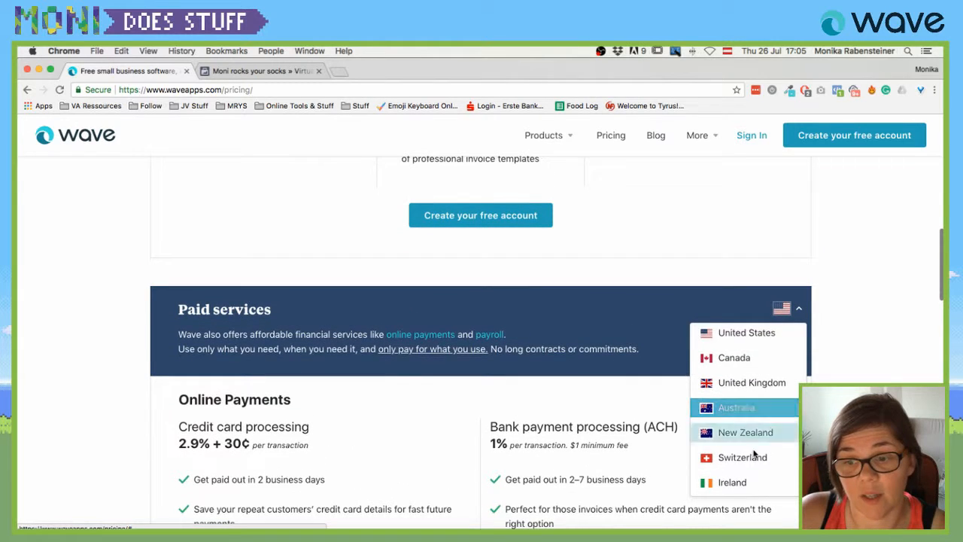
scroll(753, 430, down, 3)
scroll(757, 452, down, 2)
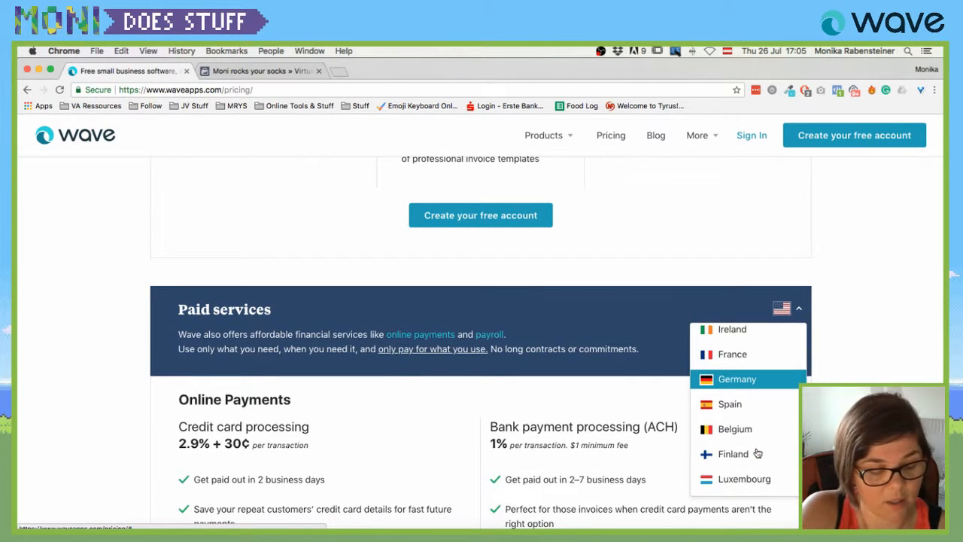
scroll(753, 453, down, 5)
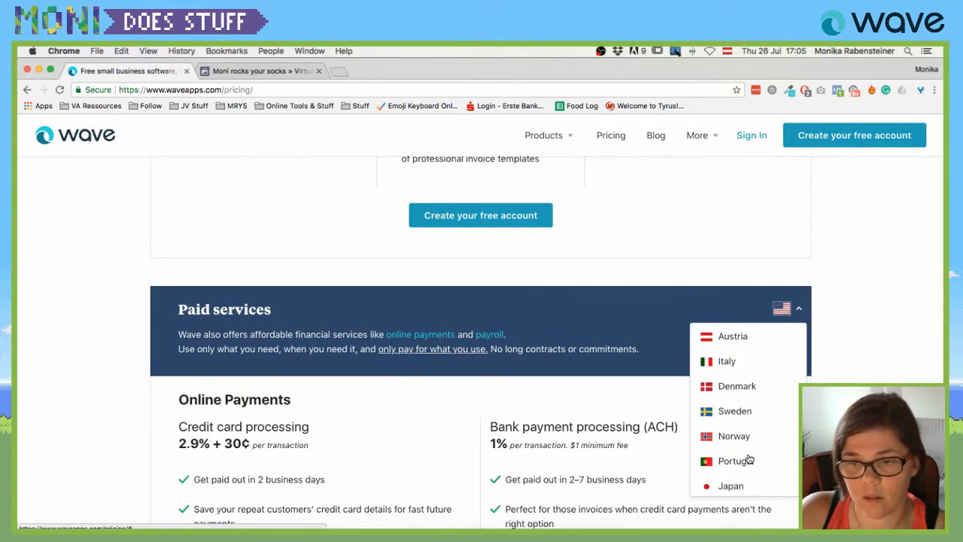
scroll(747, 456, up, 1)
click(744, 338)
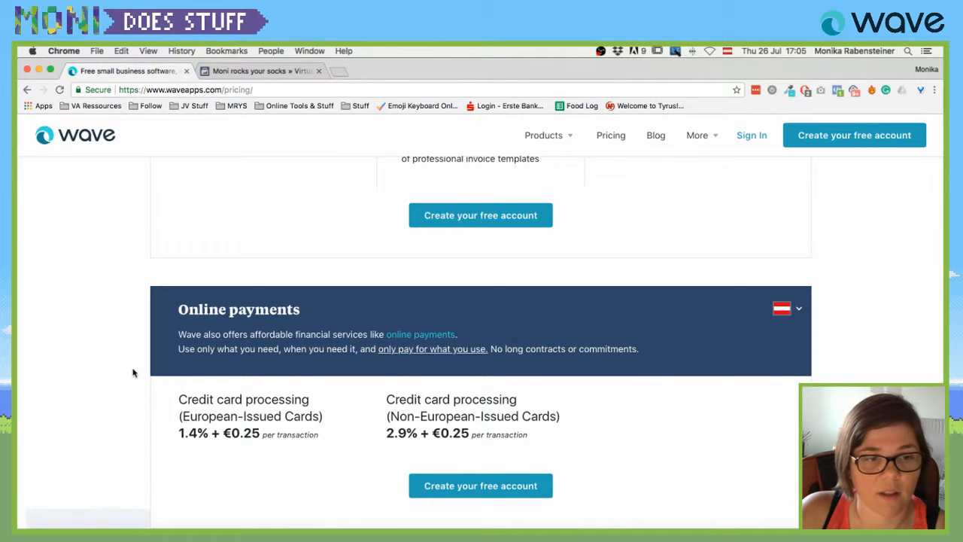
scroll(113, 366, down, 3)
scroll(301, 369, up, 3)
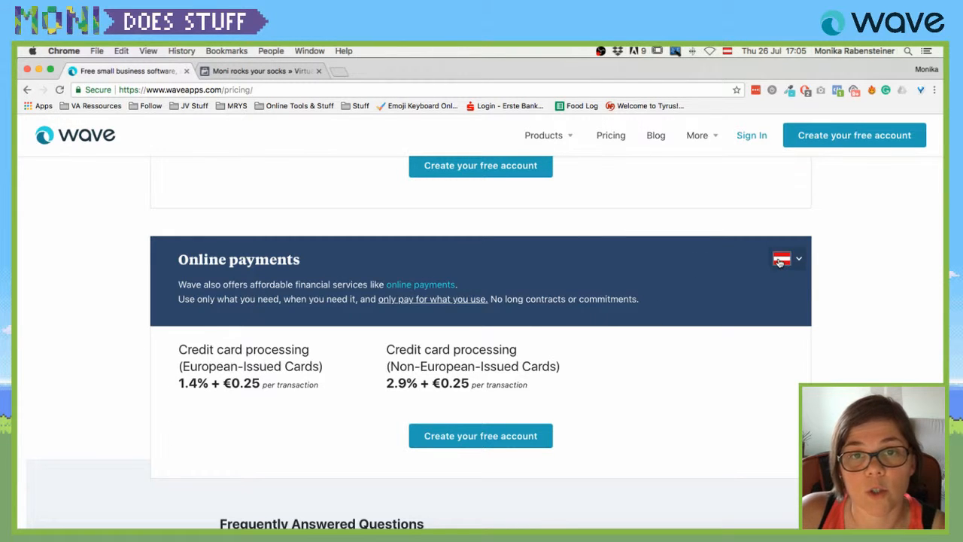
Create a free Wave account by signing up with a Google account.
scroll(243, 252, up, 7)
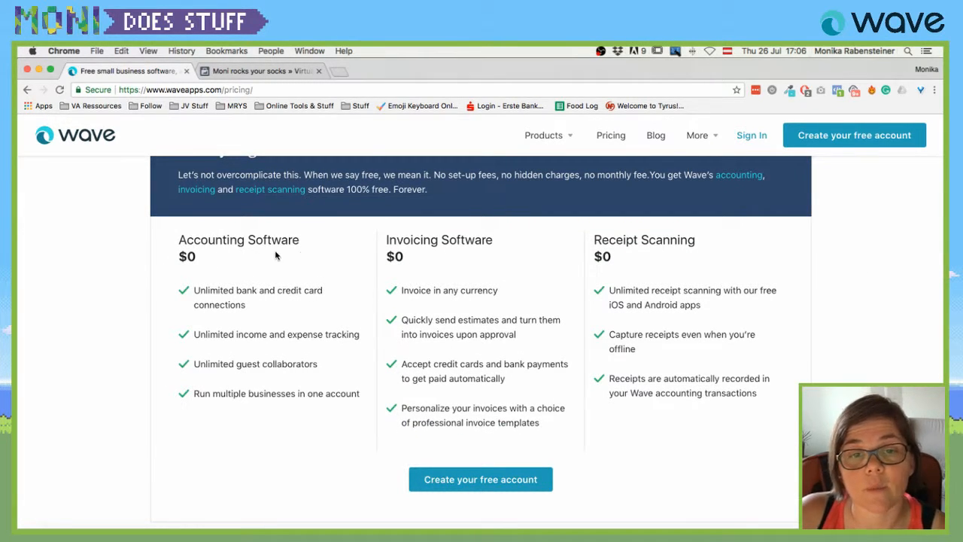
scroll(421, 267, down, 1)
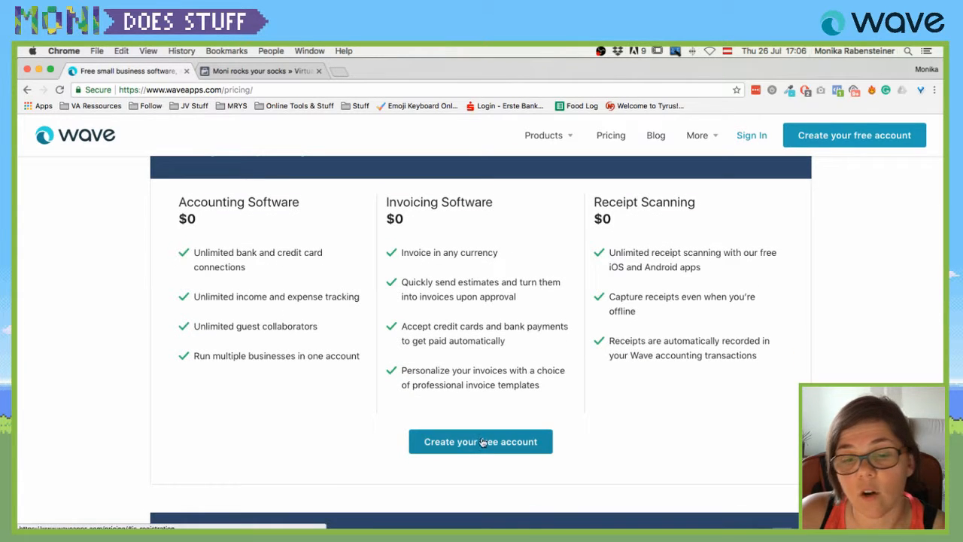
click(531, 444)
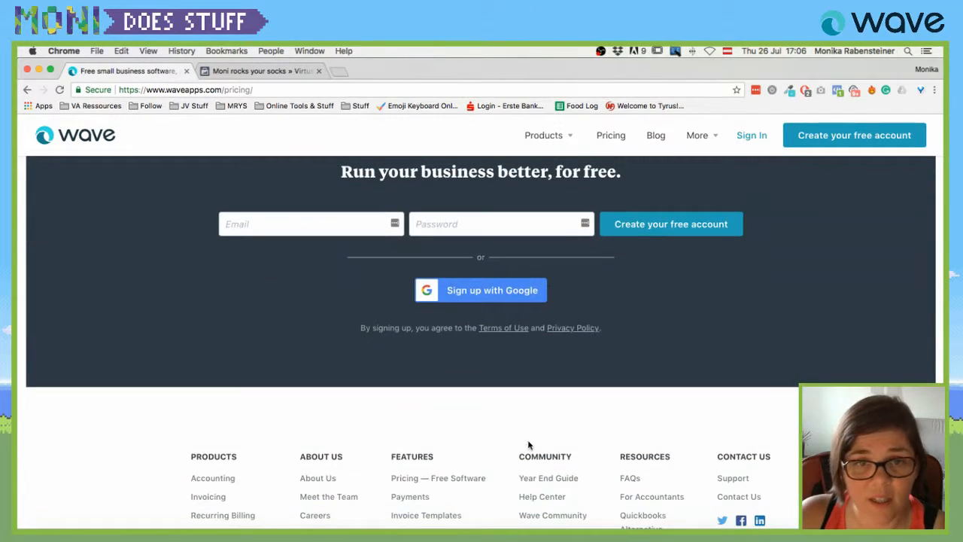
click(508, 289)
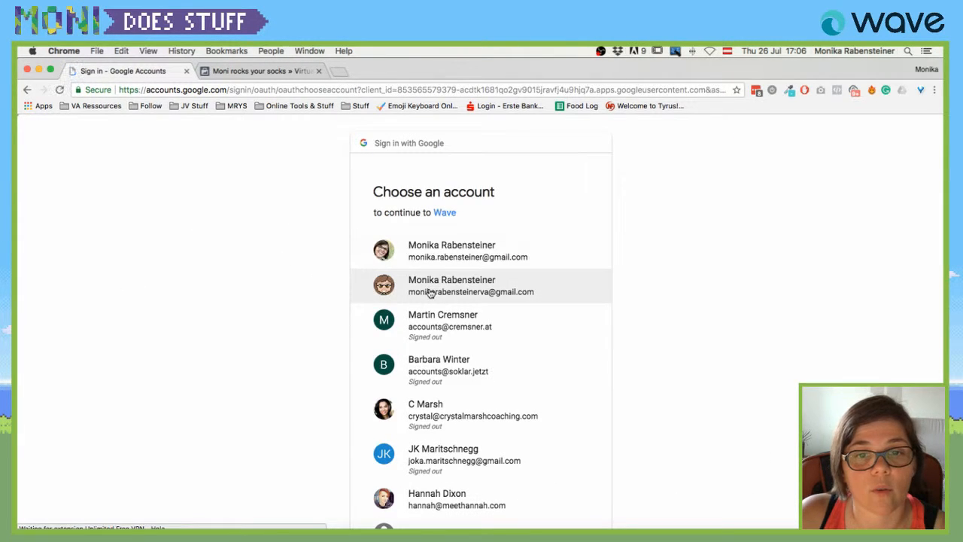
click(430, 293)
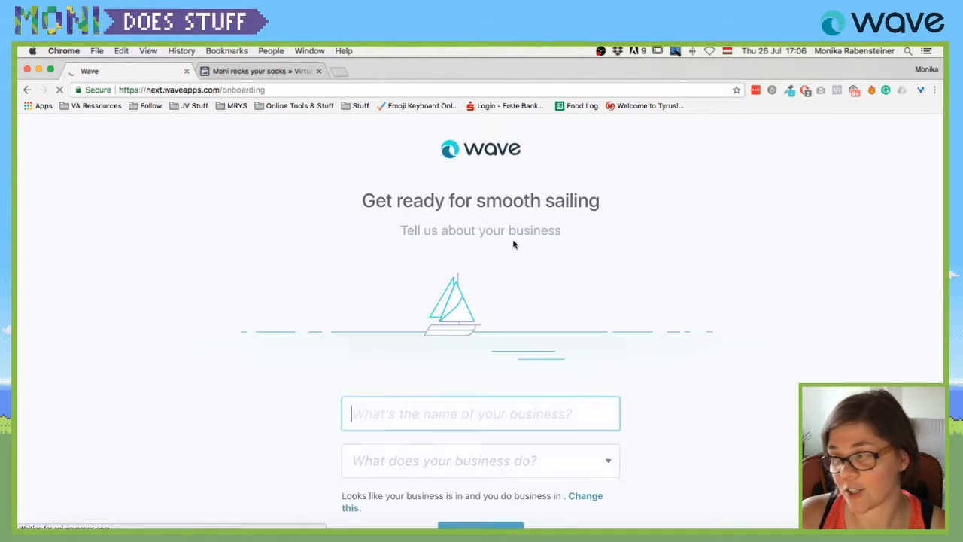
Enter 'Moni Does Stuff' as the business name.
scroll(475, 430, down, 2)
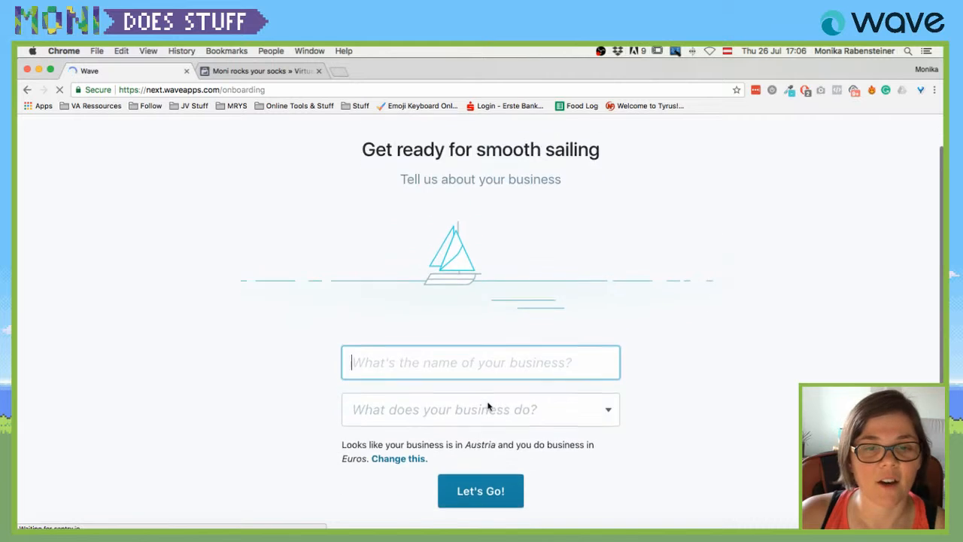
scroll(487, 407, up, 2)
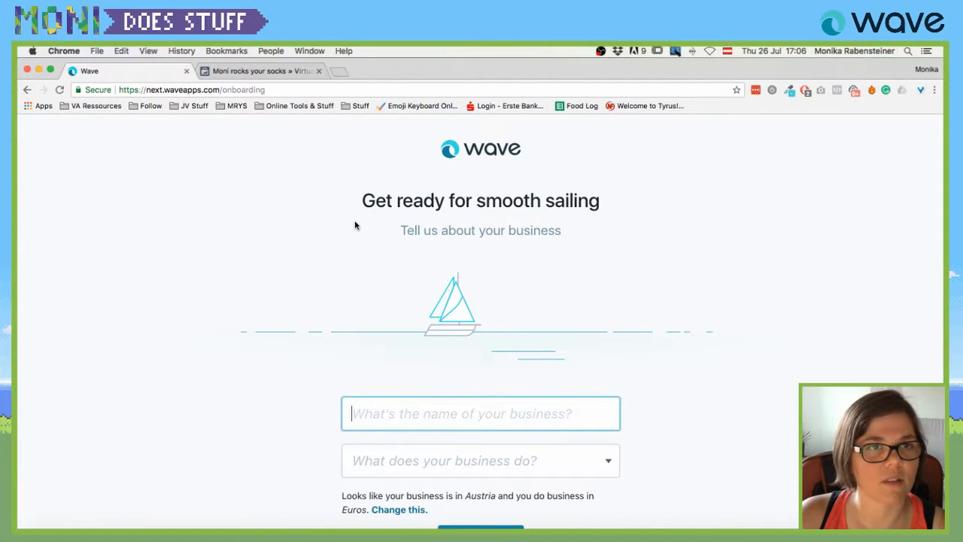
scroll(355, 225, down, 2)
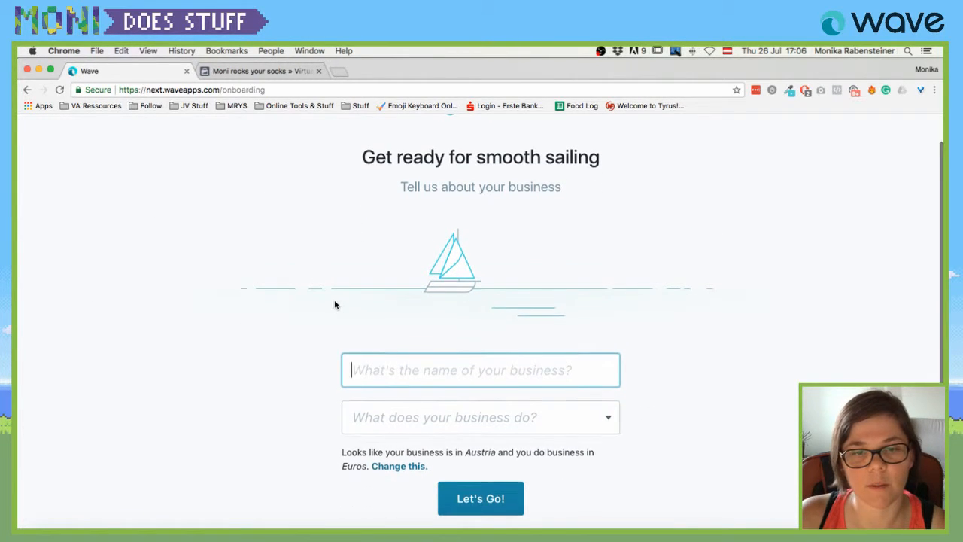
scroll(336, 305, down, 3)
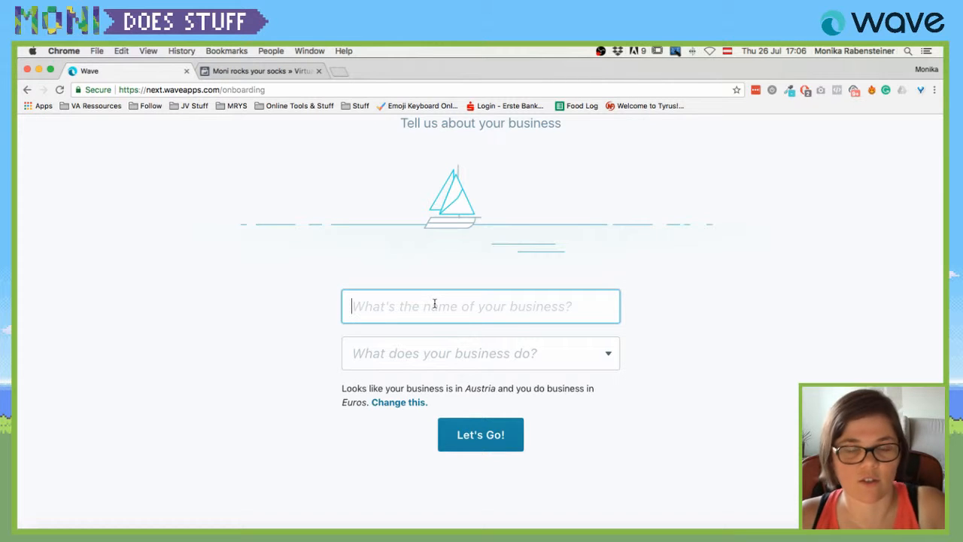
text(Moni)
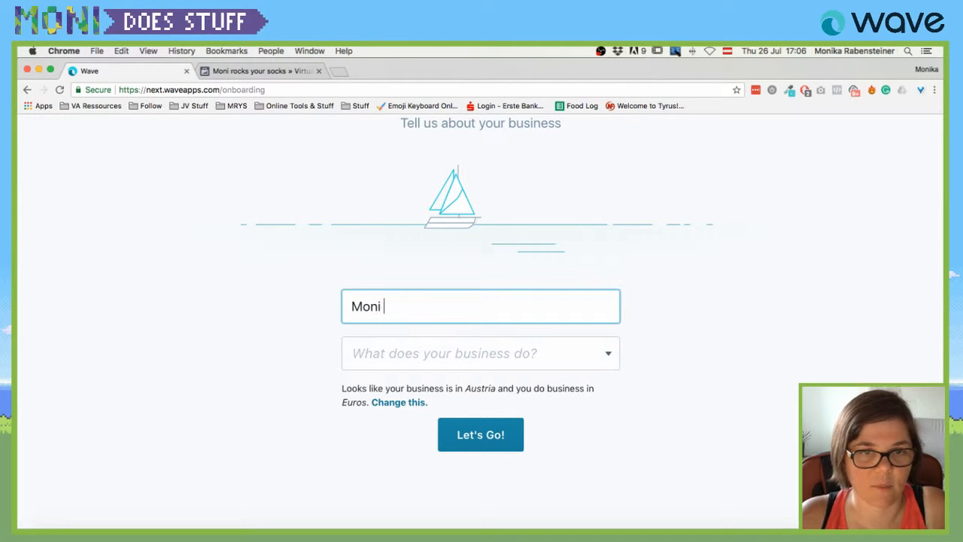
text( Does stuf)
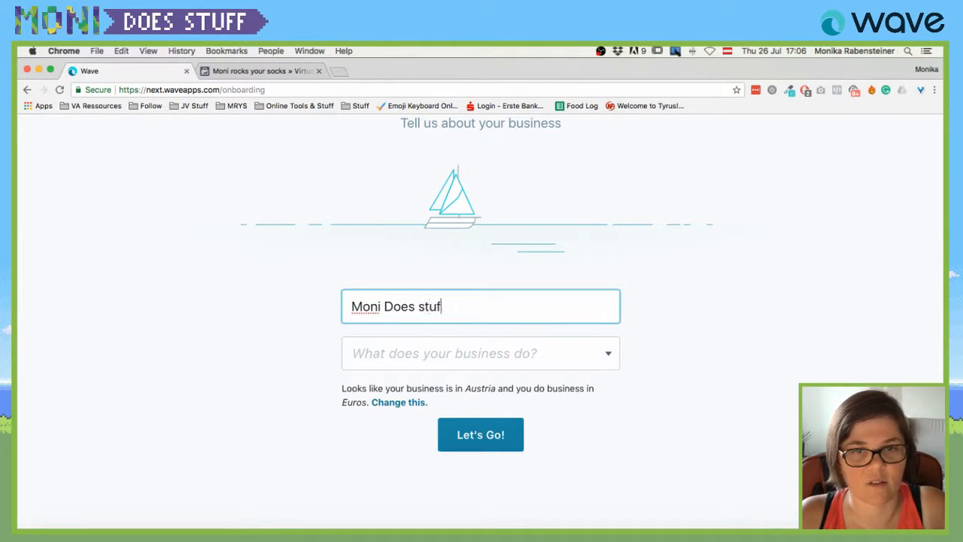
text(Stu)
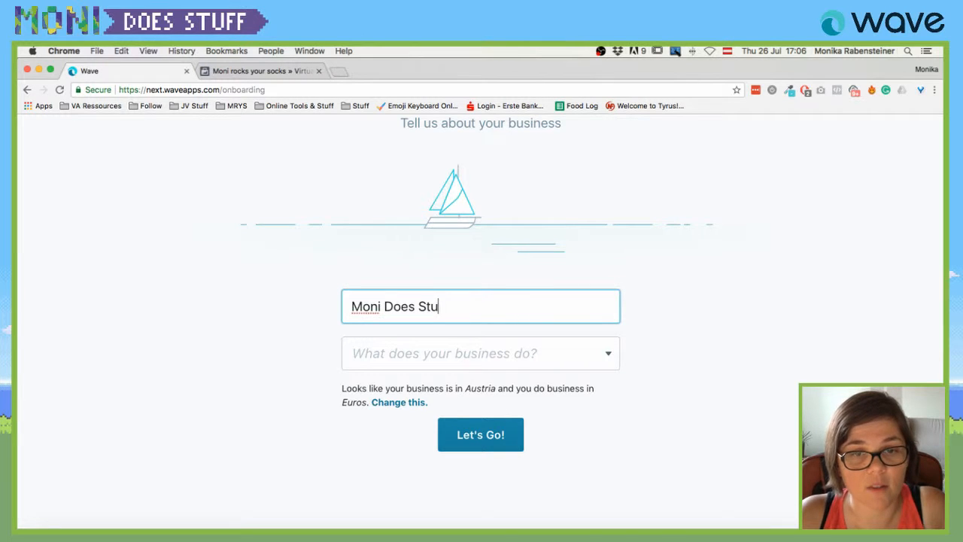
text(ff)
Set the business type to Designer and submit the setup with Let's Go!
click(446, 355)
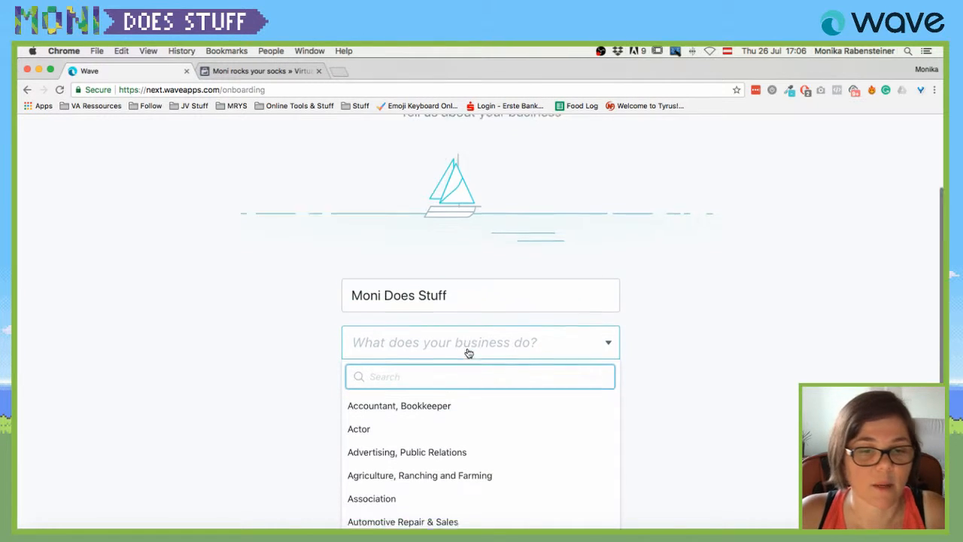
scroll(468, 353, down, 3)
text(des)
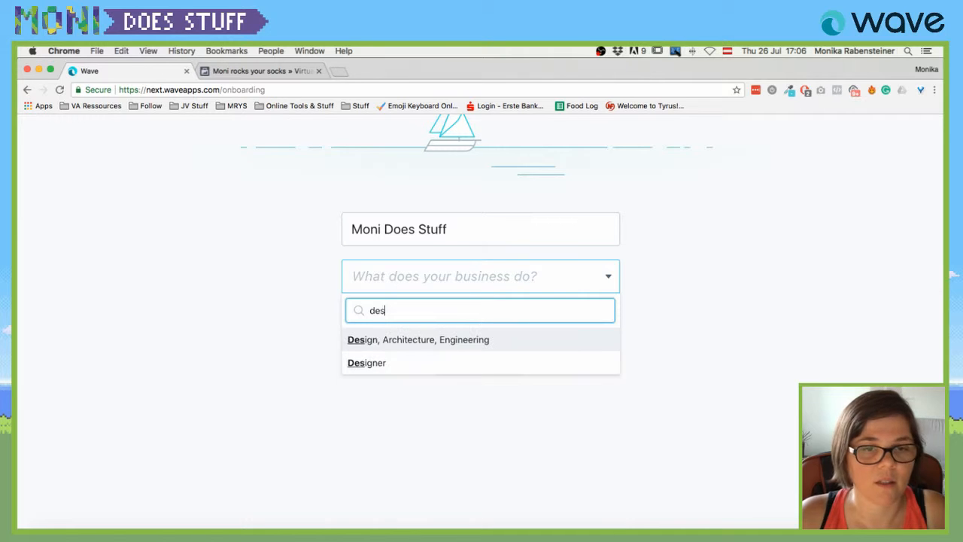
click(367, 362)
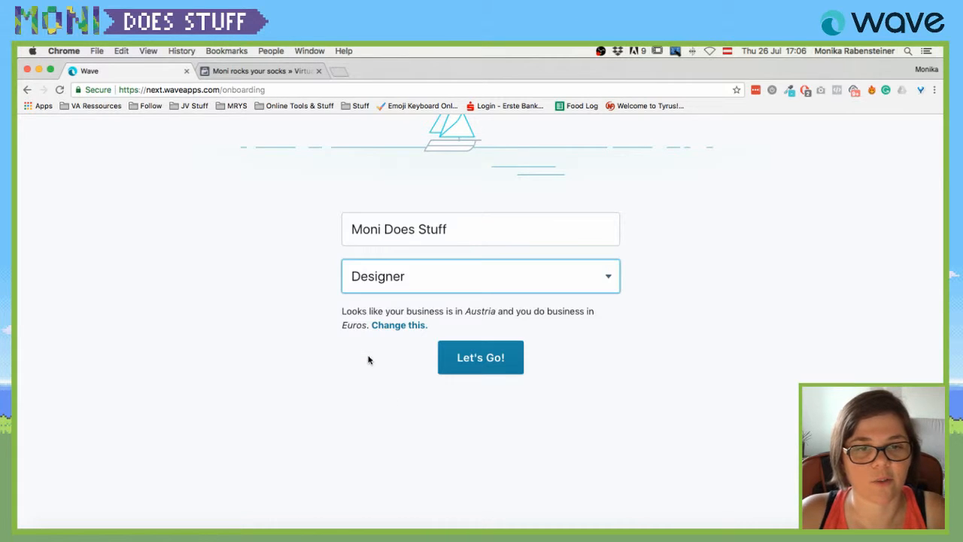
click(500, 286)
text(wen)
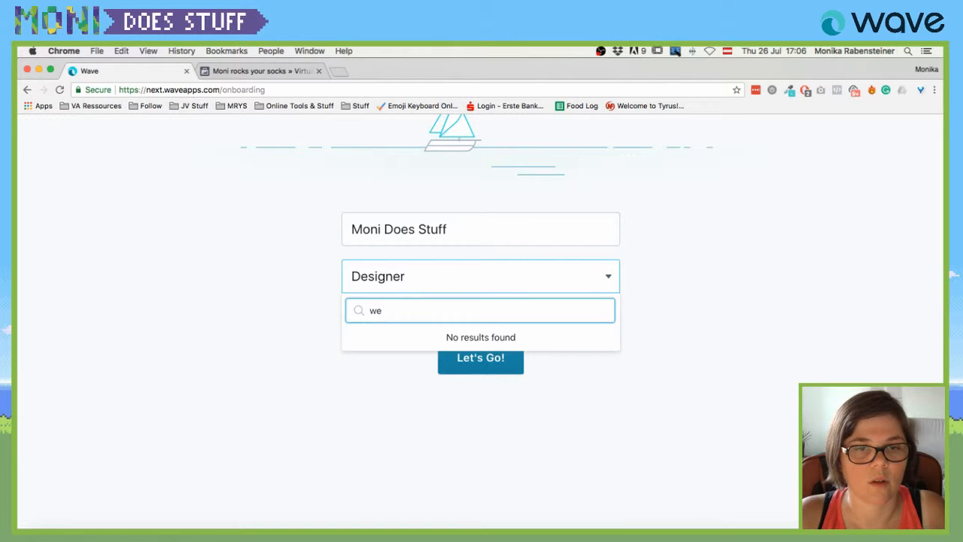
key(super+a)
text(desig)
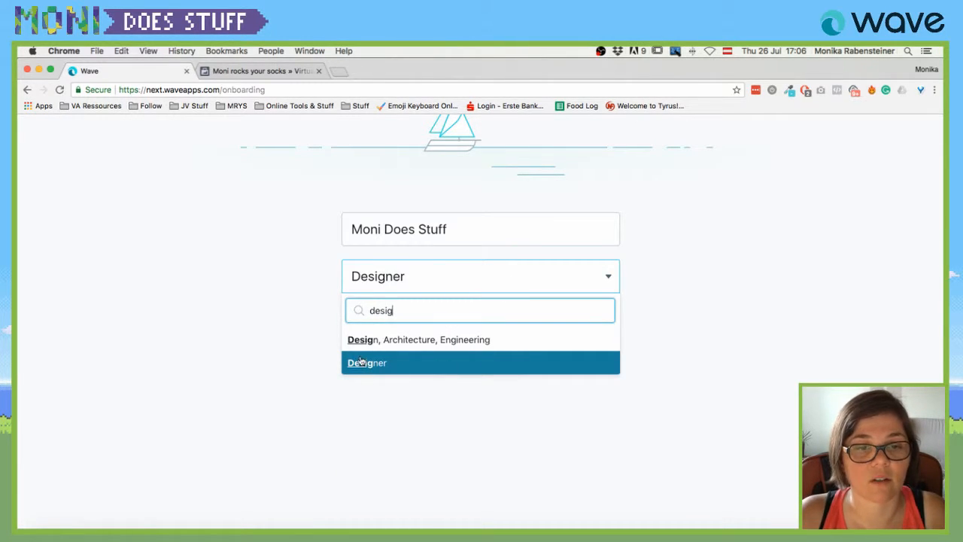
key(super+a)
text(it)
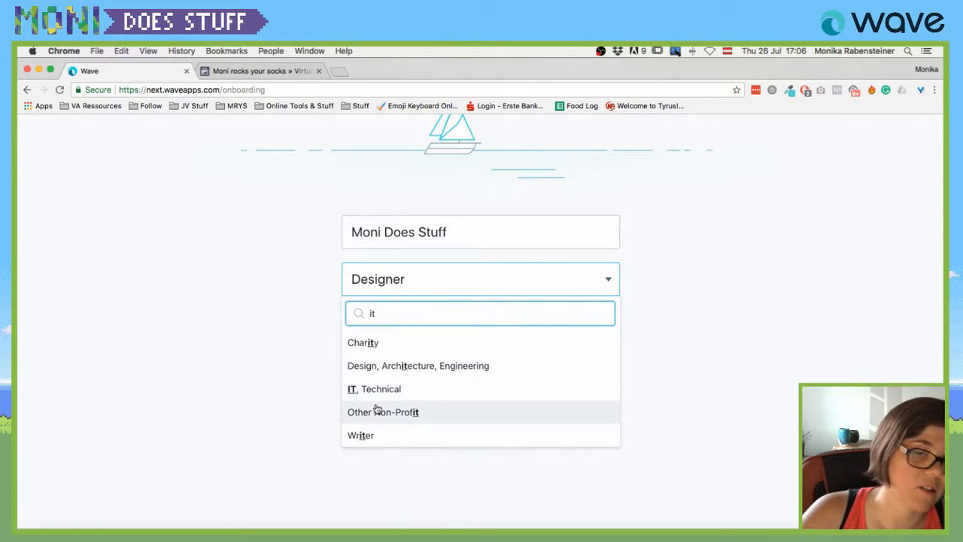
key(BackSpace)
key(BackSpace)
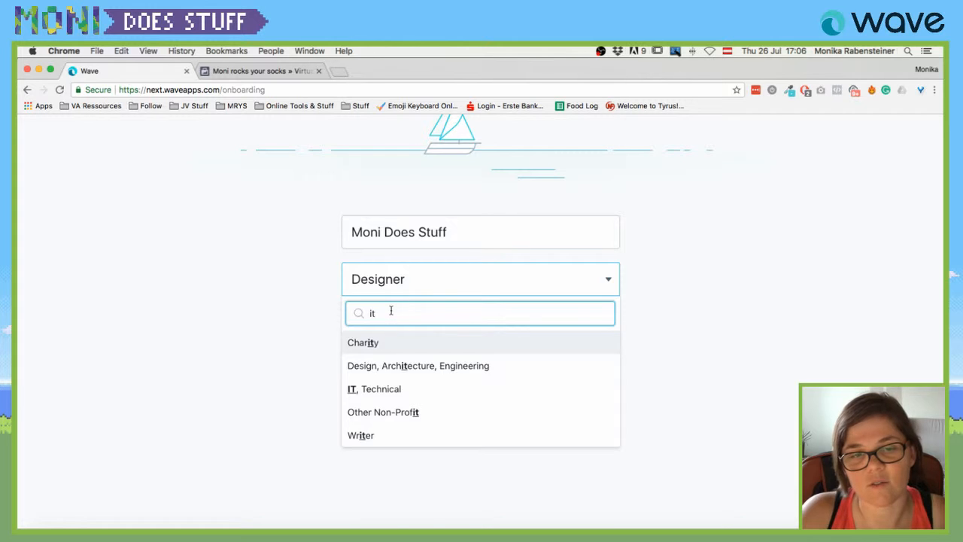
text(desi)
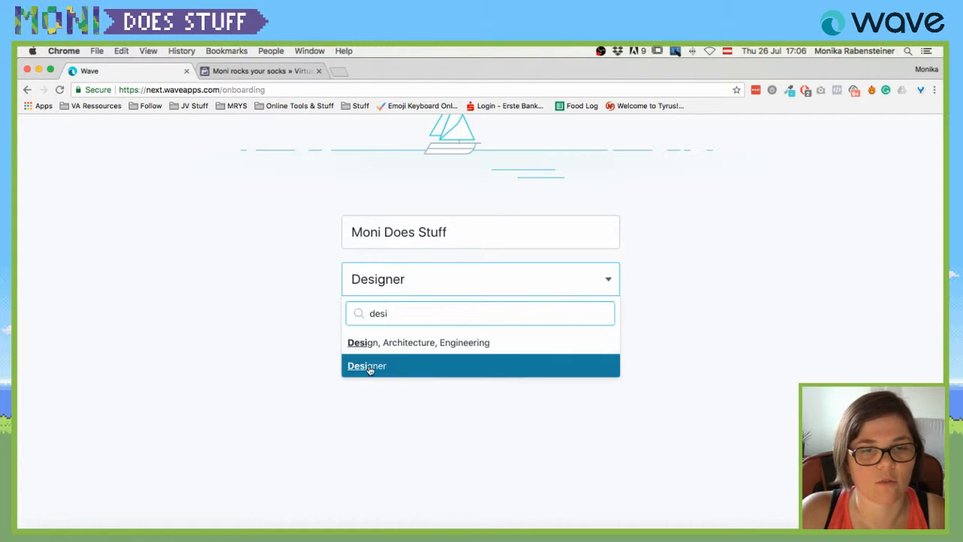
click(370, 366)
click(495, 369)
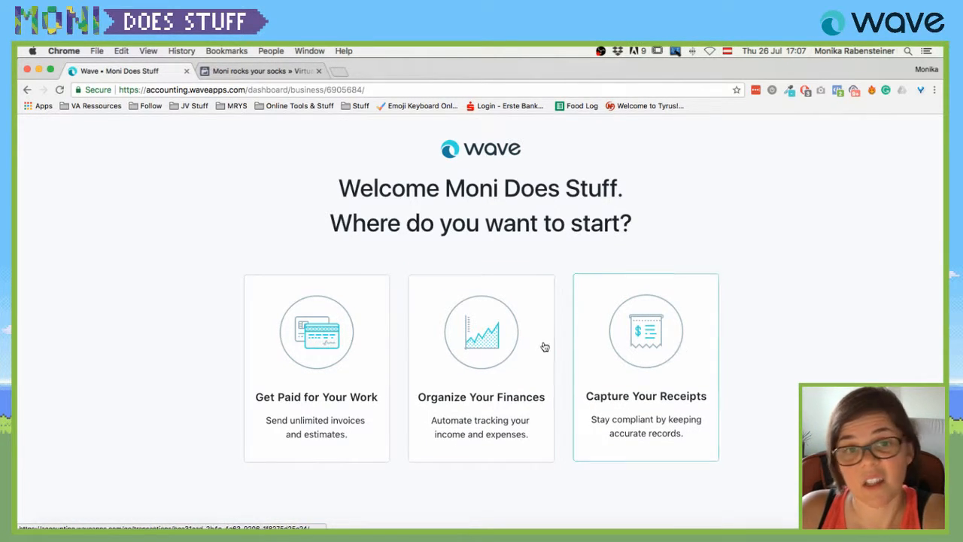
Choose the 'Get Paid for Your Work' invoicing start point.
click(304, 349)
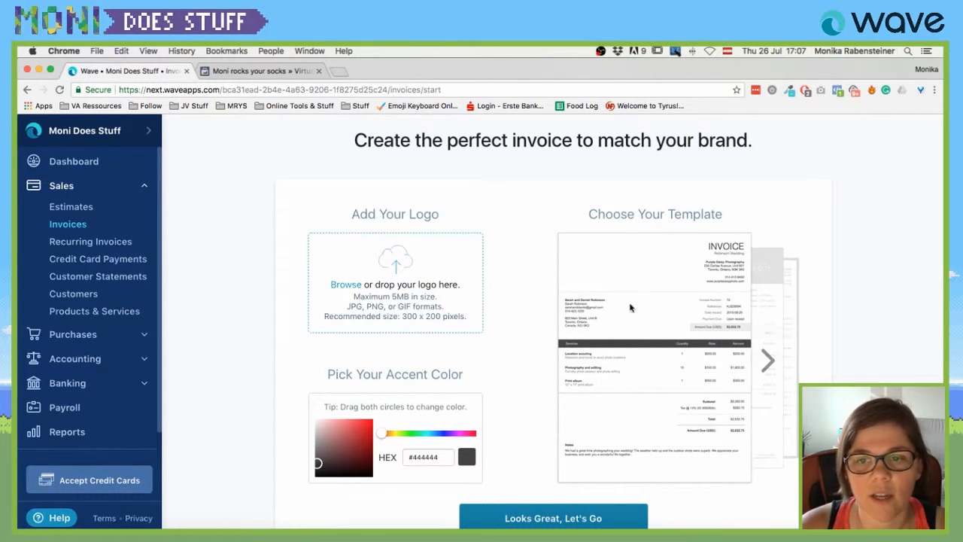
Browse the invoice templates and return to the first white-header template.
click(767, 360)
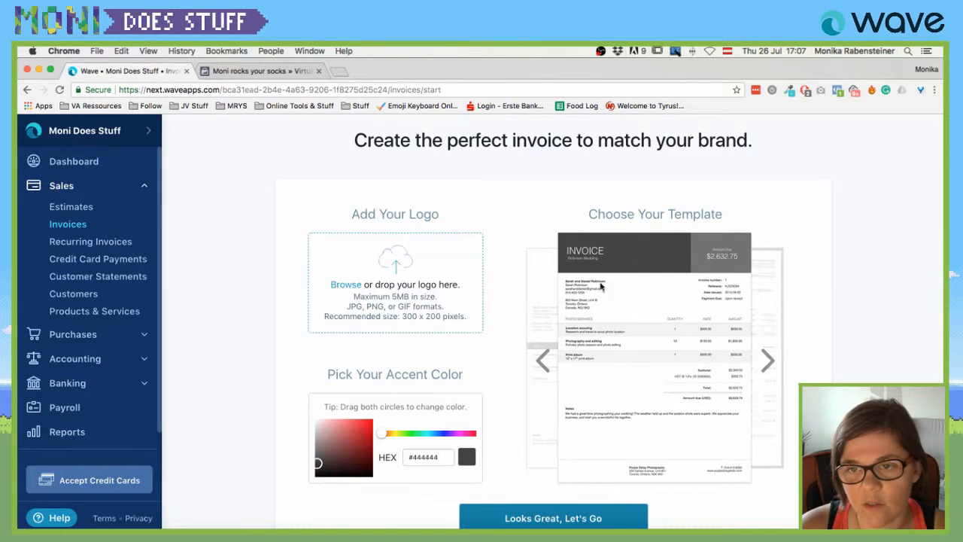
click(767, 360)
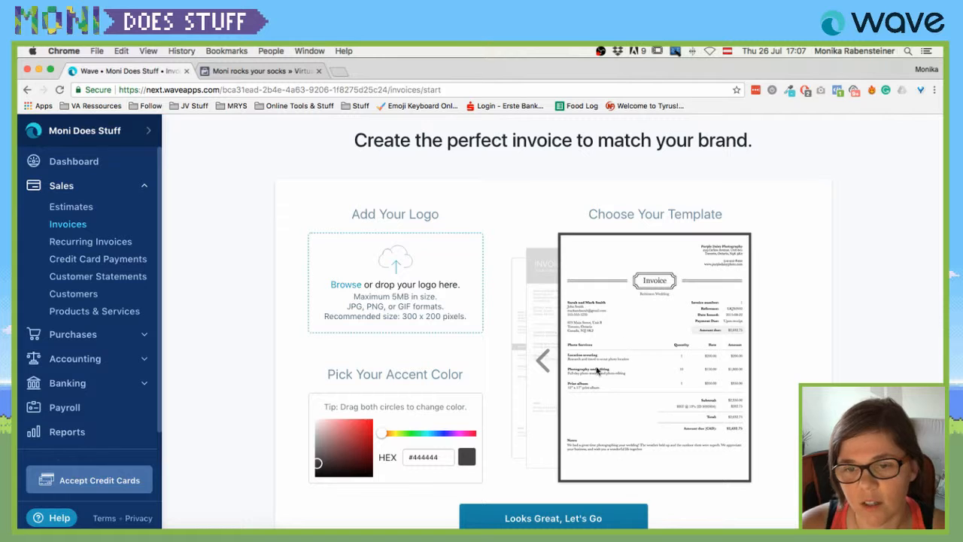
click(542, 362)
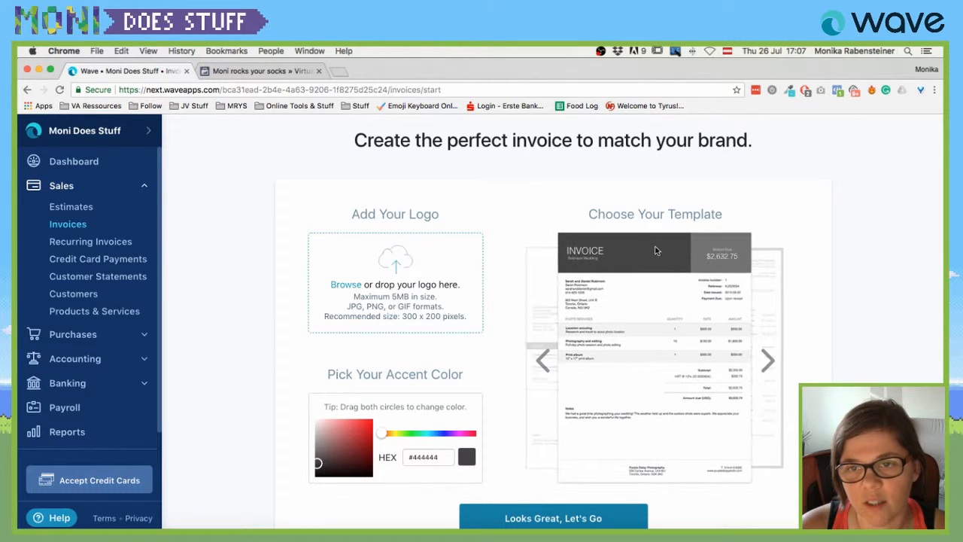
click(543, 360)
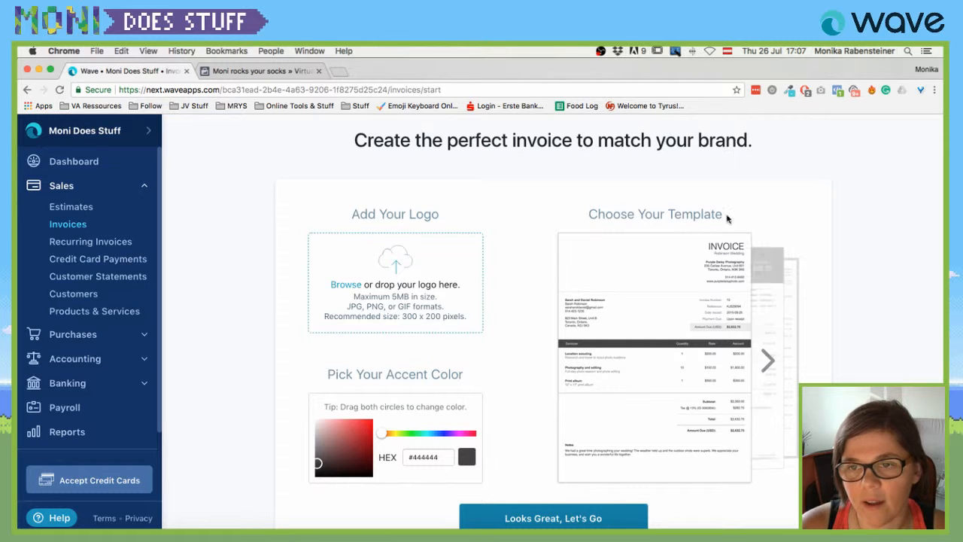
Upload monidoesstuff.png as the invoice logo.
click(399, 269)
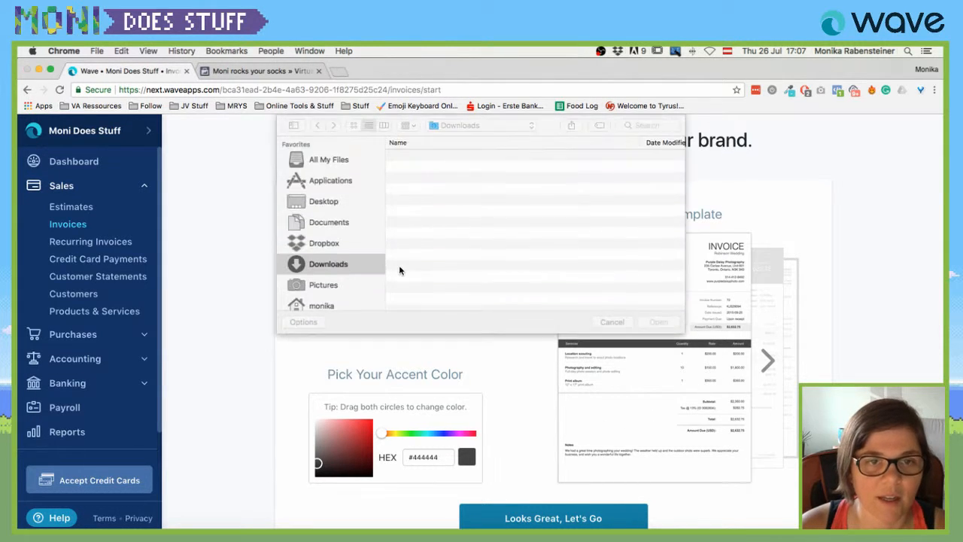
click(635, 125)
text(moi)
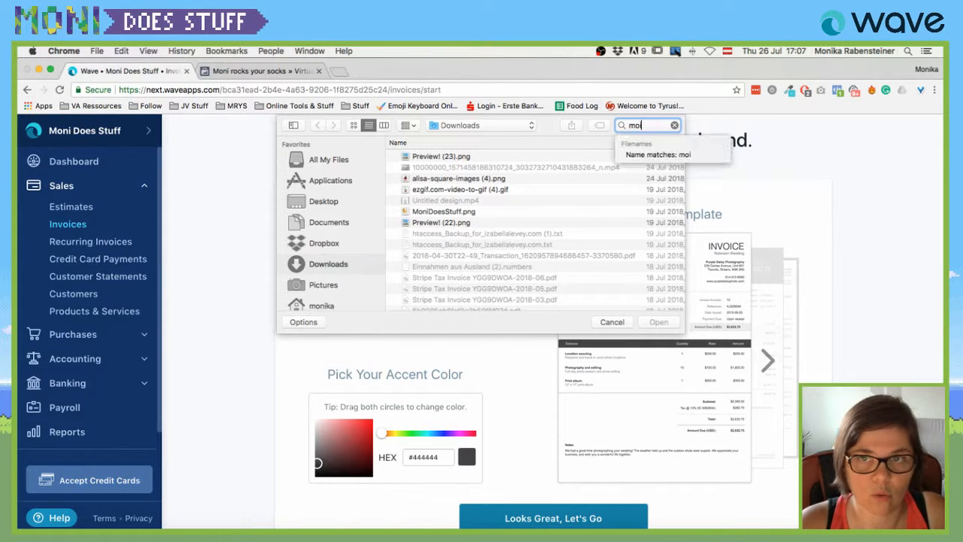
key(BackSpace)
text(b)
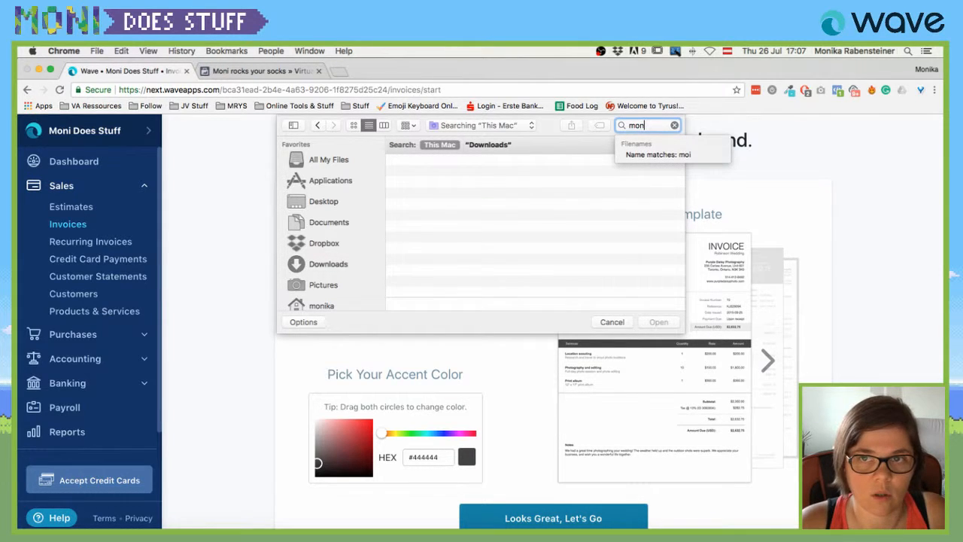
text(idoesstuff)
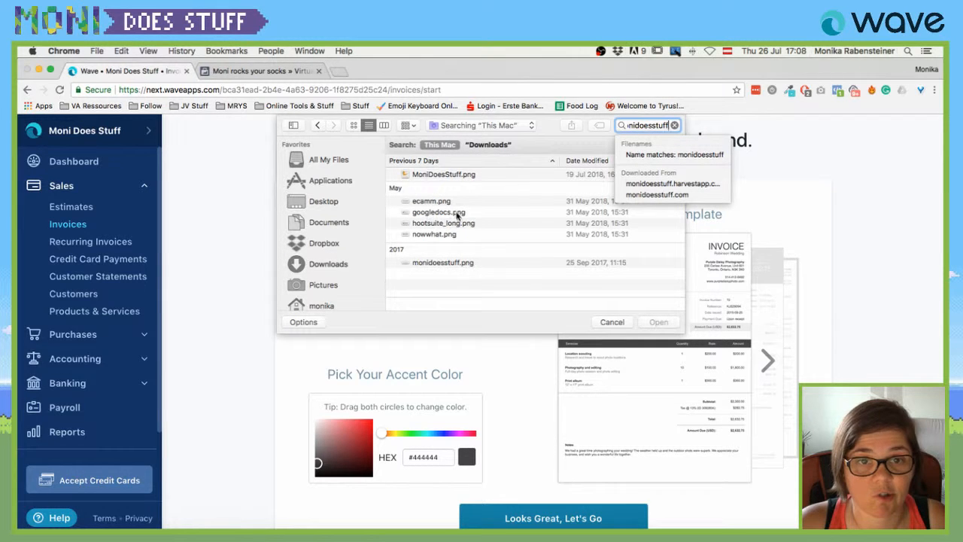
click(460, 262)
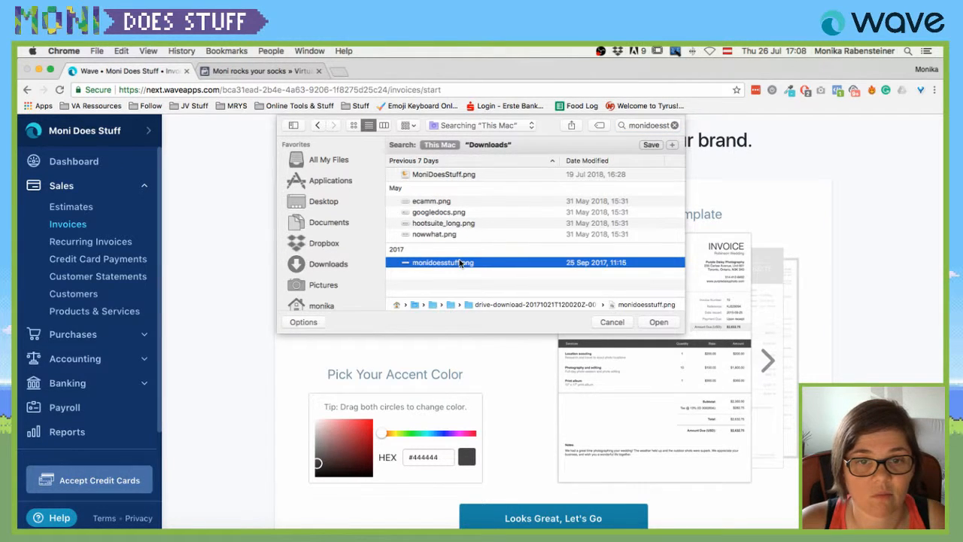
key(space)
key(space)
key(Return)
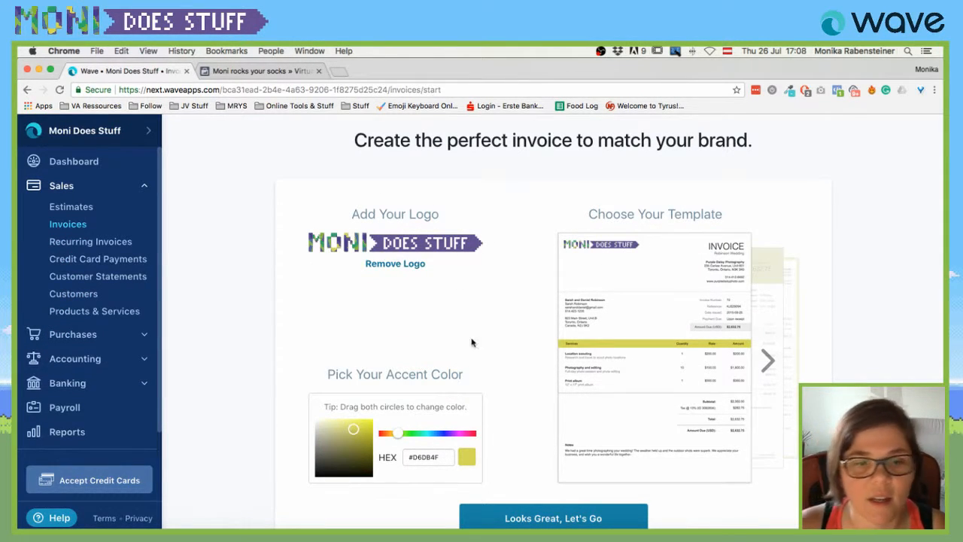
Copy 8bc349 from the colorhexa page and apply it as the invoice accent colour.
scroll(361, 378, down, 1)
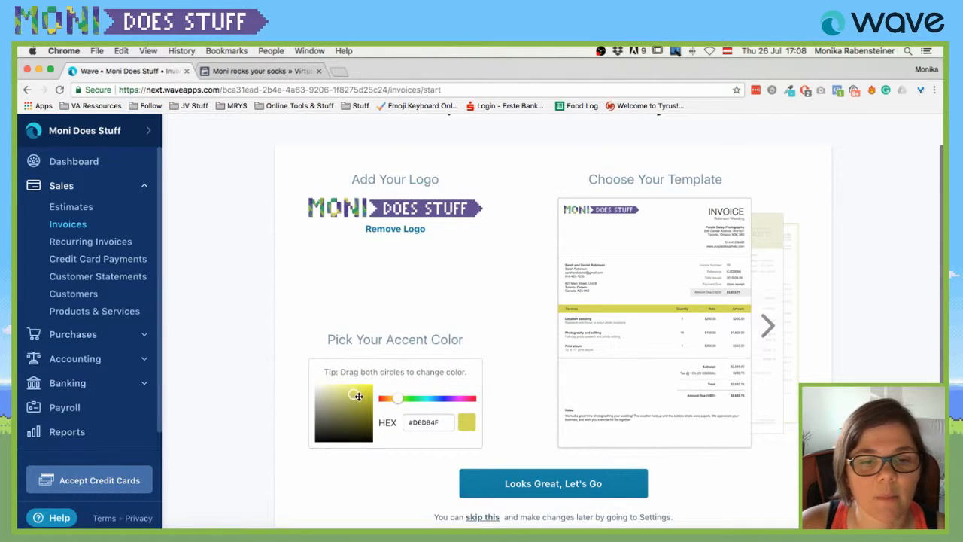
scroll(358, 397, down, 1)
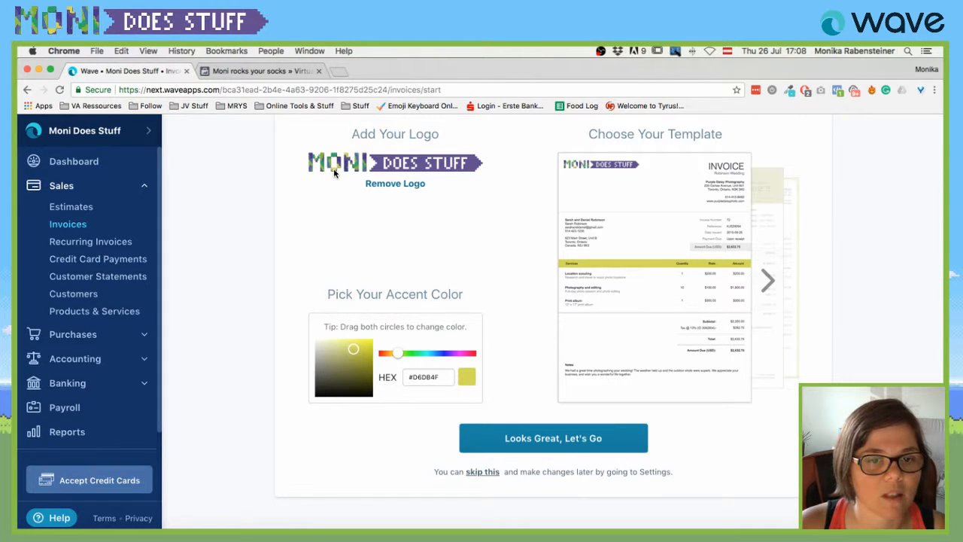
click(217, 90)
text(colorhexa.com)
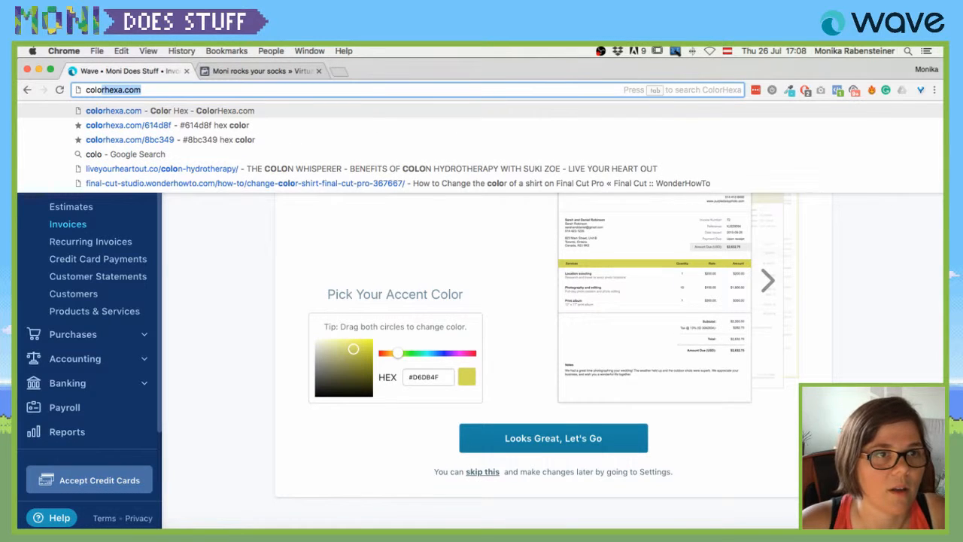
key(Left)
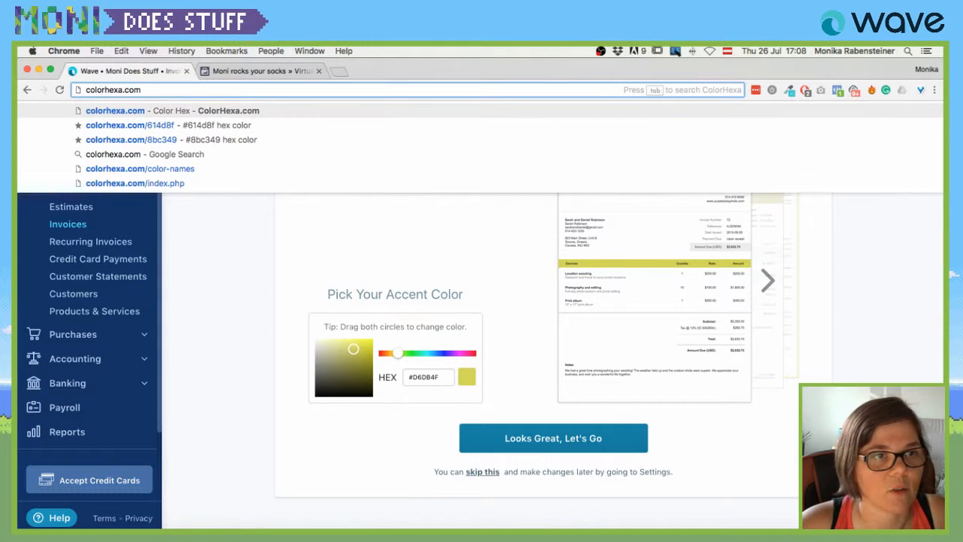
key(Down)
key(Down)
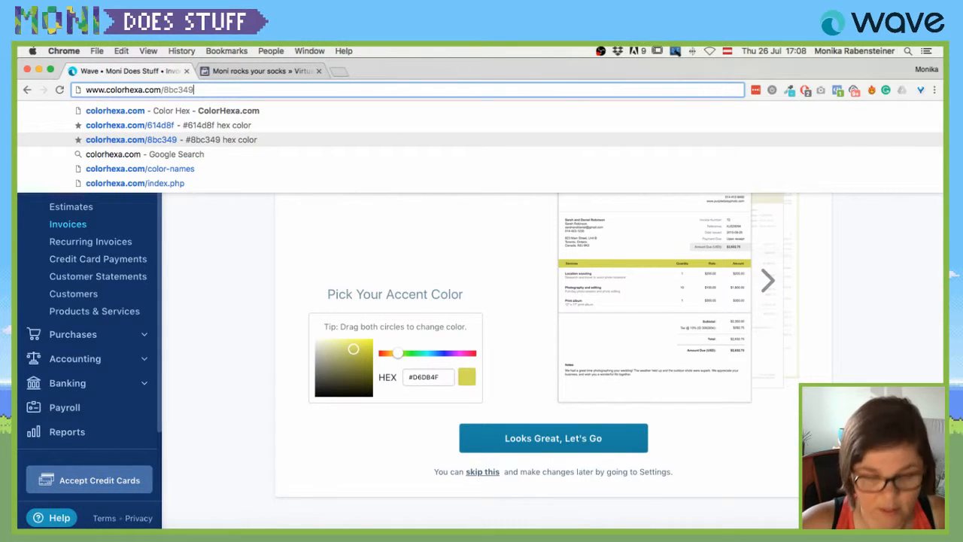
key(alt+shift+Left)
key(super+c)
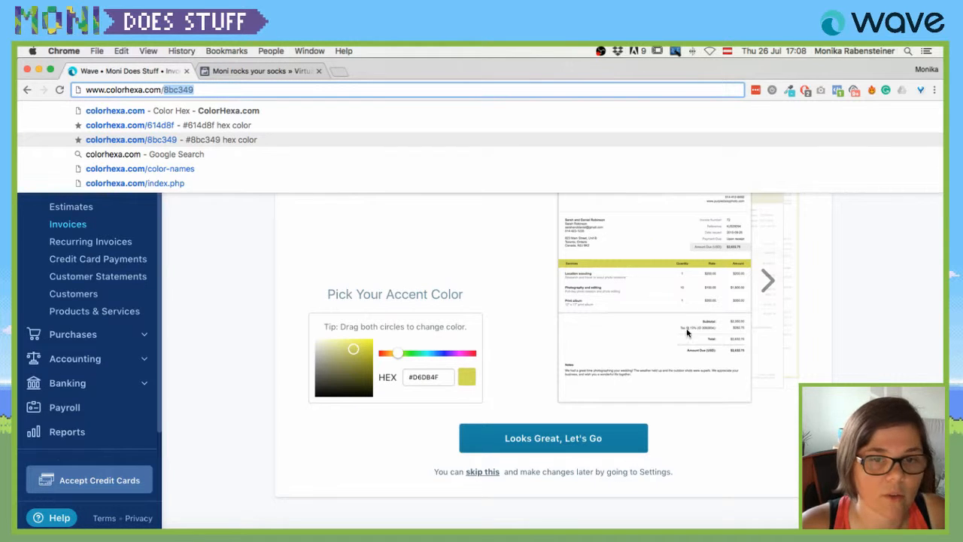
click(419, 379)
key(super+v)
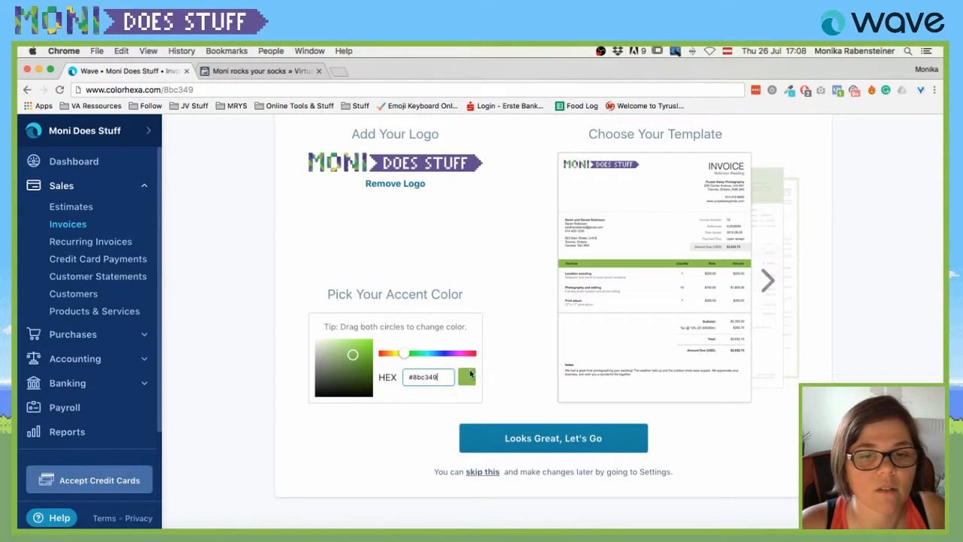
click(501, 359)
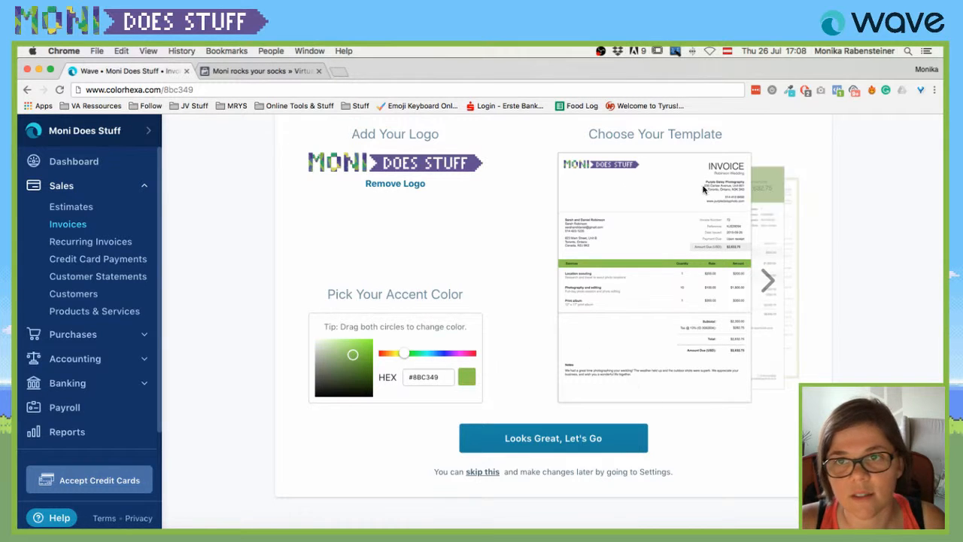
Preview other templates, keep the first one, and open a new invoice with this branding.
click(767, 280)
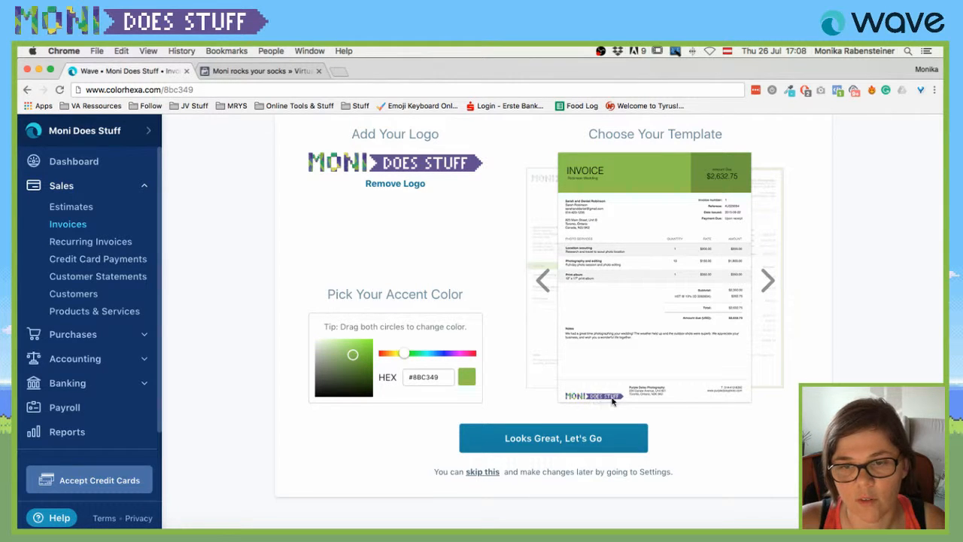
click(768, 283)
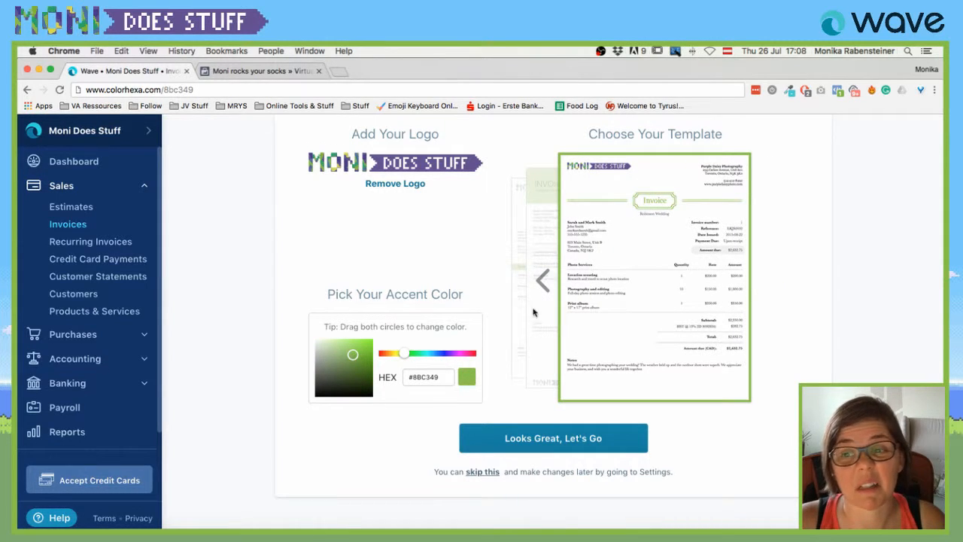
click(524, 272)
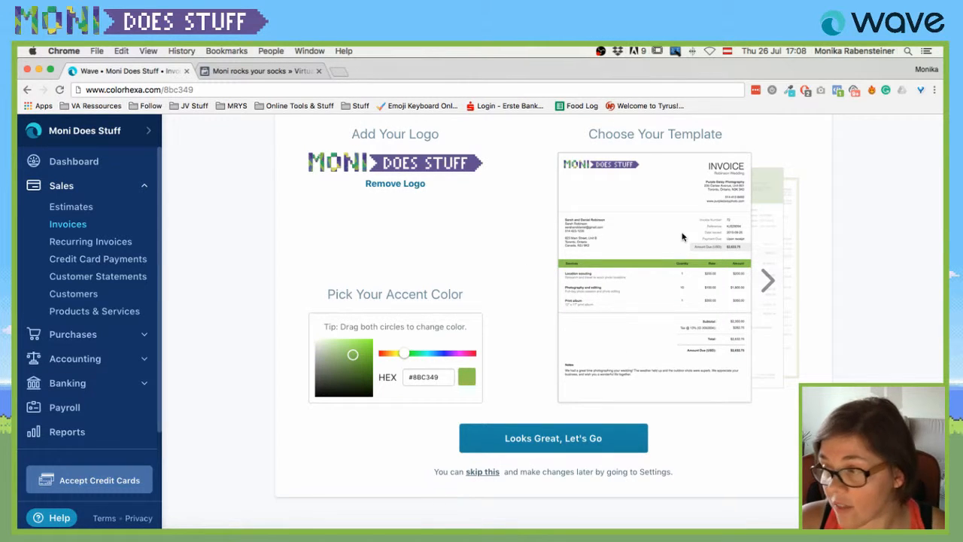
click(553, 438)
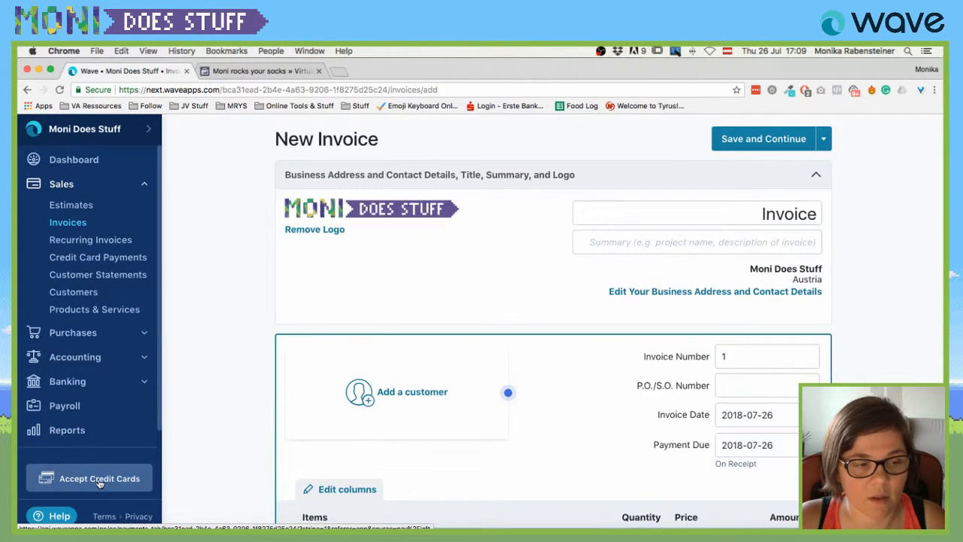
Open Accept Credit Cards and begin connecting Stripe via 'Start getting paid'.
click(76, 483)
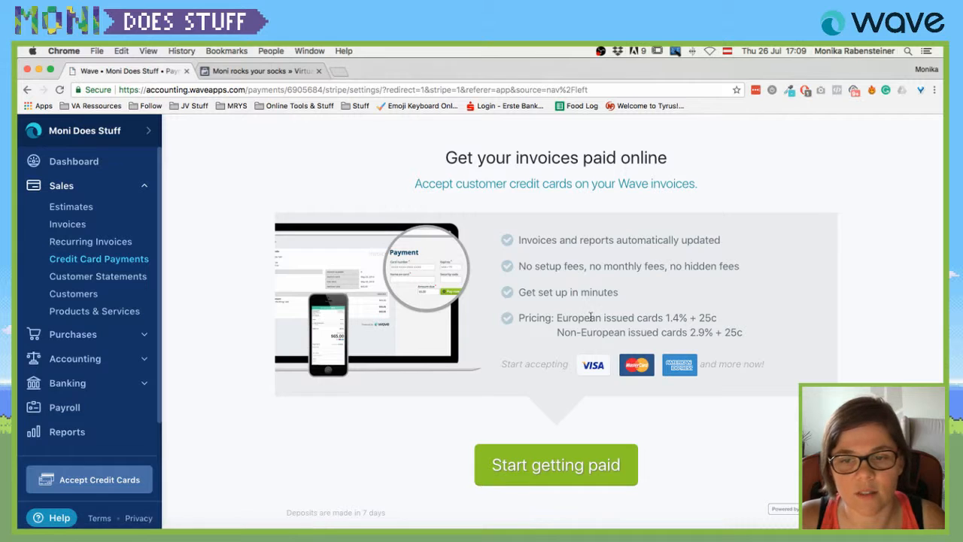
scroll(586, 295, down, 1)
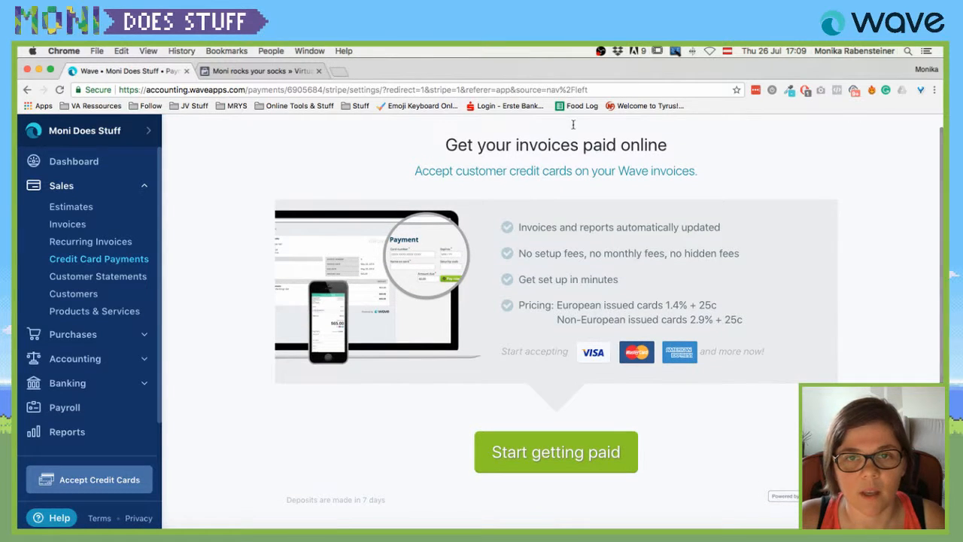
click(569, 455)
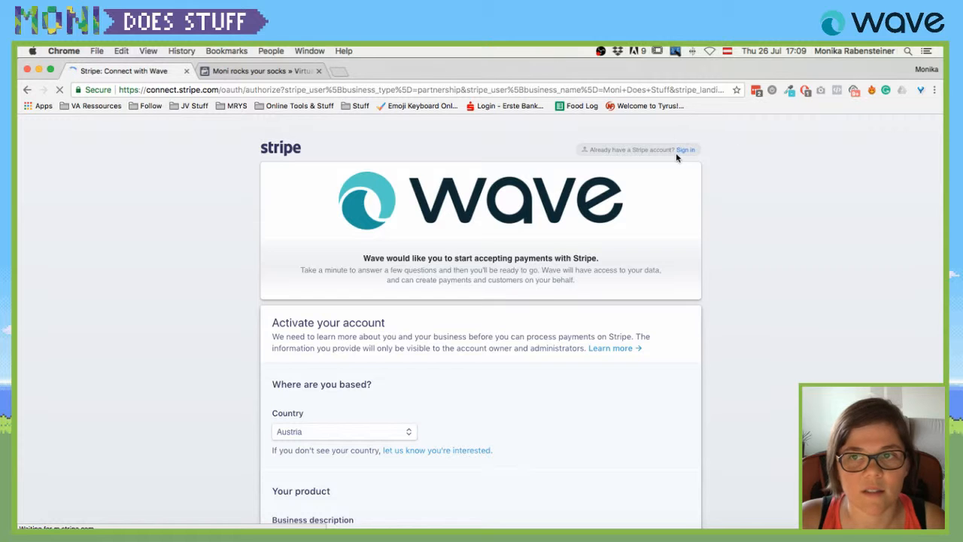
Sign in to the existing Stripe account with the saved login to link it to Wave.
click(685, 150)
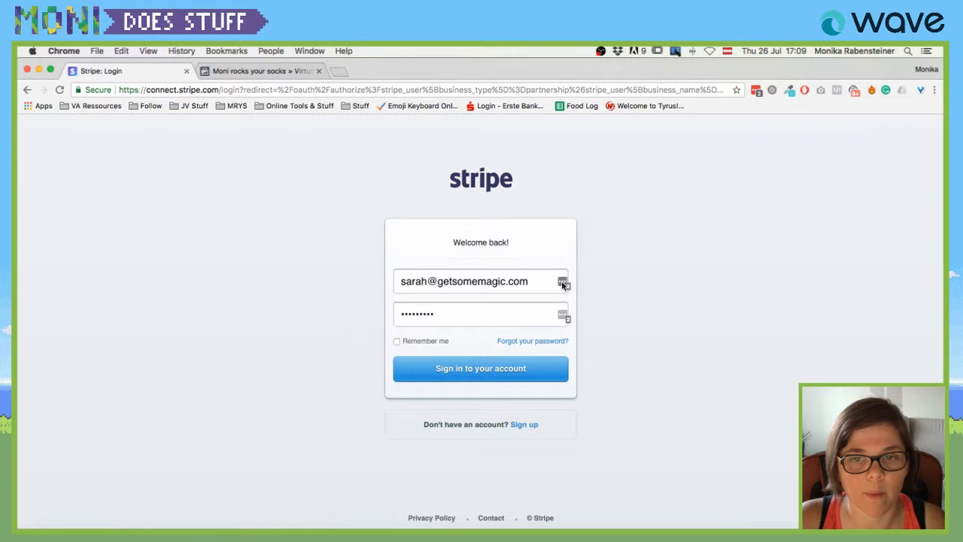
click(564, 286)
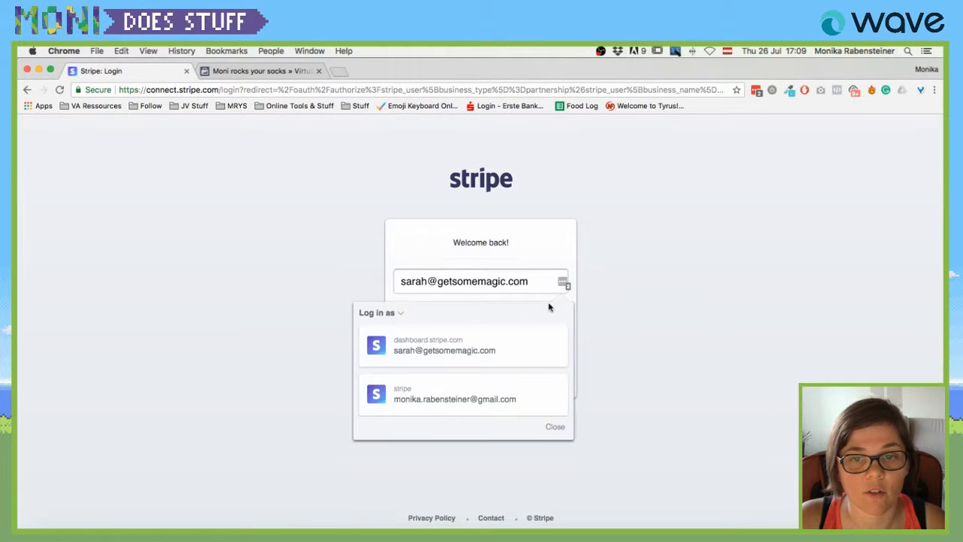
click(443, 398)
click(498, 367)
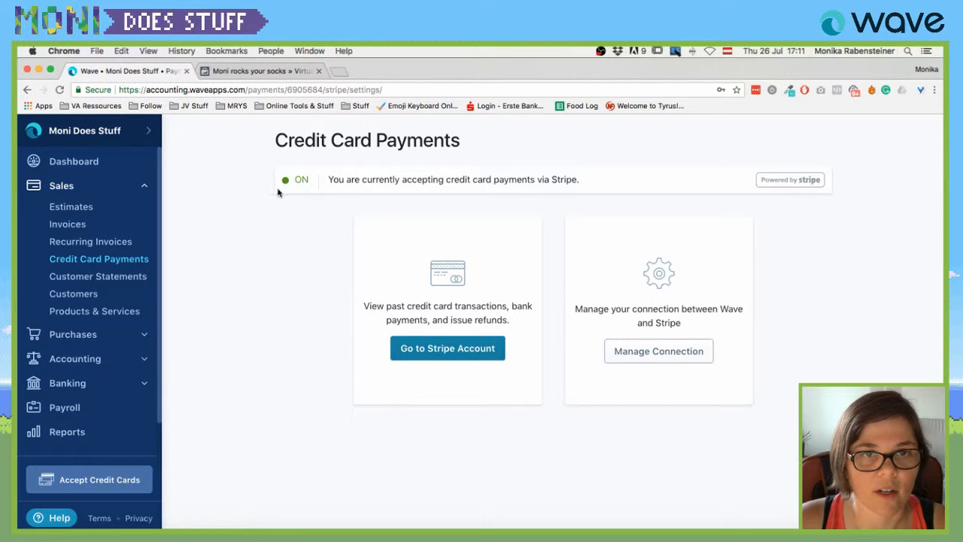
Inspect the Stripe connection and account settings, then return to the Wave Dashboard.
click(662, 349)
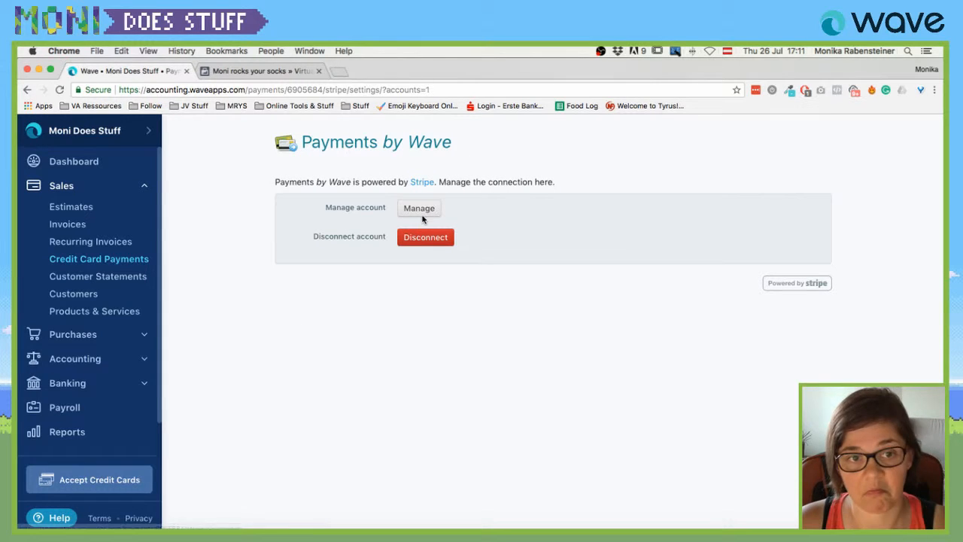
click(419, 209)
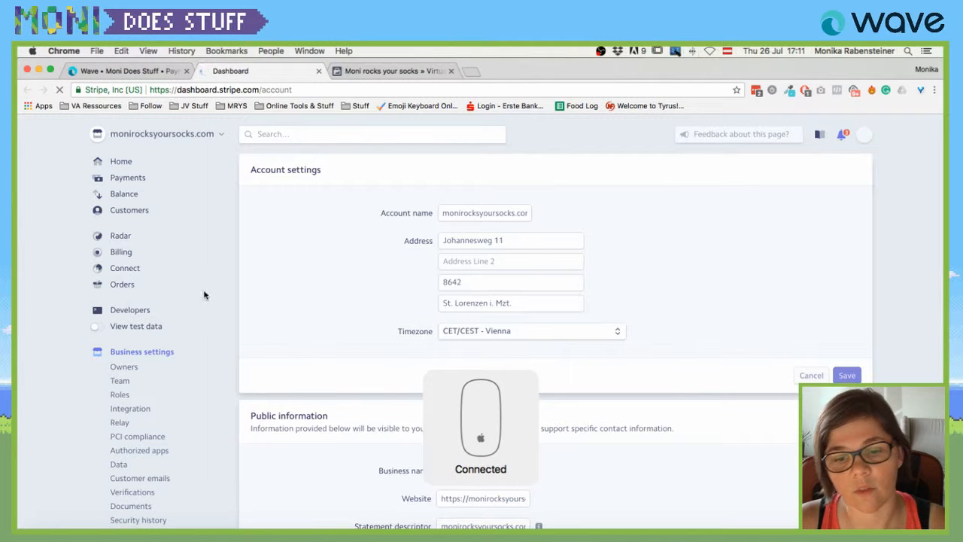
click(128, 71)
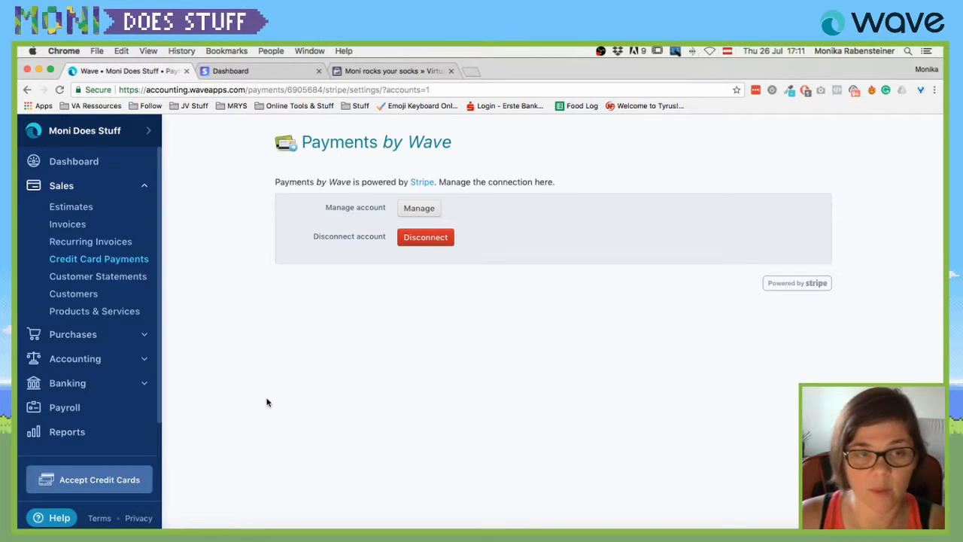
click(87, 165)
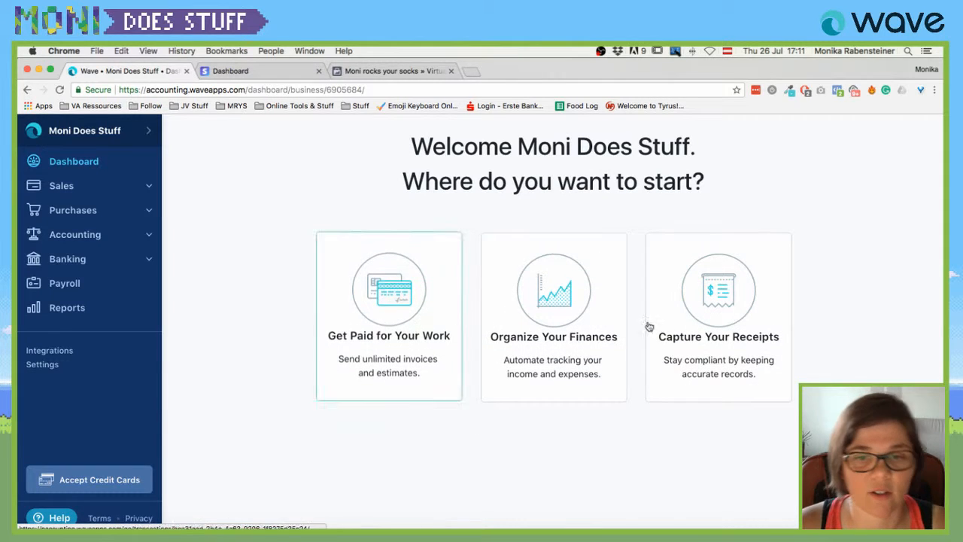
Go to Sales > Invoices and accept the invoice design to start a new invoice.
click(64, 187)
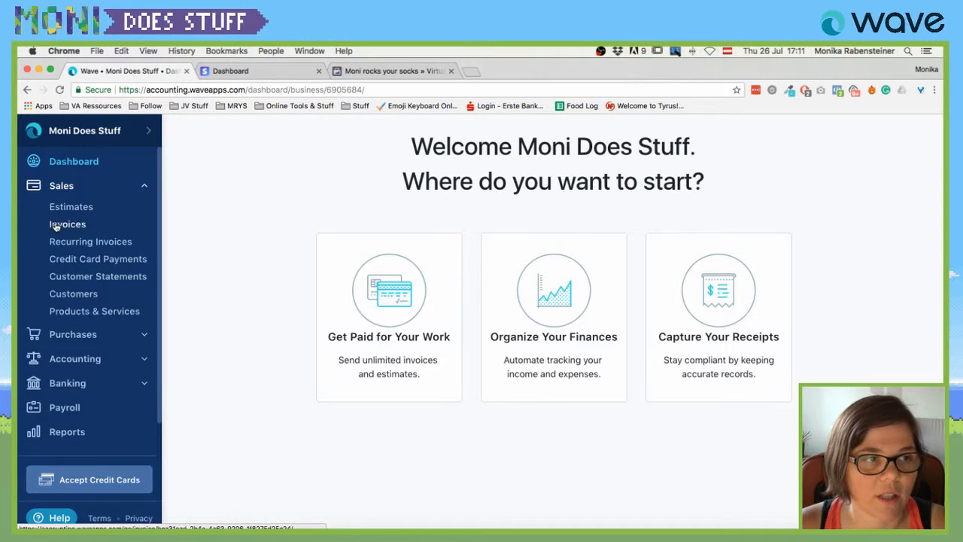
click(68, 225)
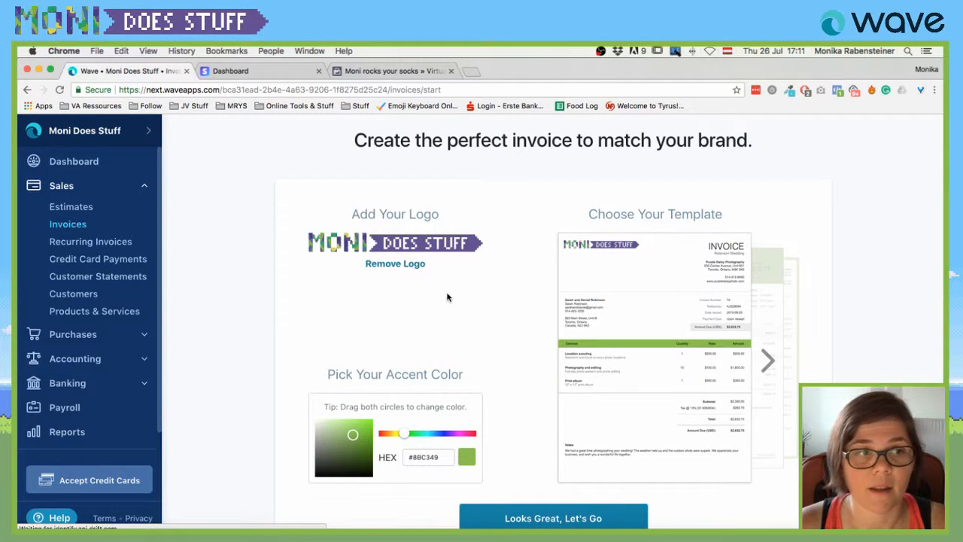
scroll(459, 295, down, 2)
click(574, 469)
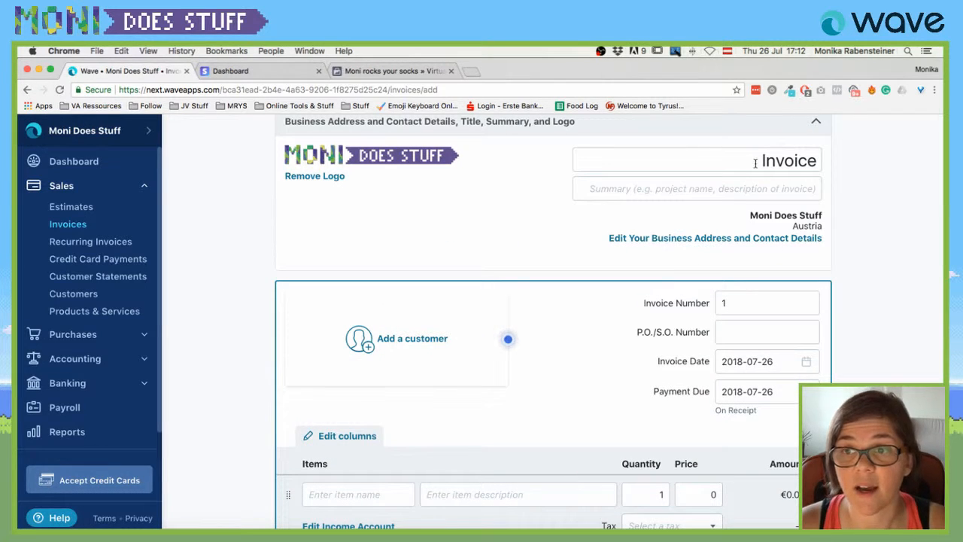
Confirm invoice number 1 and date 2018-07-26, then put the cursor in the first item name.
click(744, 304)
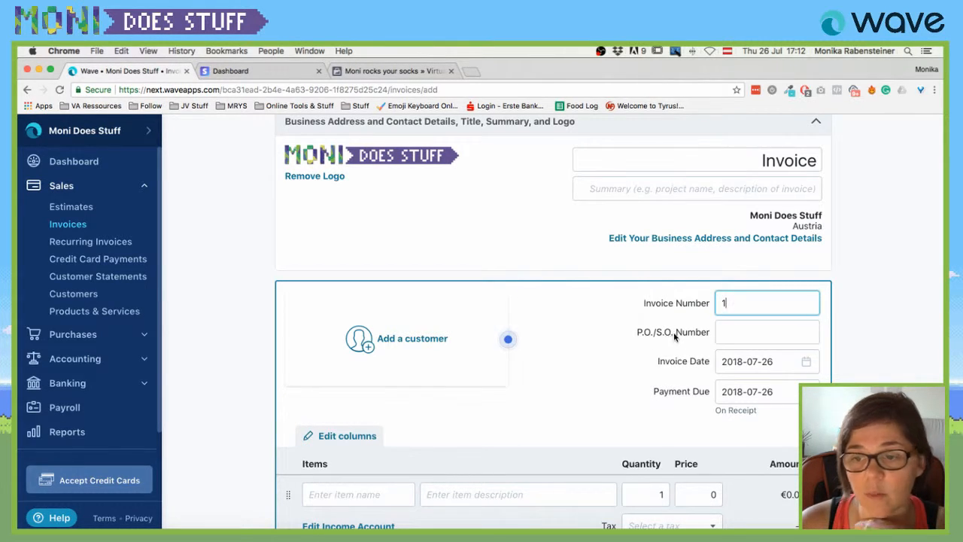
scroll(674, 333, down, 1)
scroll(674, 338, down, 1)
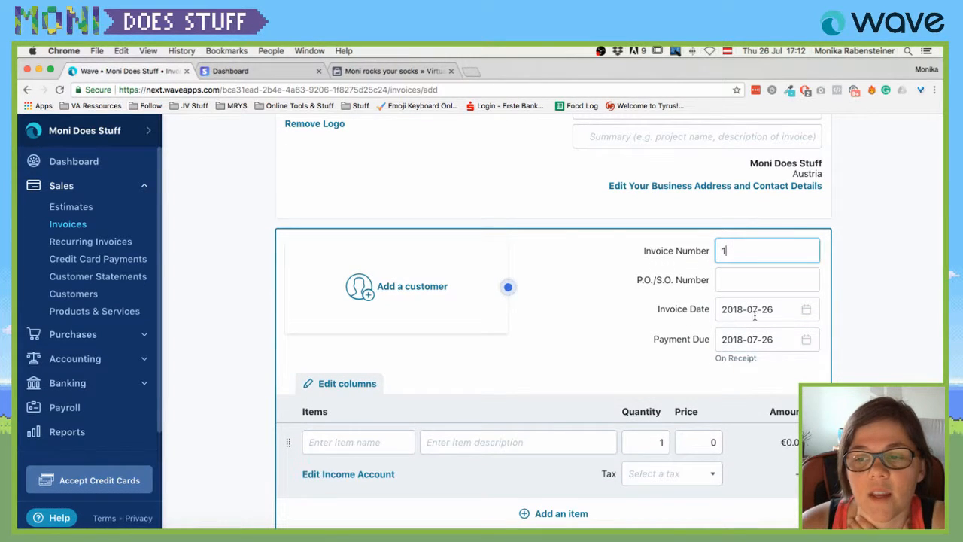
click(752, 310)
scroll(449, 347, down, 1)
scroll(449, 347, down, 2)
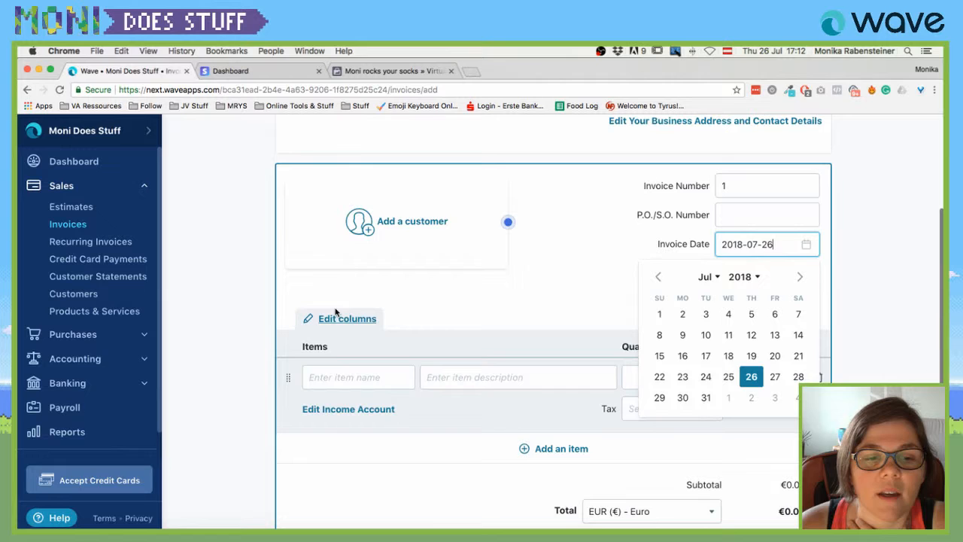
click(335, 370)
scroll(335, 371, down, 2)
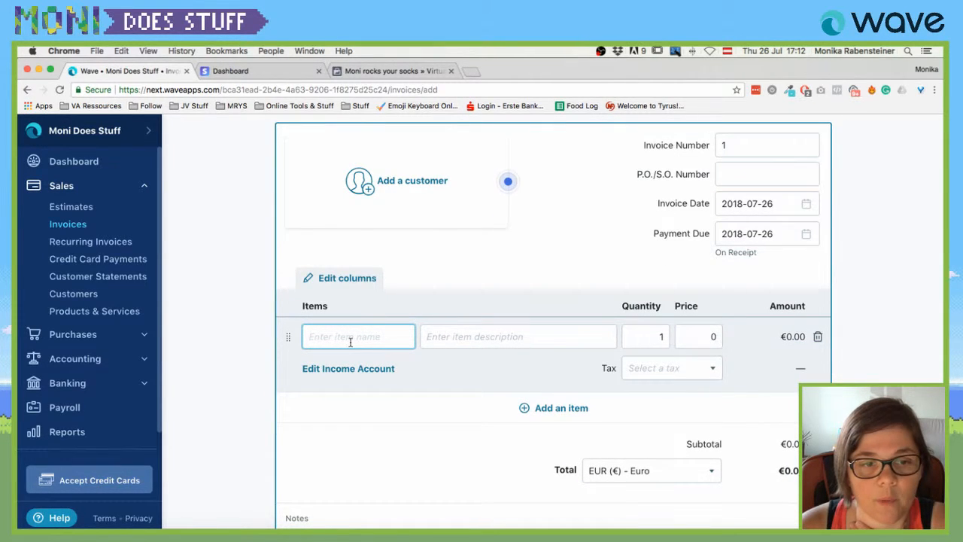
Add a Virtual Assistance item described as the working period July 1st - July 26.
text(Virtu)
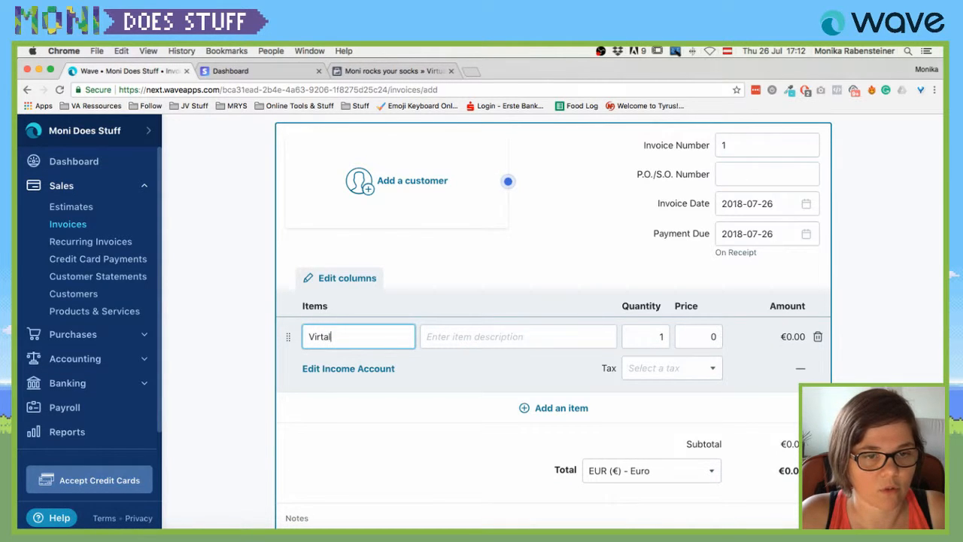
text(al)
key(BackSpace)
key(BackSpace)
text(ual A)
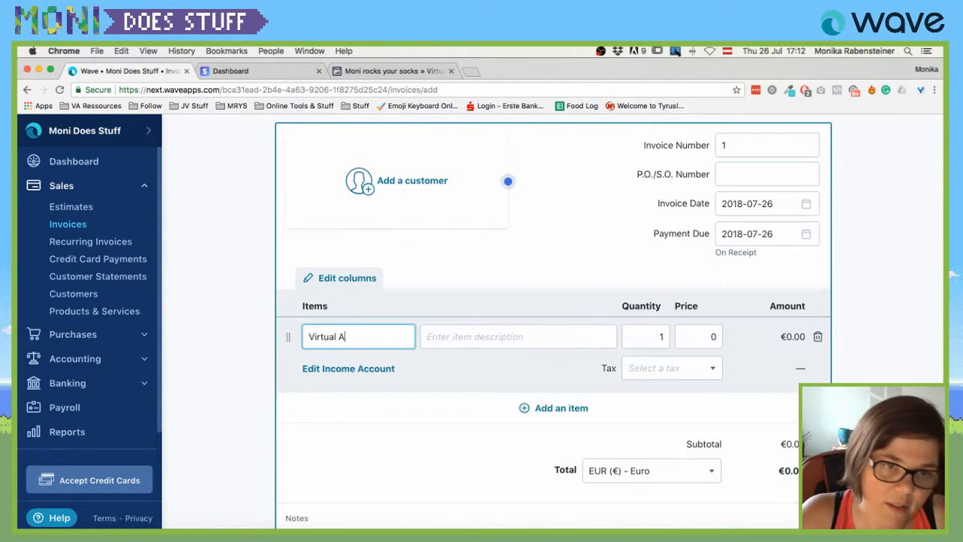
text(ssistance)
key(Tab)
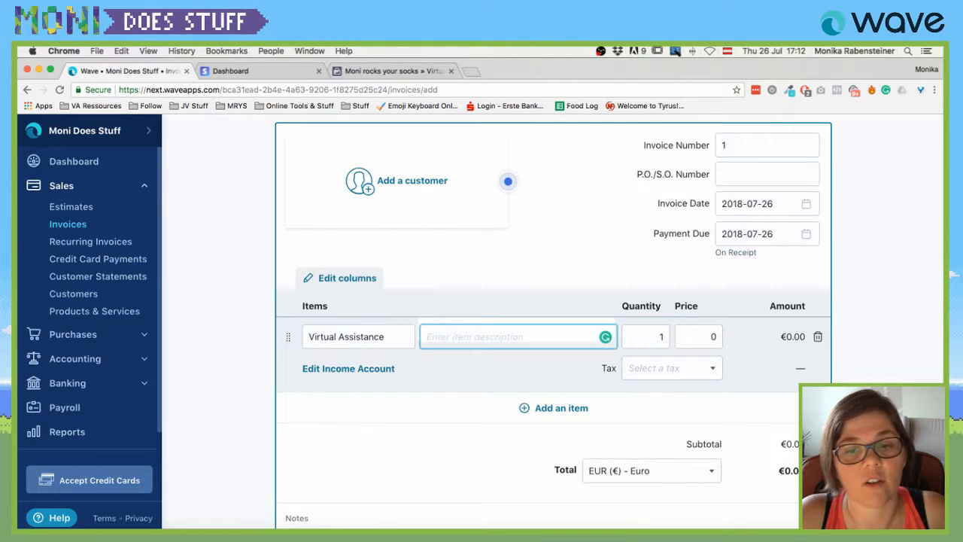
text(Working peroi)
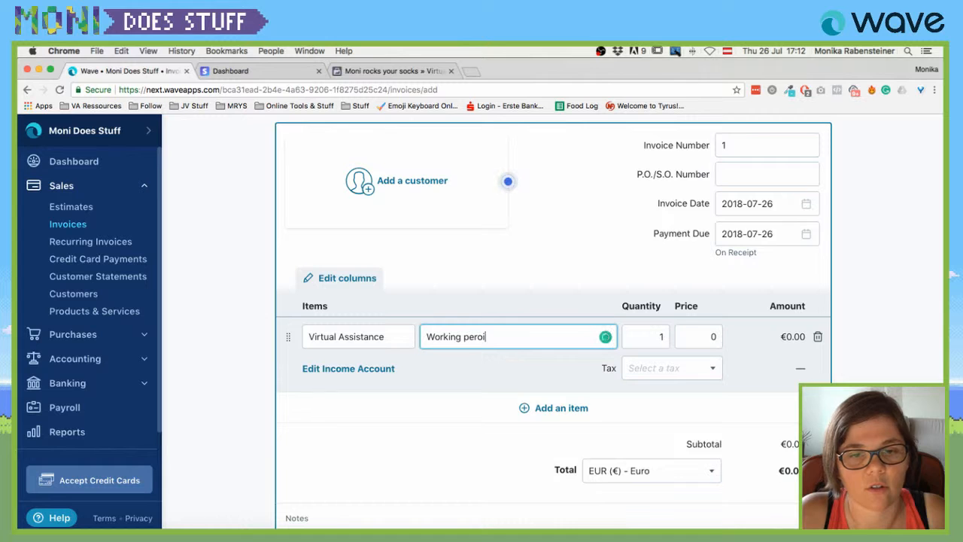
text( Peroi)
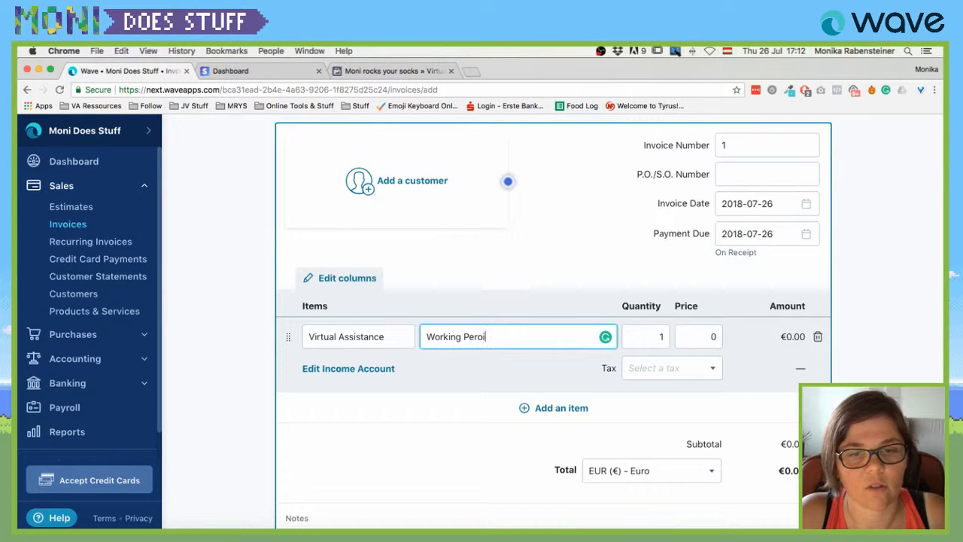
text(d:)
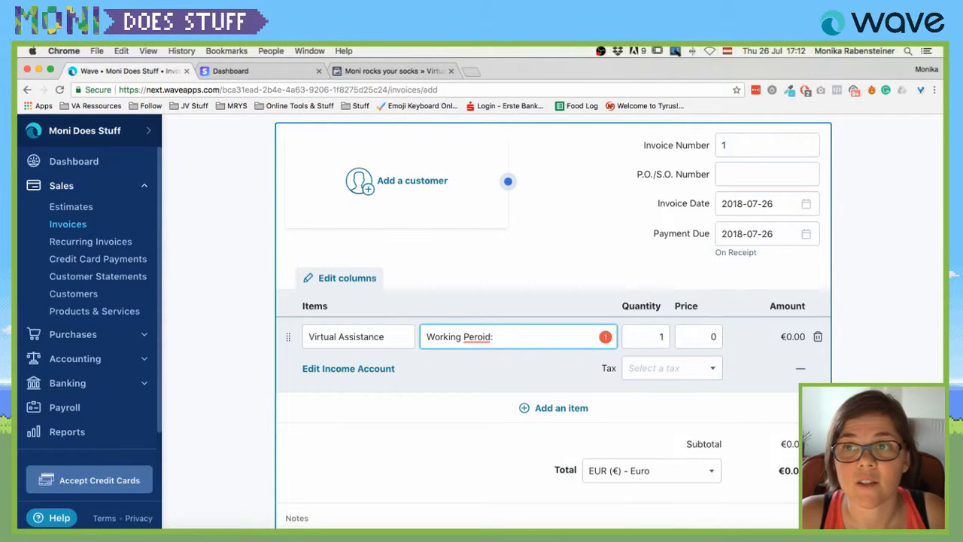
text( 1)
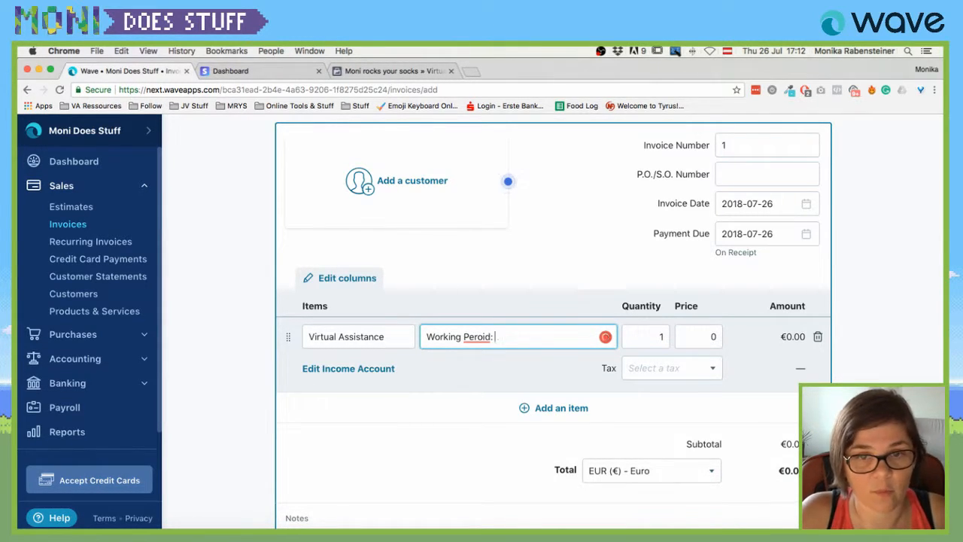
text(July 1s)
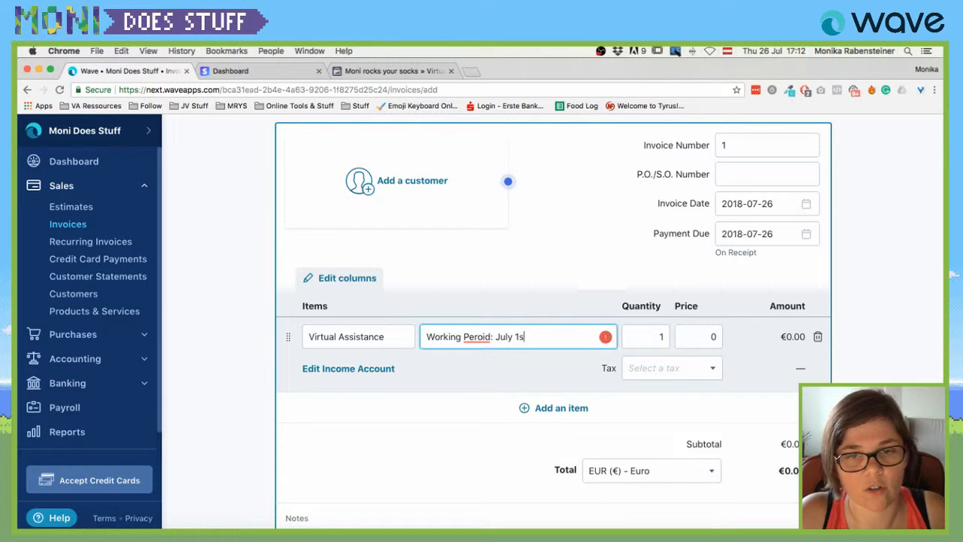
text(t - July 2)
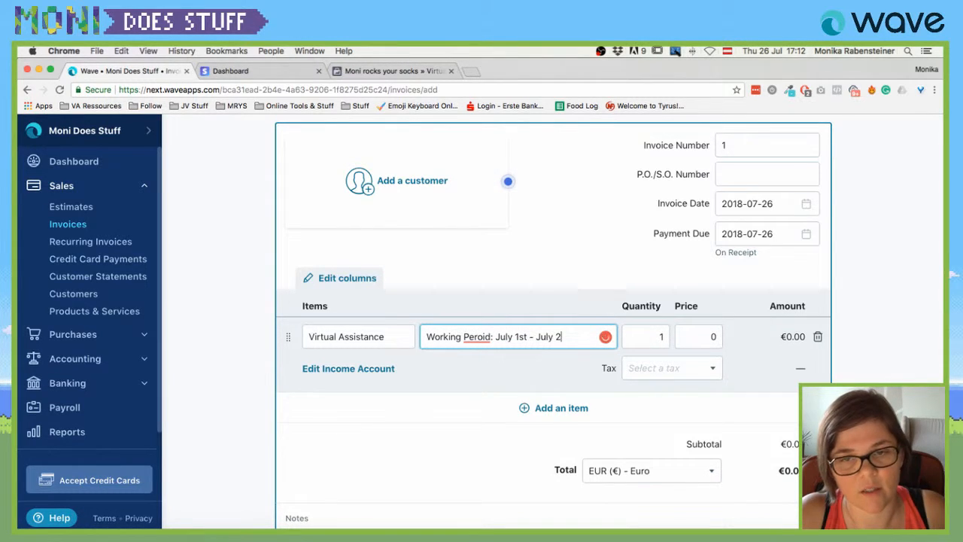
text(6th)
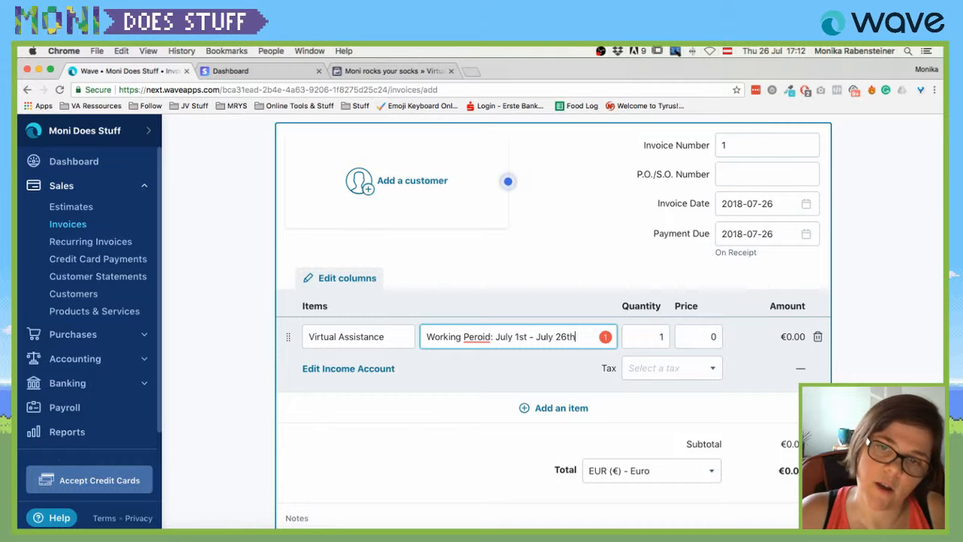
Set the item quantity to 5 and price to 50, totalling €250.00.
click(643, 334)
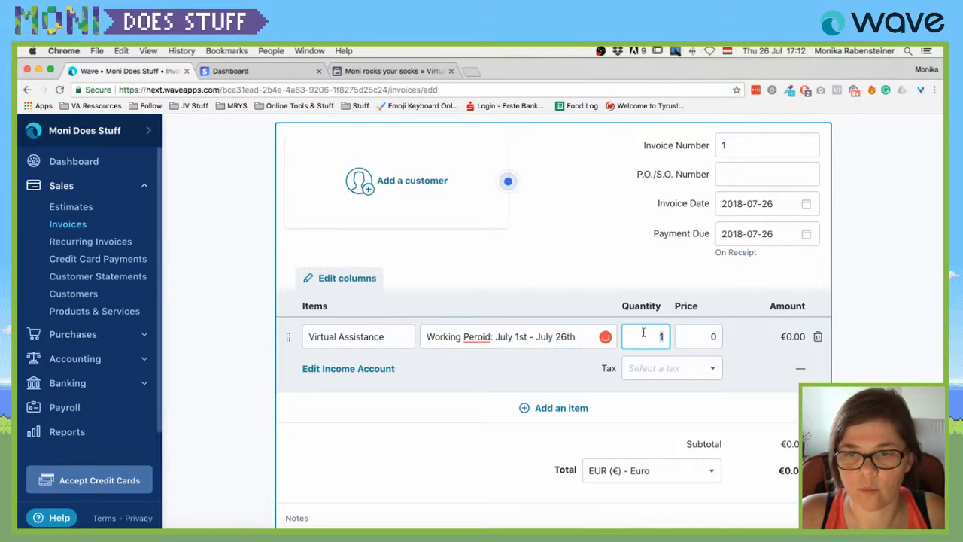
text(5)
click(700, 339)
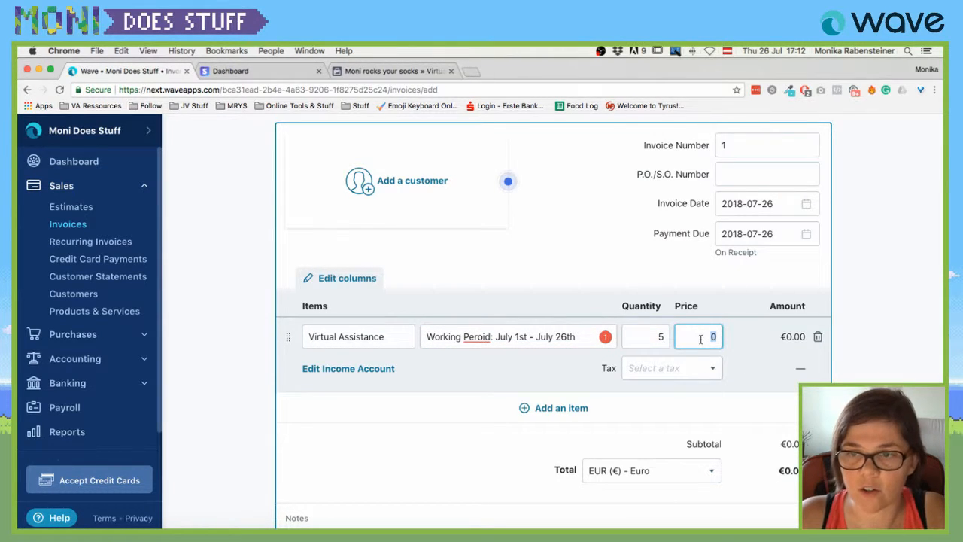
text(30)
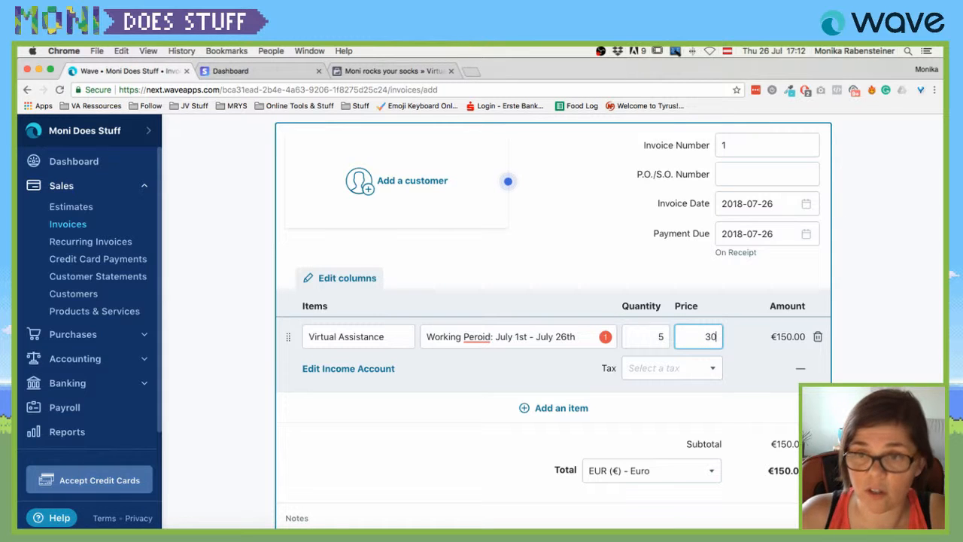
key(BackSpace)
key(BackSpace)
text(50)
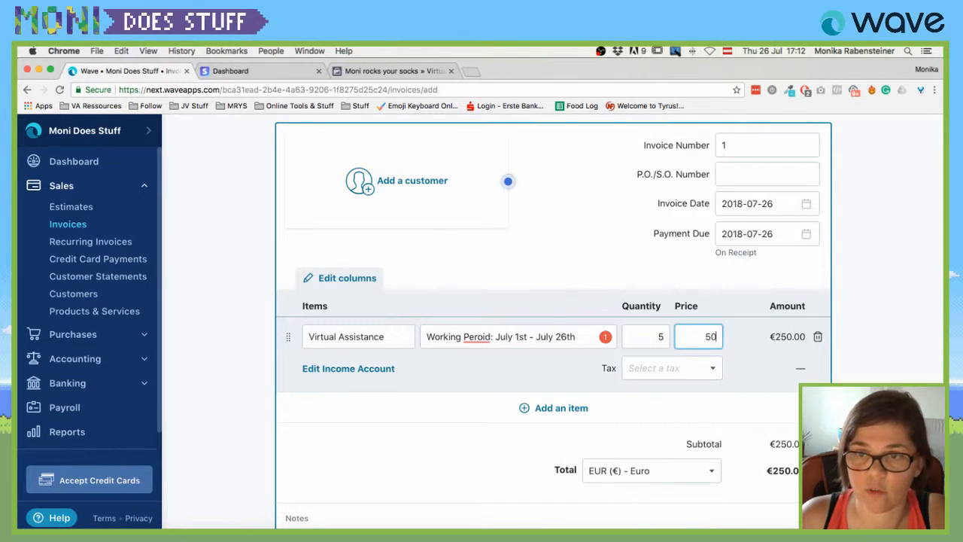
Write invoice notes with an 'IBAN:' line and a 'SEPA' line.
scroll(428, 401, down, 3)
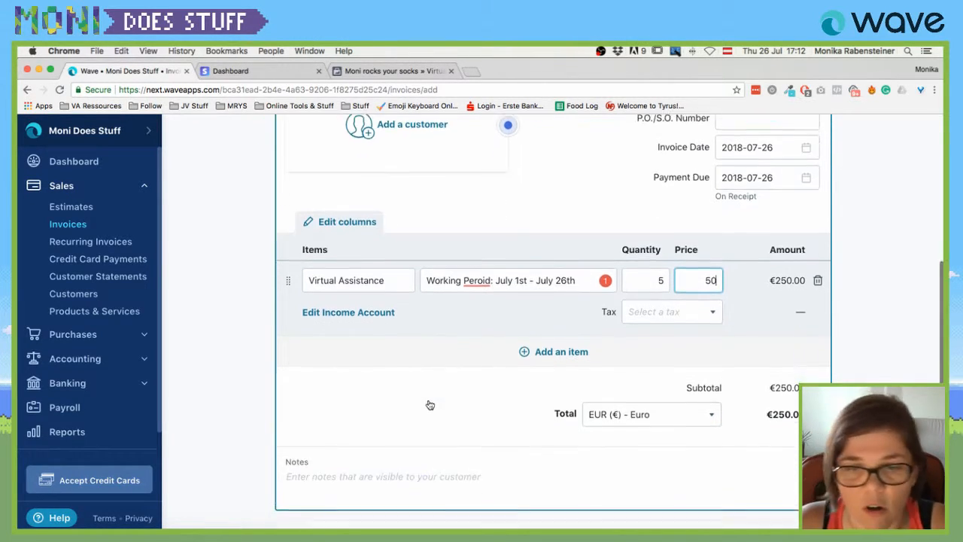
scroll(472, 363, down, 2)
click(329, 392)
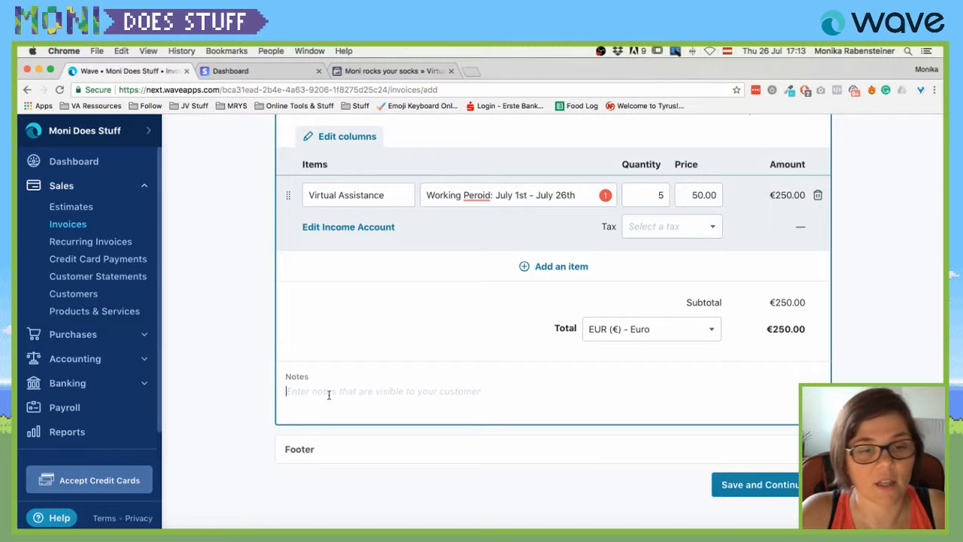
text(IBAN)
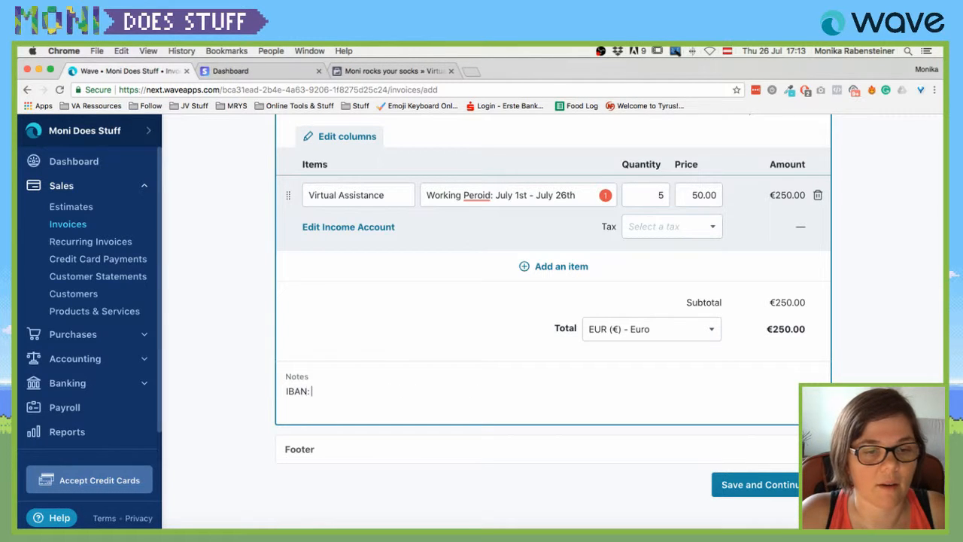
text(:)
key(Return)
text(S)
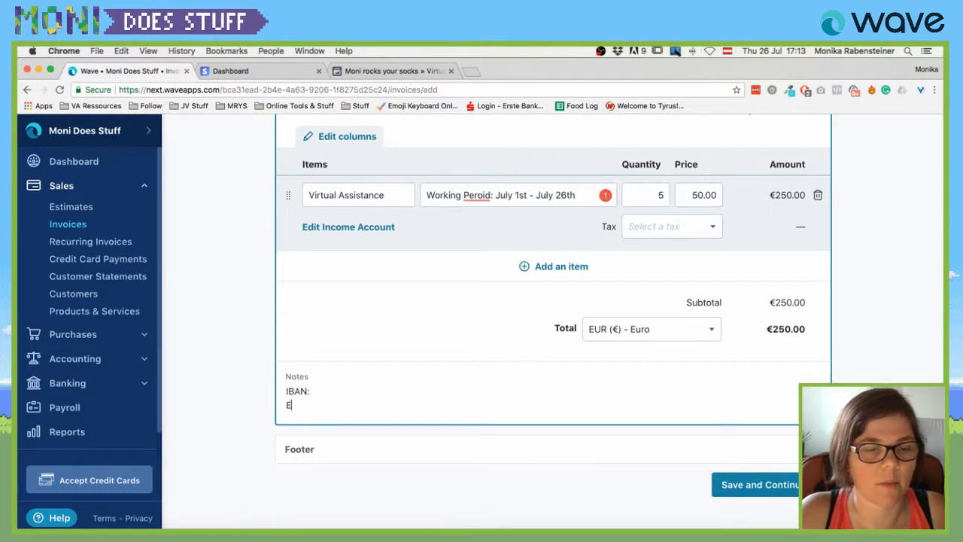
text(EPA:)
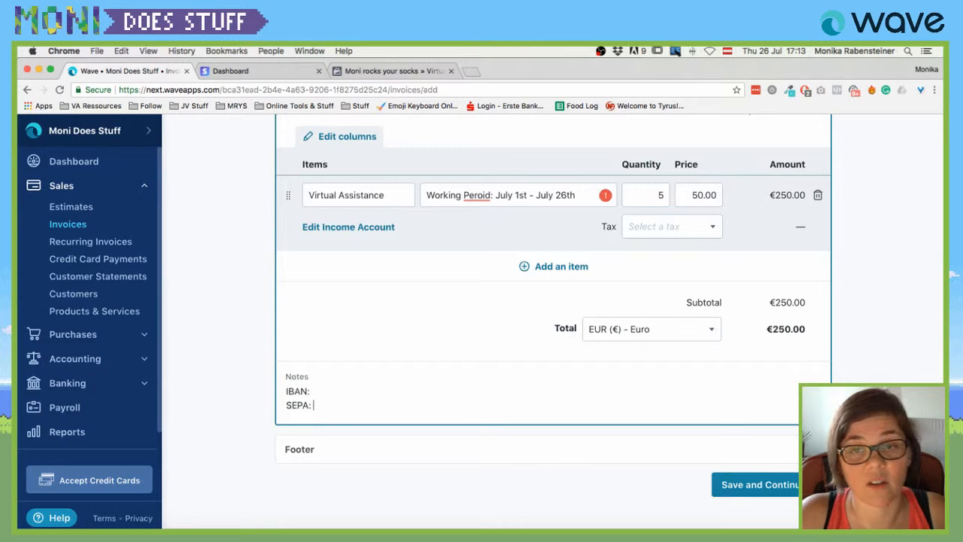
Start adding a new customer to the invoice.
scroll(609, 400, up, 3)
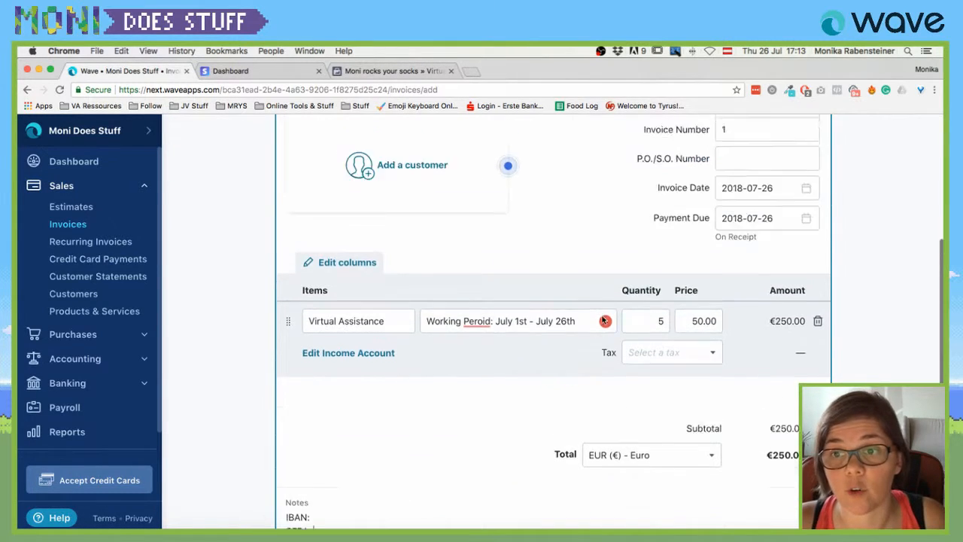
scroll(602, 318, down, 2)
scroll(516, 275, up, 5)
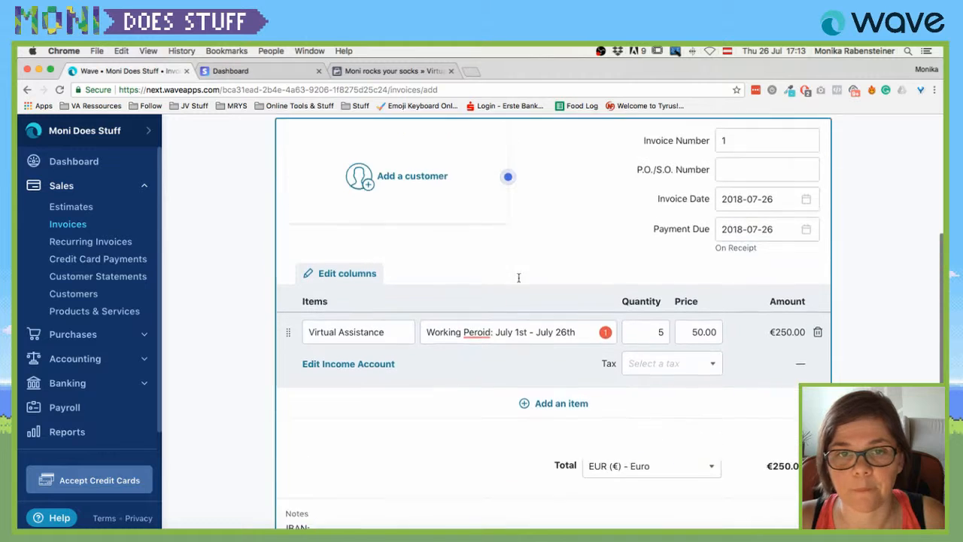
click(406, 229)
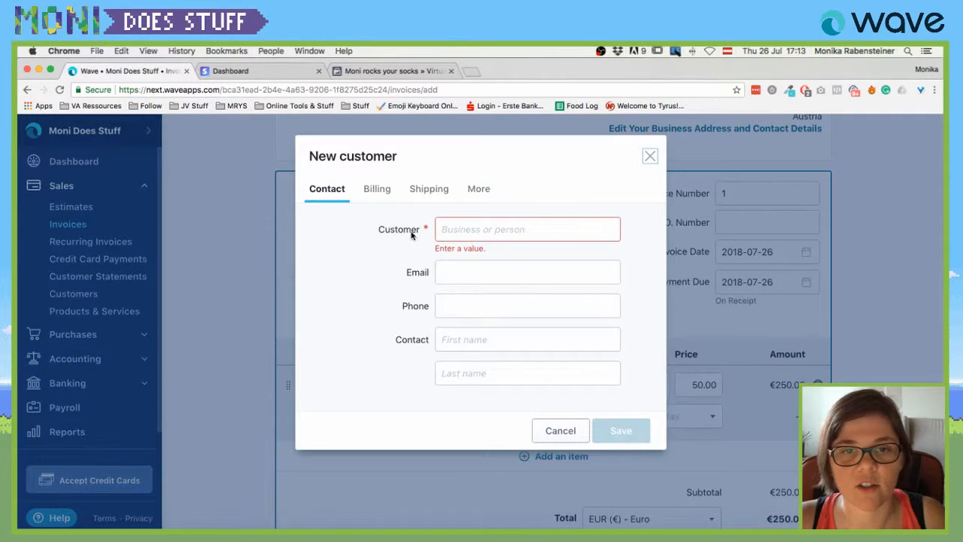
Name the new customer 'Thankful Cow'.
click(472, 228)
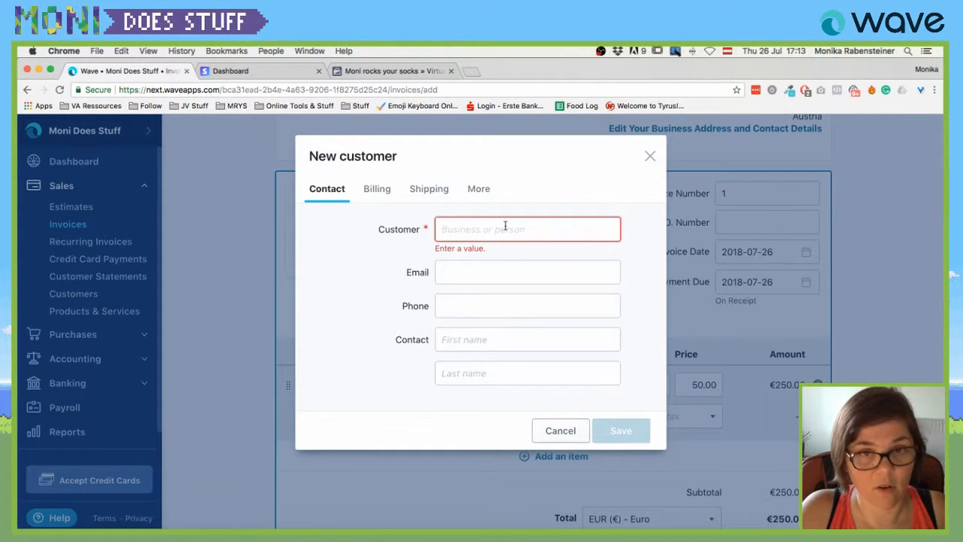
text(Than)
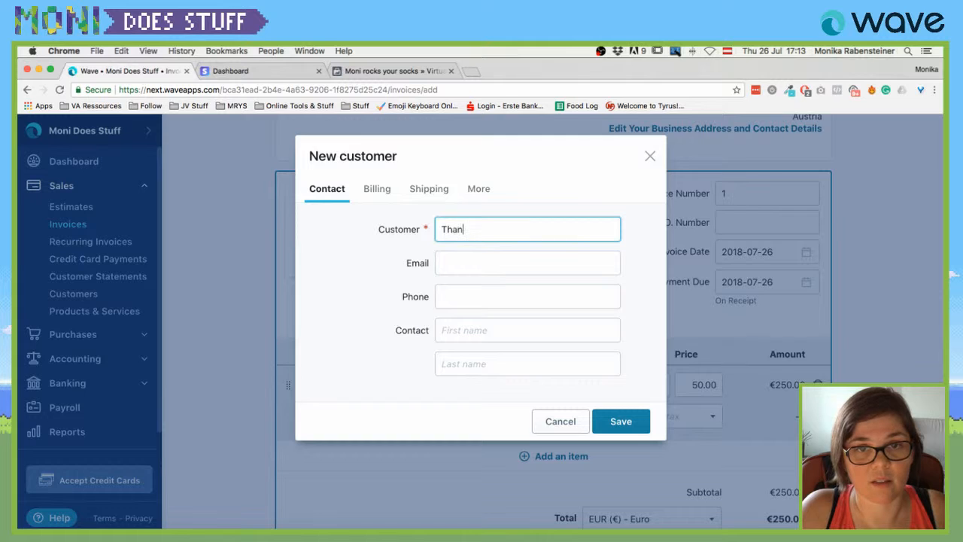
text(a)
key(BackSpace)
key(BackSpace)
key(BackSpace)
text(Thankfult)
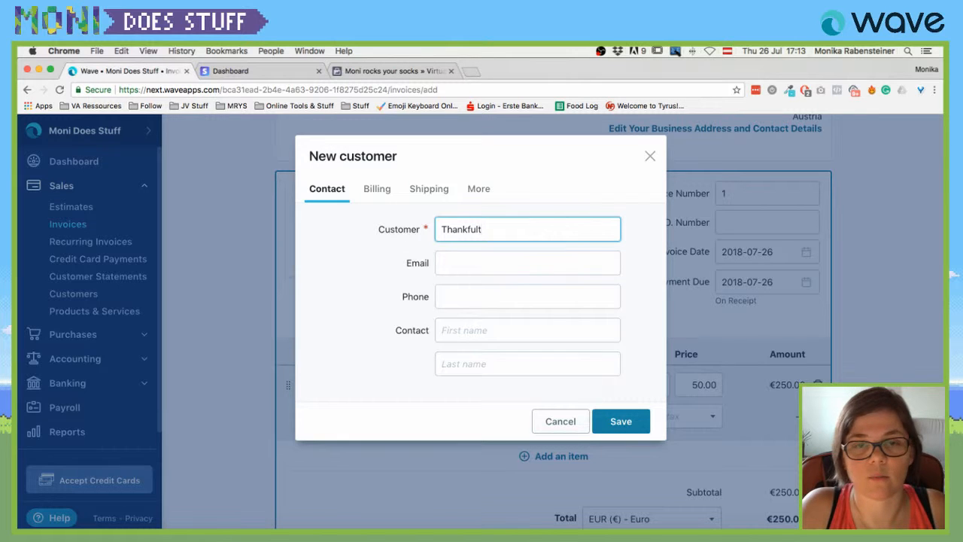
key(BackSpace)
key(Tab)
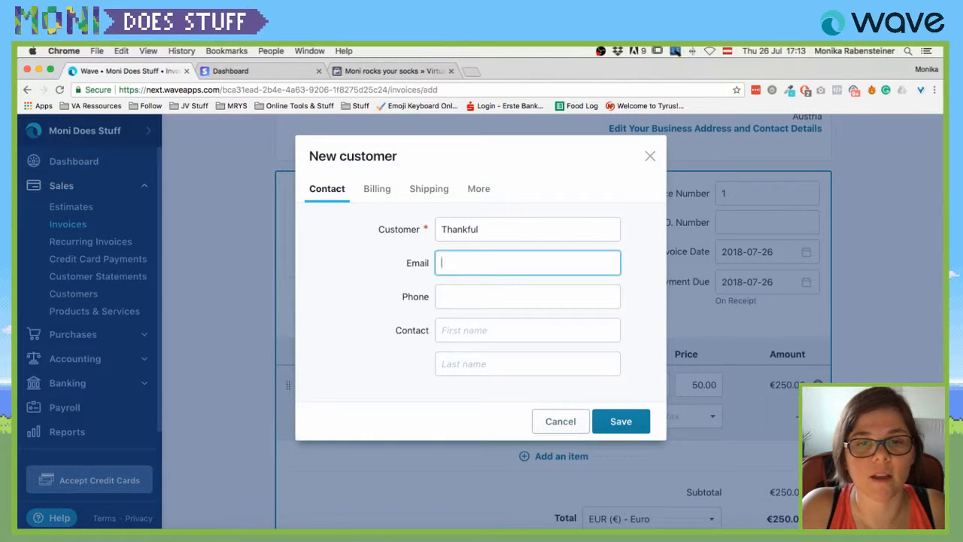
key(shift+Tab)
key(Right)
text(C)
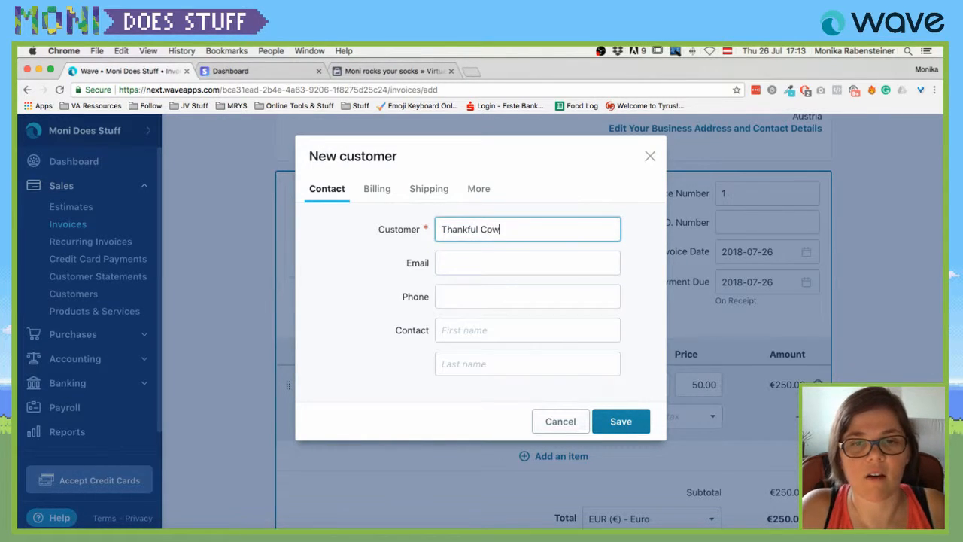
text(ow)
Enter the customer's e-mail address.
key(Tab)
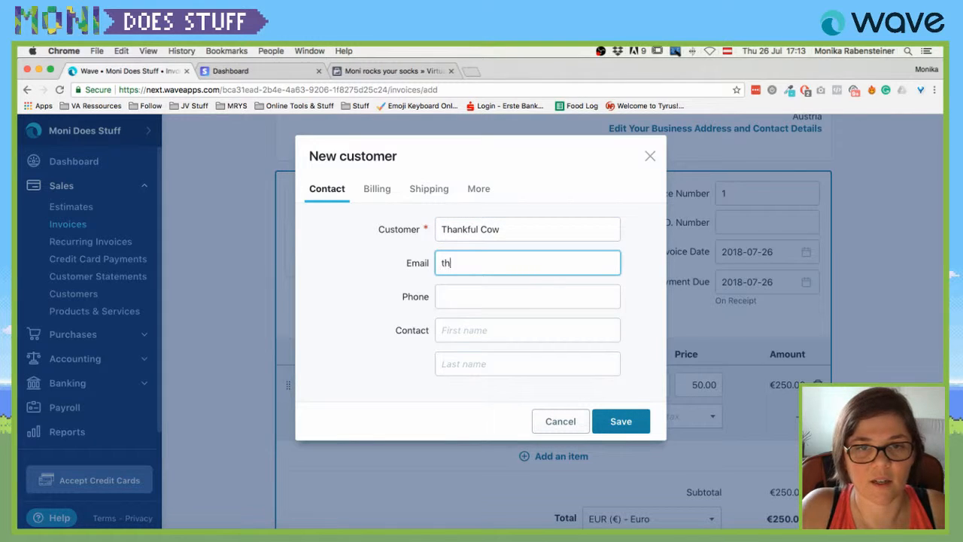
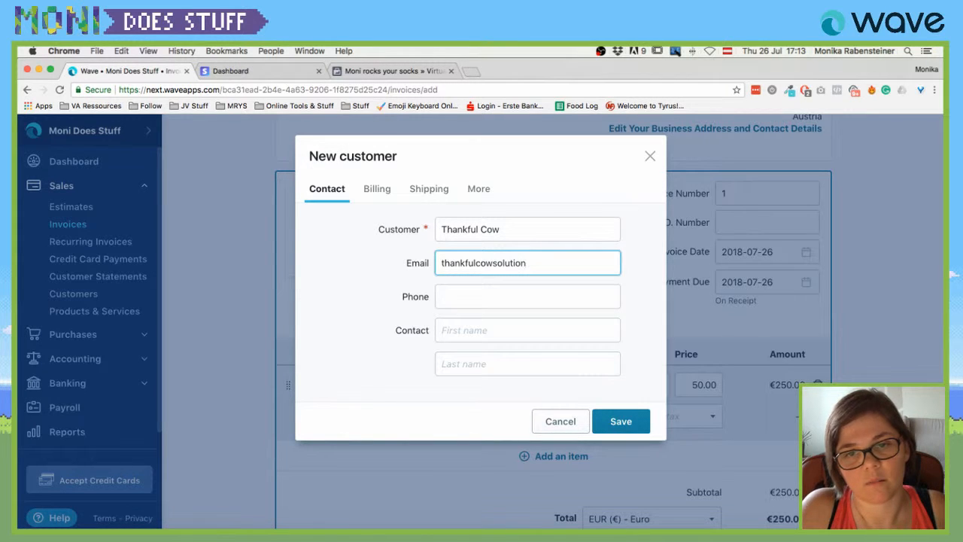
key(super+l)
text(gma)
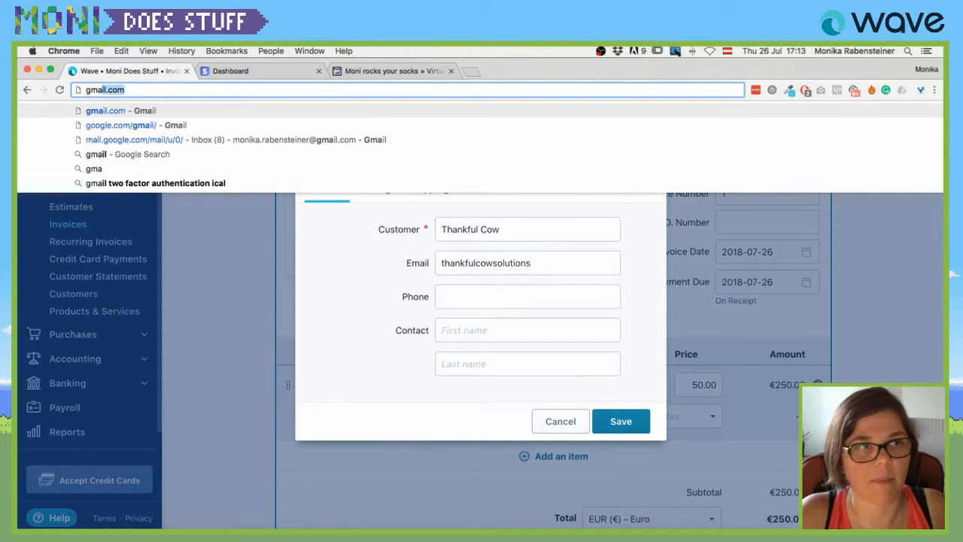
key(Escape)
click(550, 262)
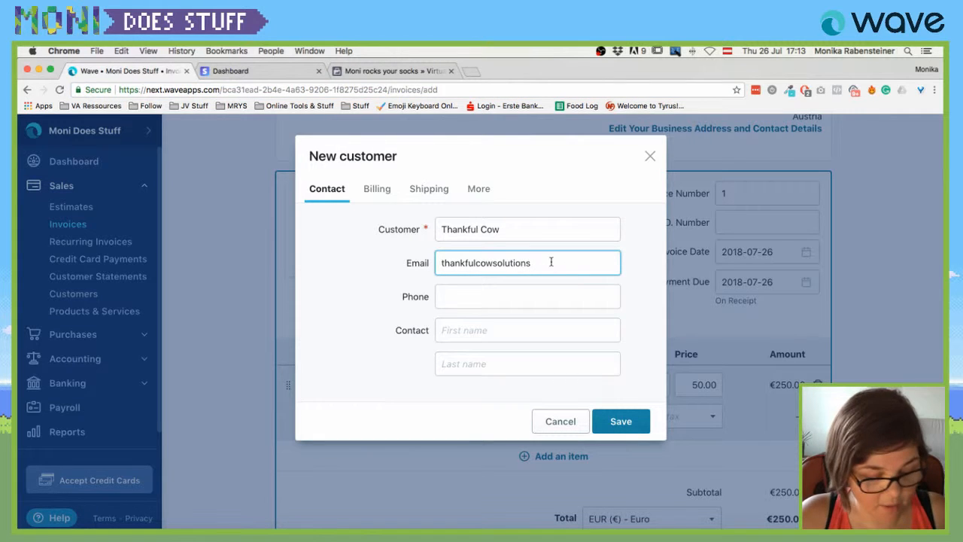
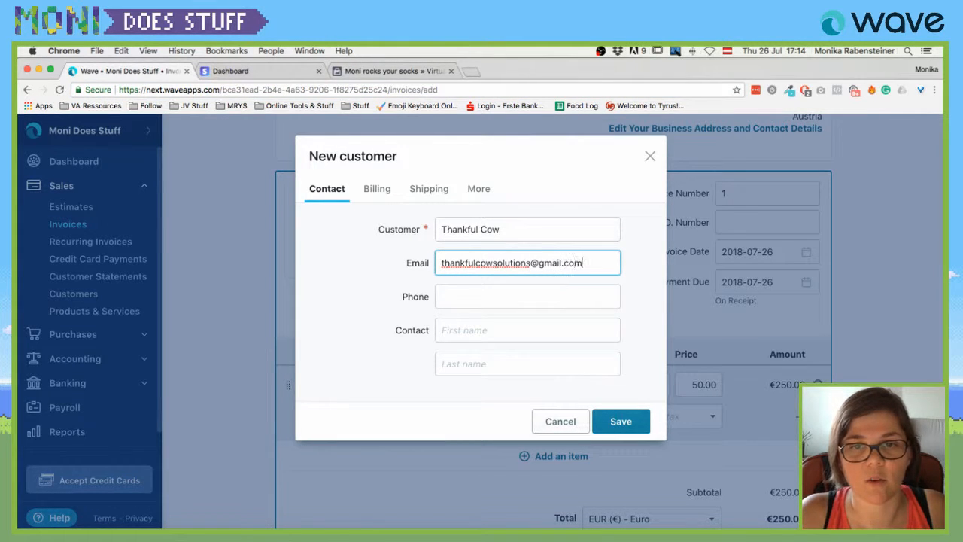
Leave the phone blank and enter the contact's first name.
key(Tab)
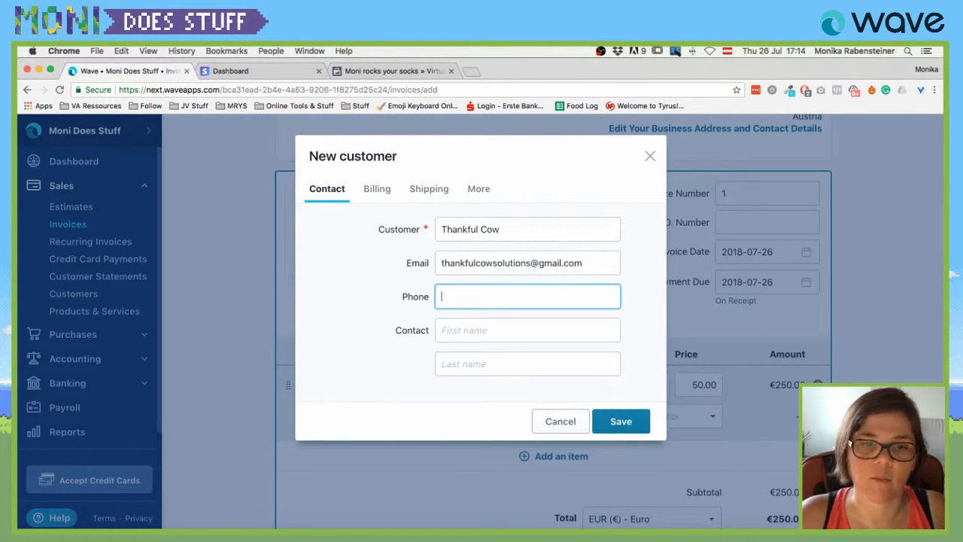
click(452, 345)
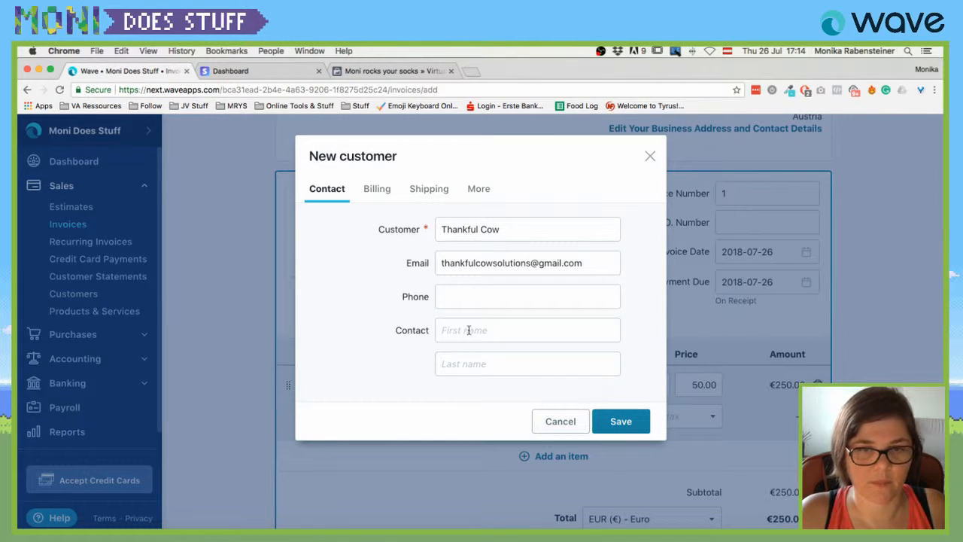
click(468, 329)
text(SLOAN & )
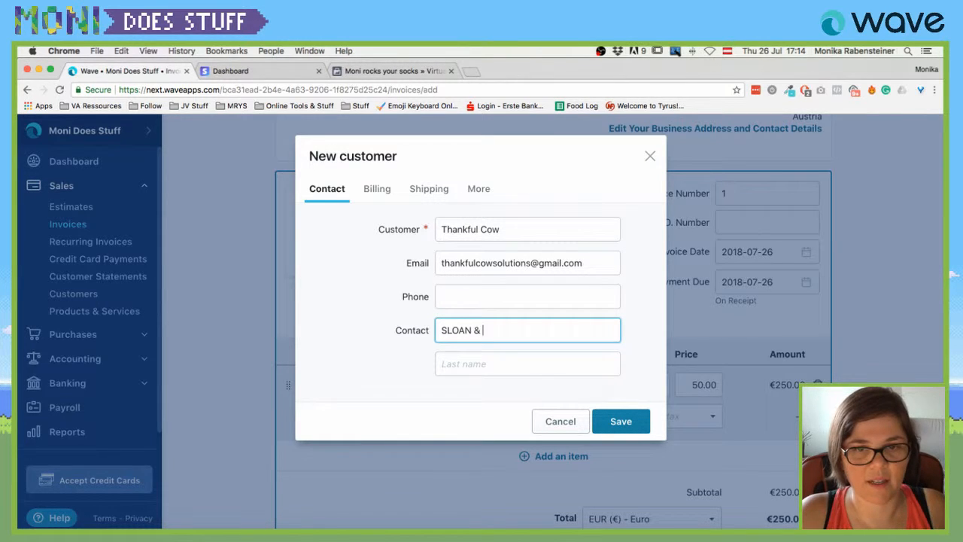
text(KNIGHT)
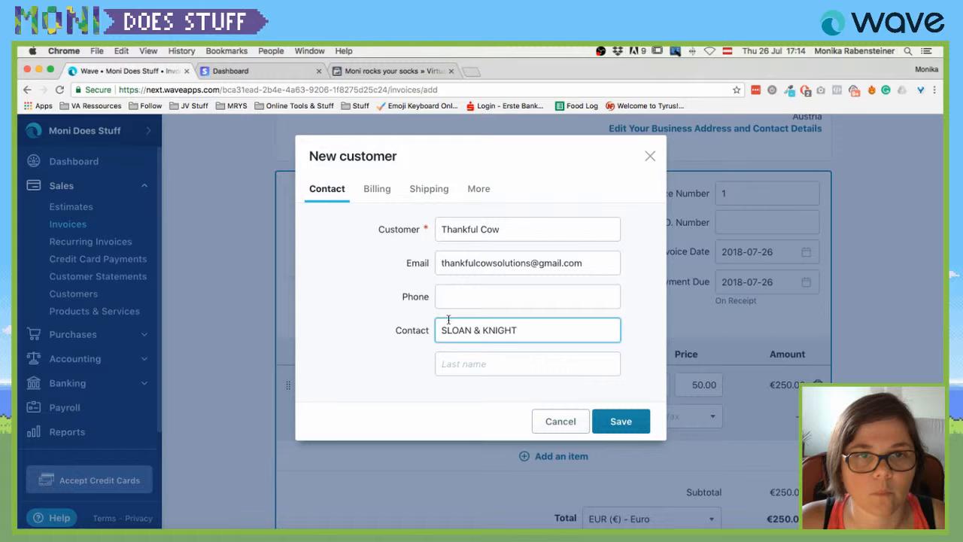
click(377, 188)
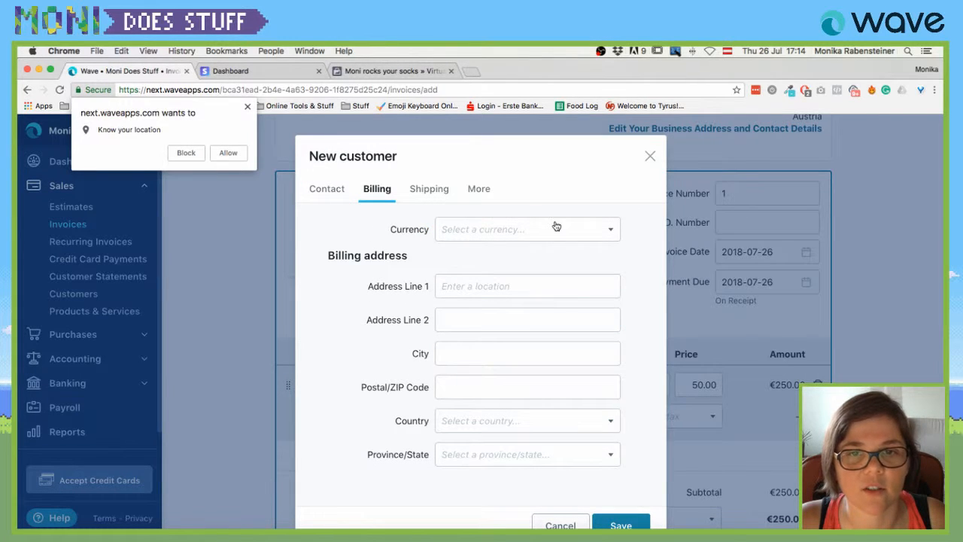
Show the billing currency options and dismiss the browser's location prompt.
click(613, 229)
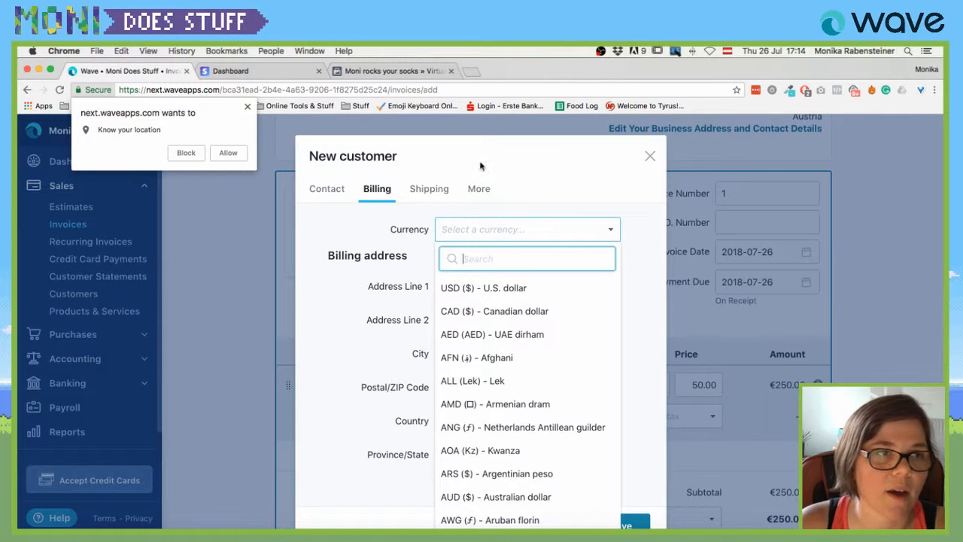
click(247, 107)
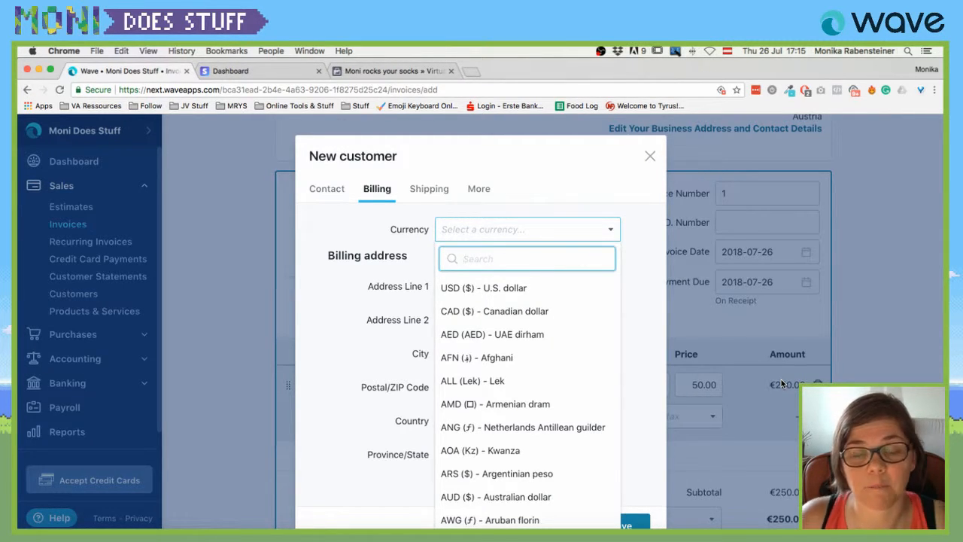
Close the currency list unchosen and look through the Shipping and More tabs before returning to Billing.
text(gb)
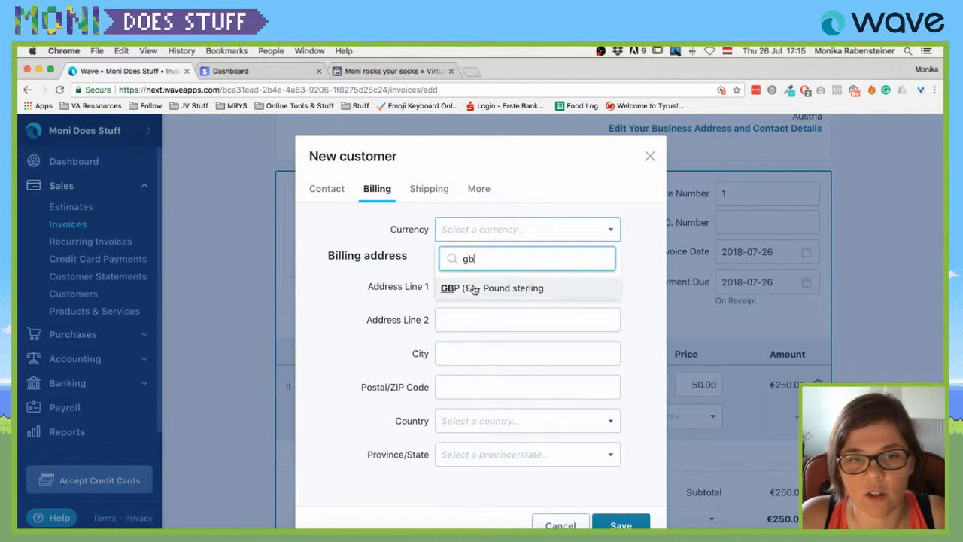
click(426, 257)
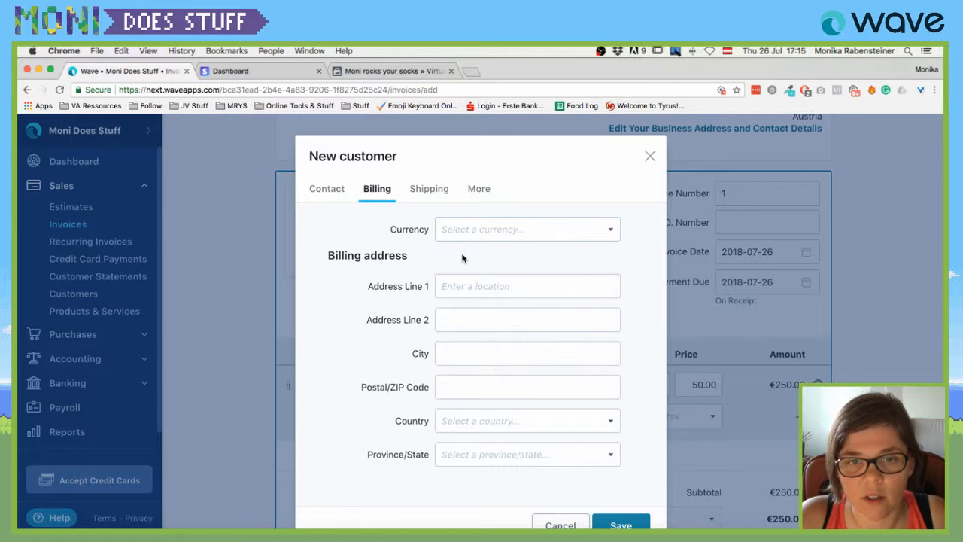
scroll(621, 498, down, 1)
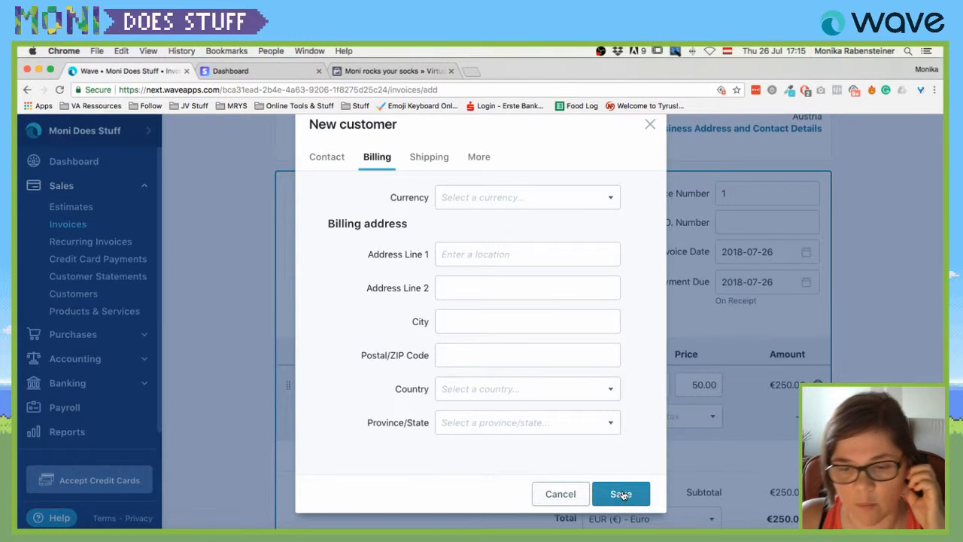
click(432, 158)
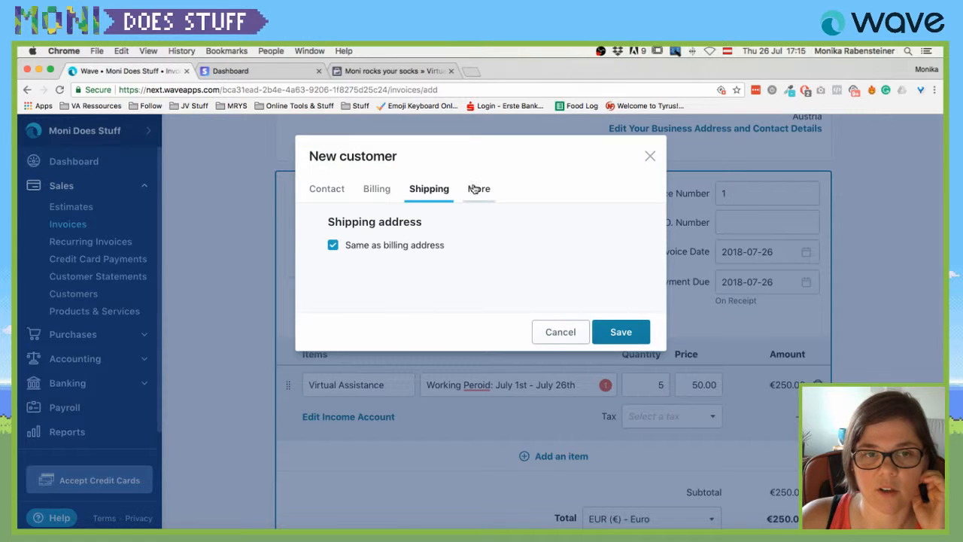
click(476, 189)
click(374, 195)
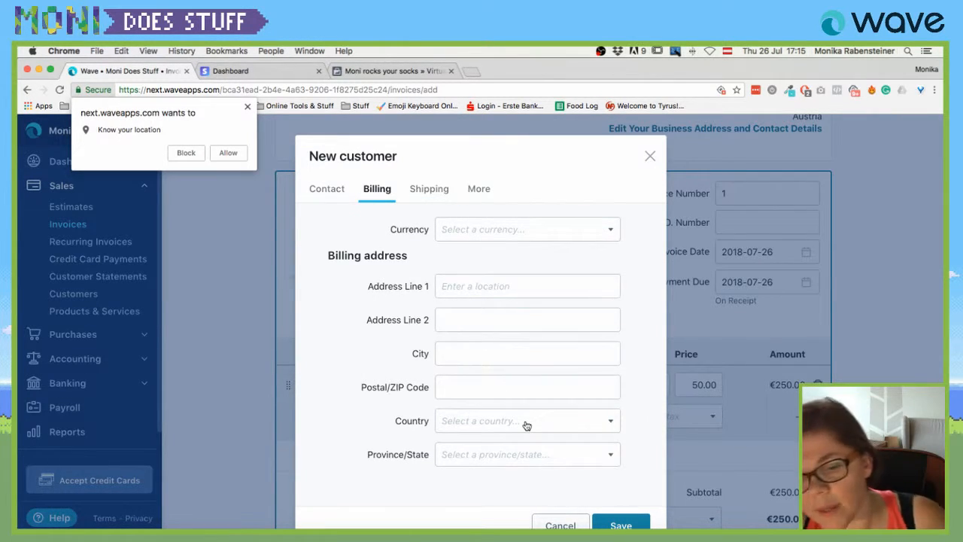
click(248, 106)
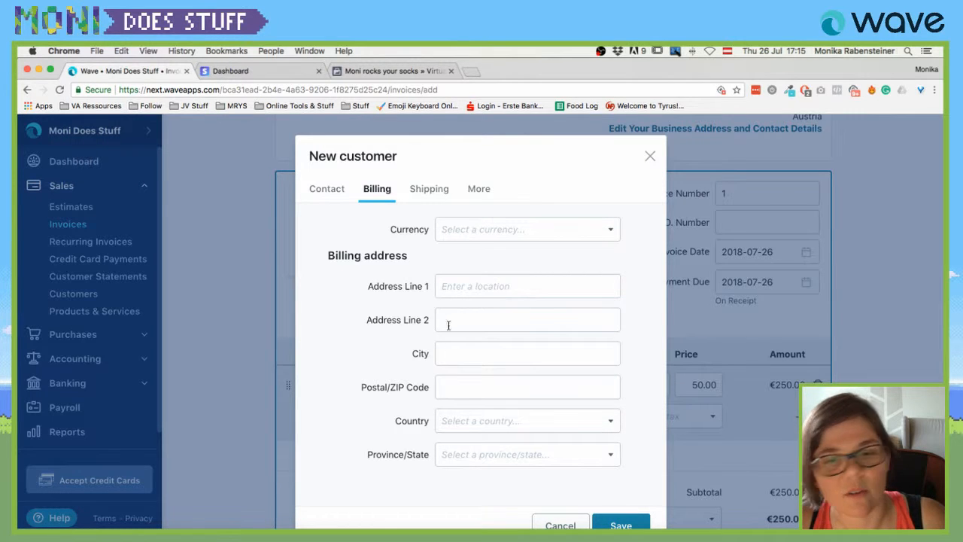
Set the billing country to United Kingdom and save the customer.
click(470, 423)
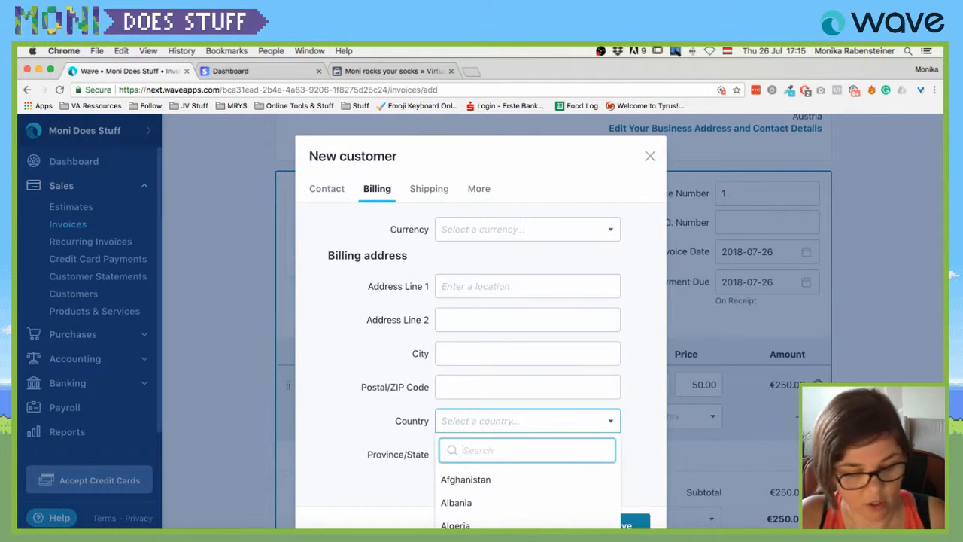
text(united)
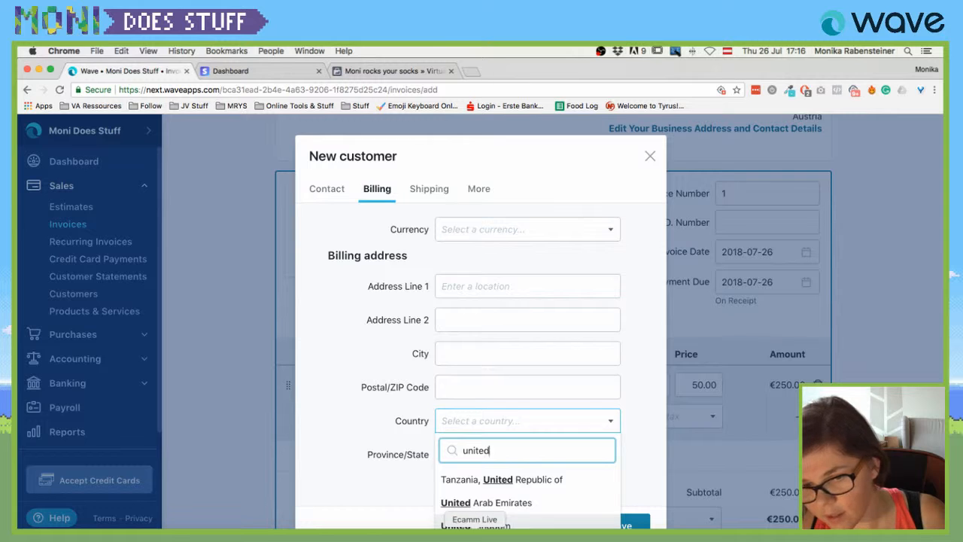
click(475, 524)
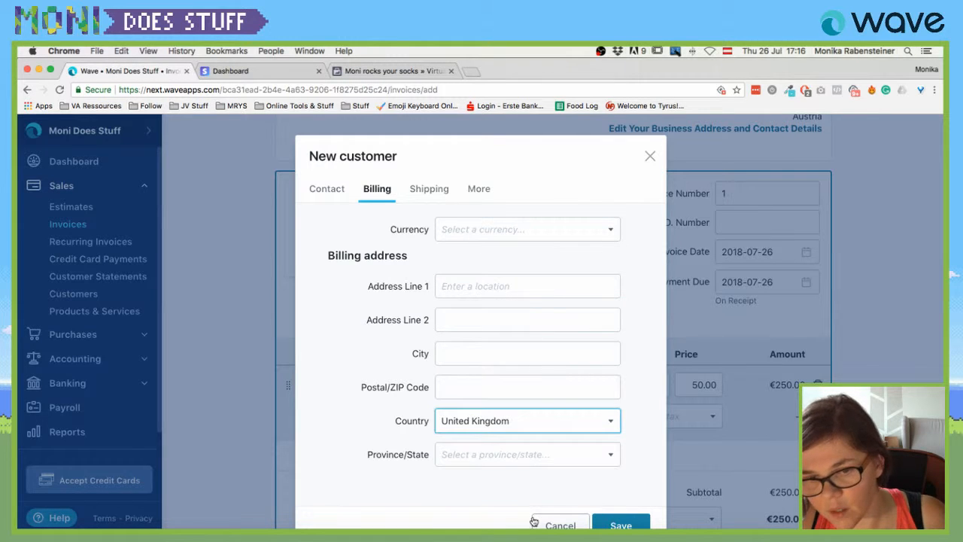
click(622, 525)
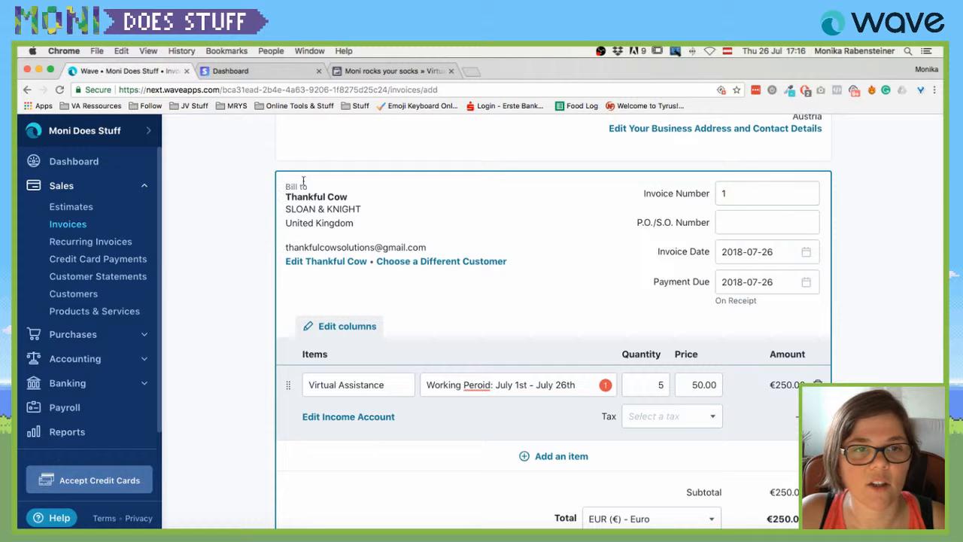
Review the invoice for Thankful Cow, checking its title and invoice number 1.
scroll(393, 251, down, 1)
scroll(685, 183, up, 3)
scroll(685, 183, up, 2)
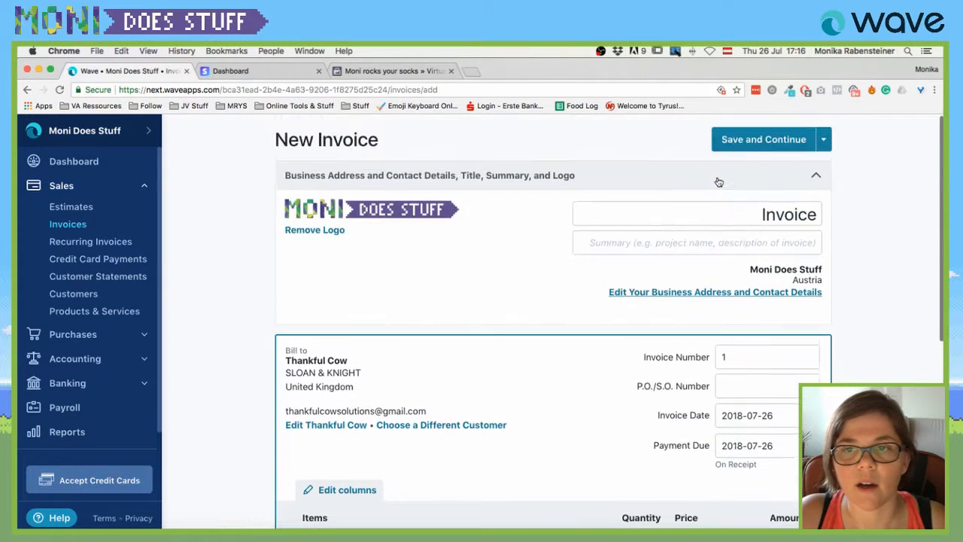
scroll(510, 251, down, 5)
scroll(509, 251, up, 4)
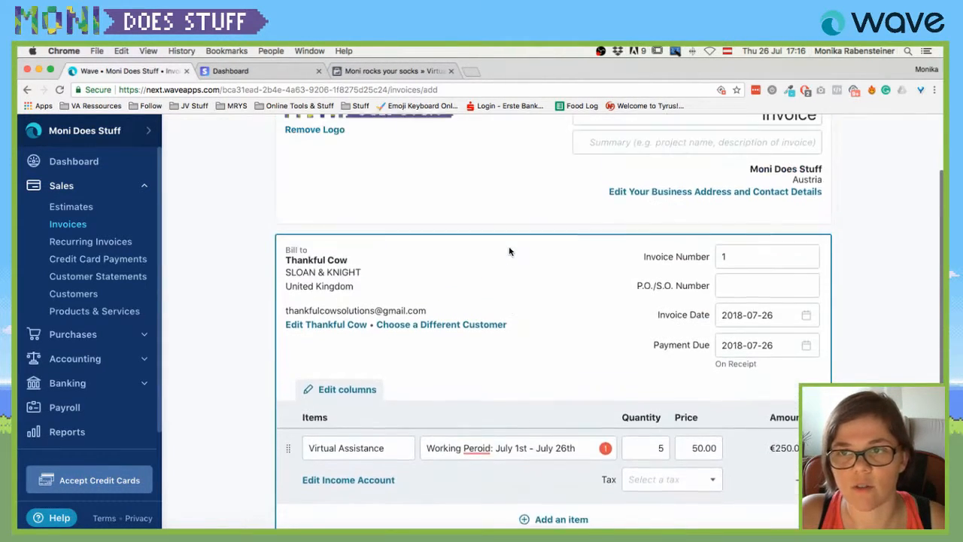
click(750, 181)
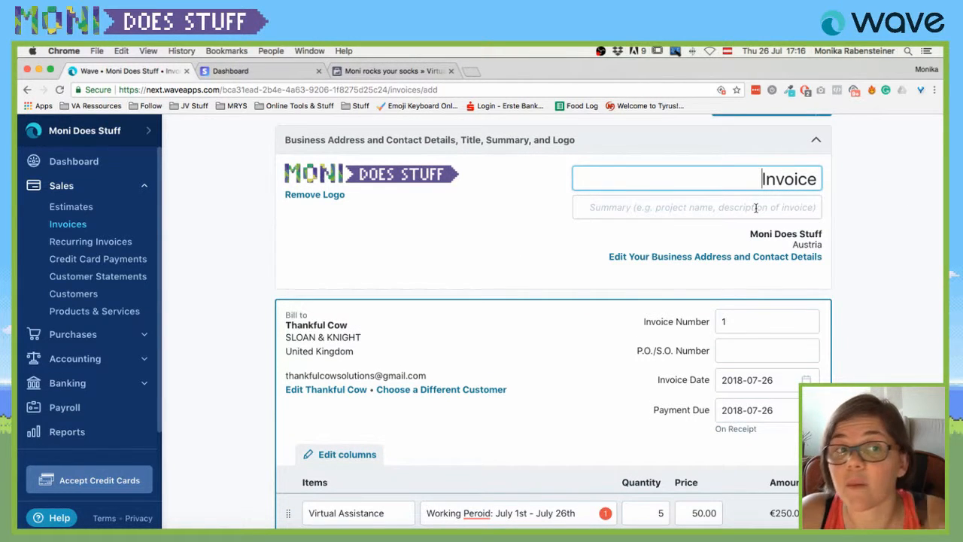
click(684, 321)
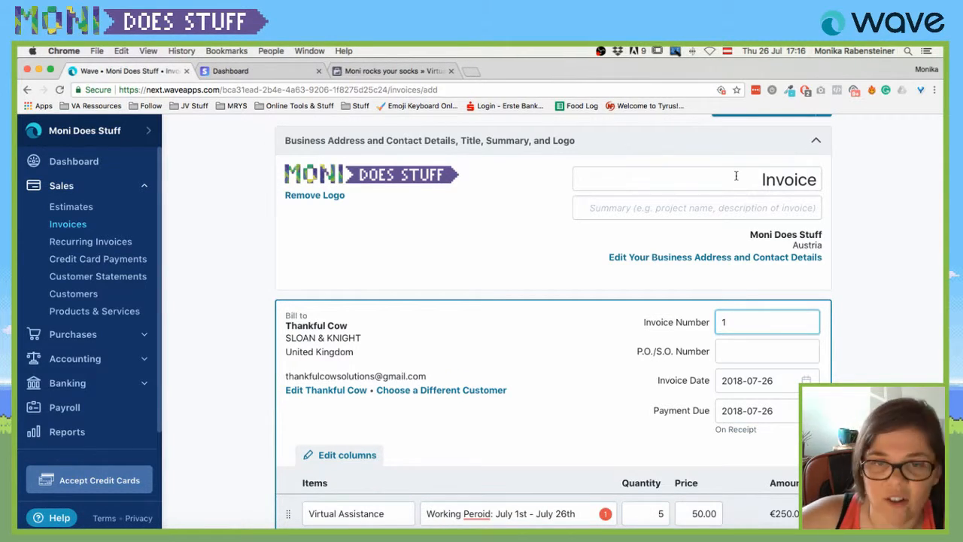
scroll(311, 317, down, 1)
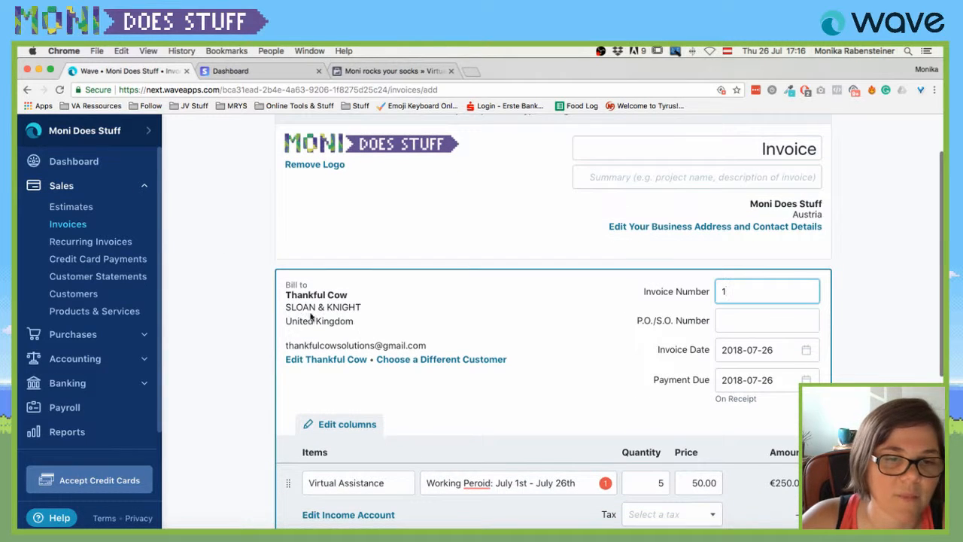
Open Thankful Cow's billing details and search currencies for 'bitco' and 'ripple', leaving none selected.
click(323, 359)
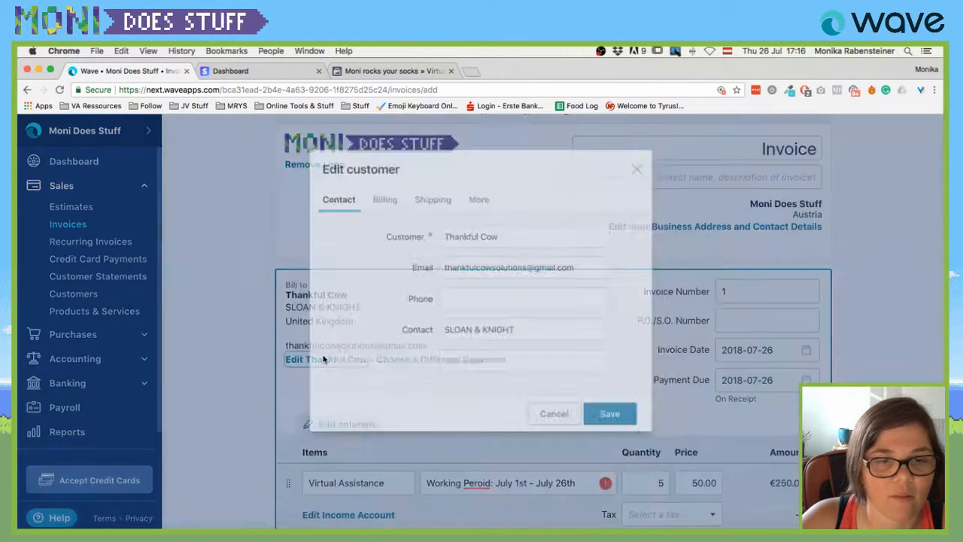
click(381, 189)
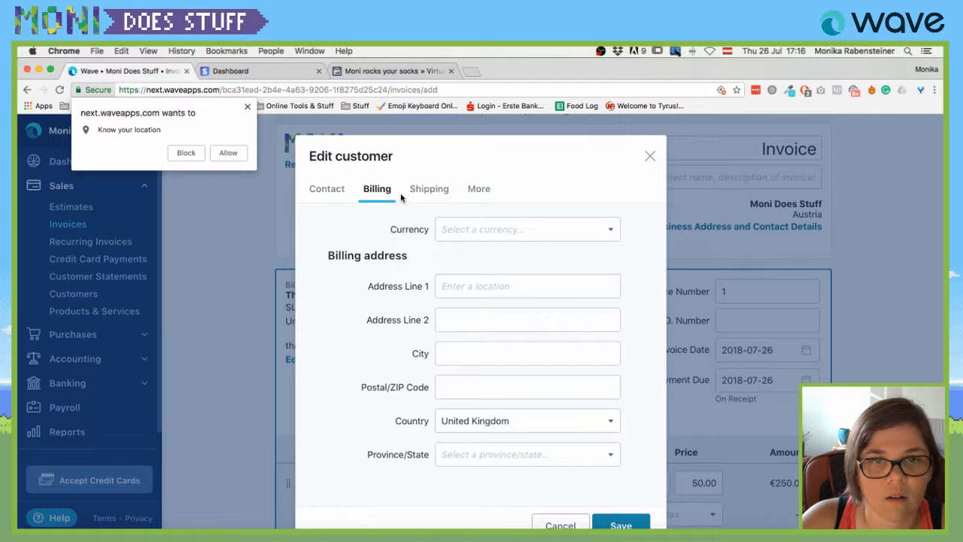
click(247, 106)
click(512, 231)
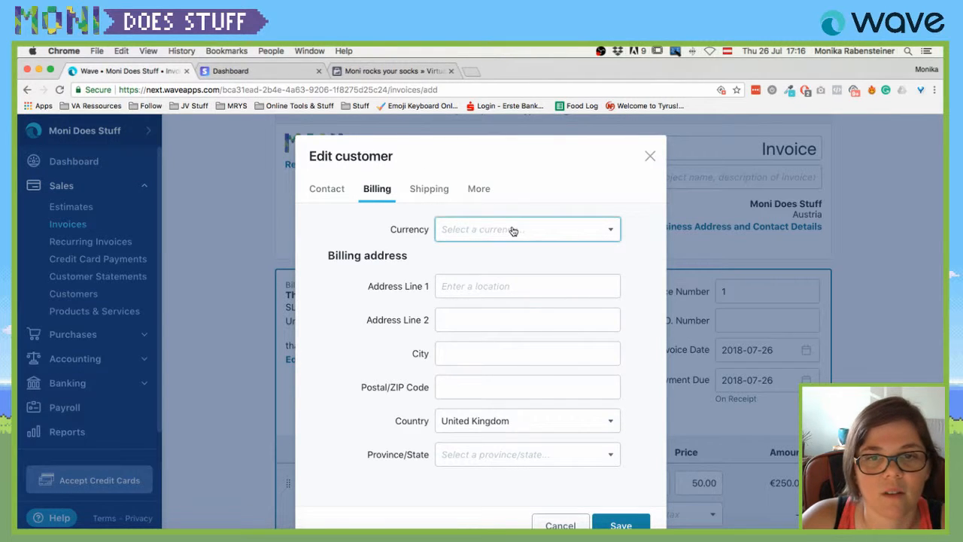
text(bi)
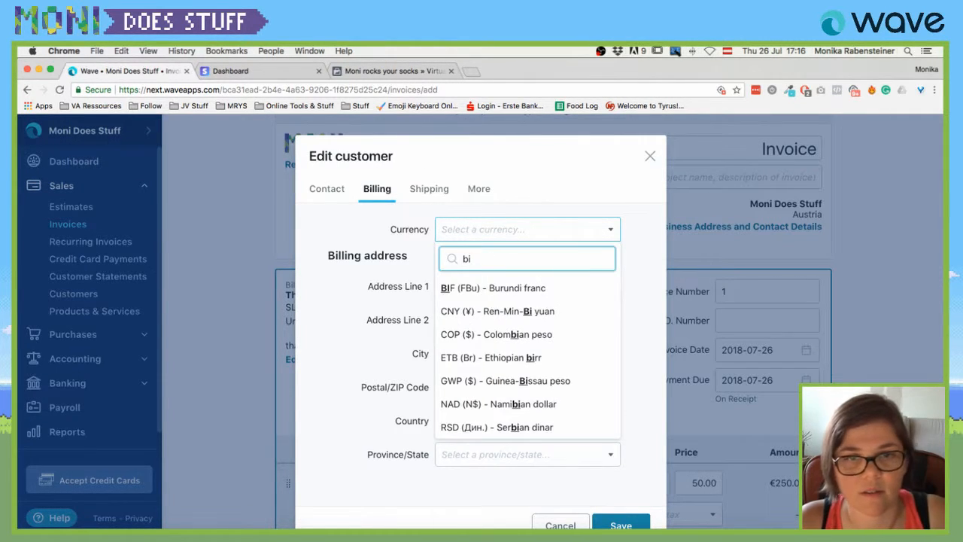
text(tco)
key(BackSpace)
key(BackSpace)
key(BackSpace)
key(BackSpace)
key(BackSpace)
text(ripple)
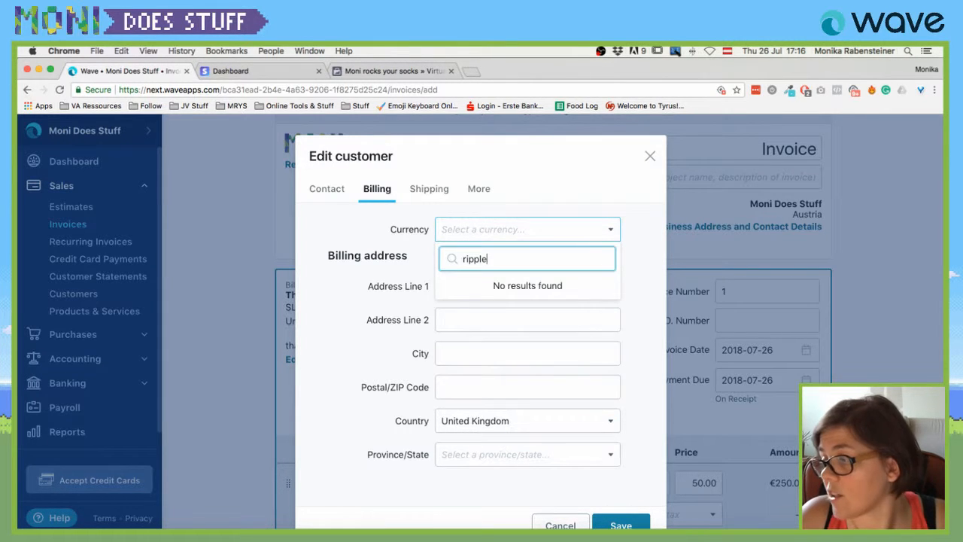
key(ctrl+a)
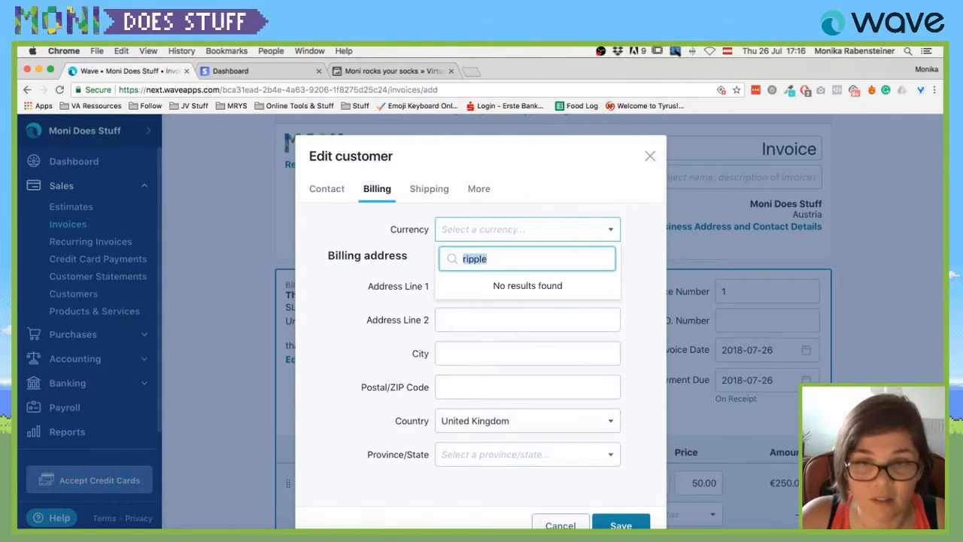
key(BackSpace)
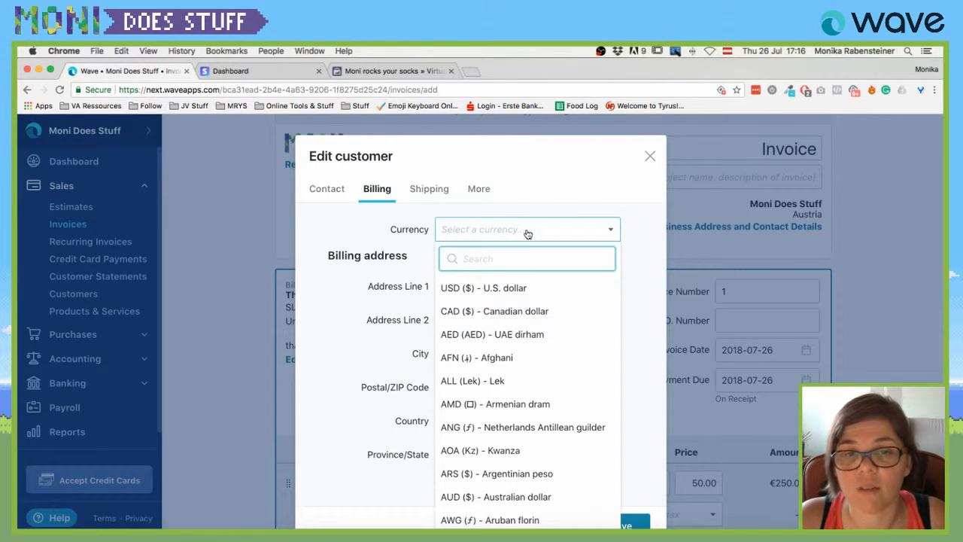
click(380, 223)
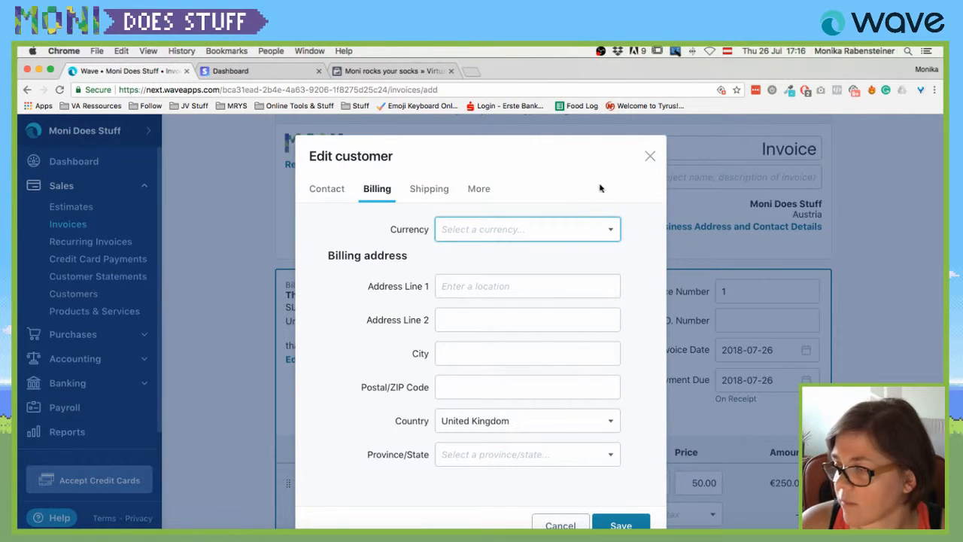
Close the customer details unchanged and add the footer 'LEGAL BLA BLAH!'.
click(619, 525)
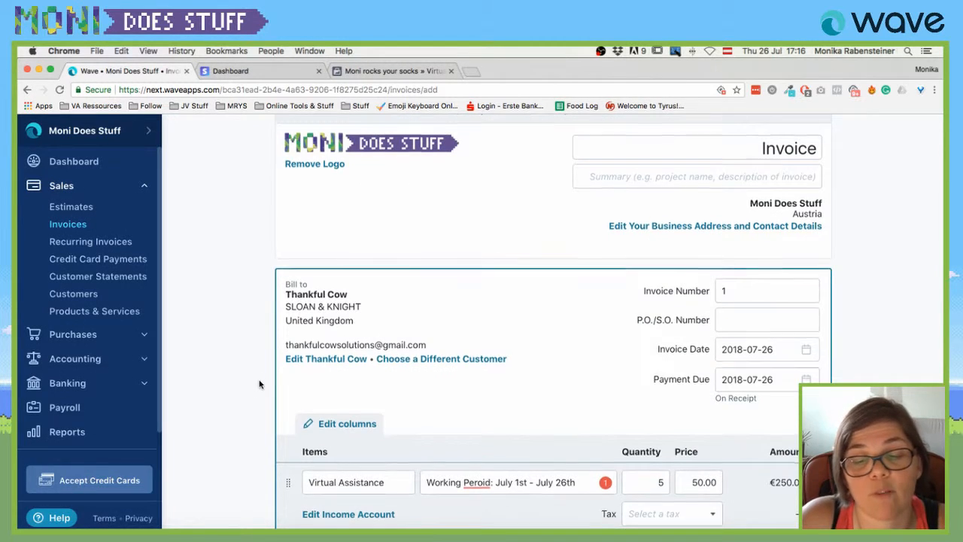
scroll(260, 384, down, 5)
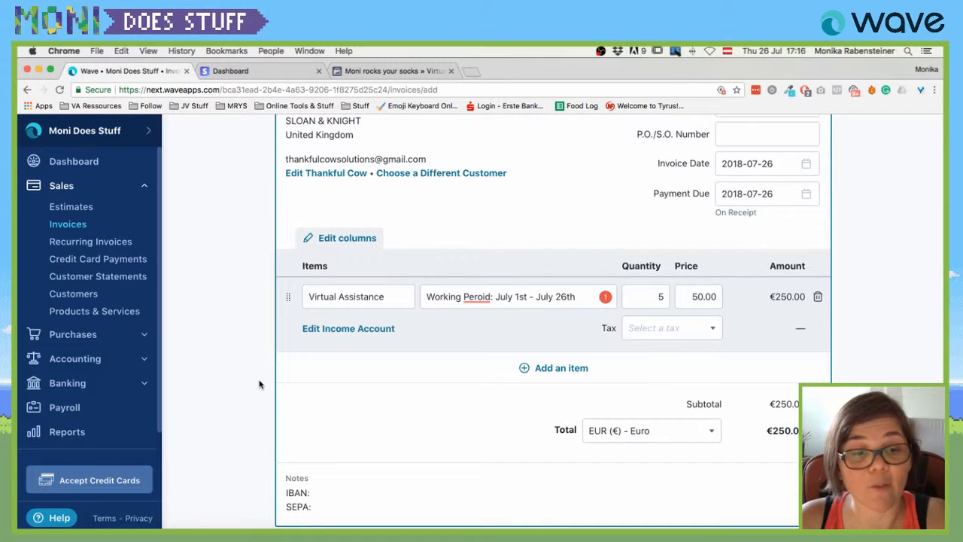
scroll(260, 384, down, 2)
scroll(260, 384, down, 1)
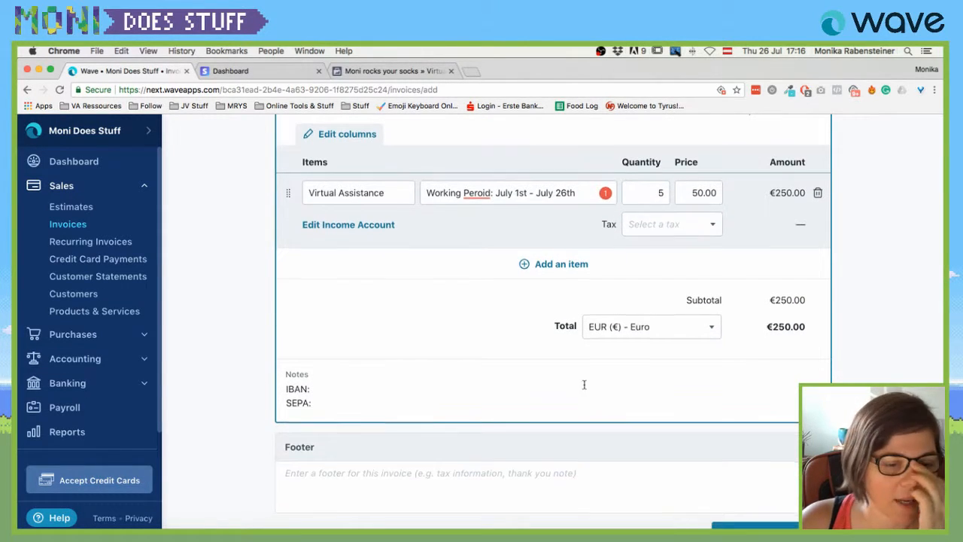
scroll(583, 382, down, 2)
click(342, 433)
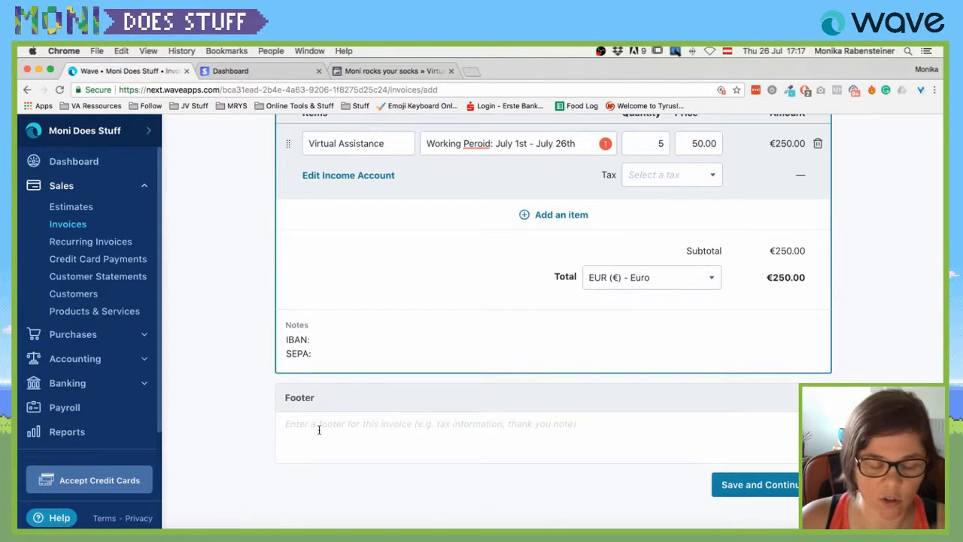
text(LEGAL )
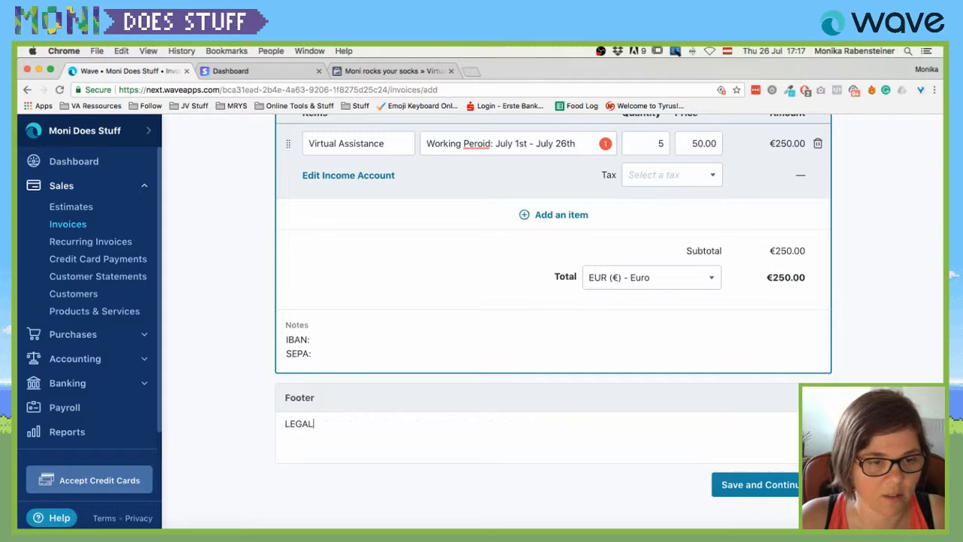
text(BLA BLAH!)
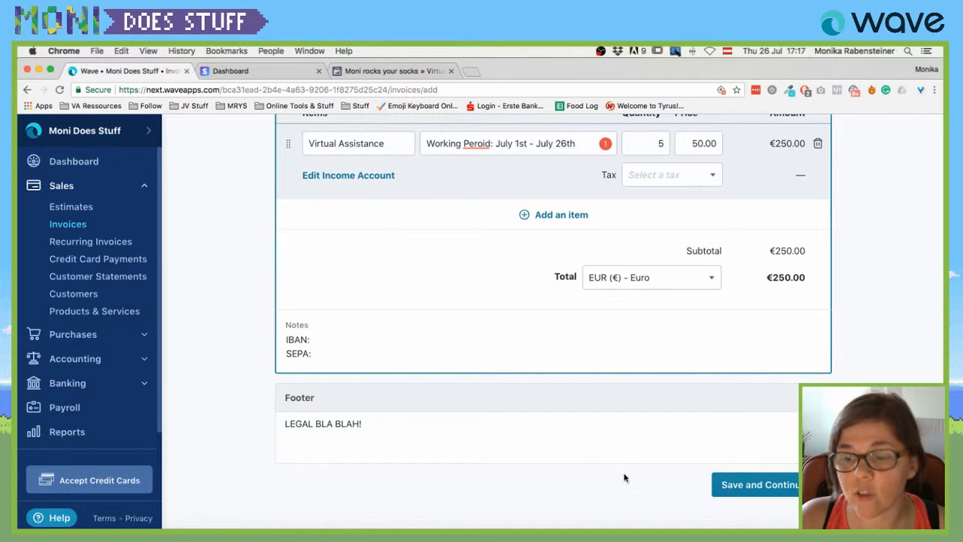
Save the €250.00 invoice as a draft and scroll back up to the Approve Draft panel.
click(736, 484)
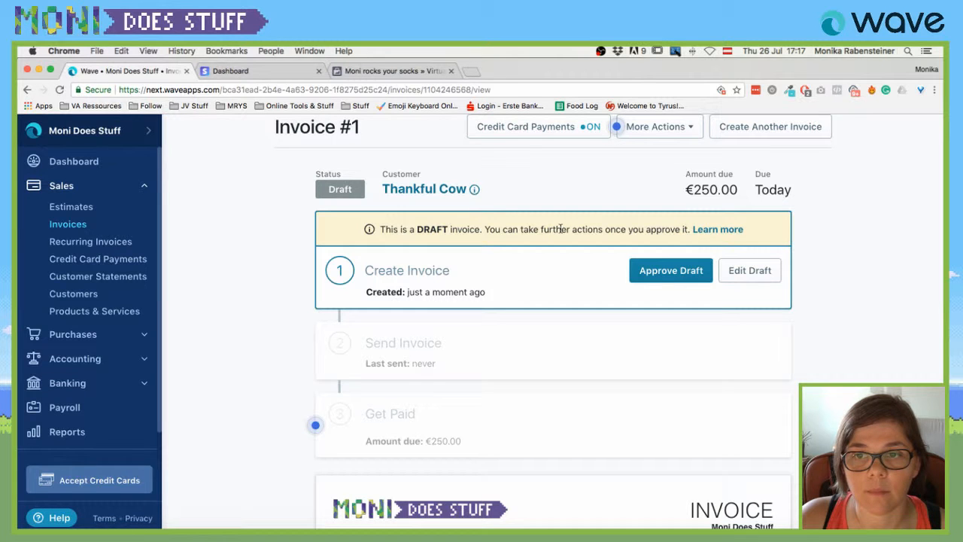
scroll(647, 258, down, 1)
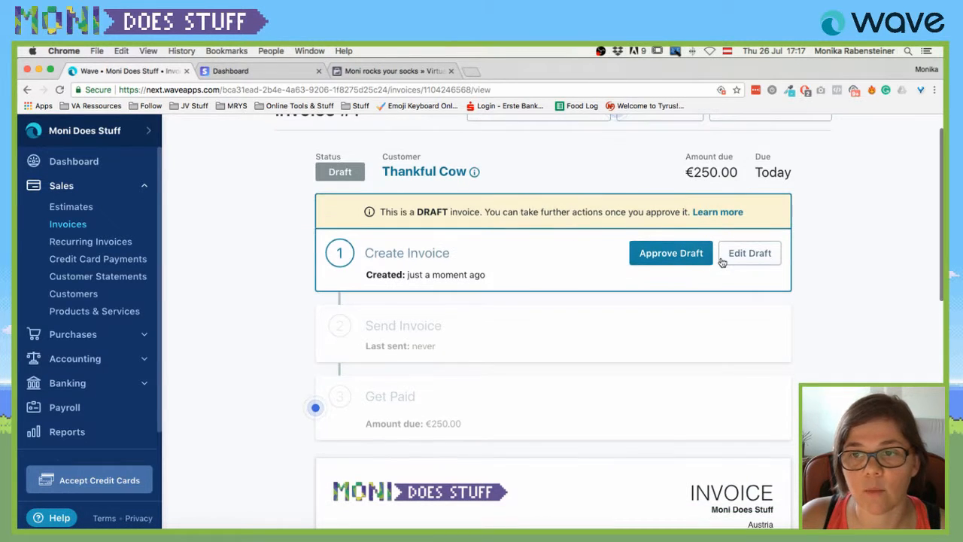
scroll(652, 262, down, 3)
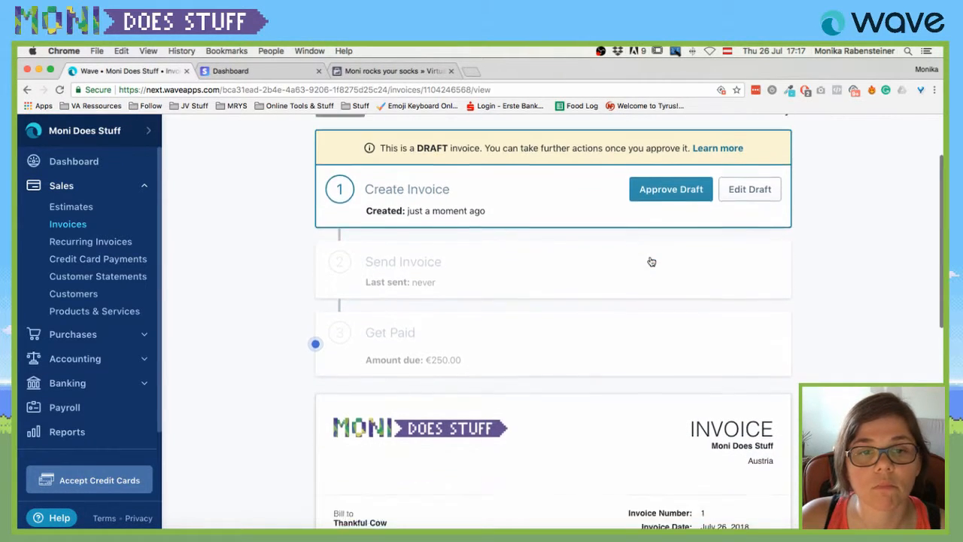
scroll(477, 266, down, 4)
scroll(435, 277, down, 4)
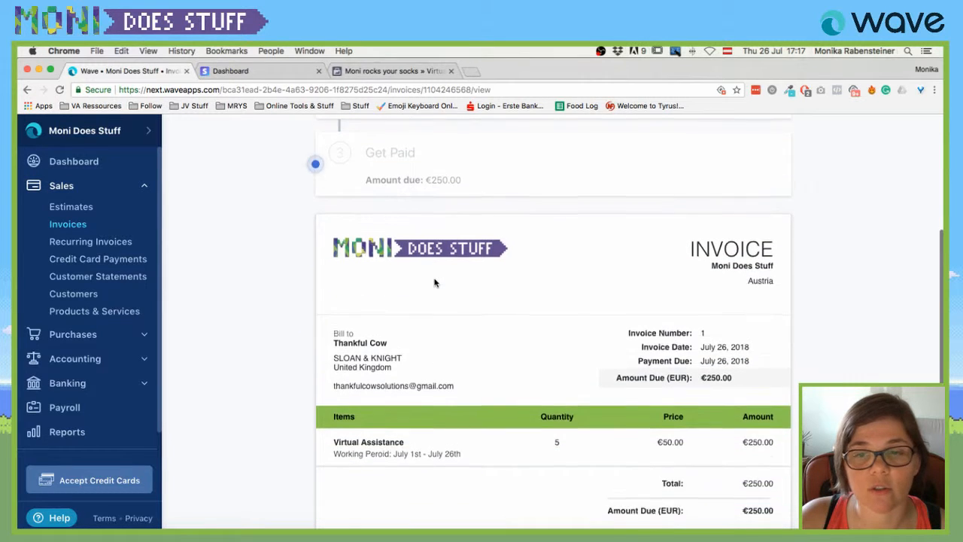
scroll(434, 278, down, 3)
scroll(445, 207, up, 1)
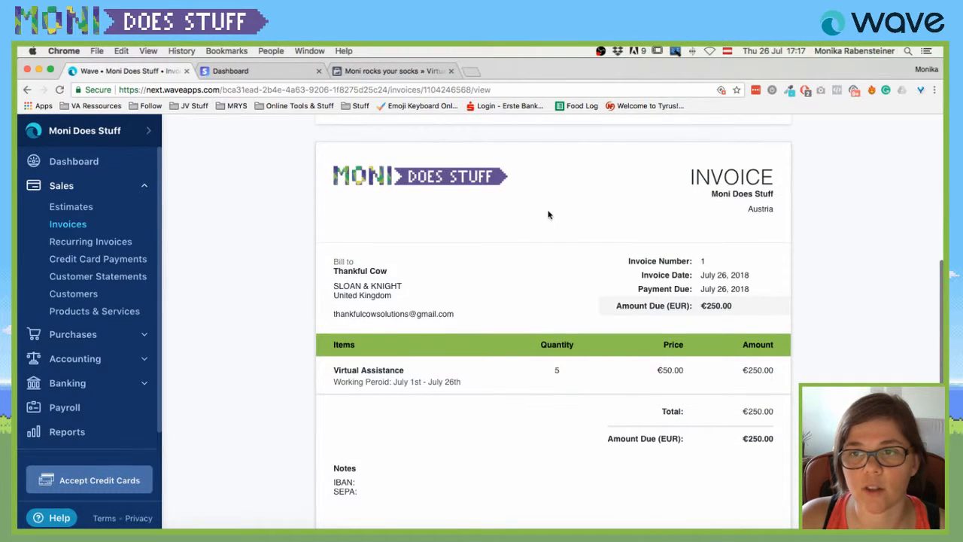
scroll(534, 263, down, 1)
scroll(520, 320, down, 5)
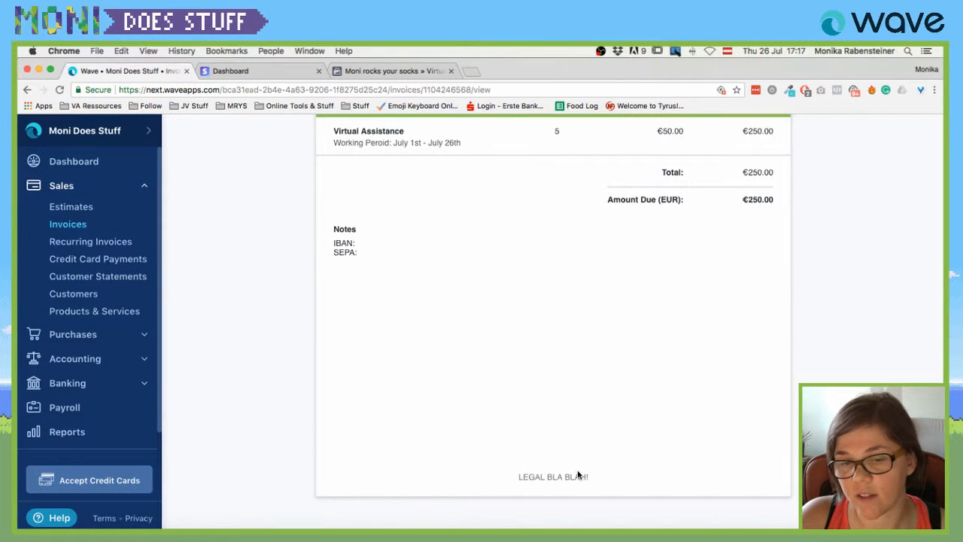
scroll(519, 282, up, 4)
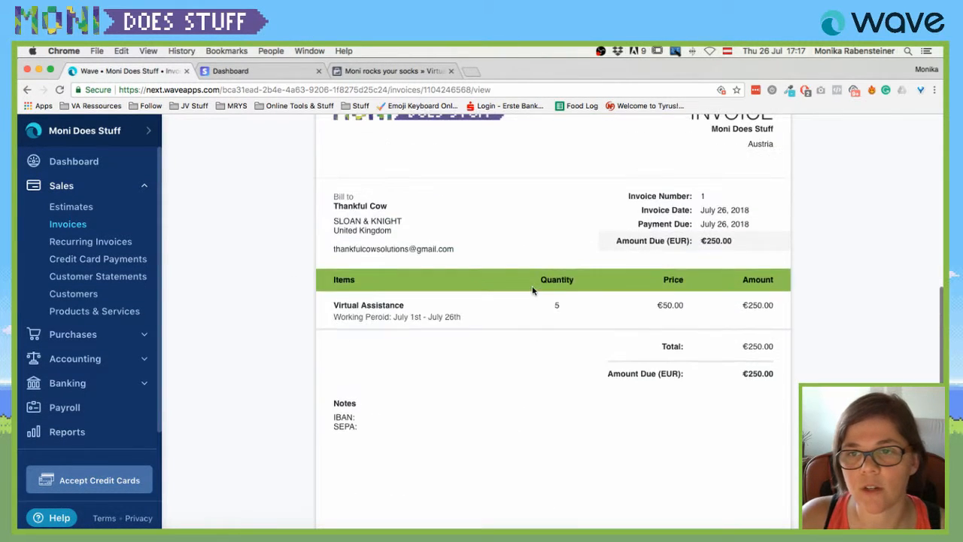
scroll(532, 290, up, 2)
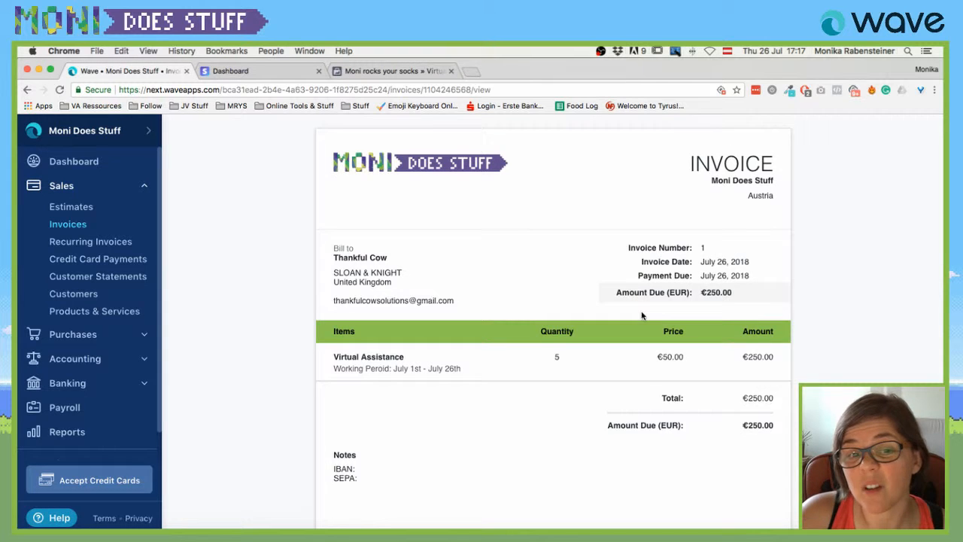
scroll(642, 316, up, 7)
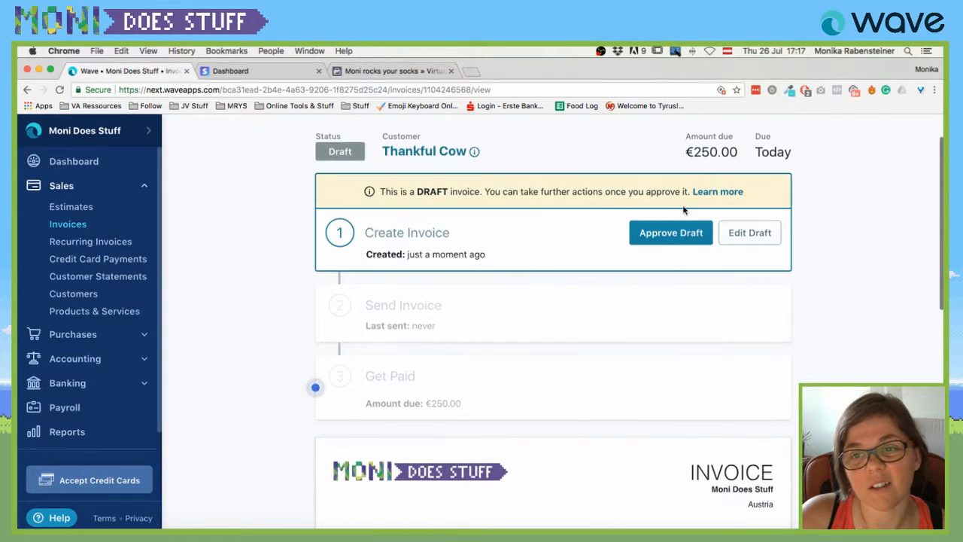
Approve the draft invoice and bring up the Send this Invoice e-mail options.
click(671, 231)
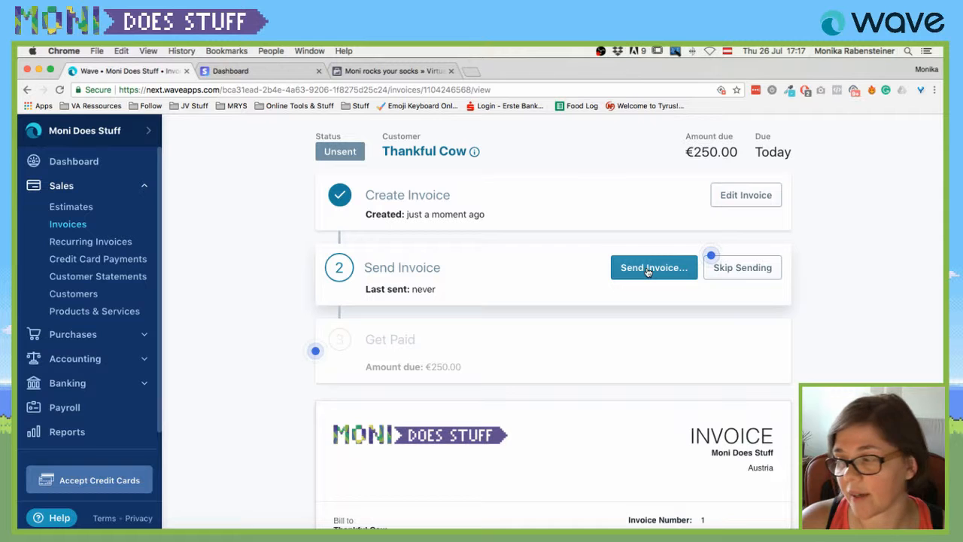
click(648, 271)
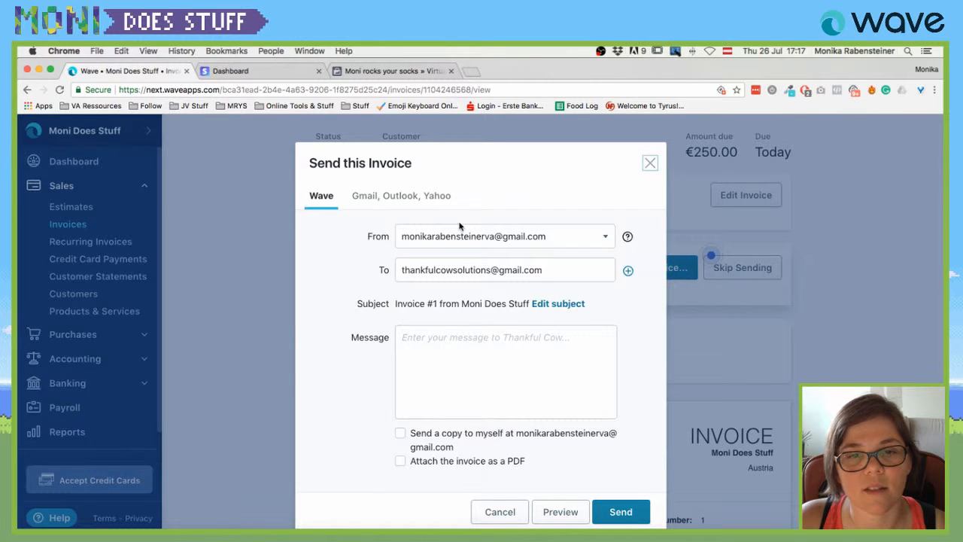
scroll(502, 376, down, 1)
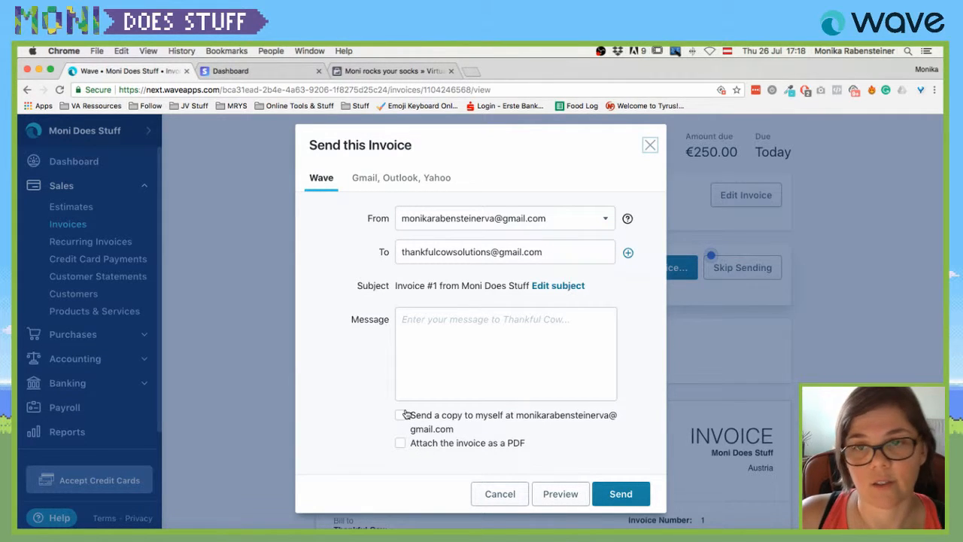
Preview the customer's invoice email and its €250.00 card payment page, trying the card number field.
click(549, 493)
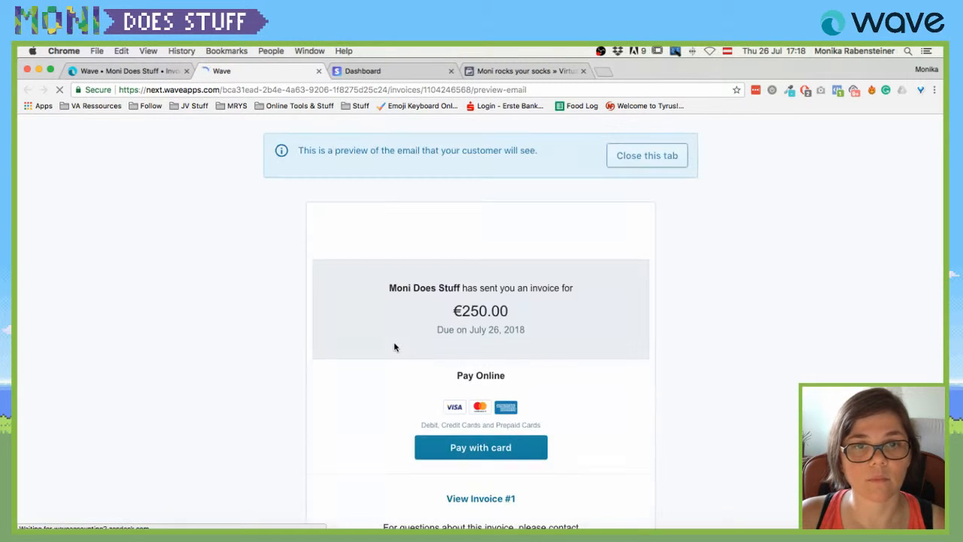
scroll(750, 243, down, 5)
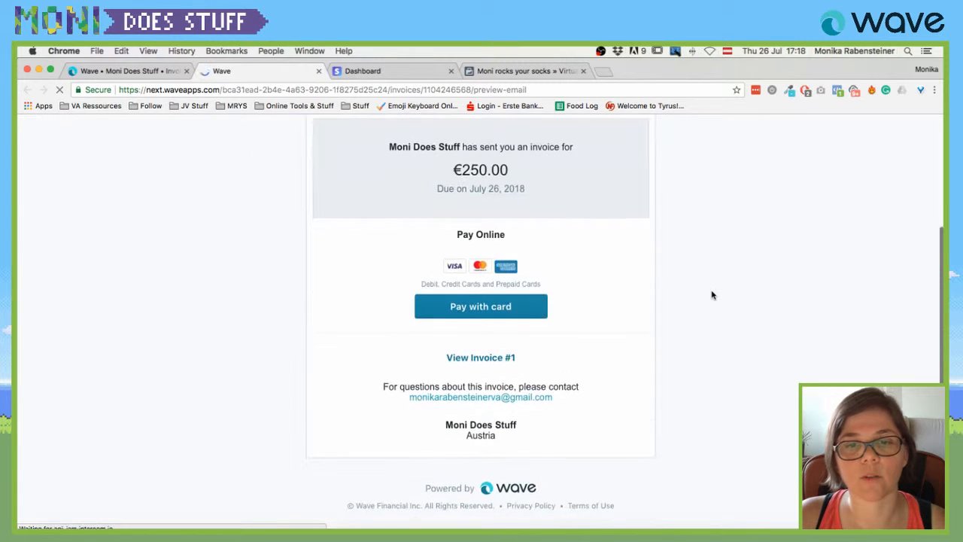
click(471, 308)
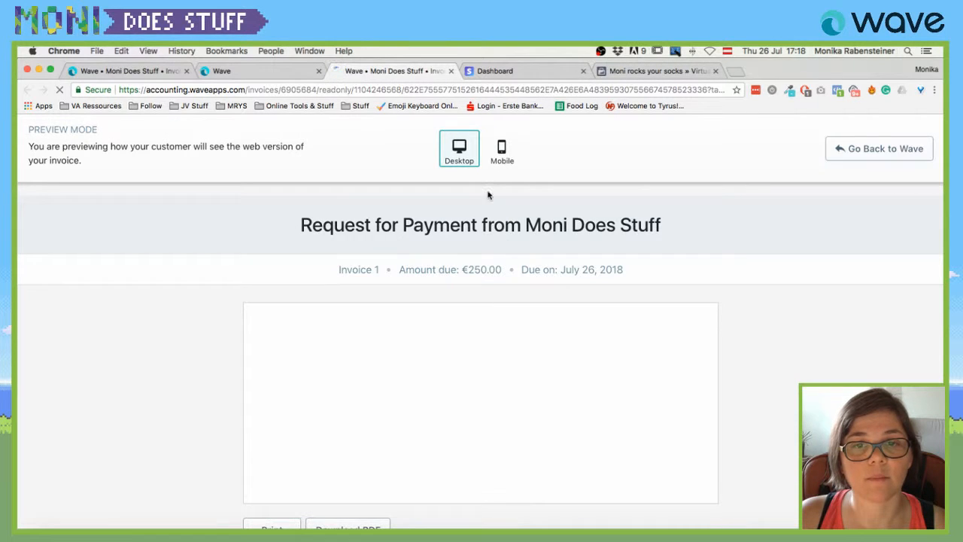
scroll(541, 301, down, 3)
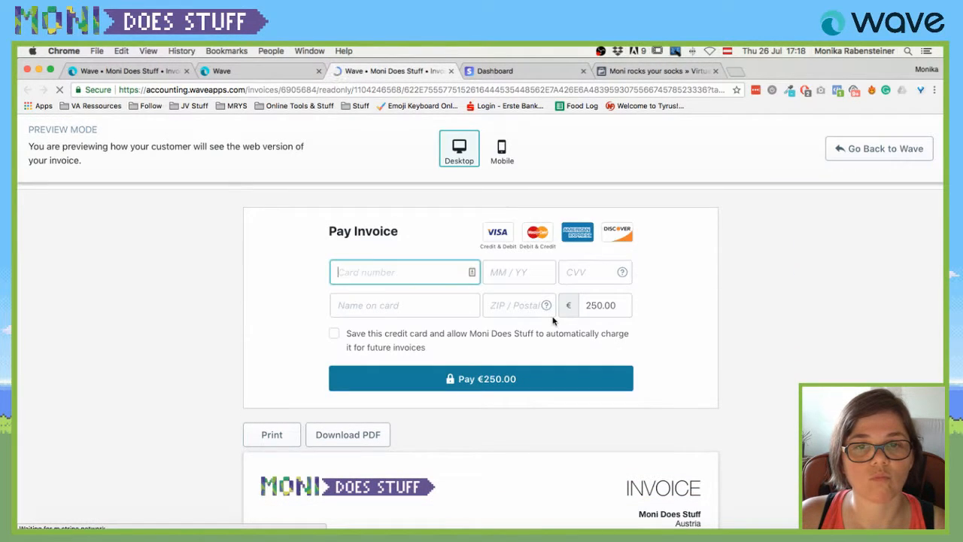
scroll(326, 255, up, 2)
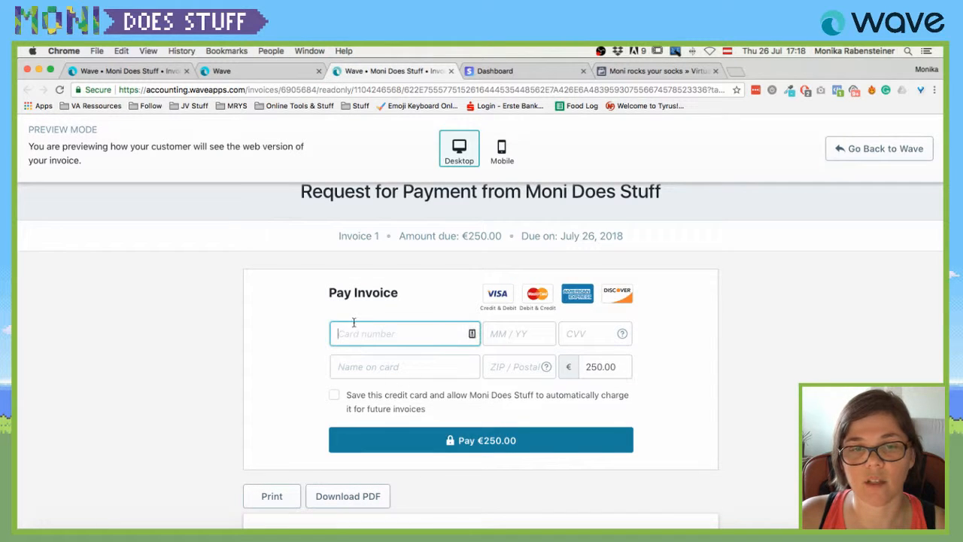
scroll(489, 240, up, 1)
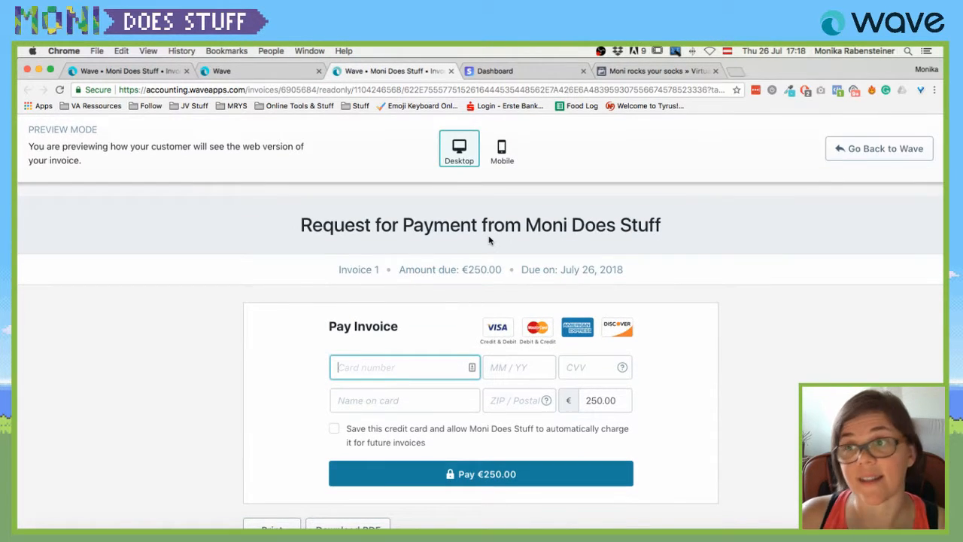
scroll(381, 314, down, 2)
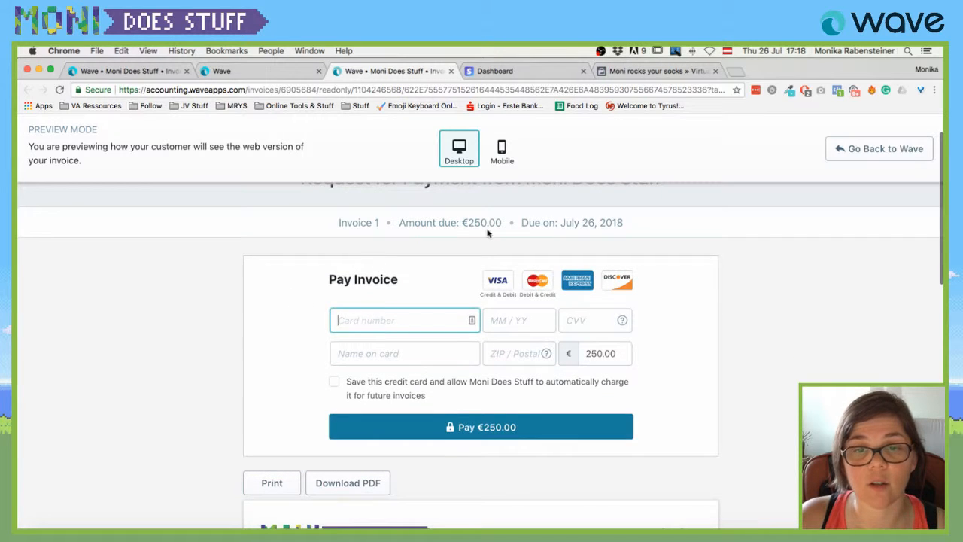
scroll(521, 398, down, 1)
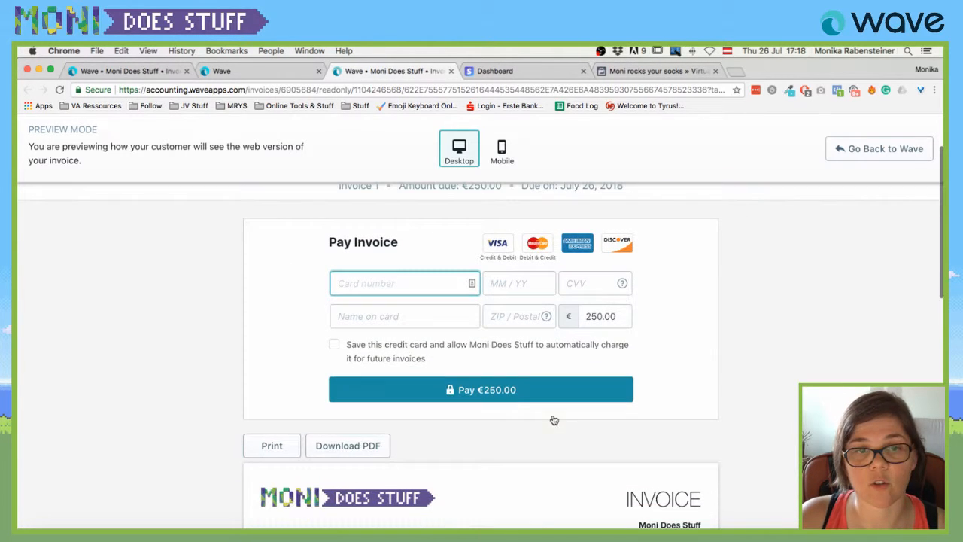
click(371, 284)
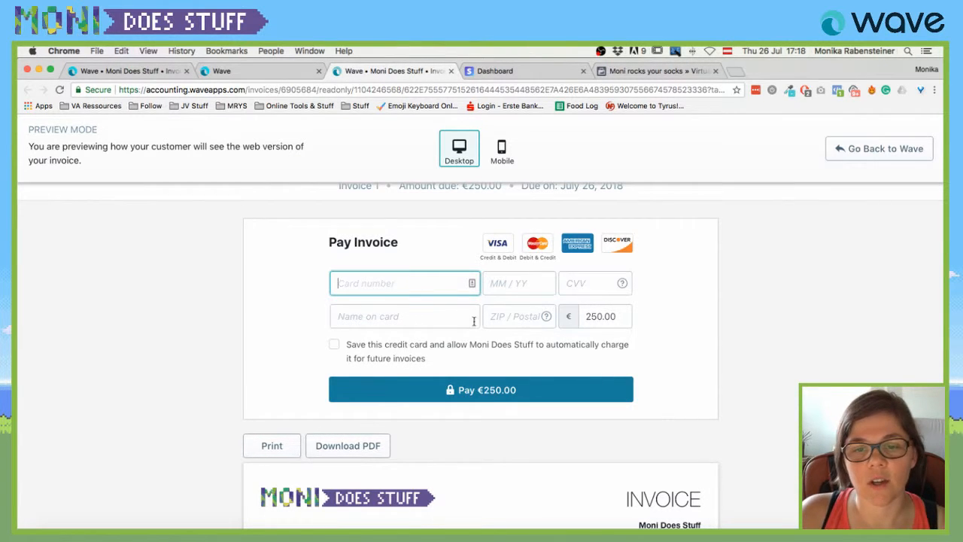
scroll(420, 325, down, 1)
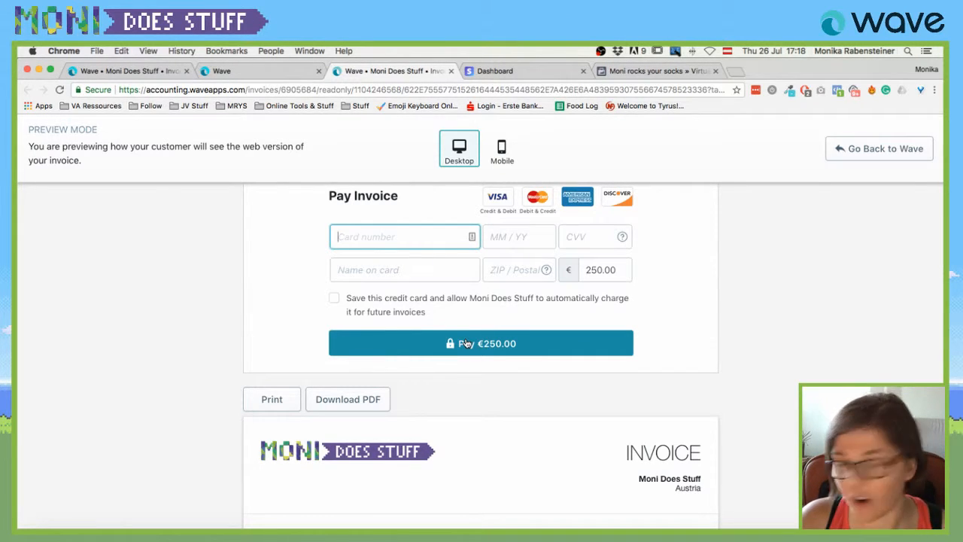
Close the payment and email previews, then dismiss the Send this Invoice dialog without sending.
click(449, 71)
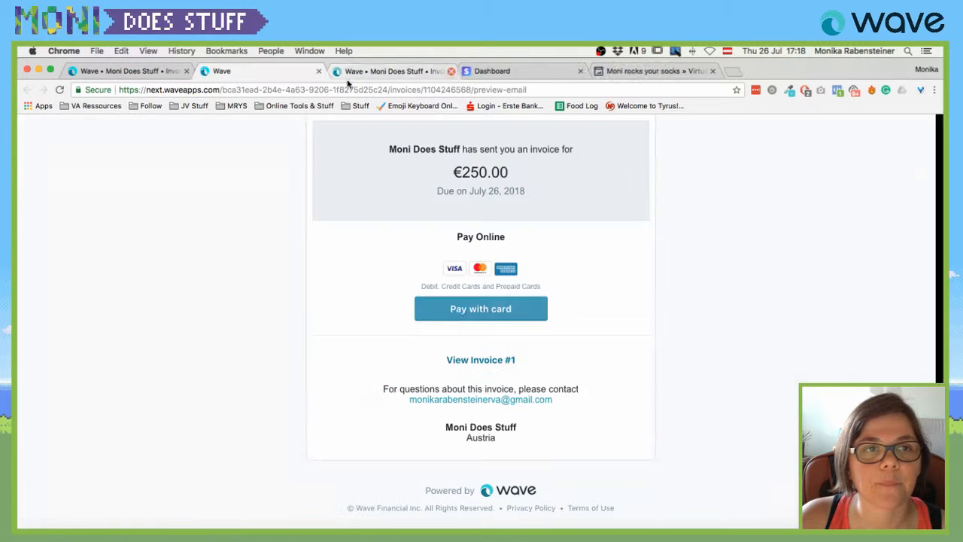
click(319, 71)
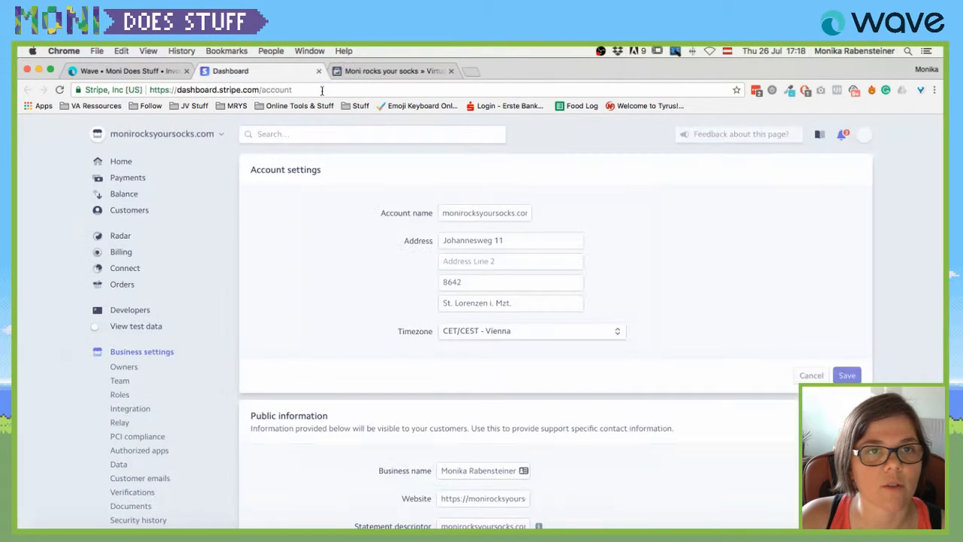
click(131, 71)
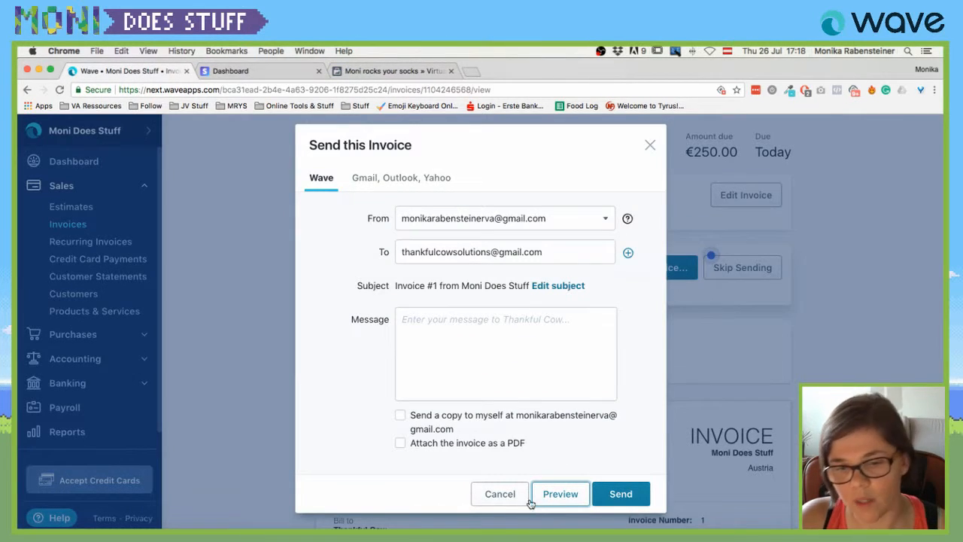
click(522, 359)
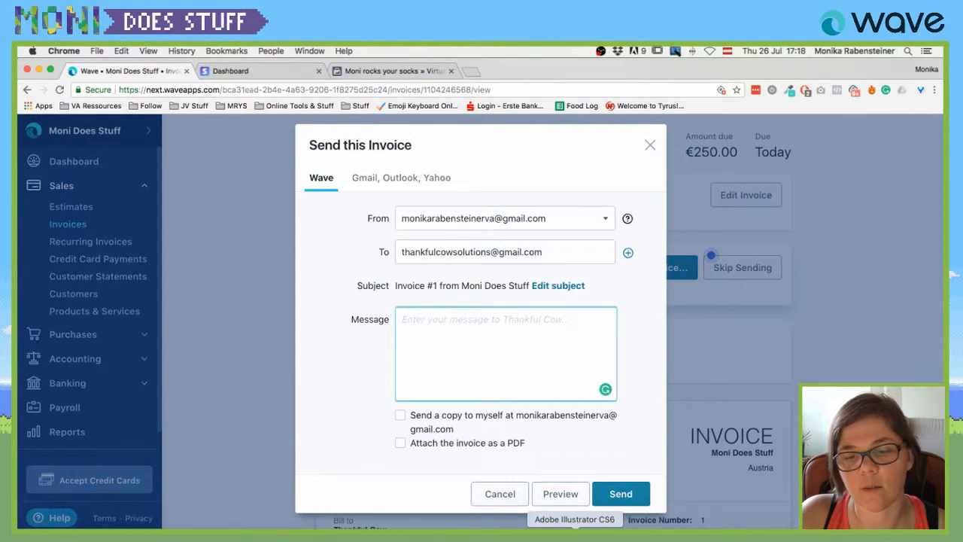
click(650, 147)
scroll(570, 343, down, 2)
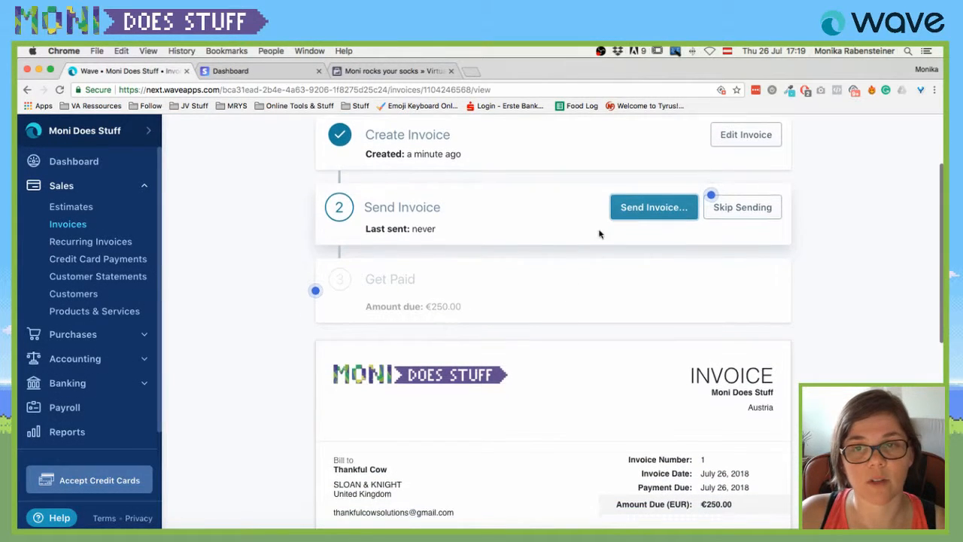
Skip sending and open Record a Payment for €250.00, browsing payment methods without choosing one.
click(731, 209)
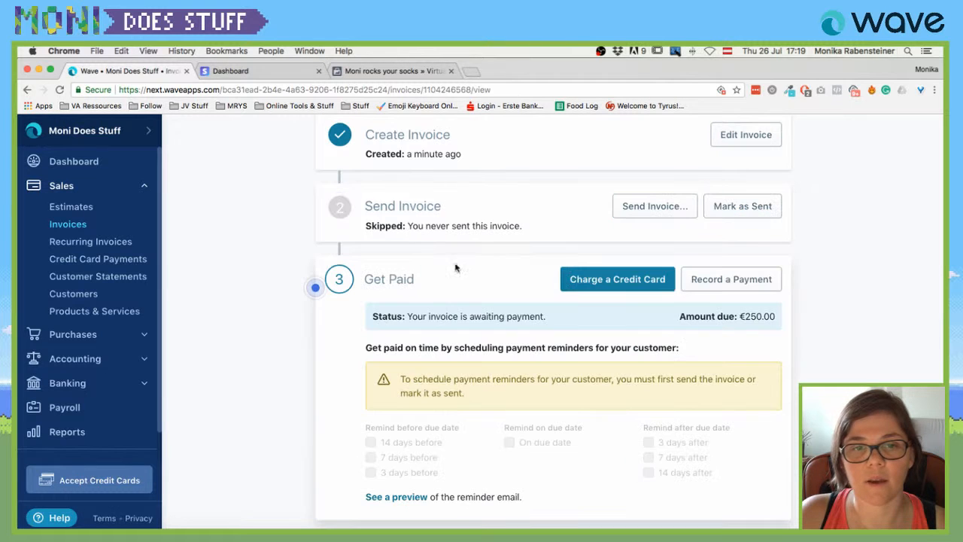
scroll(565, 277, down, 1)
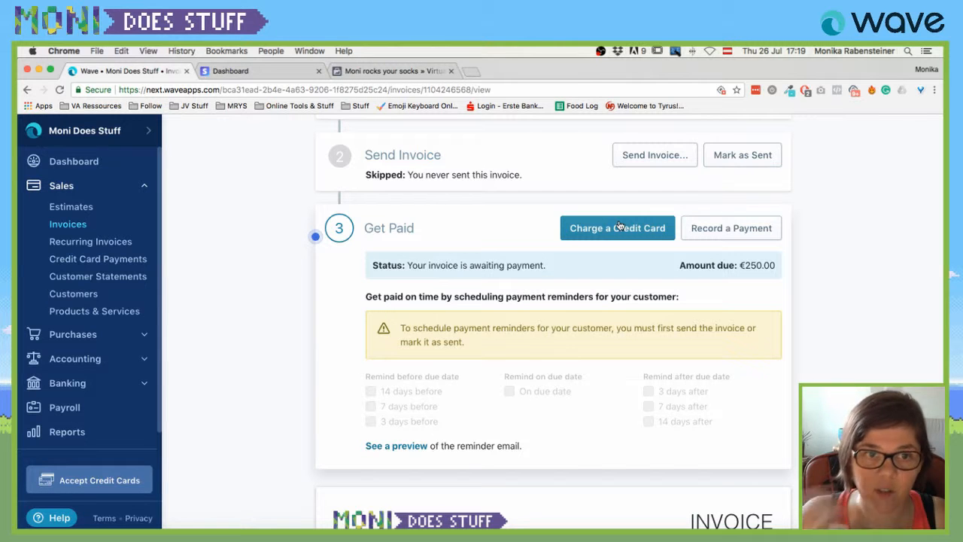
click(703, 228)
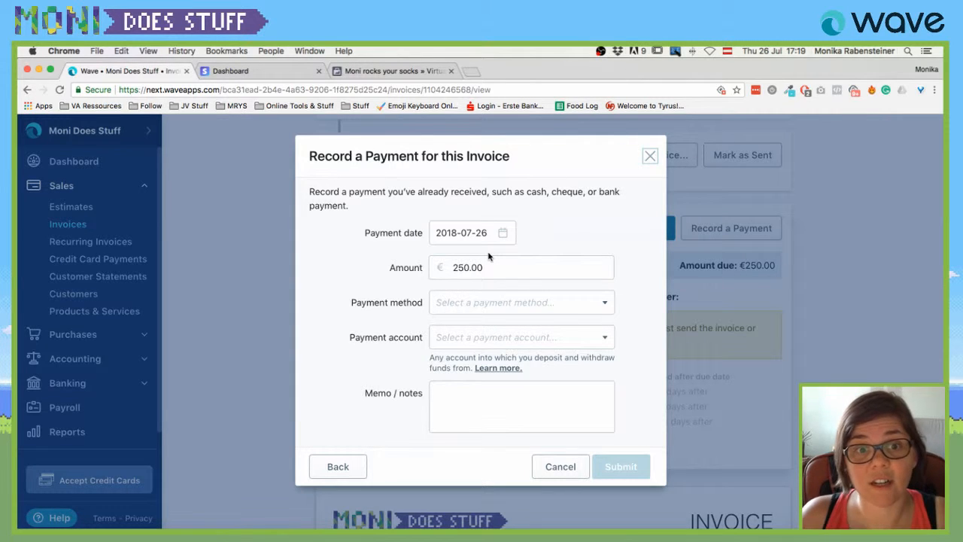
click(516, 302)
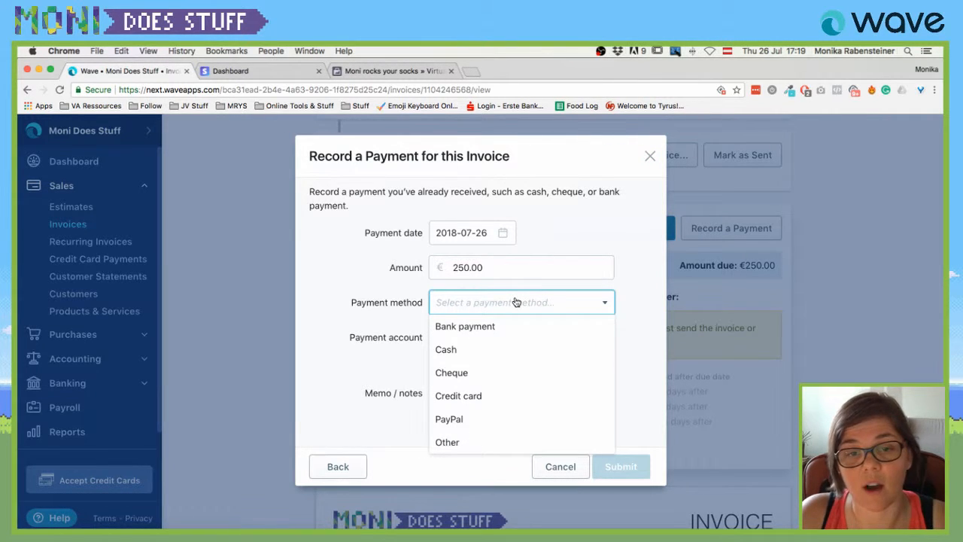
click(650, 382)
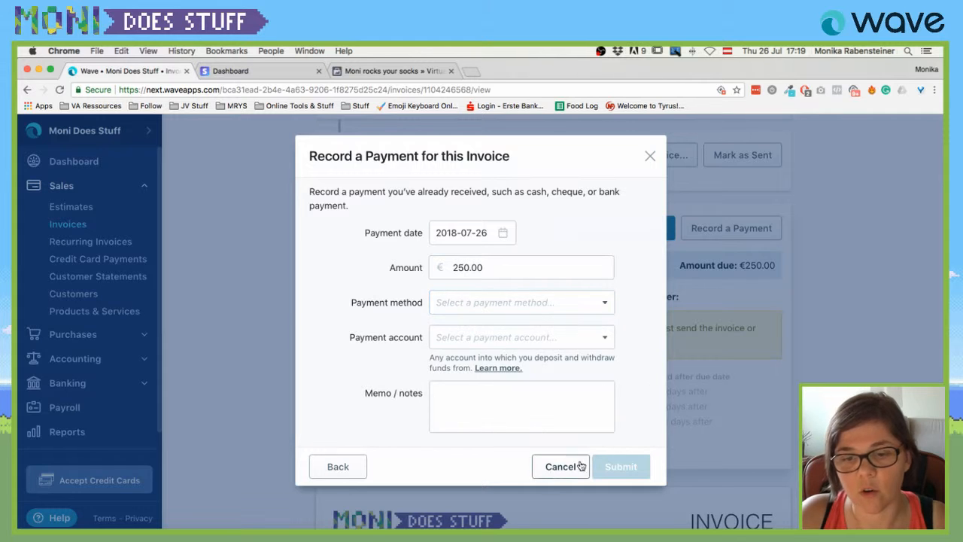
Cancel the Record a Payment dialog without recording anything and scroll back through the invoice page.
click(555, 471)
scroll(376, 323, down, 2)
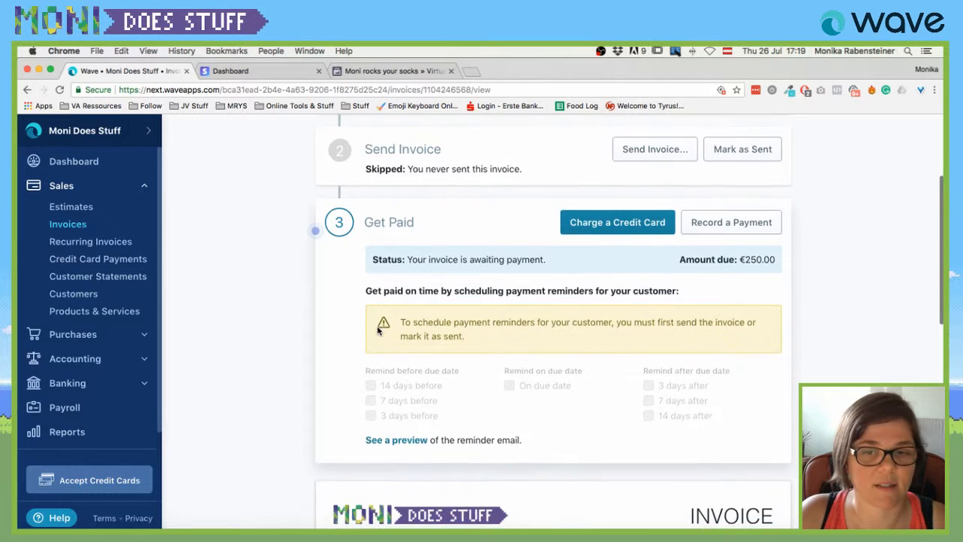
scroll(410, 293, down, 1)
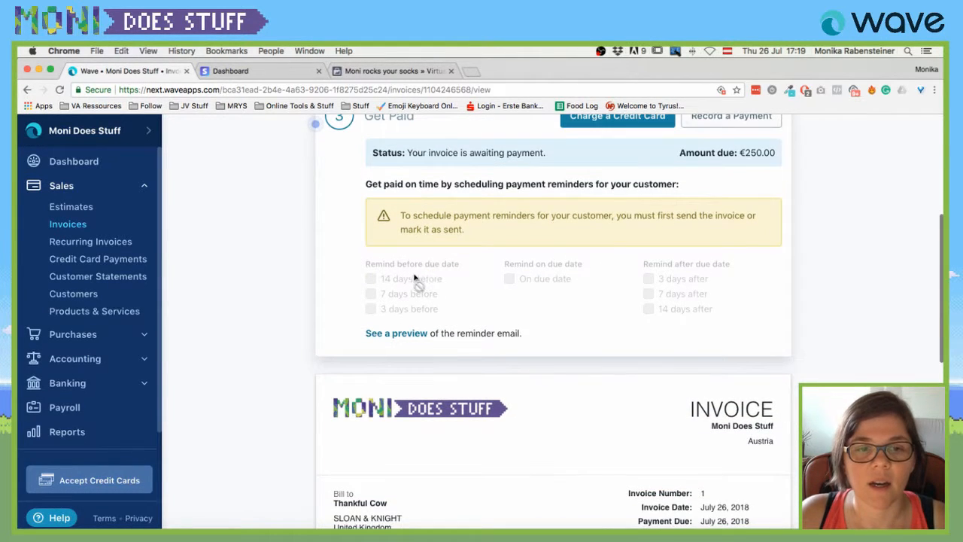
scroll(414, 278, up, 2)
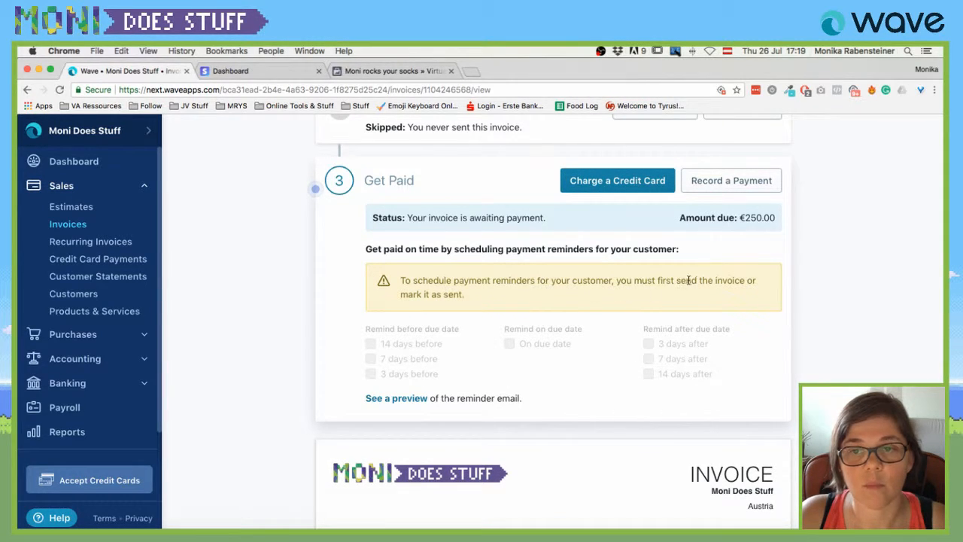
scroll(688, 280, up, 2)
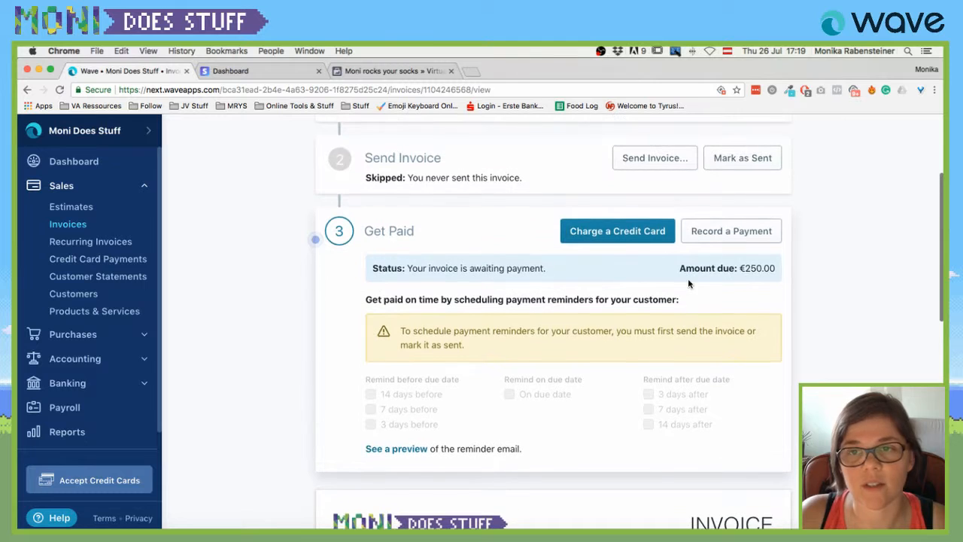
Mark invoice #1 as sent and record a €250.00 bank payment into Cash on Hand (EUR).
click(742, 159)
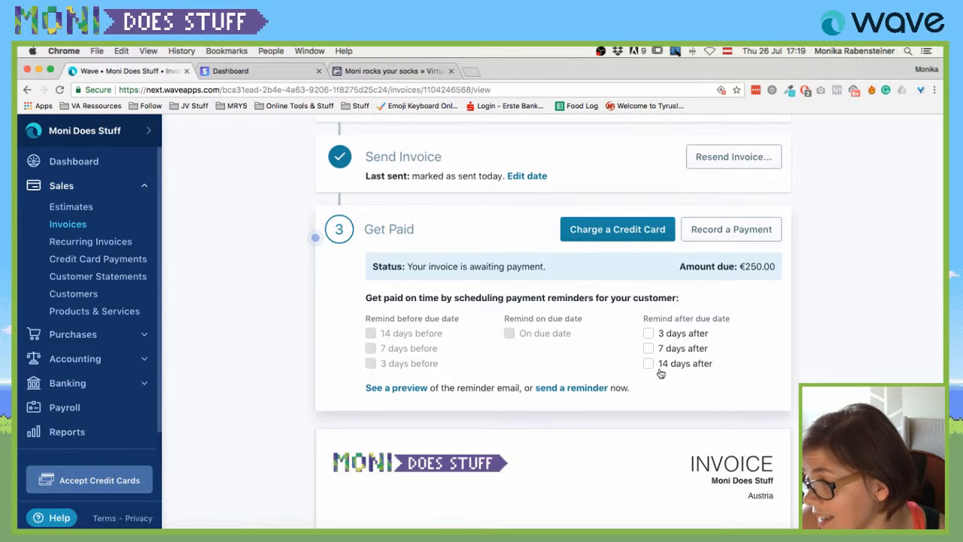
click(726, 229)
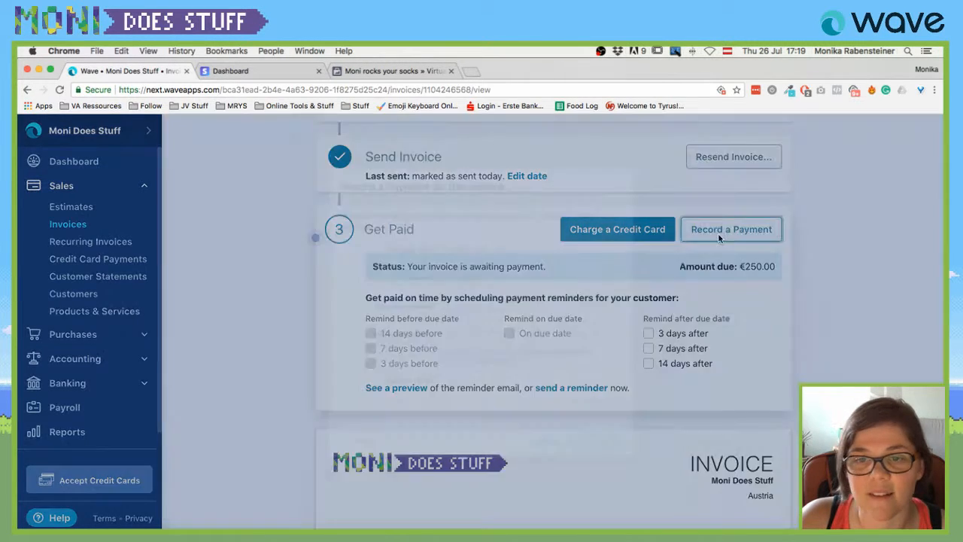
click(490, 302)
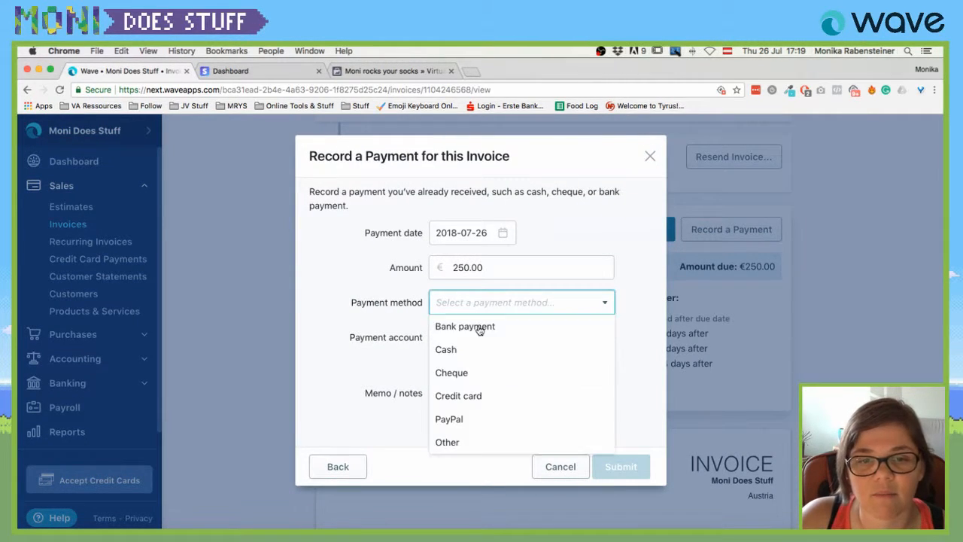
click(477, 328)
click(502, 338)
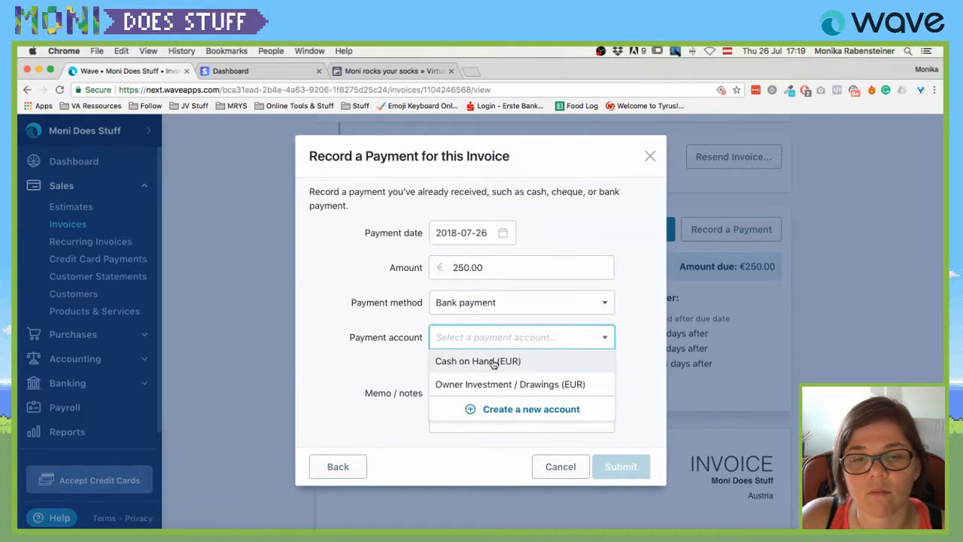
click(497, 362)
click(641, 468)
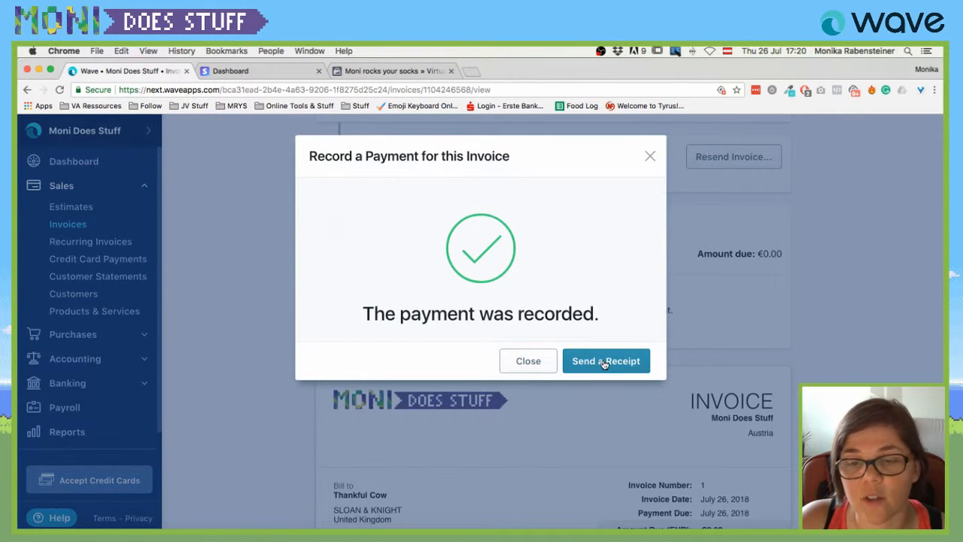
Open the payment receipt form, look it over, and close it without sending a receipt.
click(605, 362)
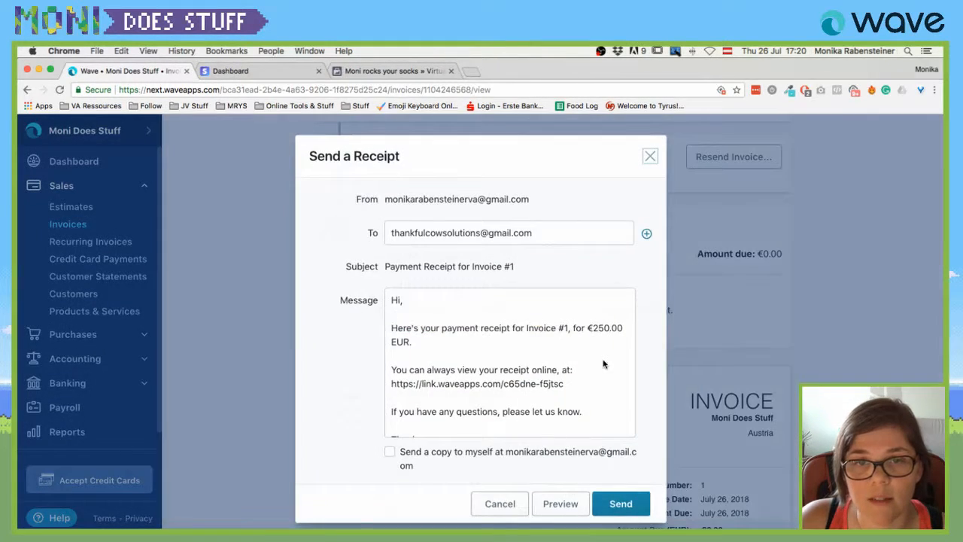
scroll(452, 337, down, 2)
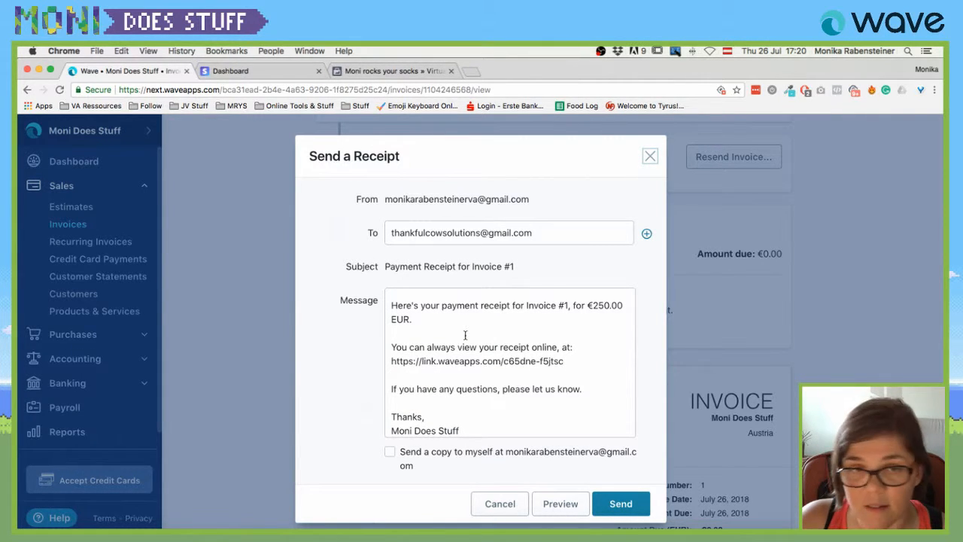
scroll(554, 477, down, 1)
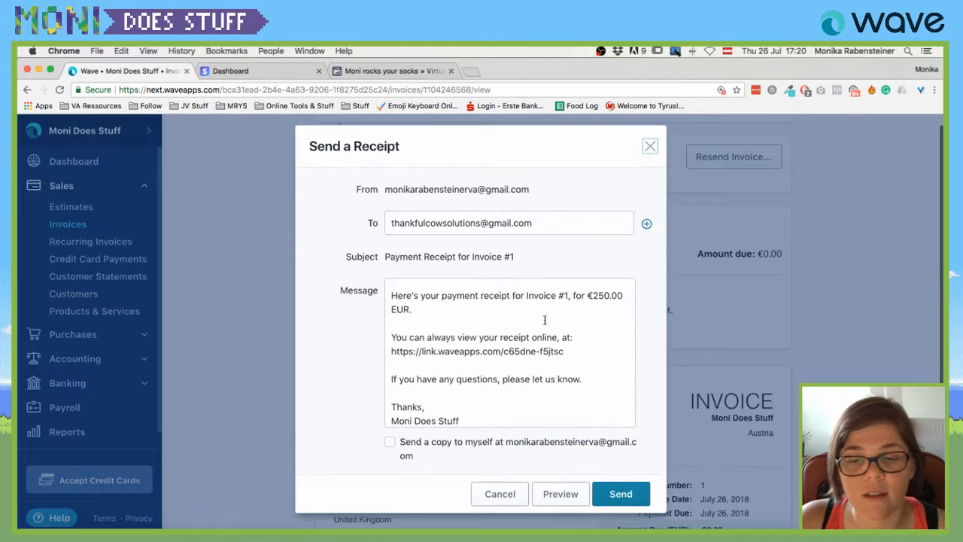
click(650, 146)
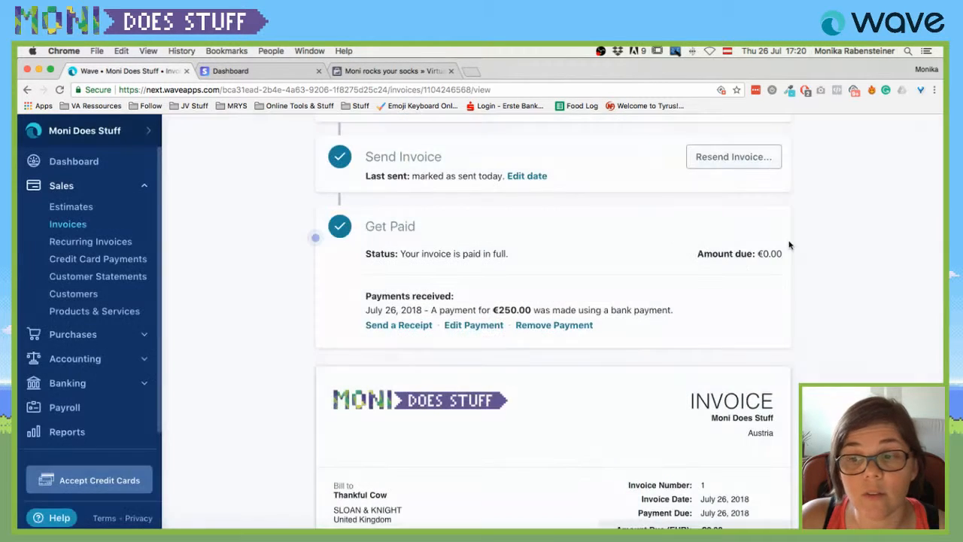
scroll(821, 295, down, 1)
scroll(821, 296, down, 2)
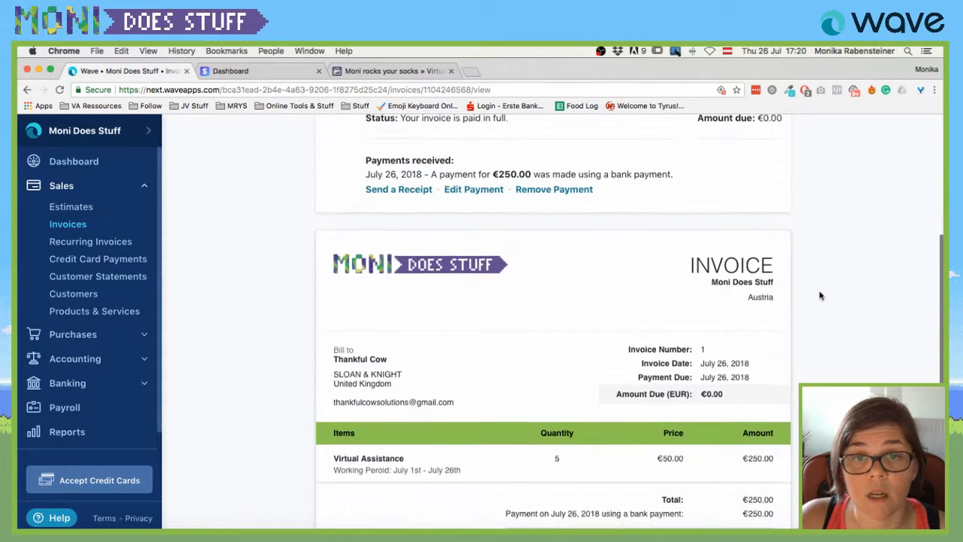
scroll(620, 233, up, 2)
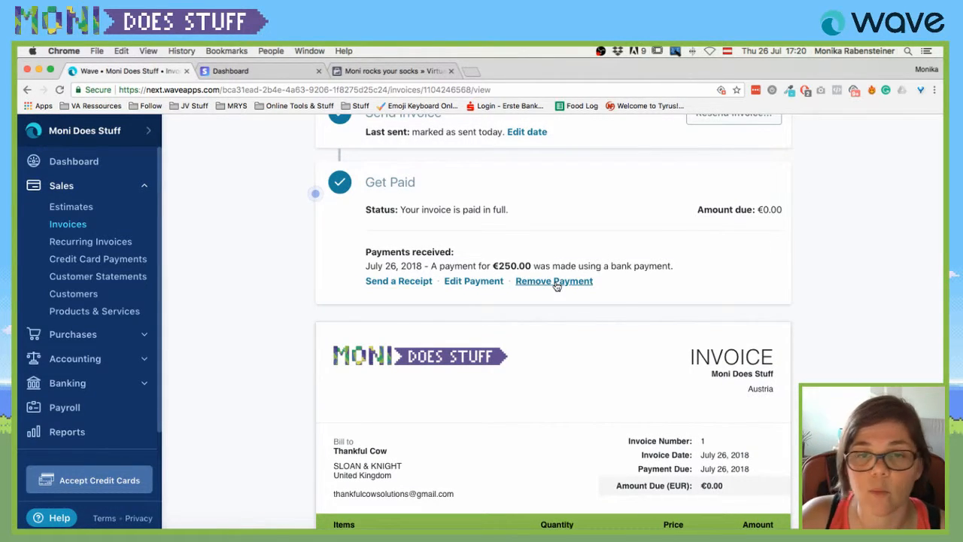
Check the recorded payment's details without changes and review invoice #1 showing €0.00 due.
click(473, 281)
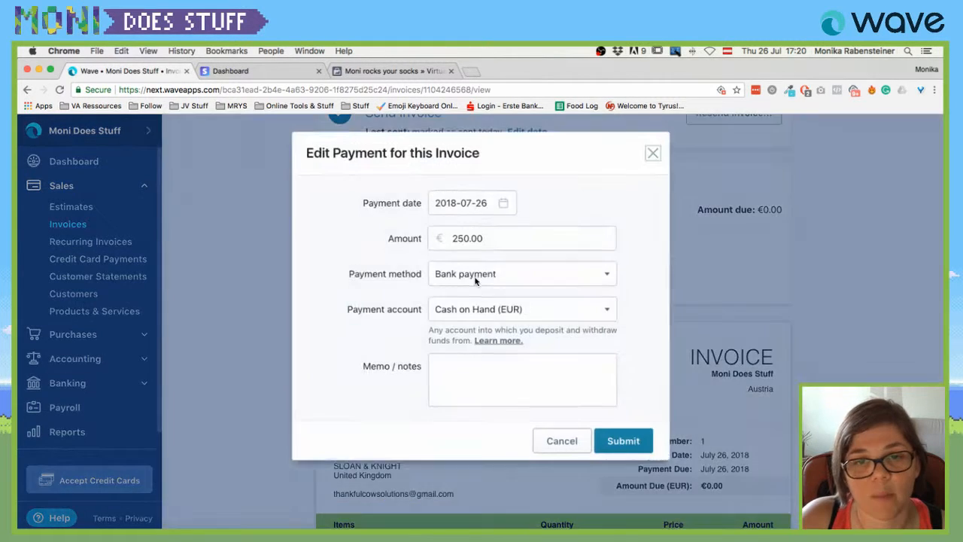
click(650, 158)
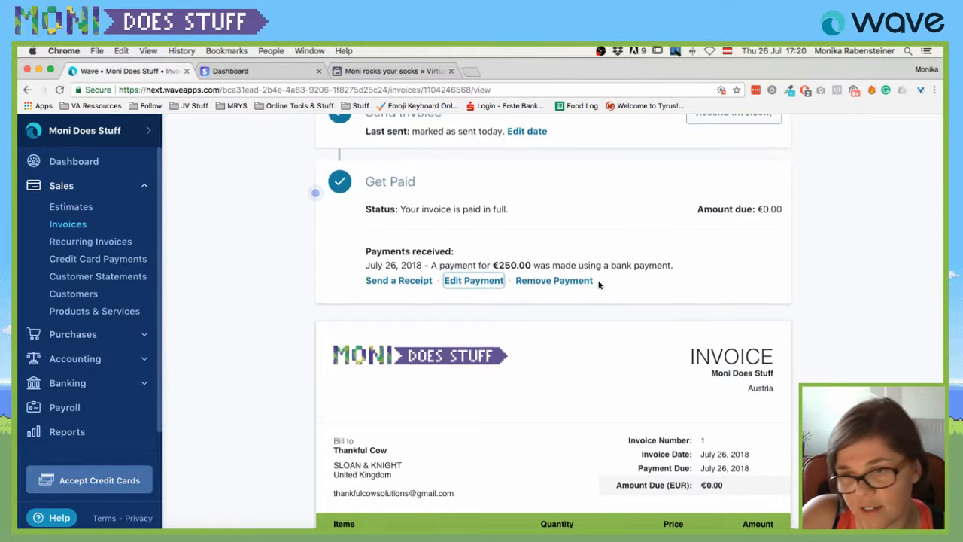
scroll(599, 283, down, 10)
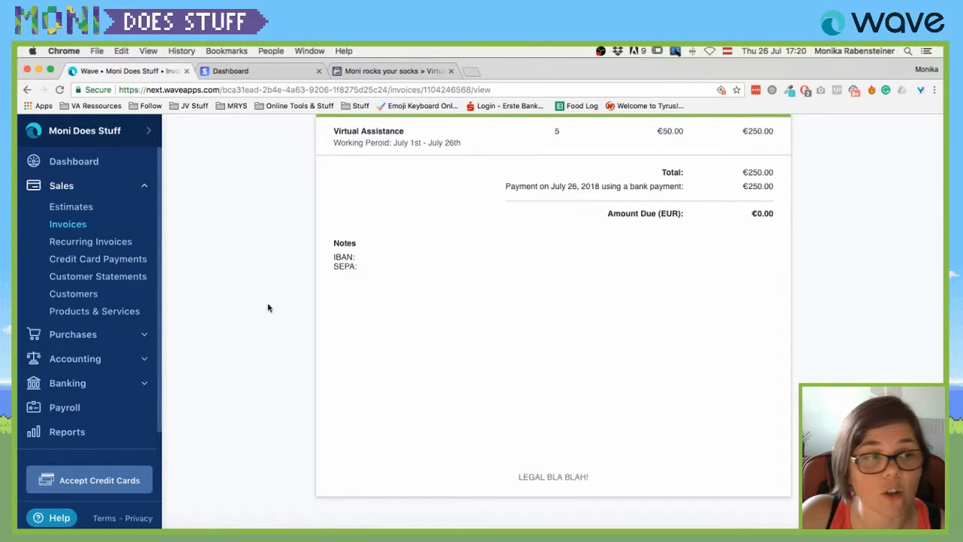
scroll(391, 280, up, 12)
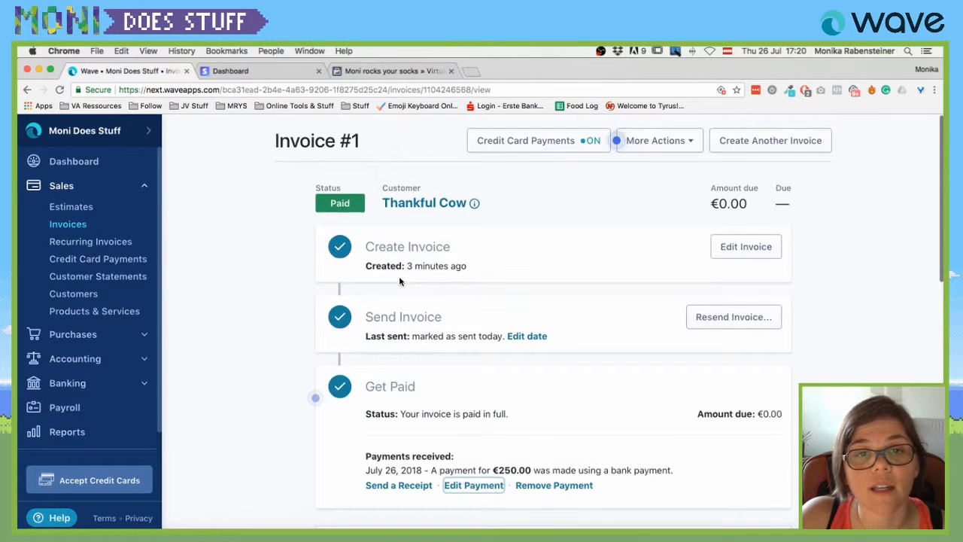
Toggle credit card payments off and back on for invoice #1, then open More Actions.
click(585, 143)
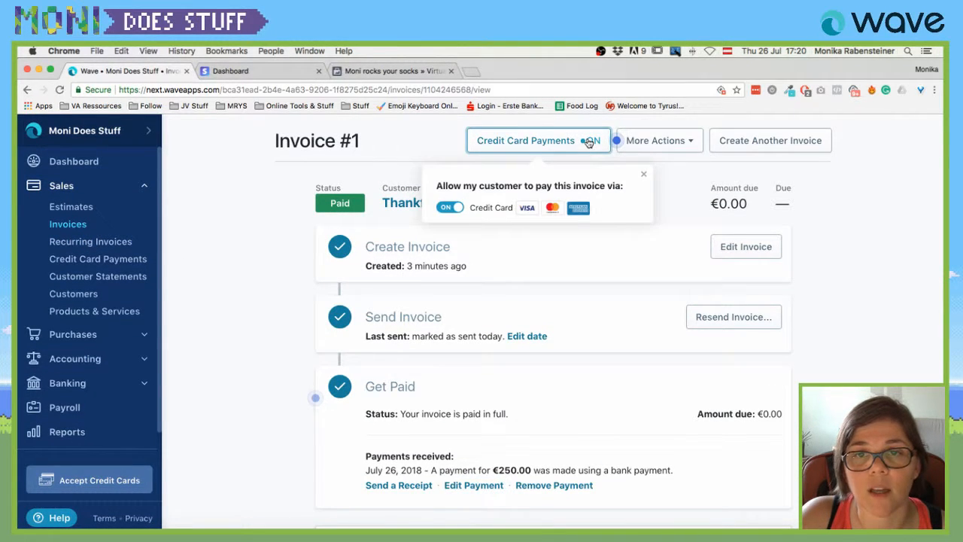
click(449, 209)
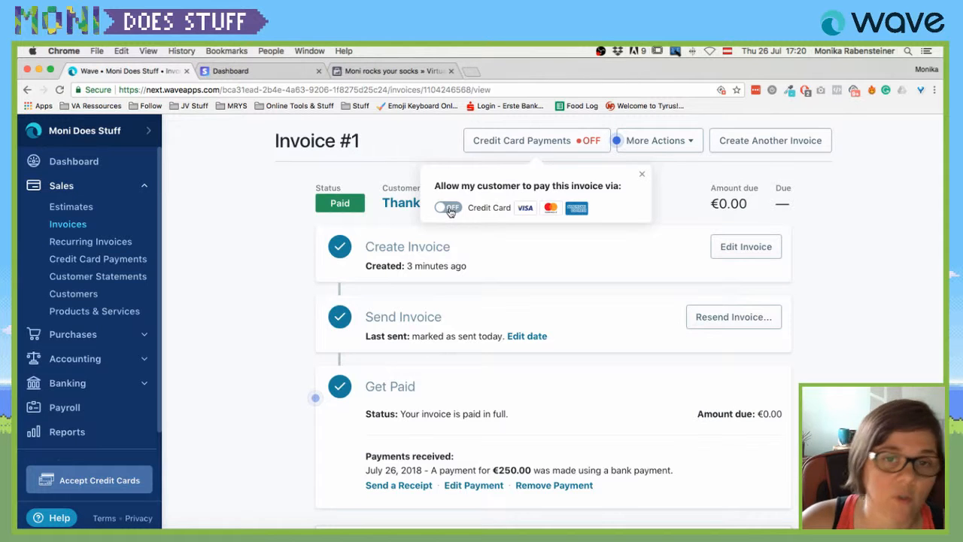
click(450, 209)
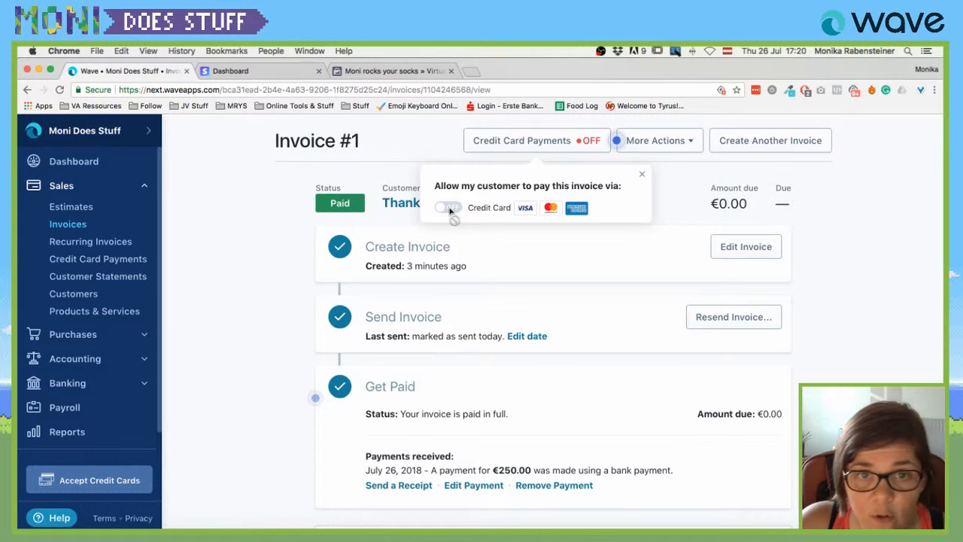
click(681, 143)
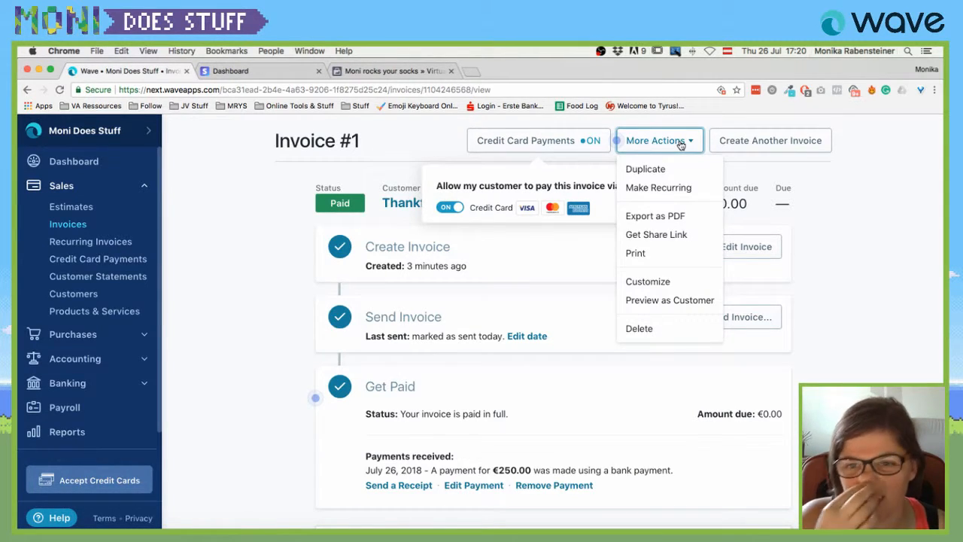
Make invoice #1 recurring, review its monthly schedule from 2018-08-01, then edit the Create Invoice step.
click(682, 190)
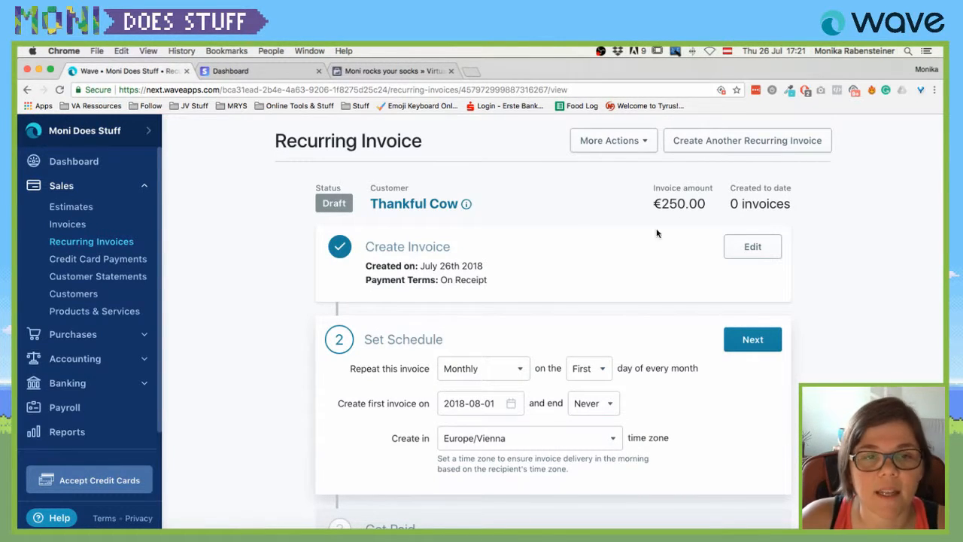
scroll(567, 218, down, 3)
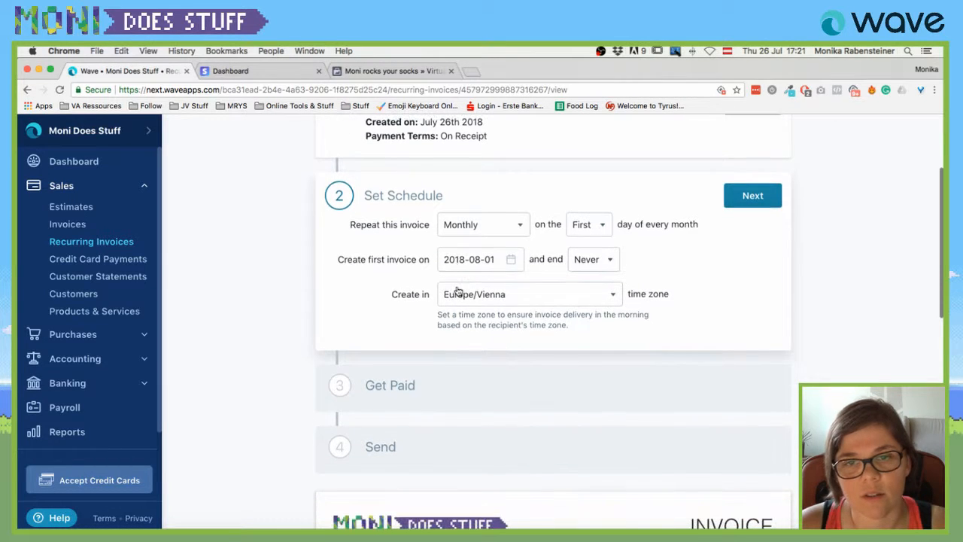
scroll(472, 245, up, 2)
scroll(489, 243, up, 2)
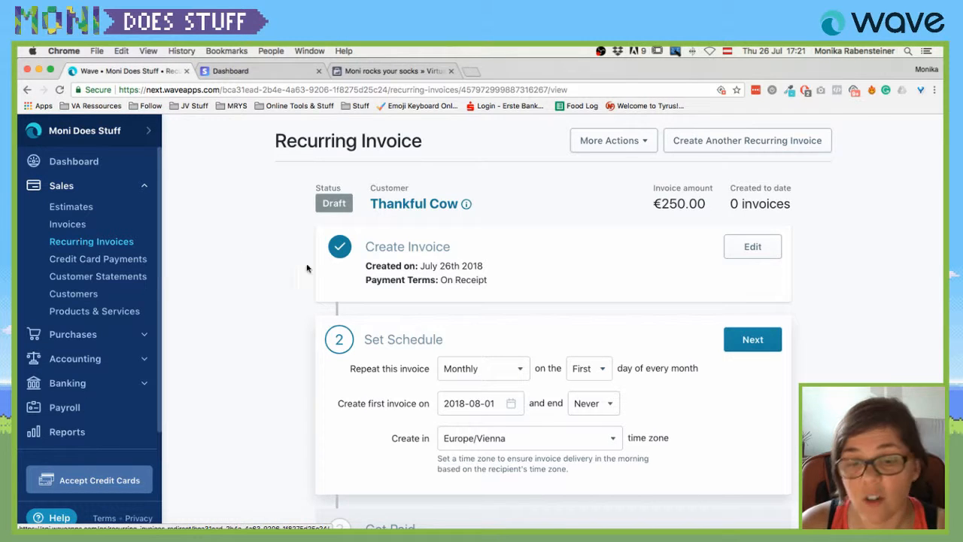
scroll(333, 265, down, 5)
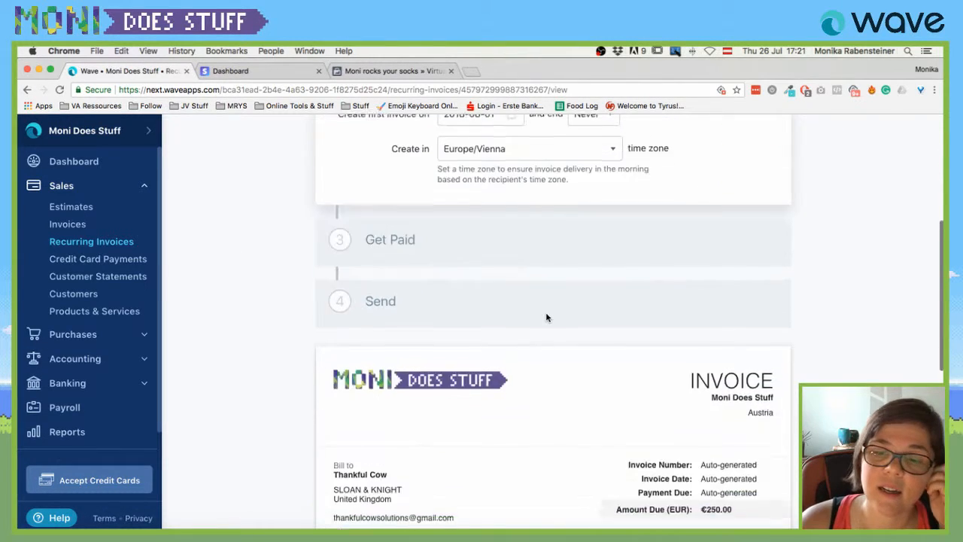
scroll(547, 317, down, 7)
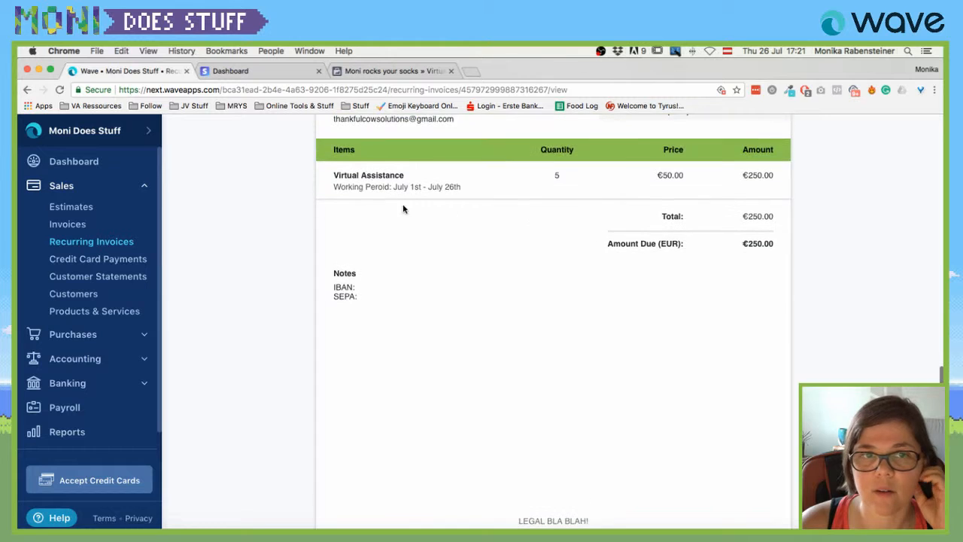
scroll(326, 294, up, 10)
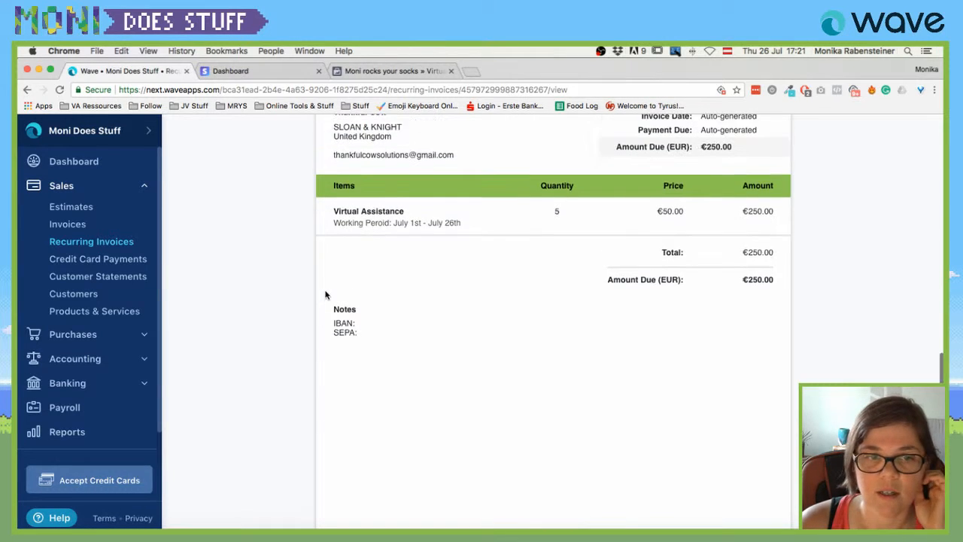
scroll(447, 311, down, 4)
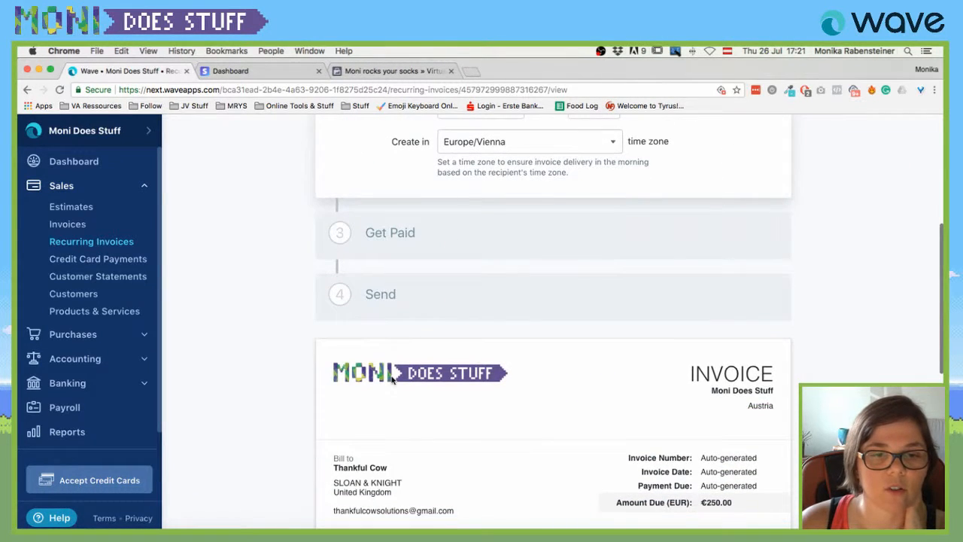
scroll(399, 422, down, 3)
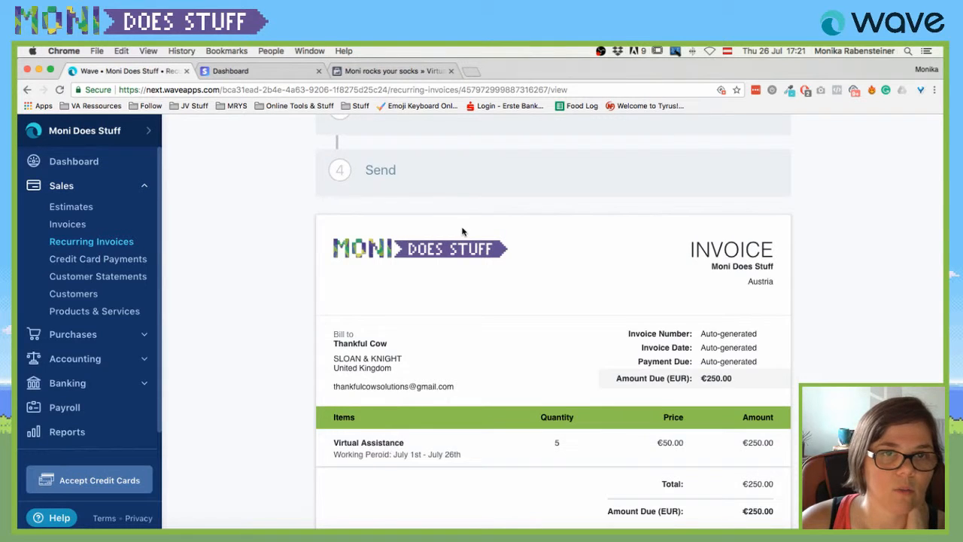
scroll(462, 230, up, 8)
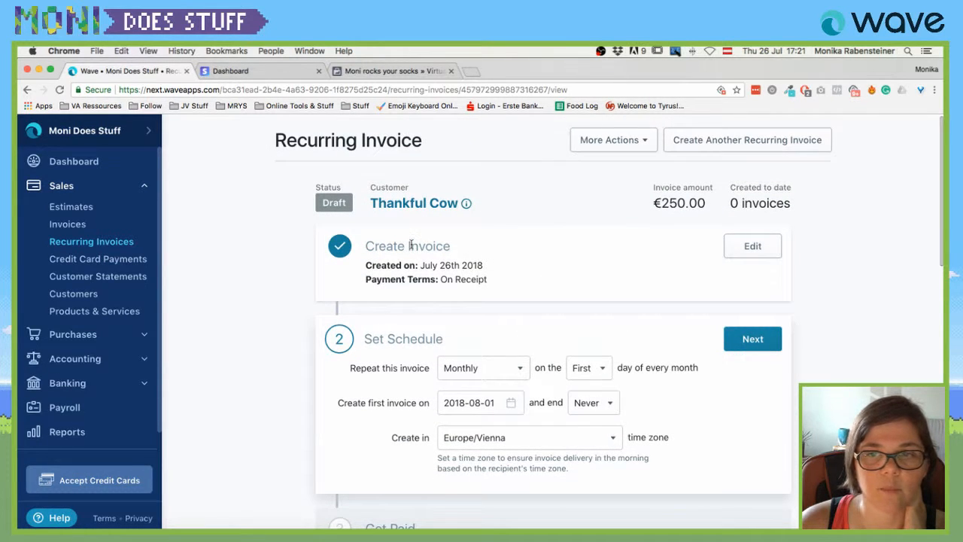
click(752, 248)
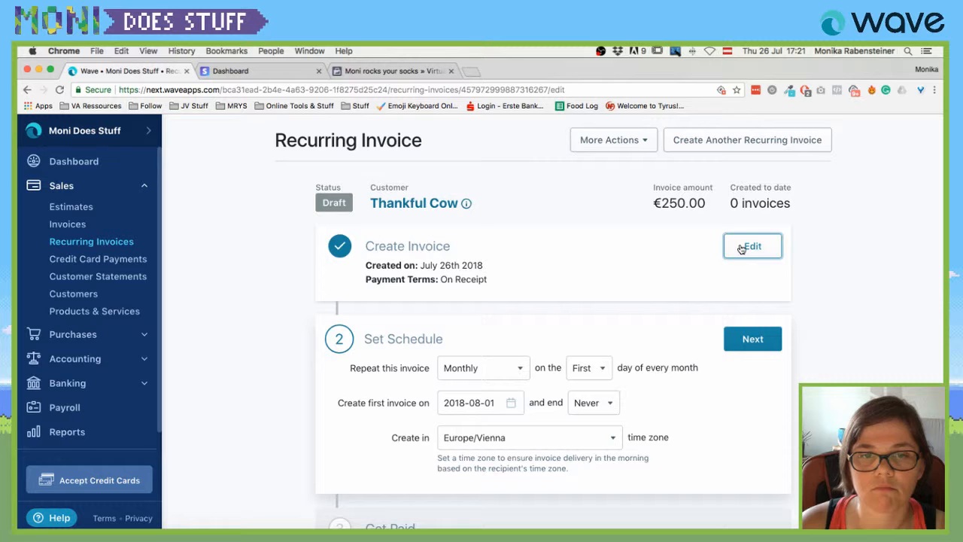
Review the Monthly, first-day schedule from 2018-08-01, never ending, Europe/Vienna, glancing at the actions list.
scroll(741, 248, down, 10)
scroll(741, 249, up, 10)
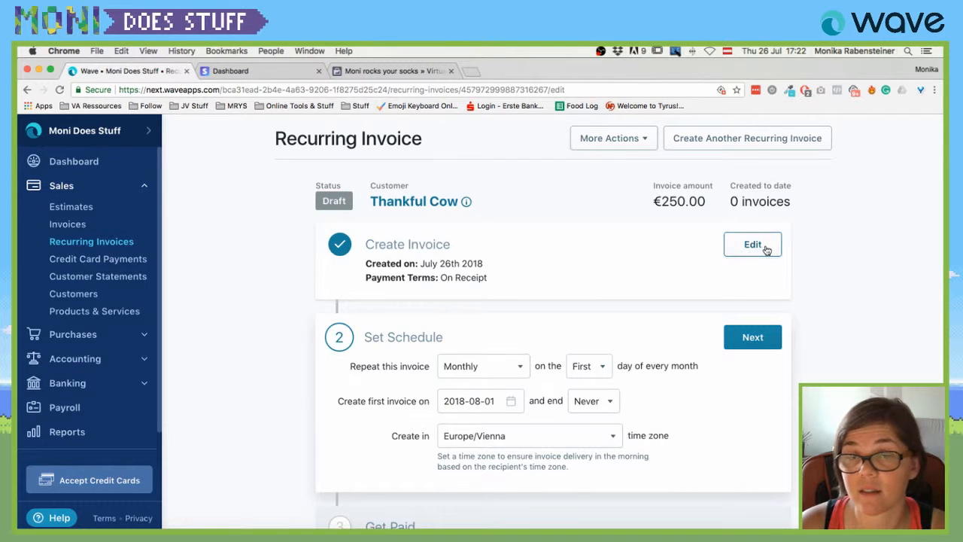
click(638, 138)
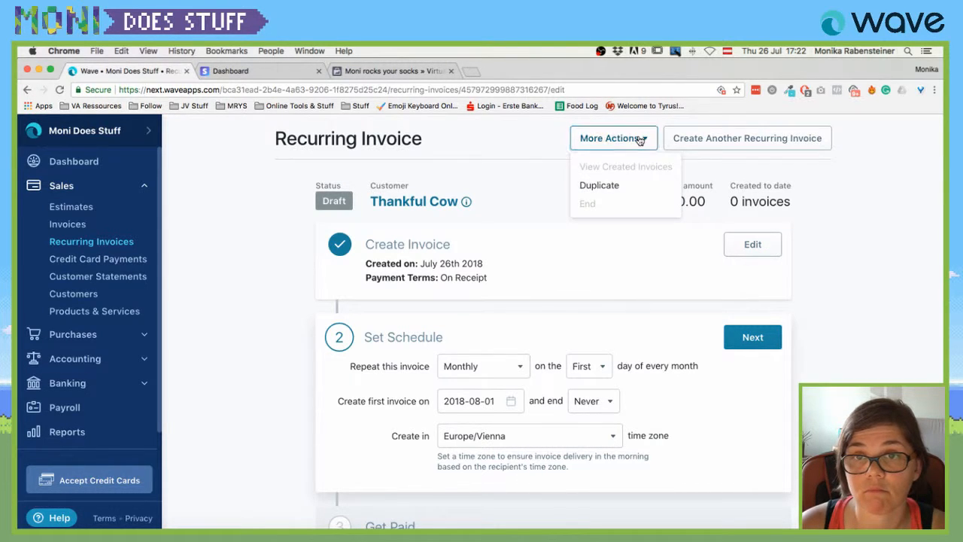
click(640, 140)
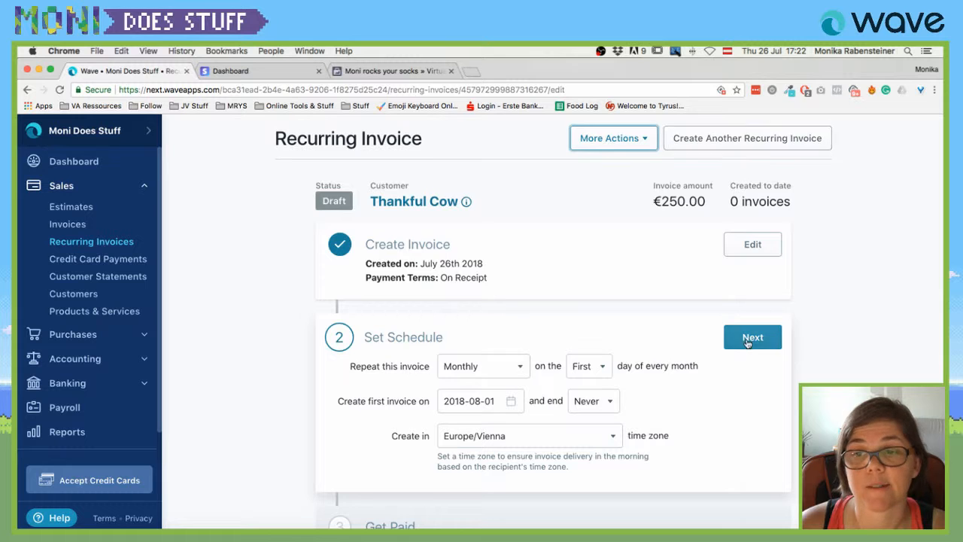
scroll(696, 338, down, 5)
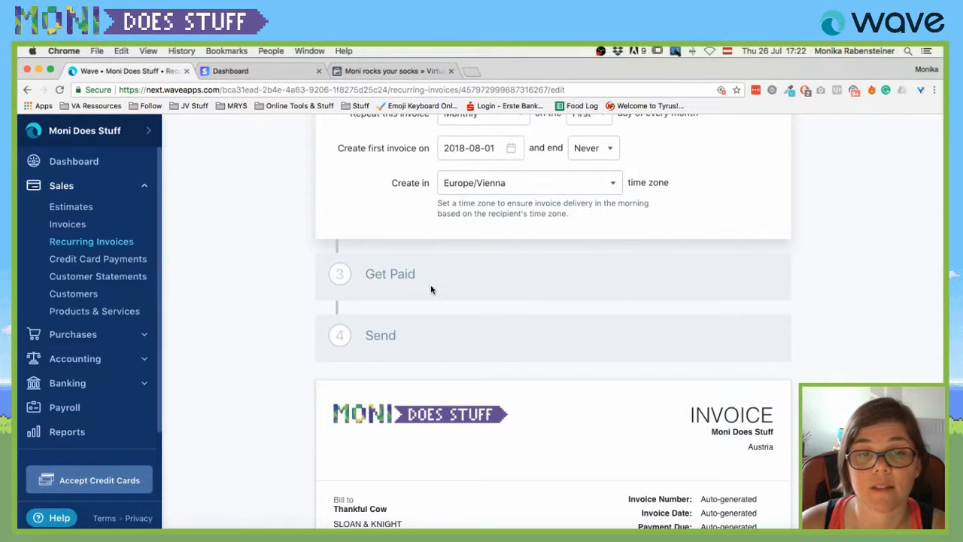
scroll(430, 286, down, 4)
scroll(430, 289, up, 3)
scroll(555, 301, up, 6)
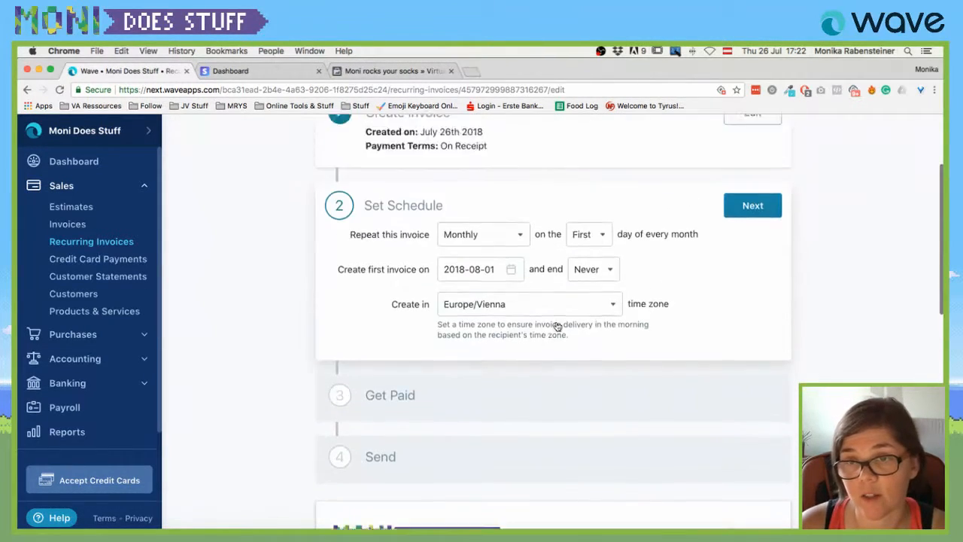
scroll(681, 323, down, 6)
scroll(680, 323, down, 3)
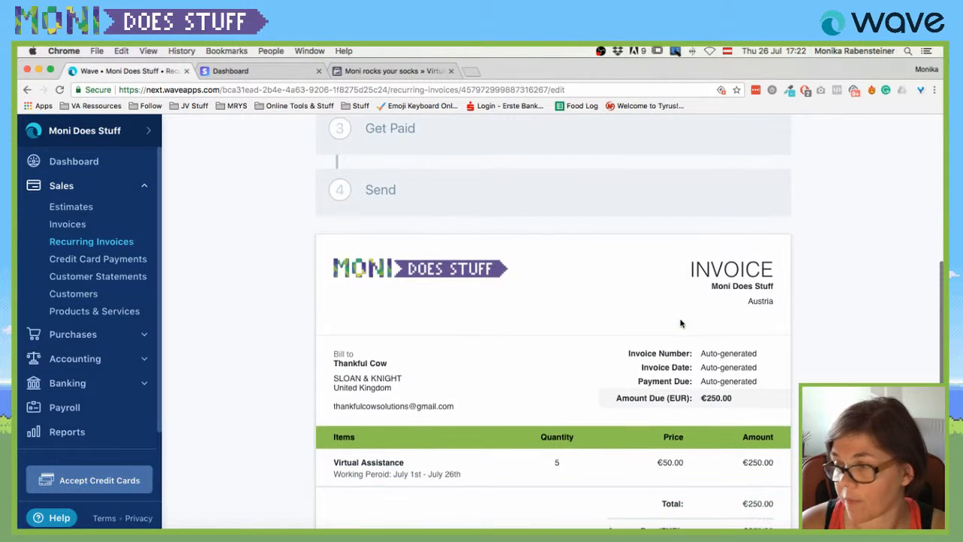
scroll(680, 321, up, 1)
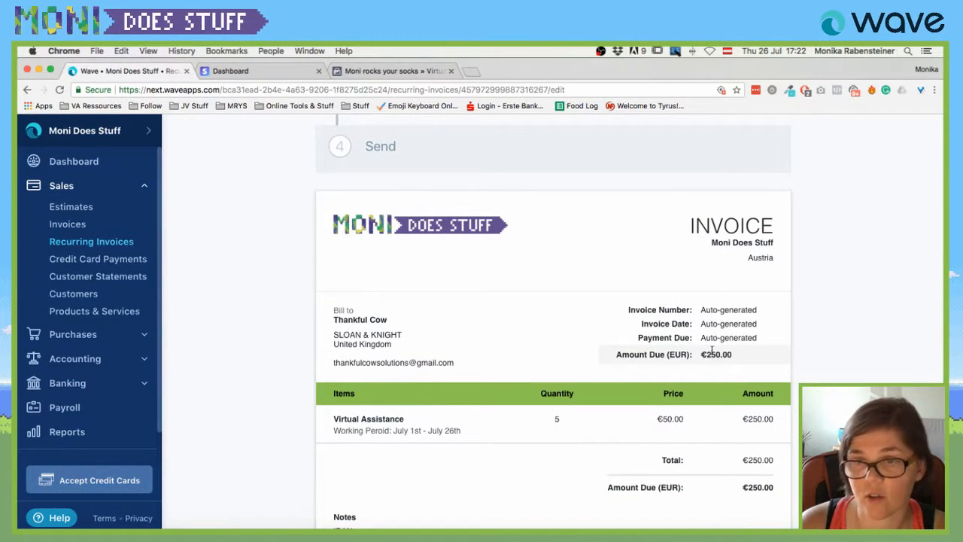
scroll(711, 350, up, 4)
scroll(776, 389, down, 8)
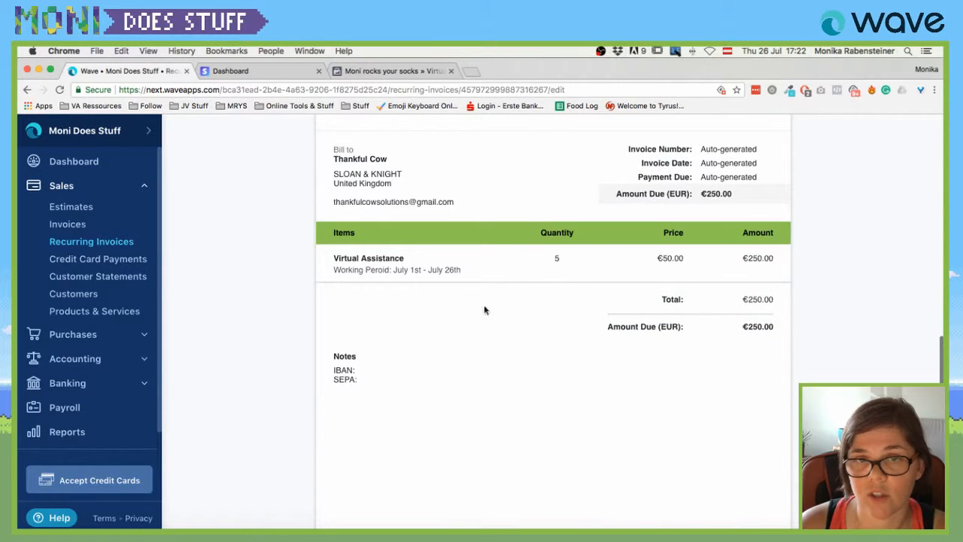
scroll(528, 349, up, 8)
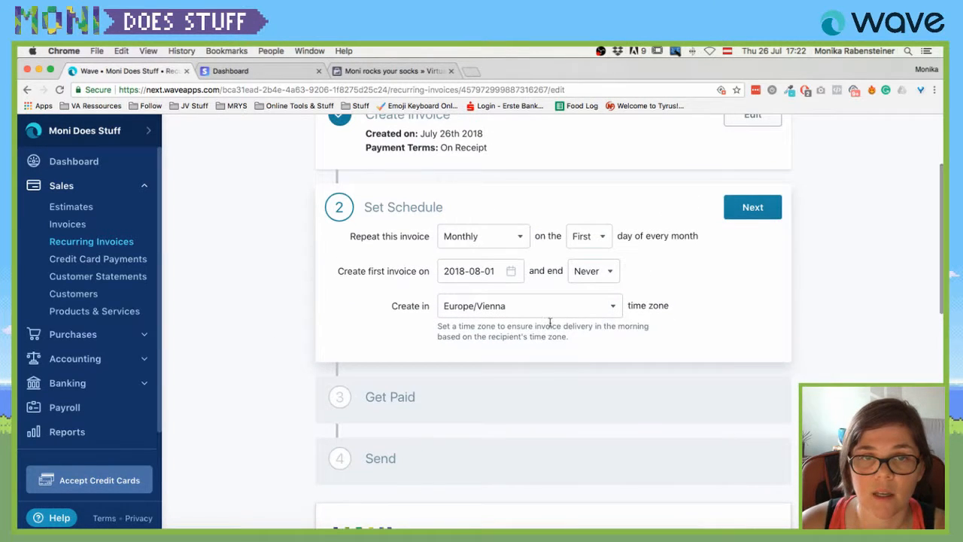
scroll(550, 322, up, 2)
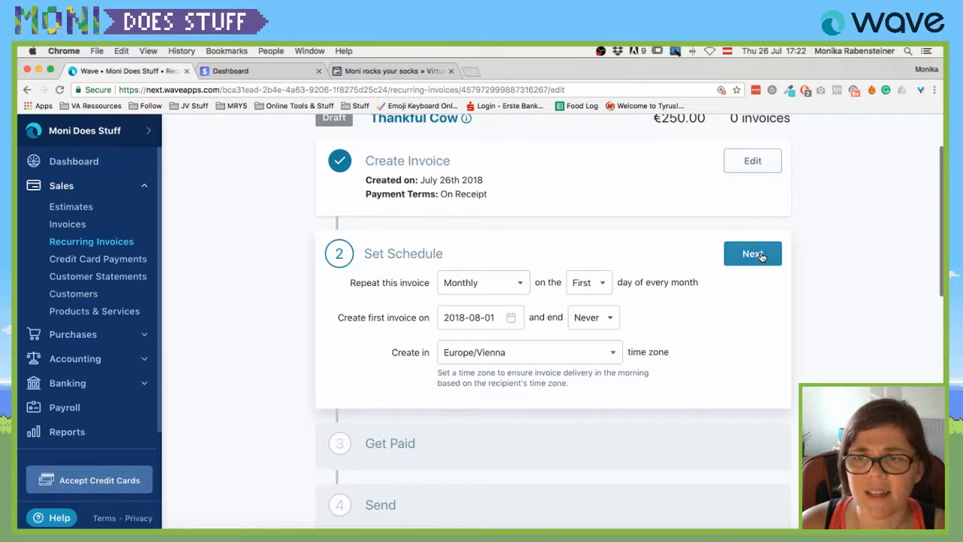
Confirm the monthly schedule and review the recurring invoice's Automatic Payments settings.
click(752, 253)
scroll(674, 289, down, 5)
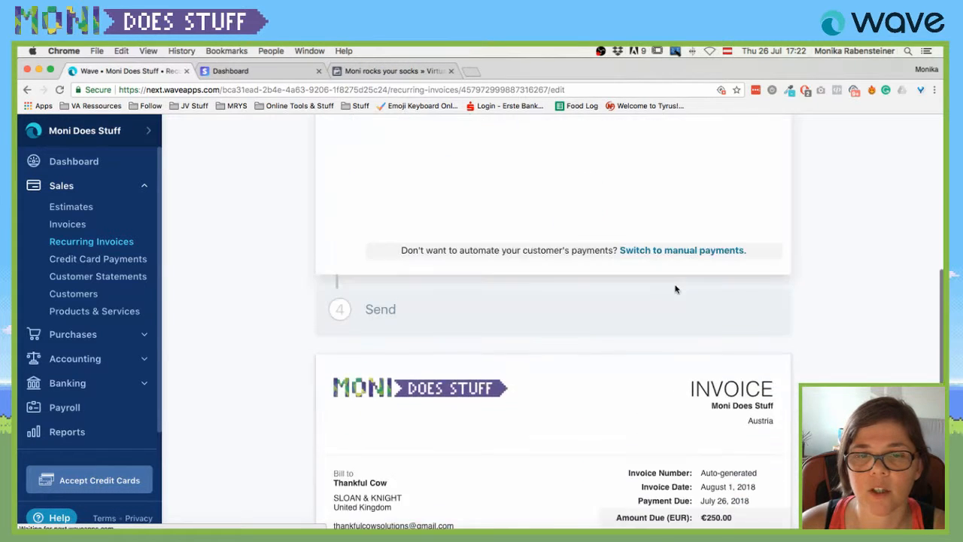
scroll(674, 289, up, 3)
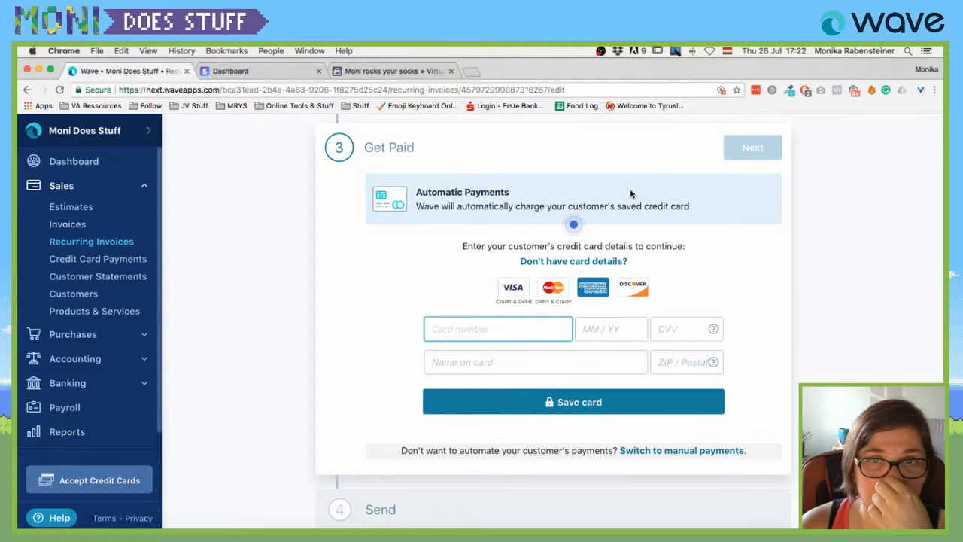
click(590, 204)
scroll(591, 204, up, 1)
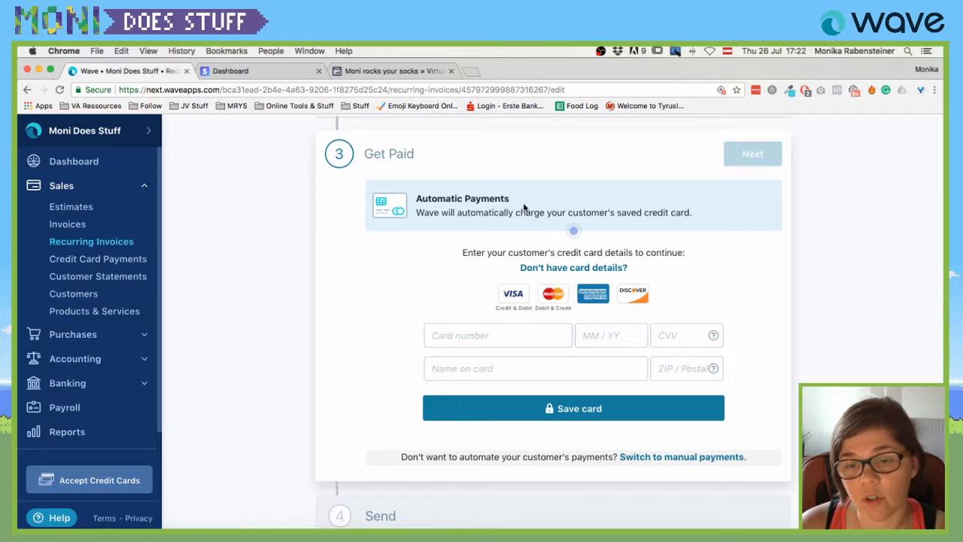
scroll(649, 367, down, 3)
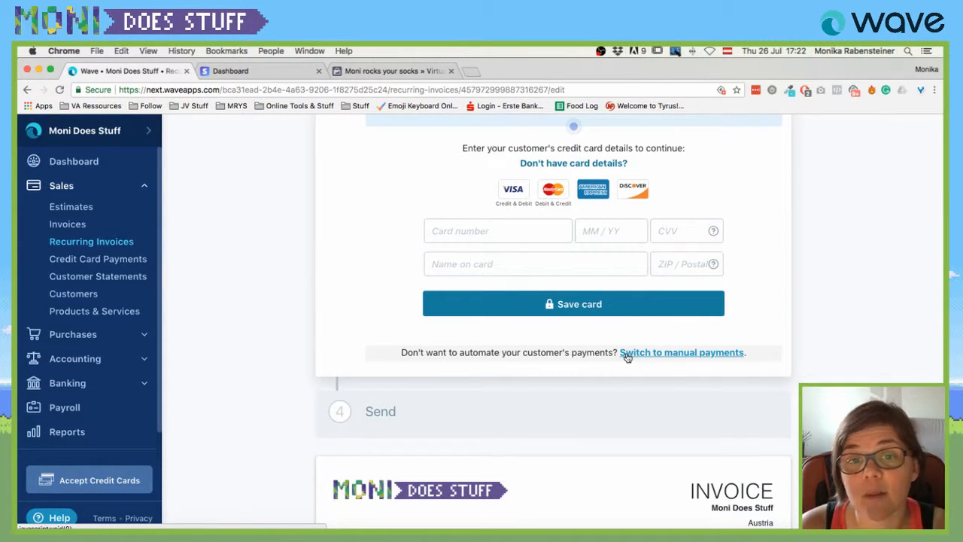
scroll(626, 357, up, 4)
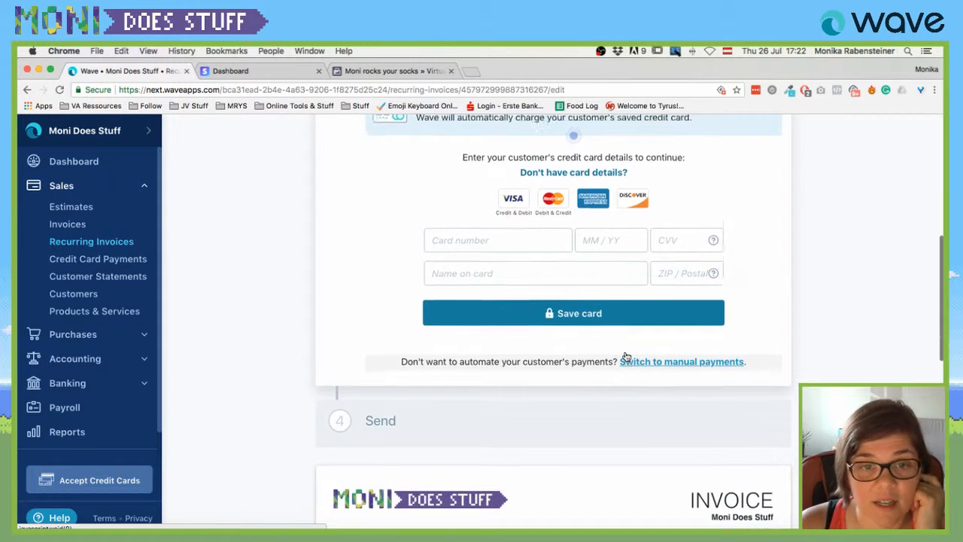
scroll(625, 354, down, 6)
scroll(625, 356, down, 3)
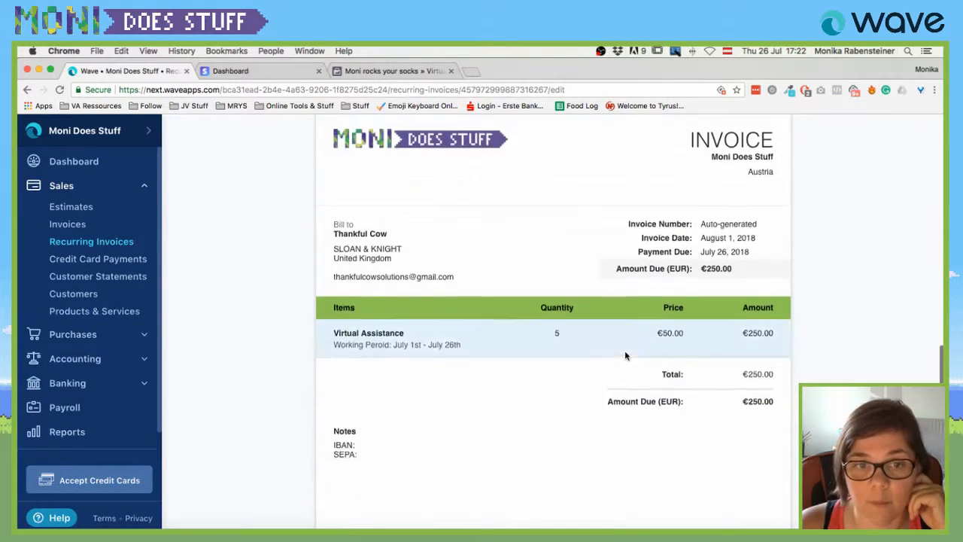
scroll(624, 353, up, 4)
scroll(623, 353, up, 2)
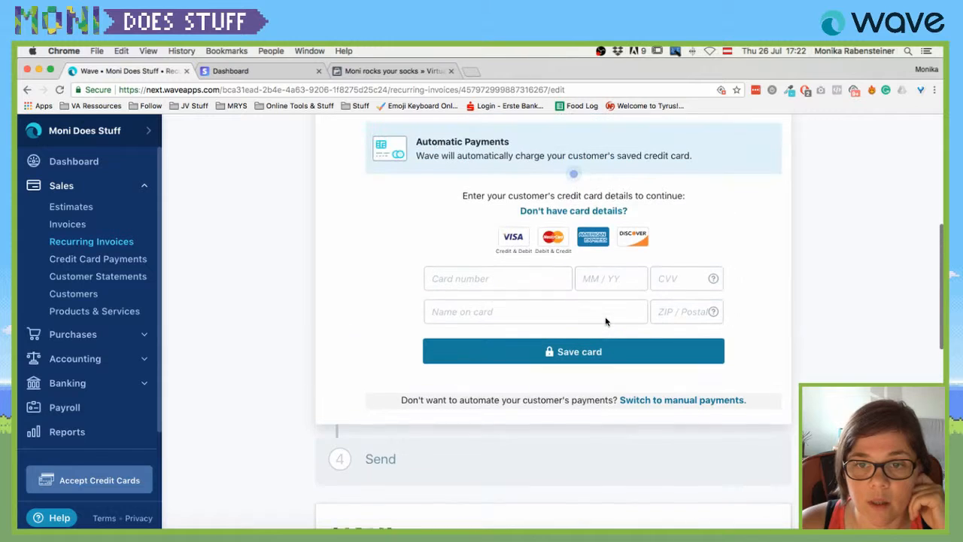
Read the advice for missing card details and the automatic card payment fee explanation.
click(578, 216)
scroll(578, 216, up, 3)
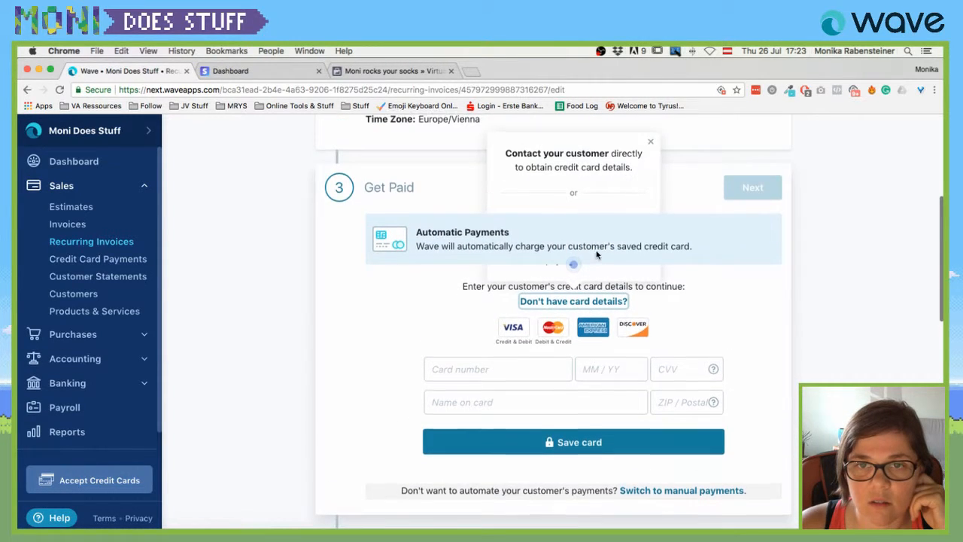
scroll(531, 261, up, 1)
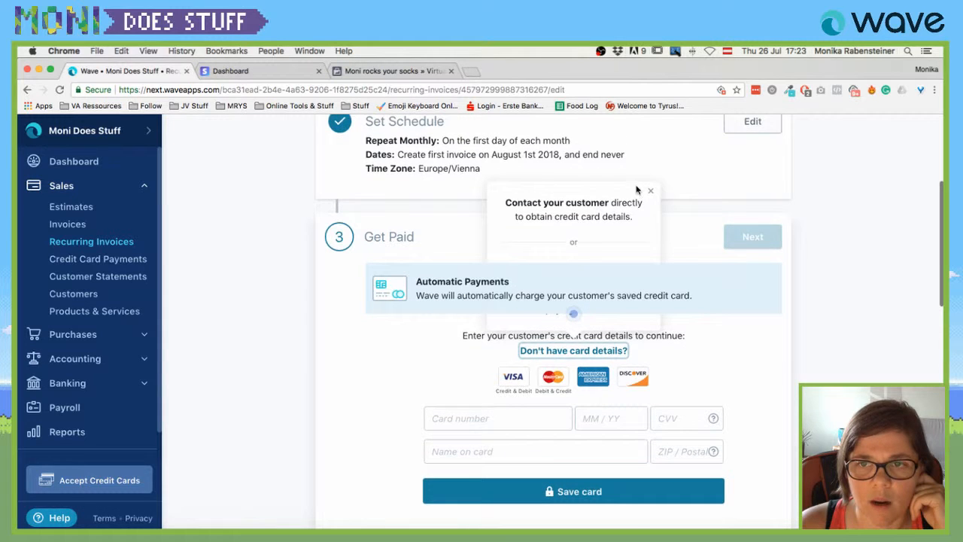
scroll(652, 190, down, 1)
click(652, 188)
click(573, 308)
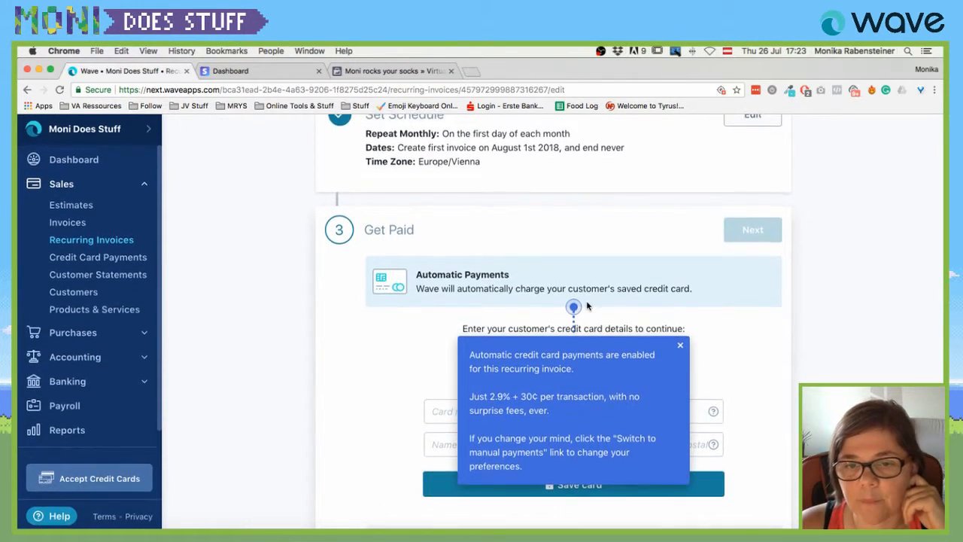
scroll(562, 376, up, 1)
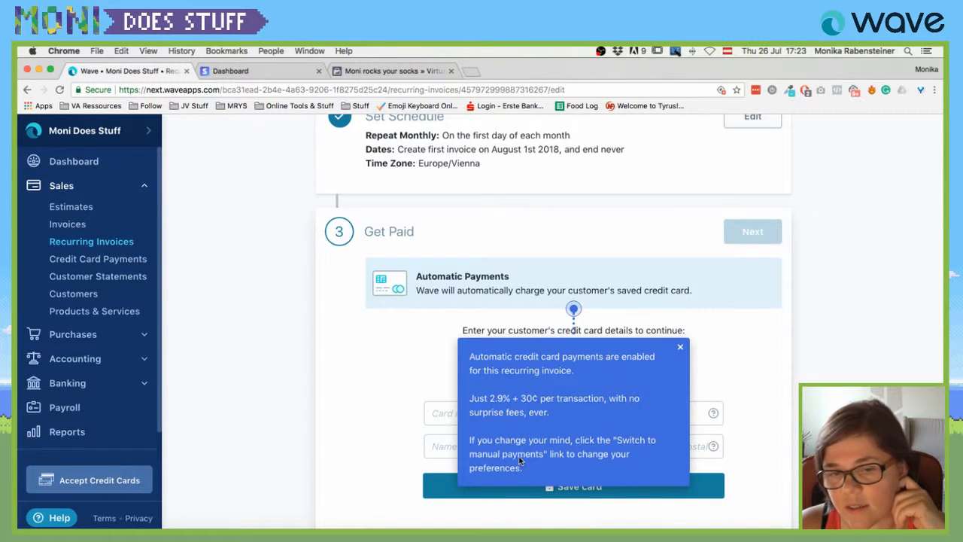
click(677, 349)
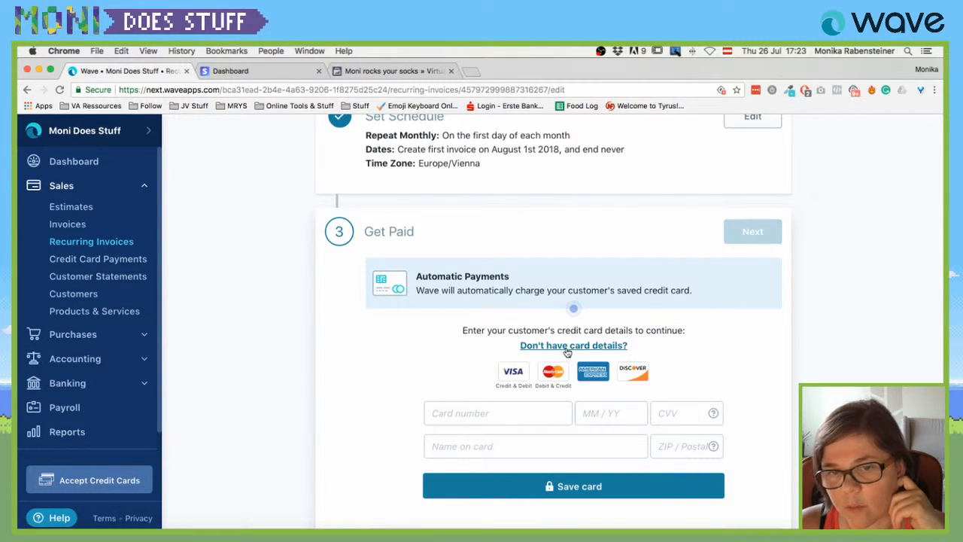
Switch the recurring invoice to manual payments, keeping card and bank payments allowed.
click(571, 347)
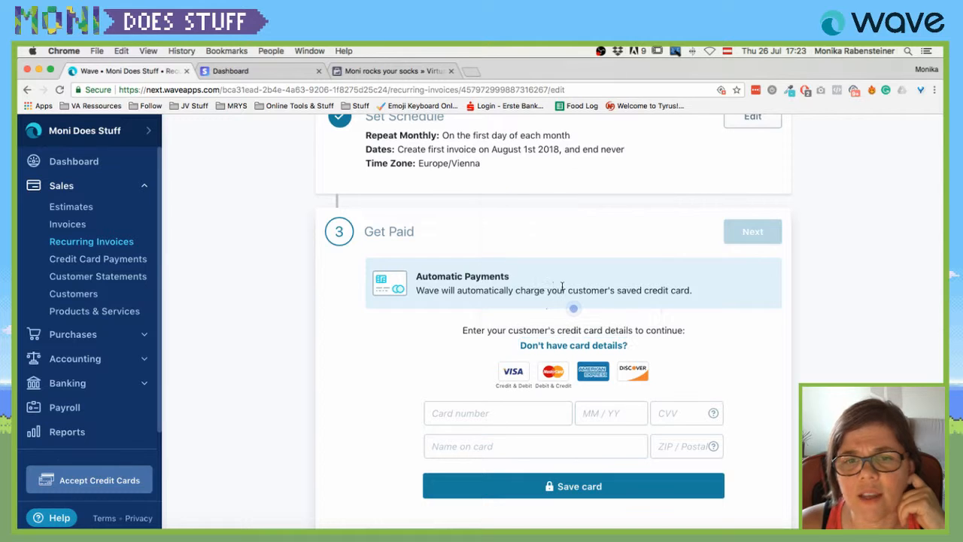
scroll(525, 259, down, 1)
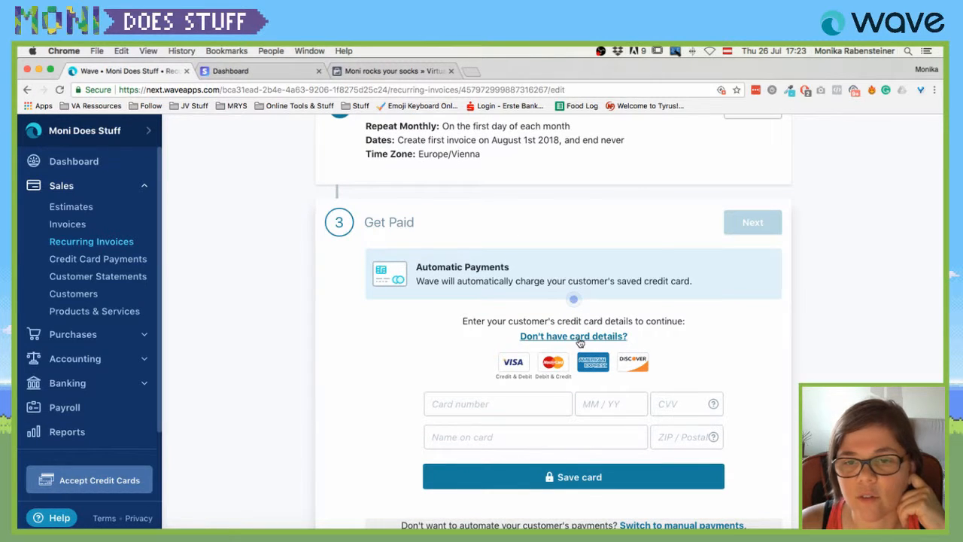
click(576, 336)
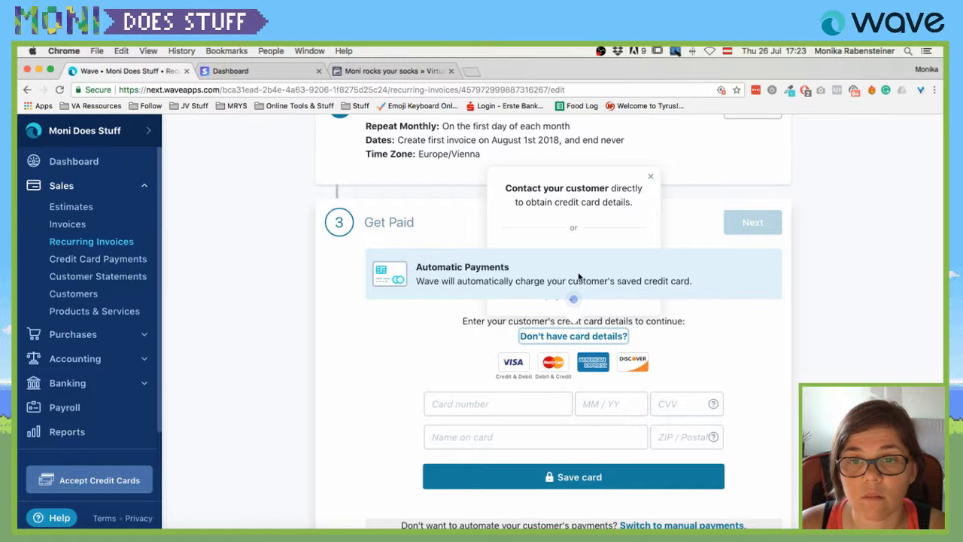
click(650, 178)
scroll(652, 364, down, 3)
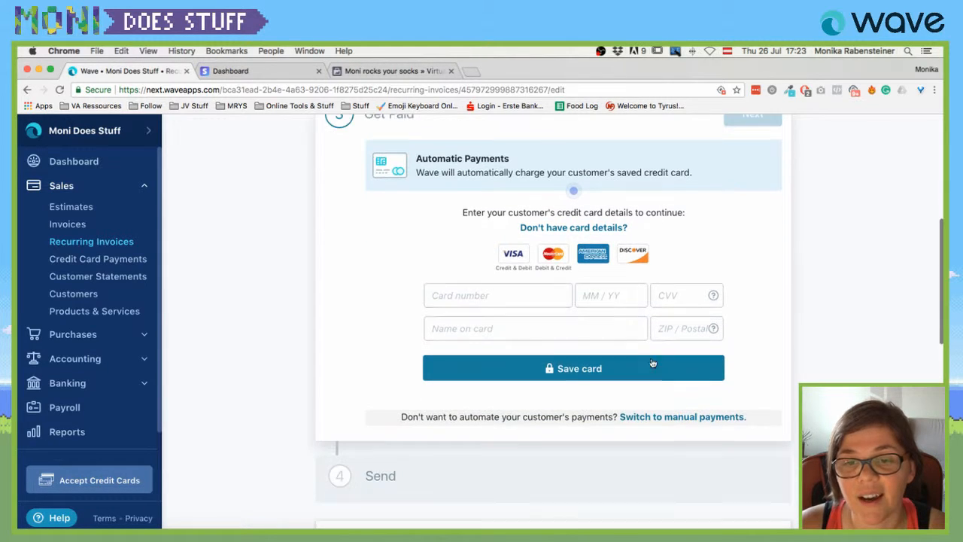
click(668, 416)
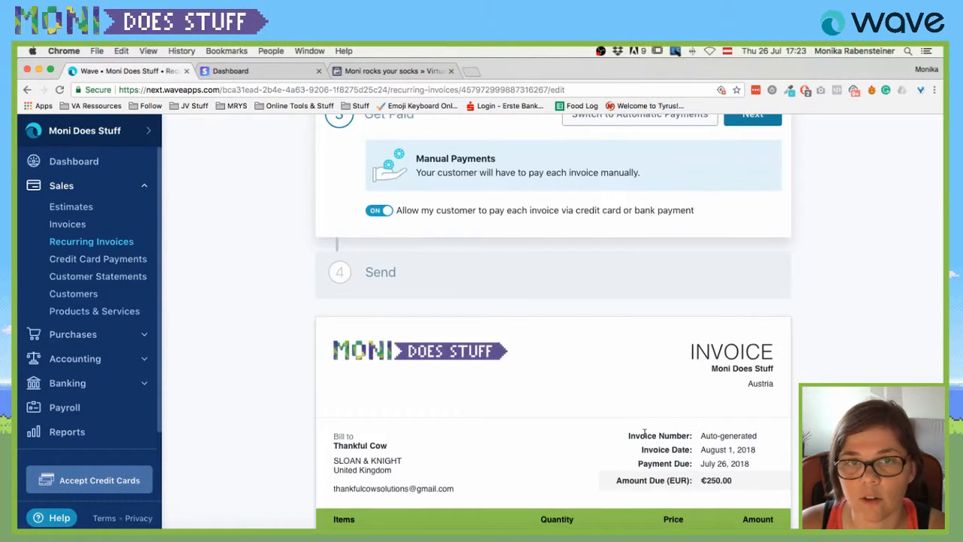
Finish the Get Paid step and have each invoice emailed to the customer automatically.
scroll(645, 436, up, 2)
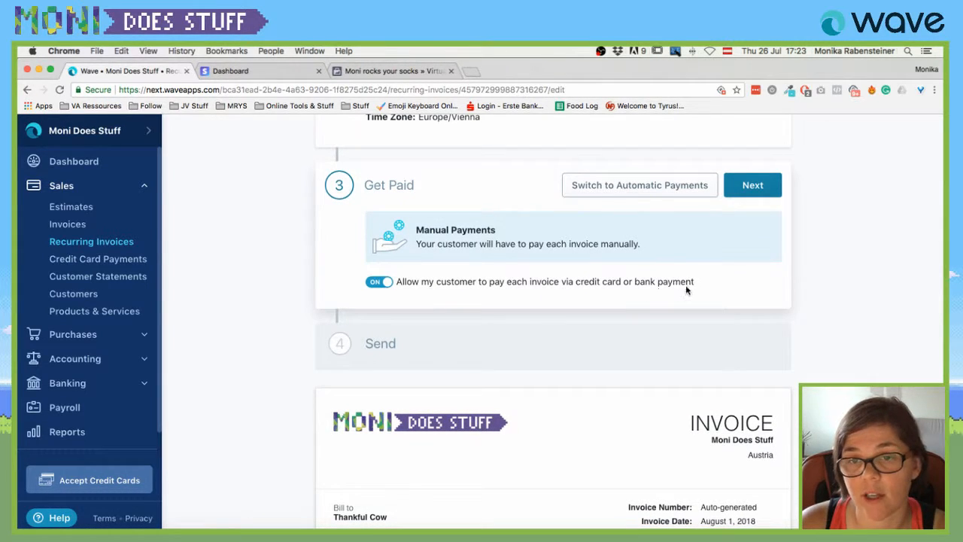
click(752, 188)
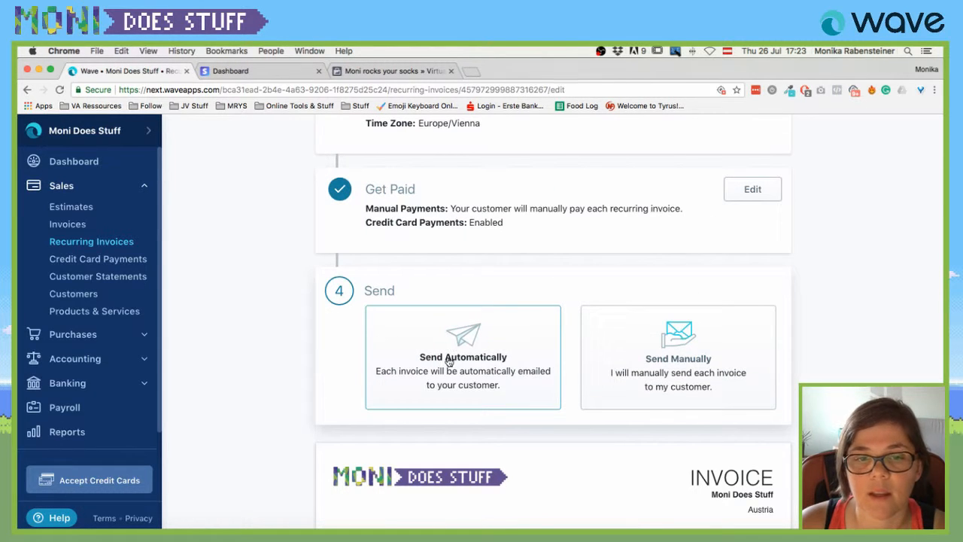
scroll(432, 341, down, 2)
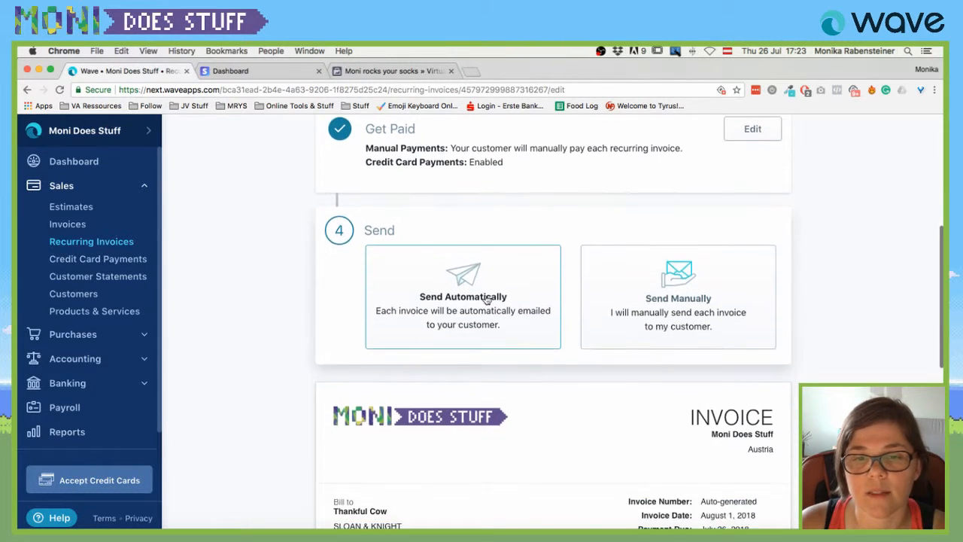
click(488, 295)
Review the Send From/To settings and the recurring invoice preview.
scroll(607, 295, down, 1)
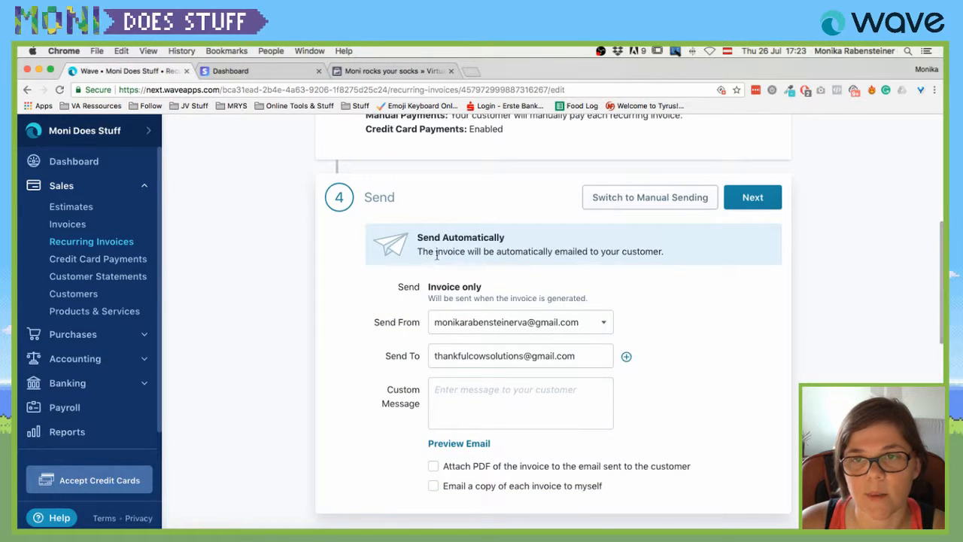
scroll(537, 256, down, 2)
scroll(537, 257, down, 3)
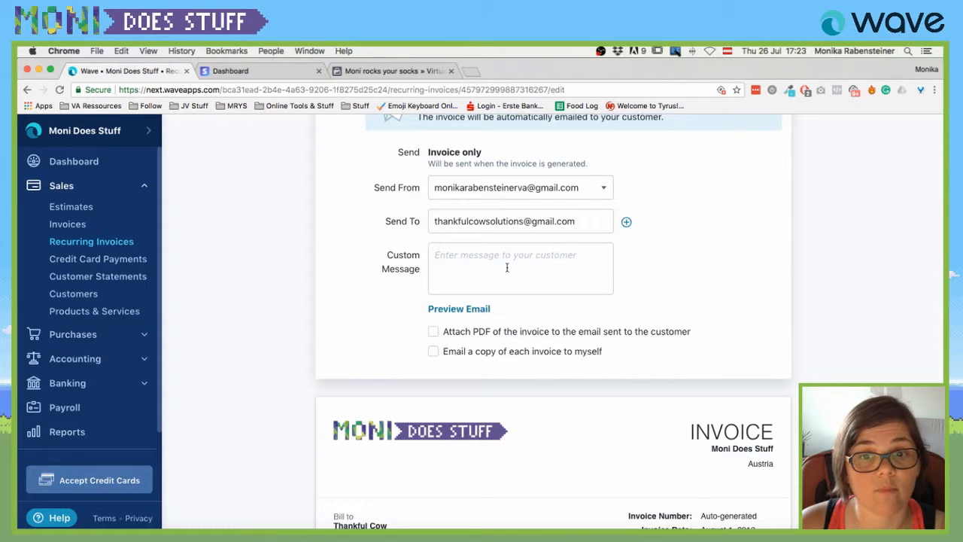
scroll(506, 267, down, 2)
scroll(508, 271, down, 1)
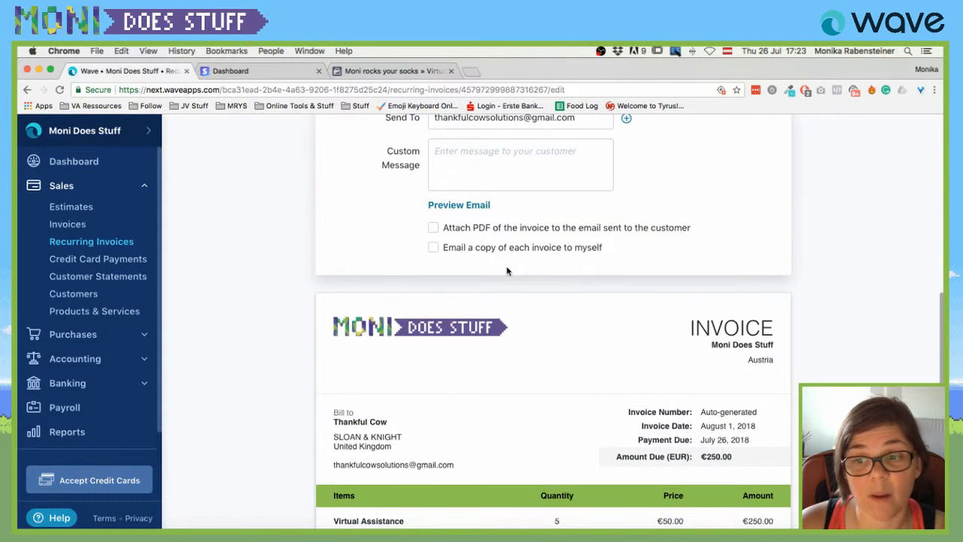
scroll(508, 271, down, 1)
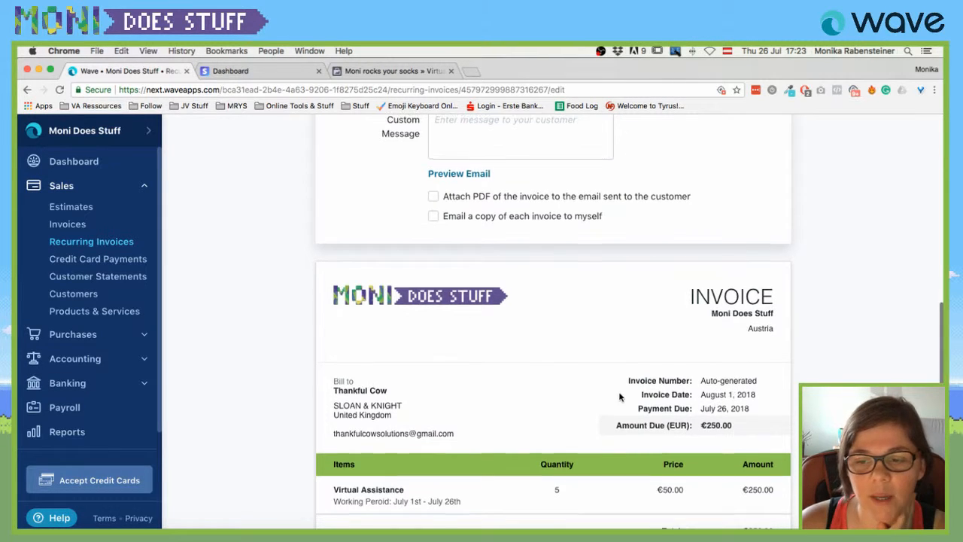
scroll(619, 396, up, 3)
scroll(669, 385, down, 4)
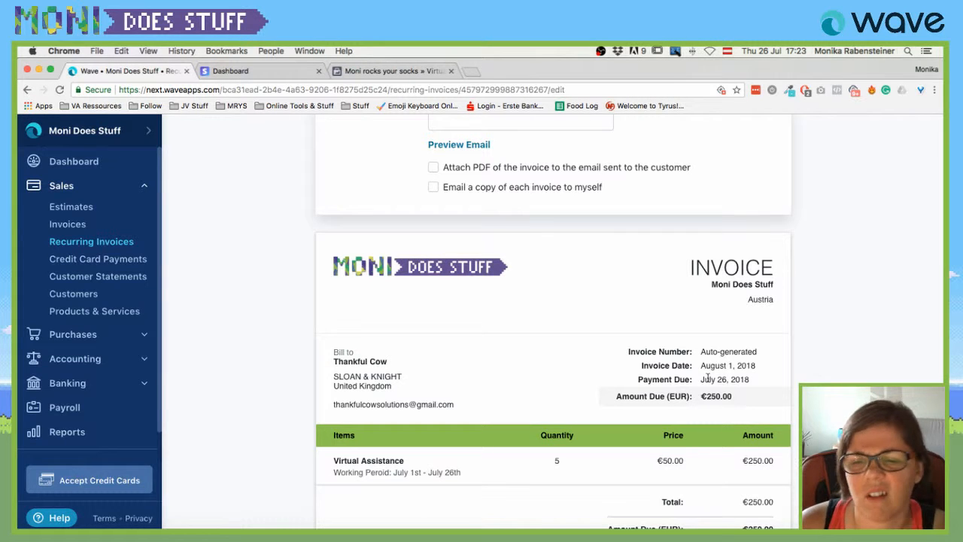
scroll(708, 379, up, 6)
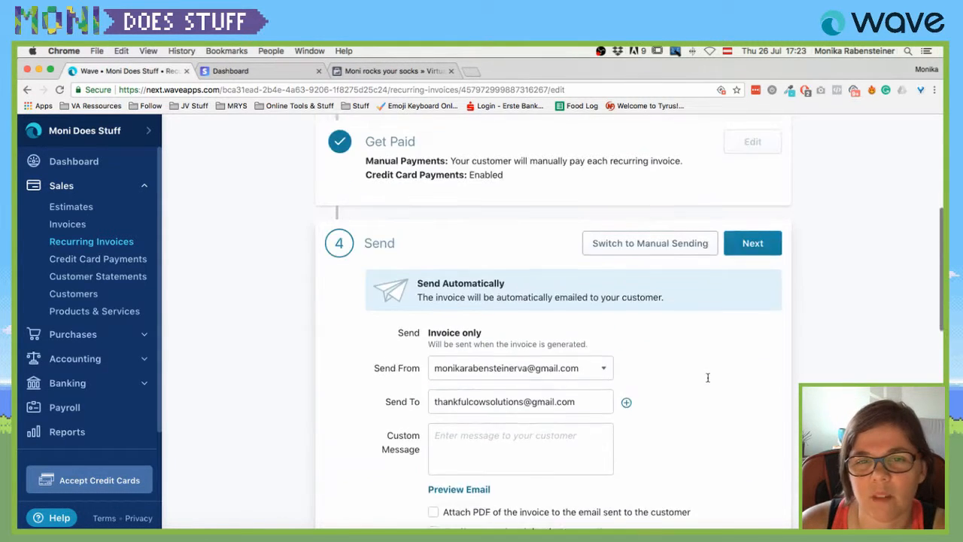
scroll(707, 381, down, 3)
scroll(707, 382, down, 10)
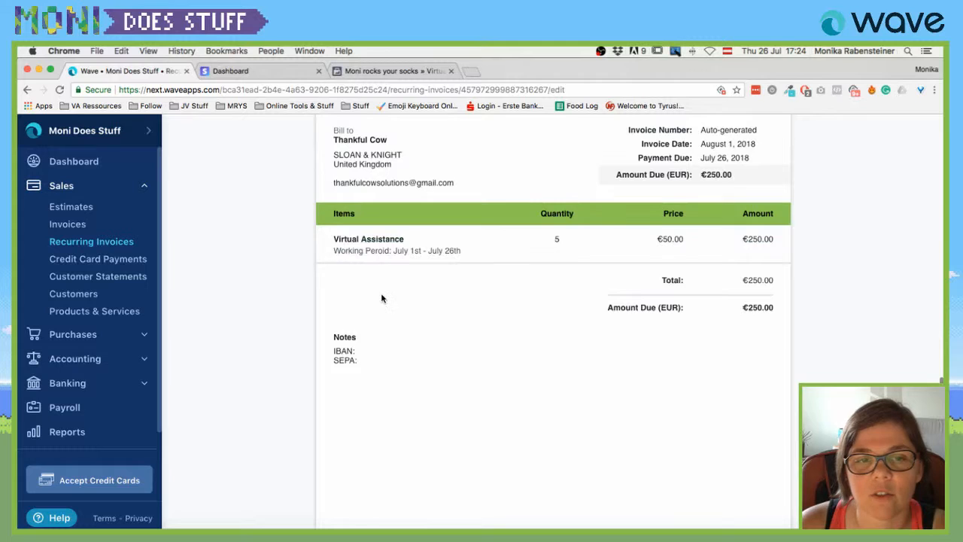
scroll(391, 296, down, 3)
scroll(405, 292, up, 15)
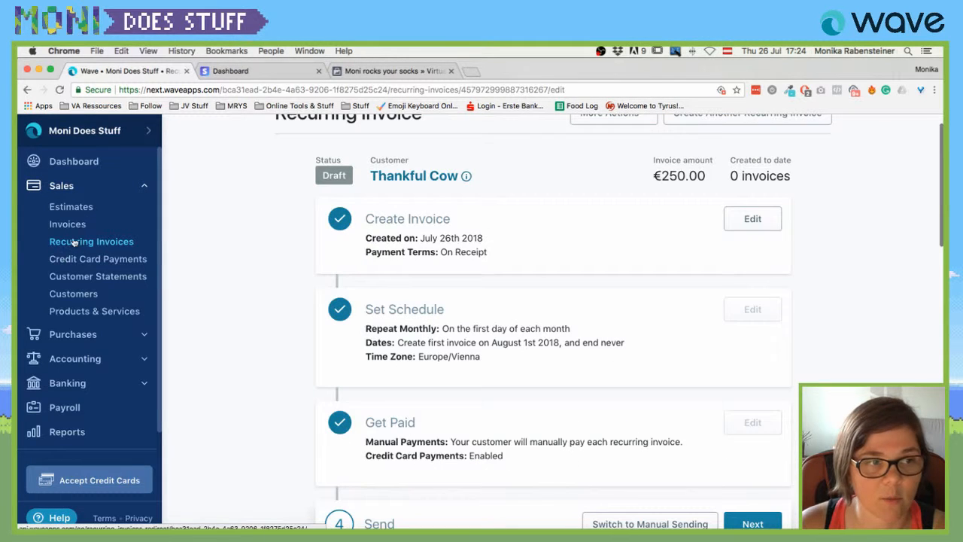
Try opening Credit Card Payments, but stay on the recurring invoice when warned.
click(97, 260)
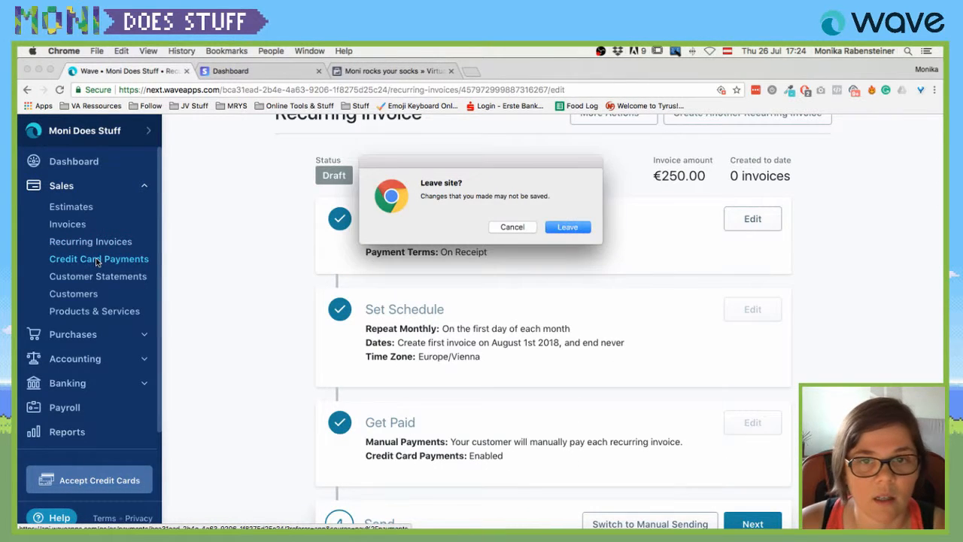
click(513, 227)
scroll(752, 230, up, 1)
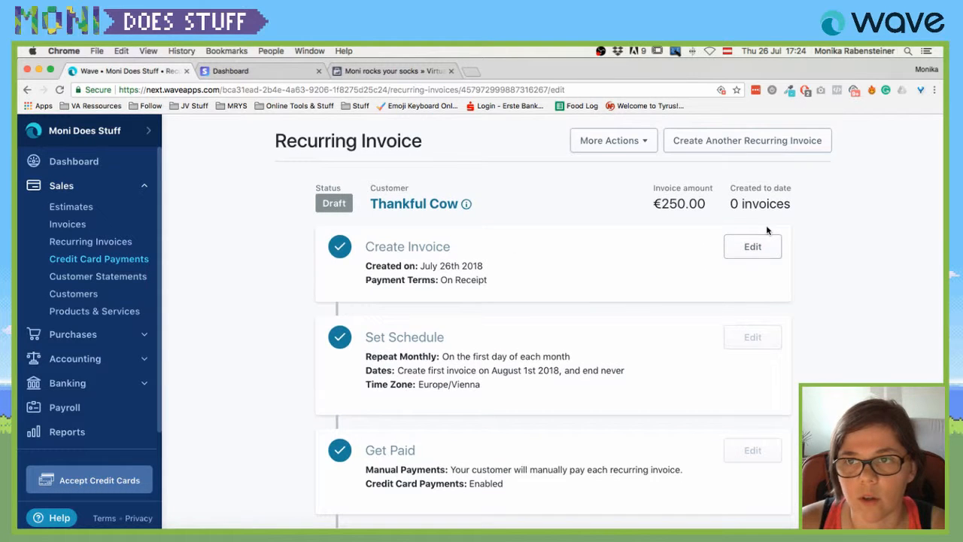
scroll(741, 219, down, 4)
scroll(715, 301, down, 10)
scroll(631, 343, up, 5)
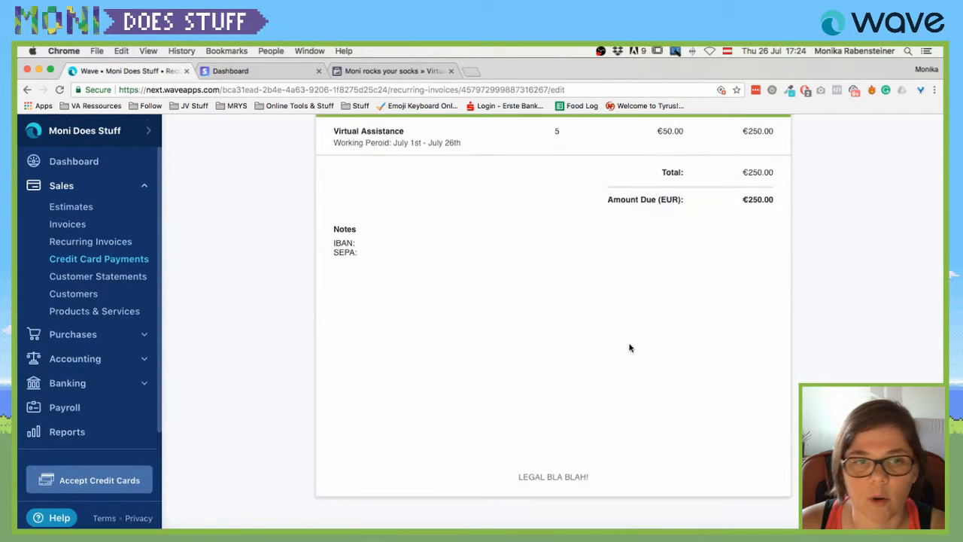
scroll(266, 168, up, 10)
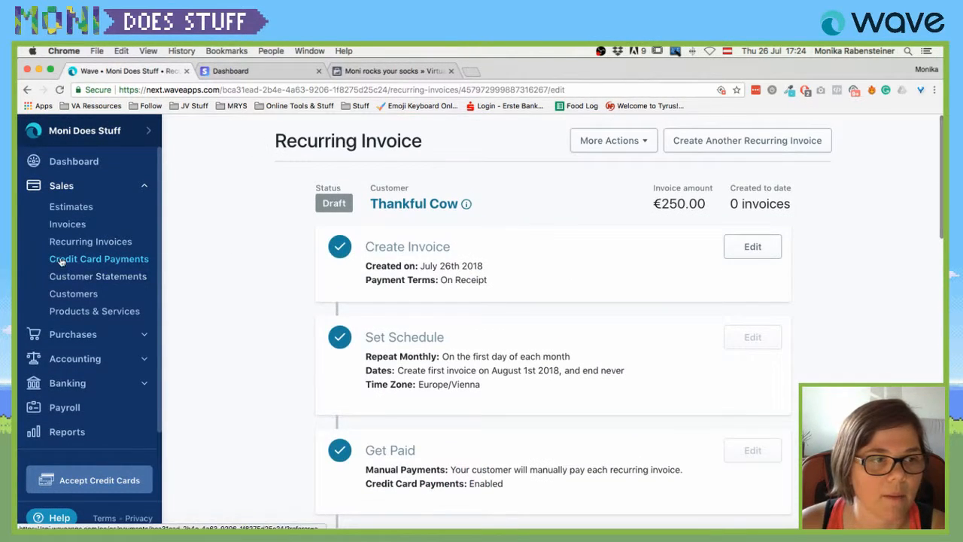
Leave the recurring invoice unsaved for Credit Card Payments, then open Customer Statements.
click(62, 259)
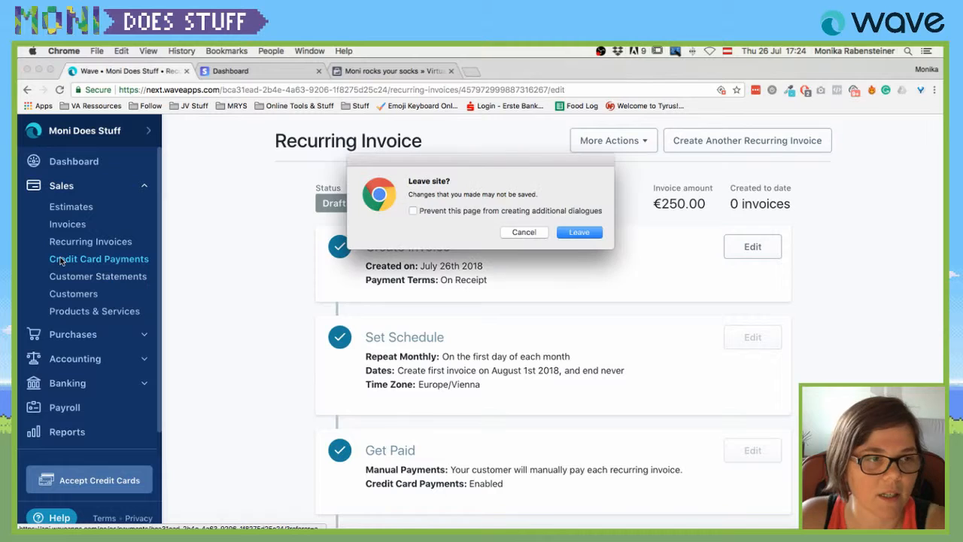
click(578, 232)
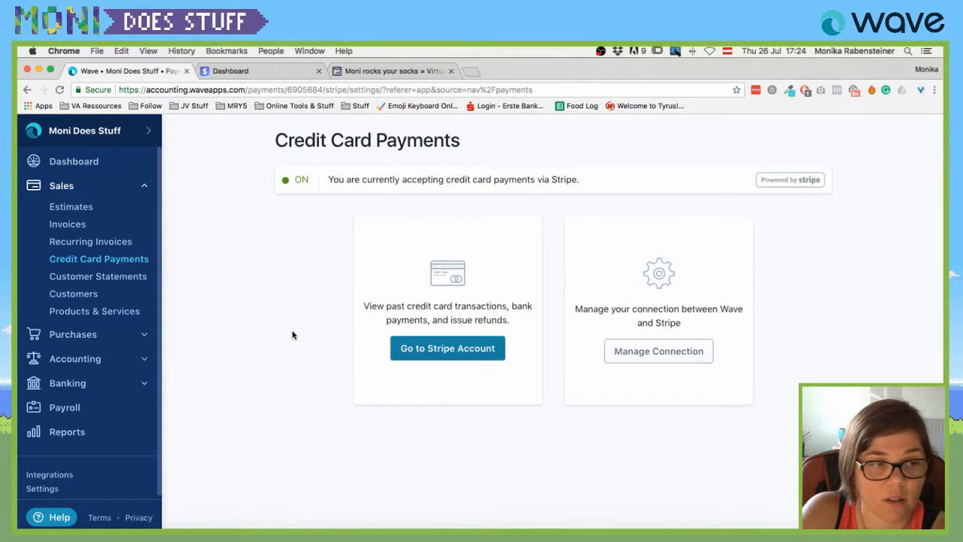
click(83, 277)
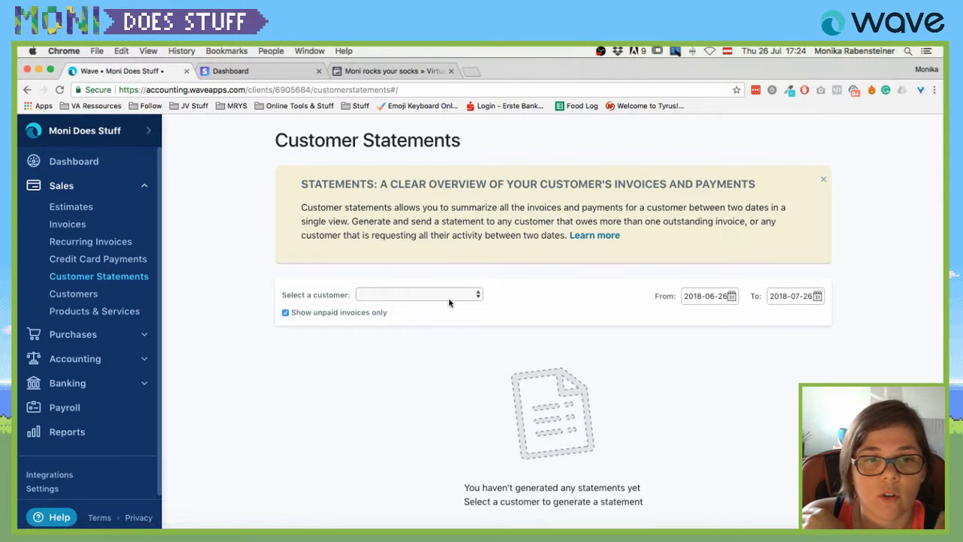
Generate Thankful Cow's statement with paid invoices included, not only unpaid ones.
click(449, 298)
click(430, 305)
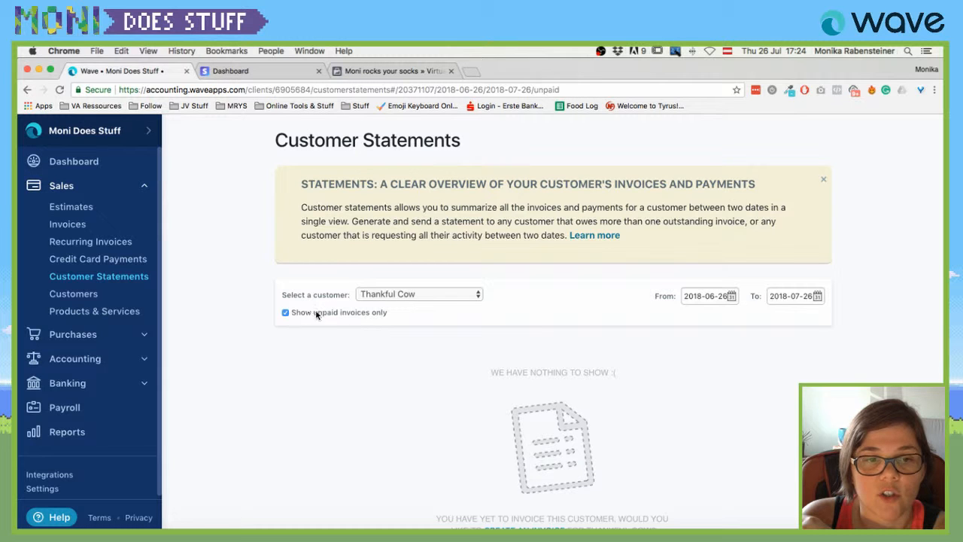
click(285, 312)
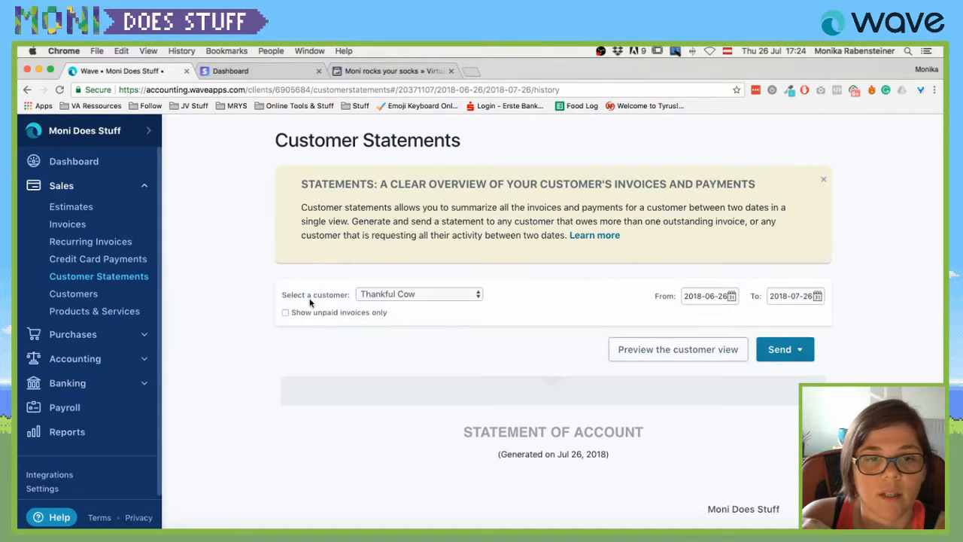
Check the Jun 26–Jul 26, 2018 statement: €250.00 invoiced, €250.00 paid, €0.00 due.
scroll(428, 308, down, 5)
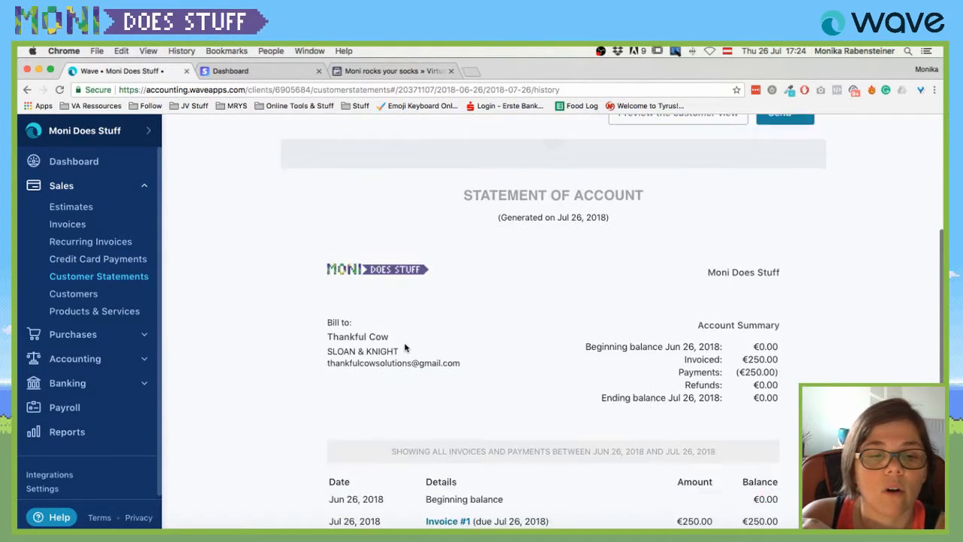
scroll(404, 347, down, 4)
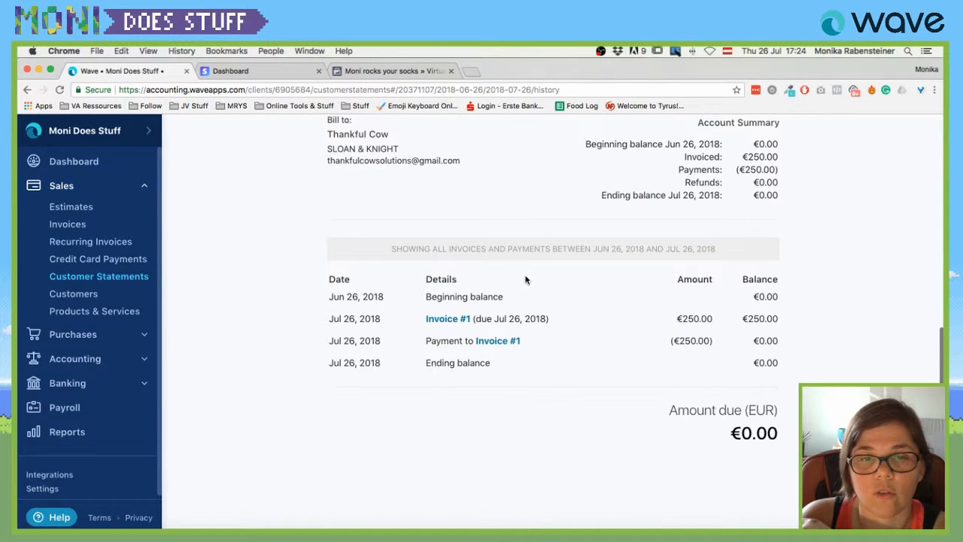
scroll(519, 271, up, 7)
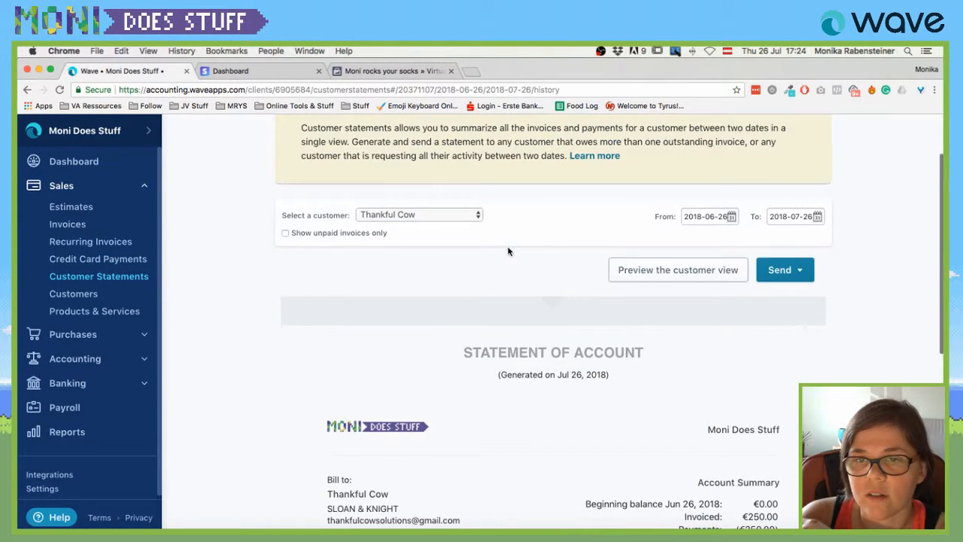
scroll(387, 253, up, 2)
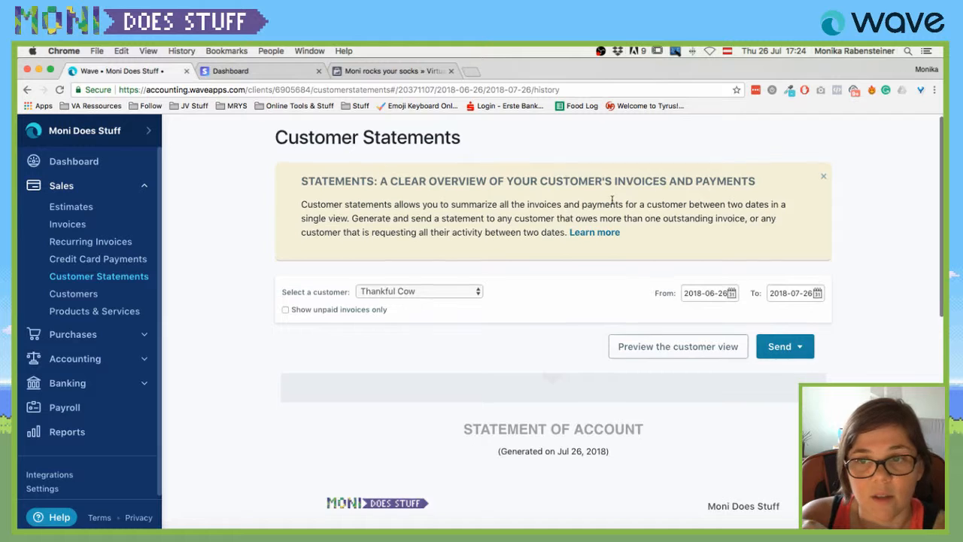
scroll(607, 355, down, 4)
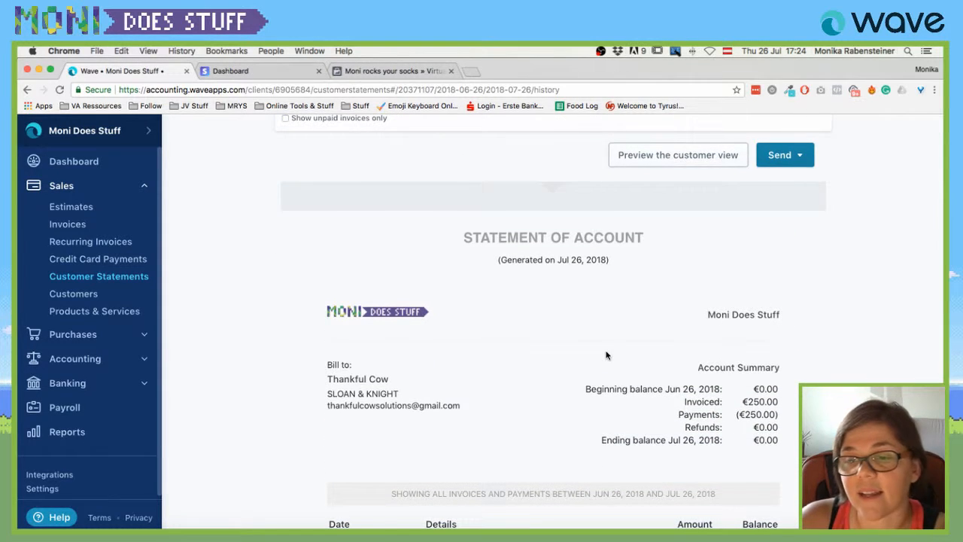
scroll(606, 355, down, 1)
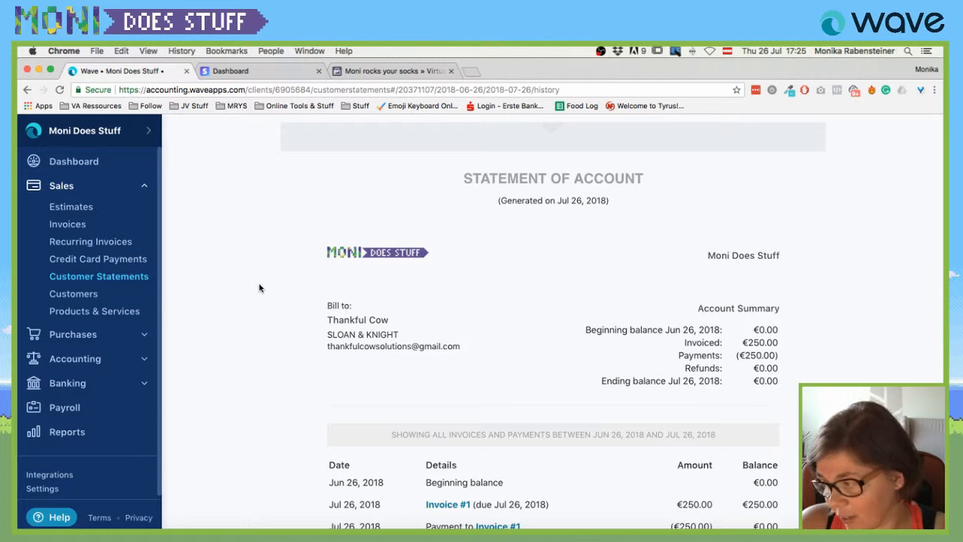
scroll(259, 288, down, 5)
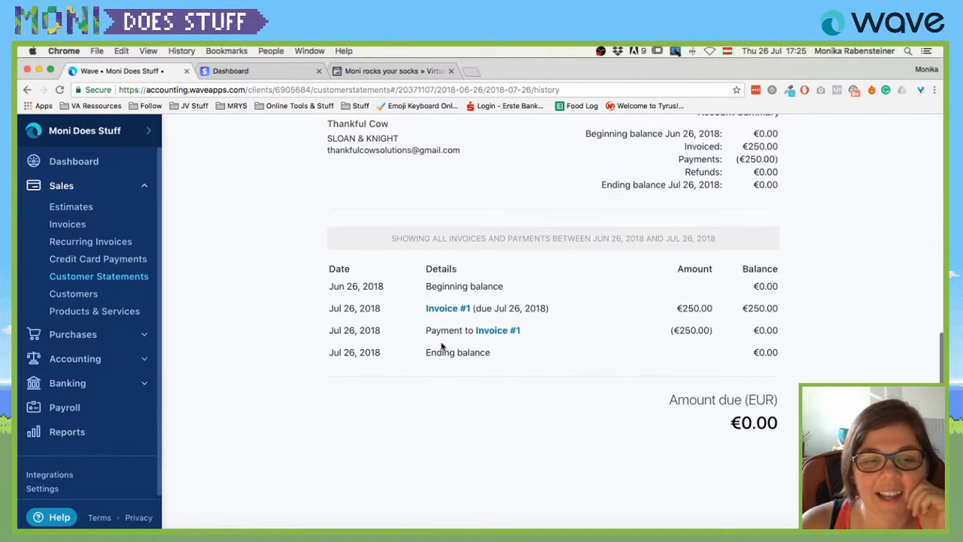
scroll(441, 344, up, 8)
scroll(426, 313, down, 1)
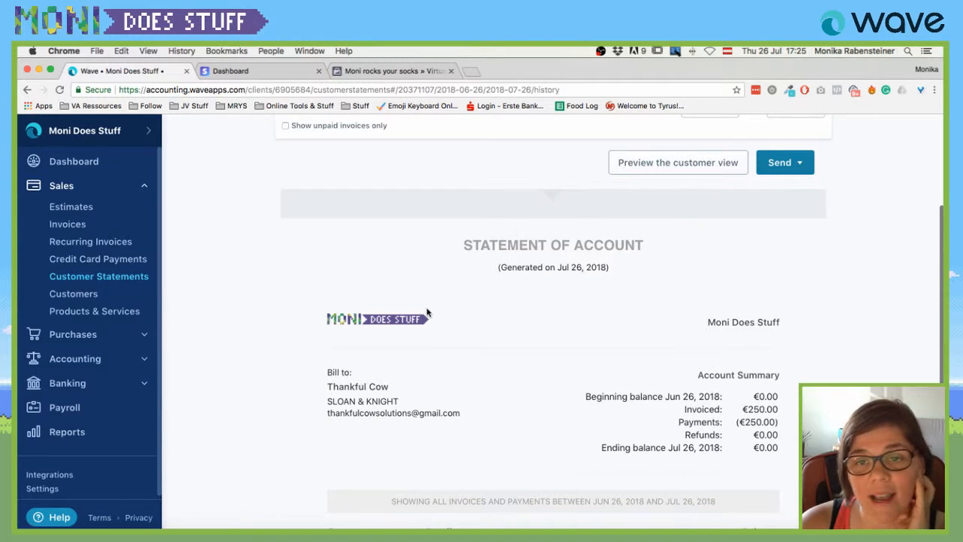
scroll(427, 313, up, 4)
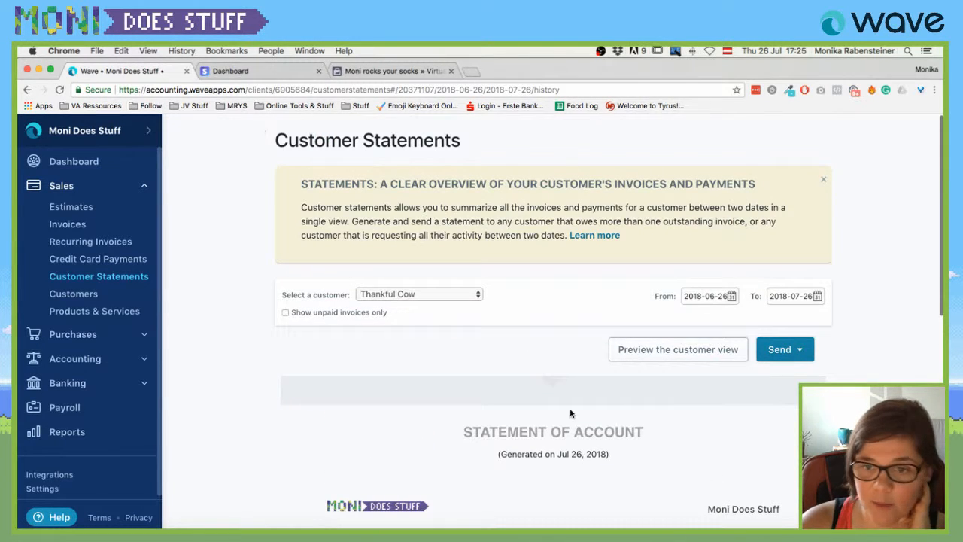
scroll(574, 415, down, 8)
scroll(751, 388, down, 1)
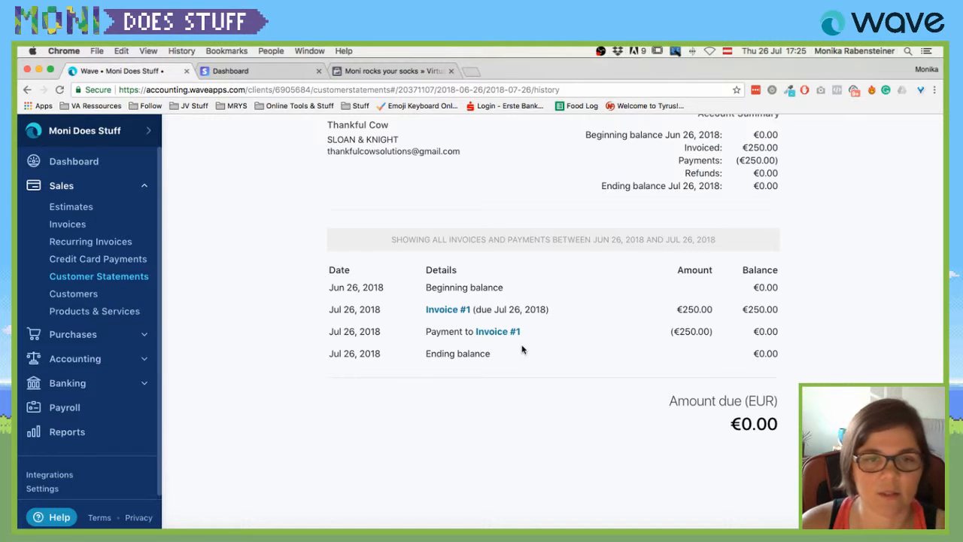
Browse Customers and the Google Contacts import, then Products & Services and Invoices.
click(70, 299)
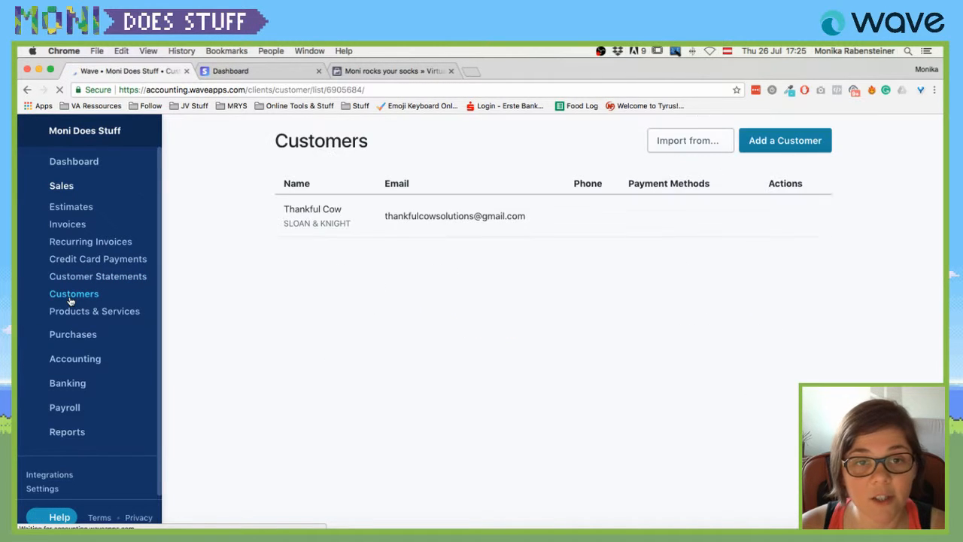
click(726, 137)
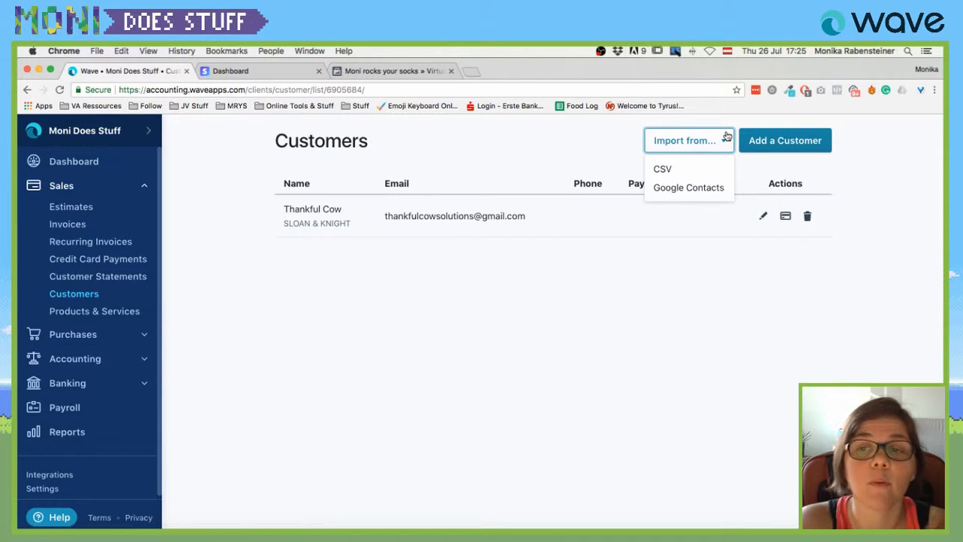
click(686, 186)
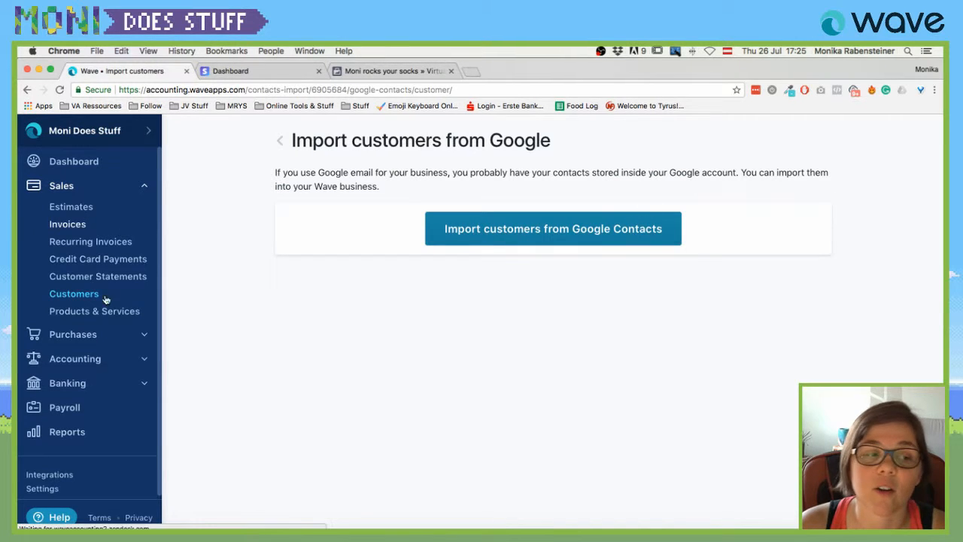
click(83, 312)
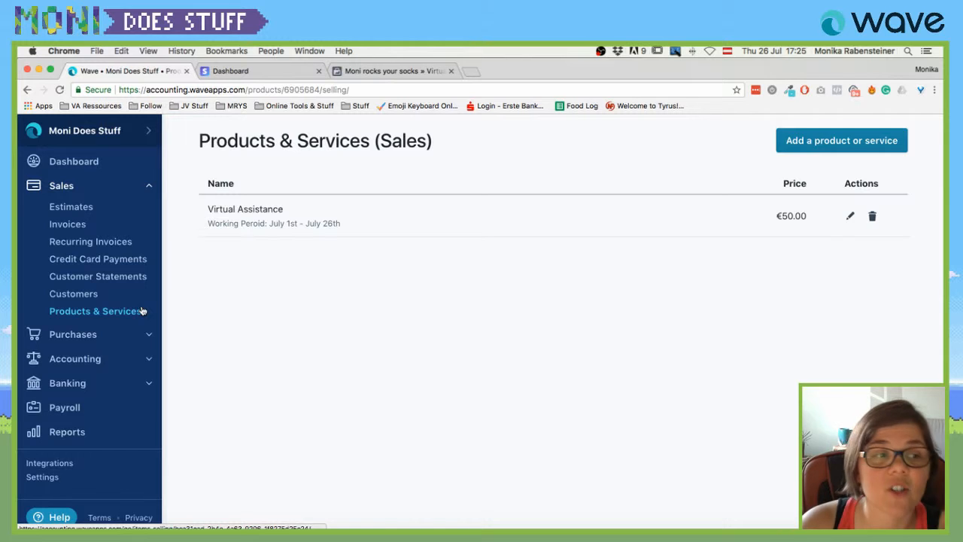
click(75, 223)
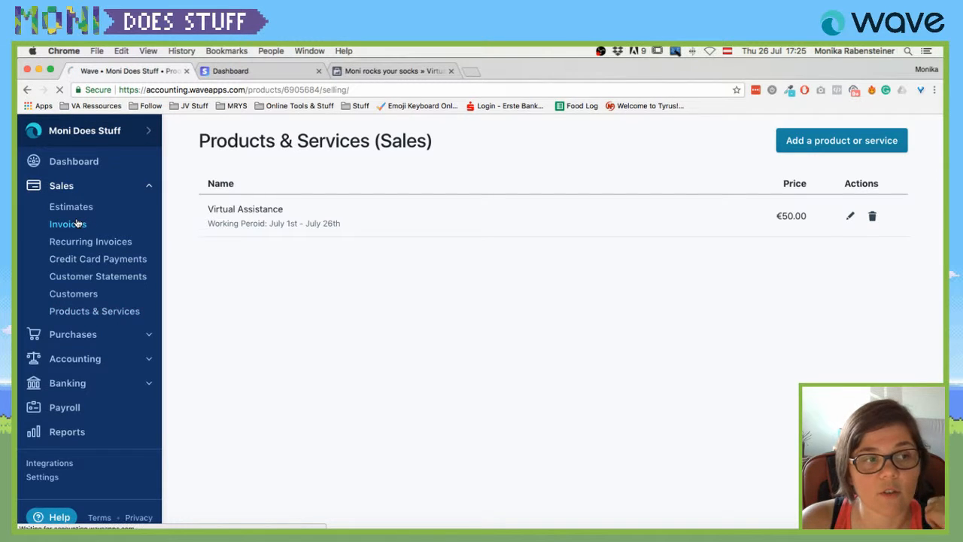
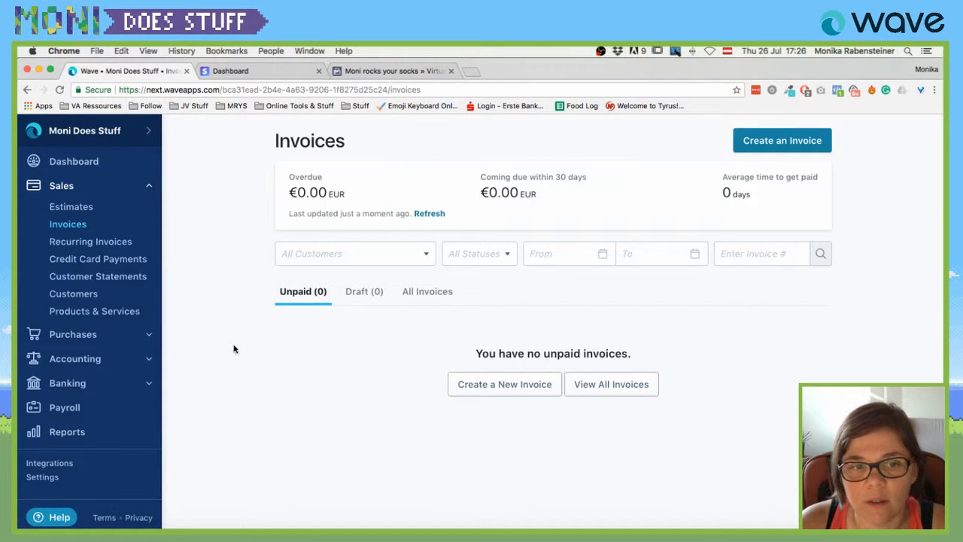
View all invoices, then start invoice 2, adding and then removing a Virtual Assistance line.
click(428, 292)
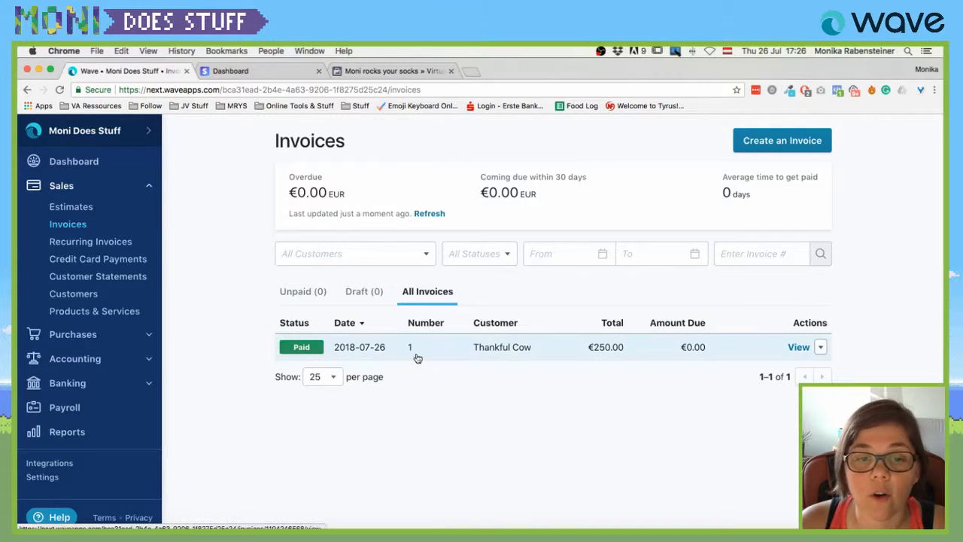
click(772, 141)
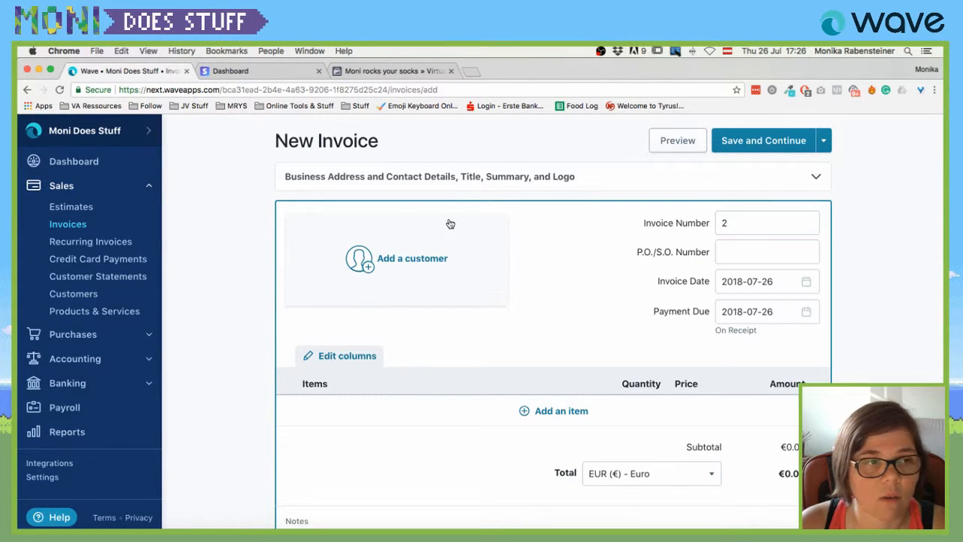
click(343, 412)
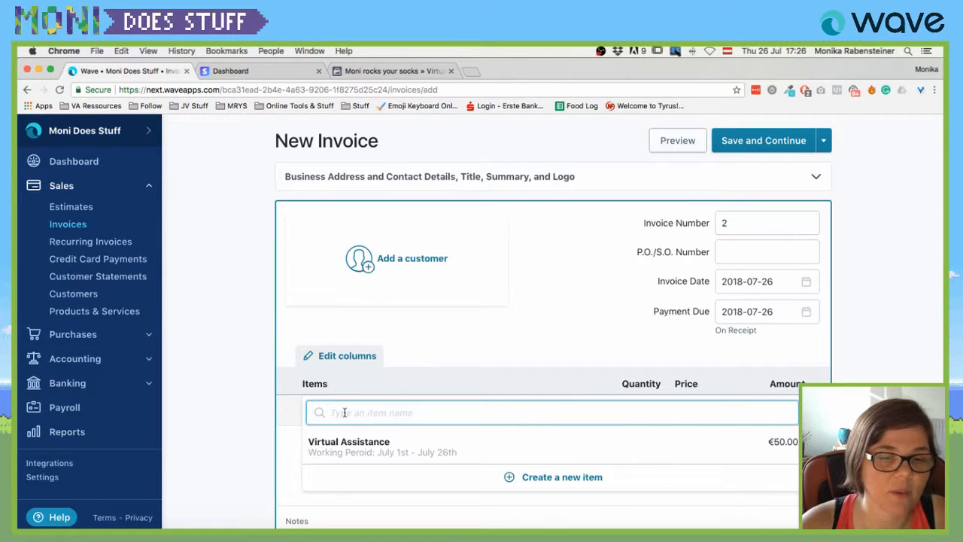
text(V)
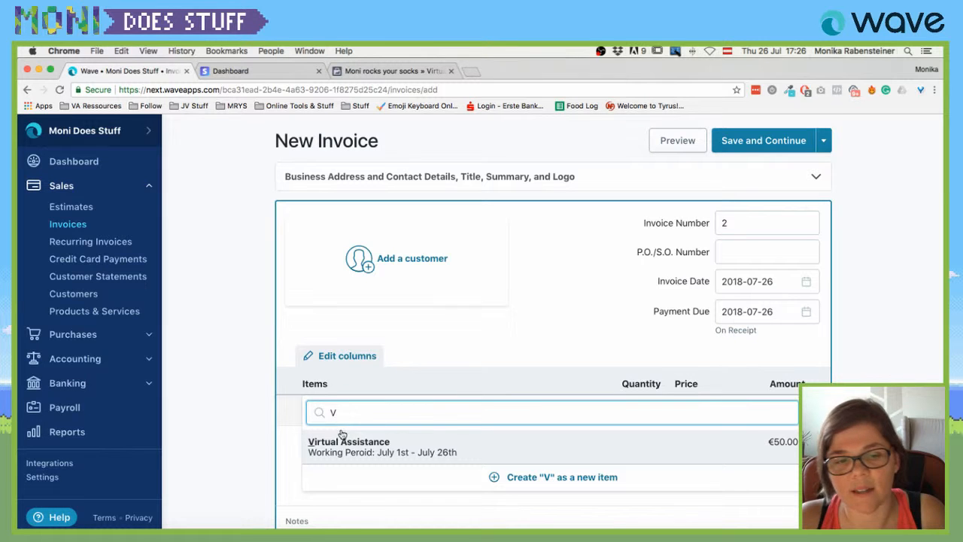
click(329, 450)
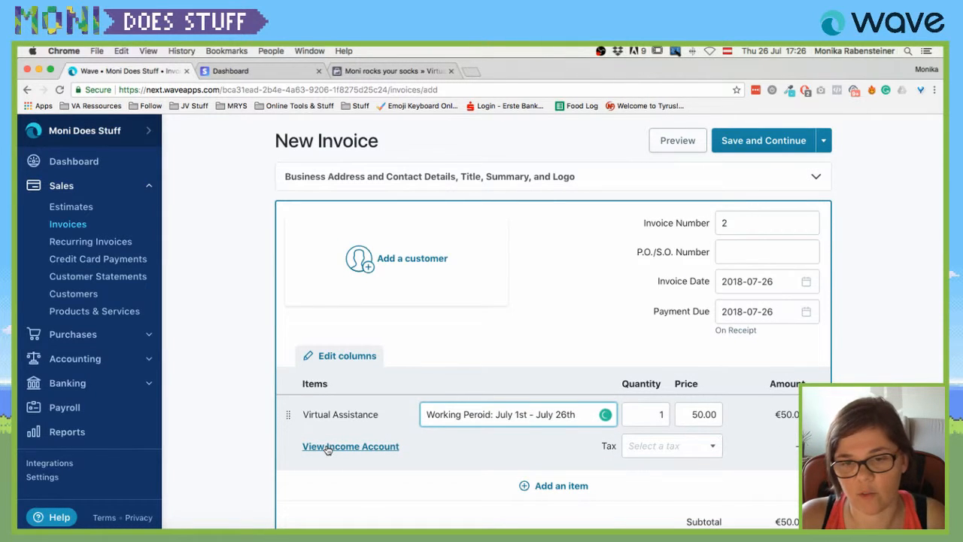
mouse_move(475, 414)
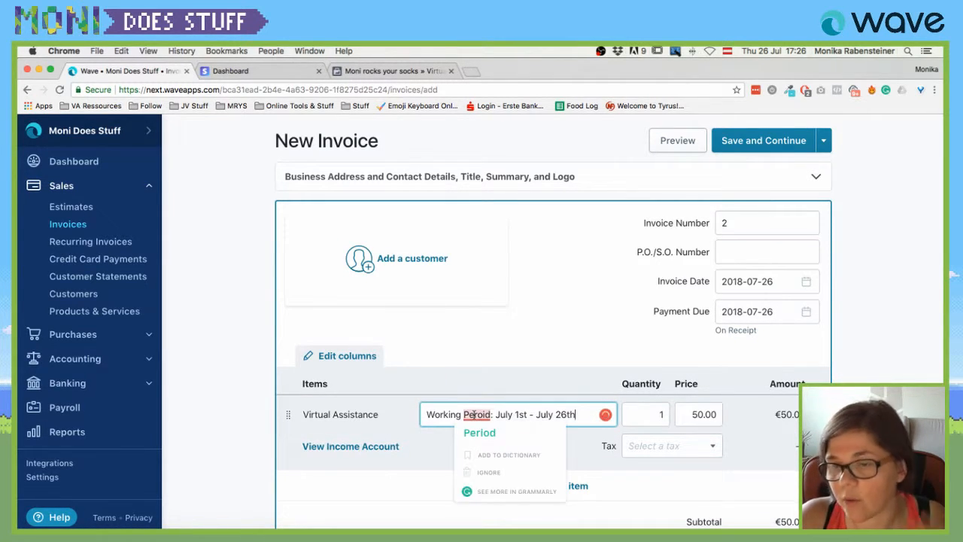
triple_click(338, 415)
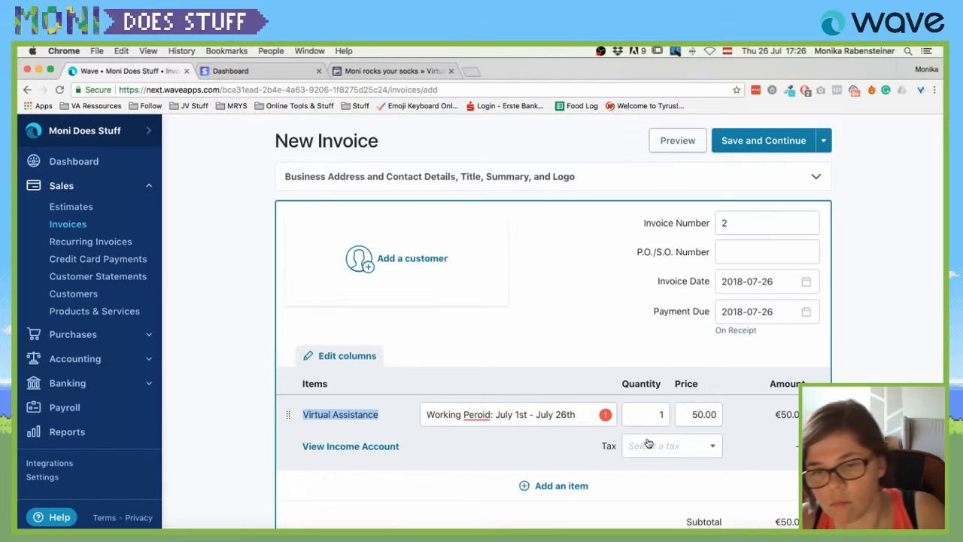
click(818, 415)
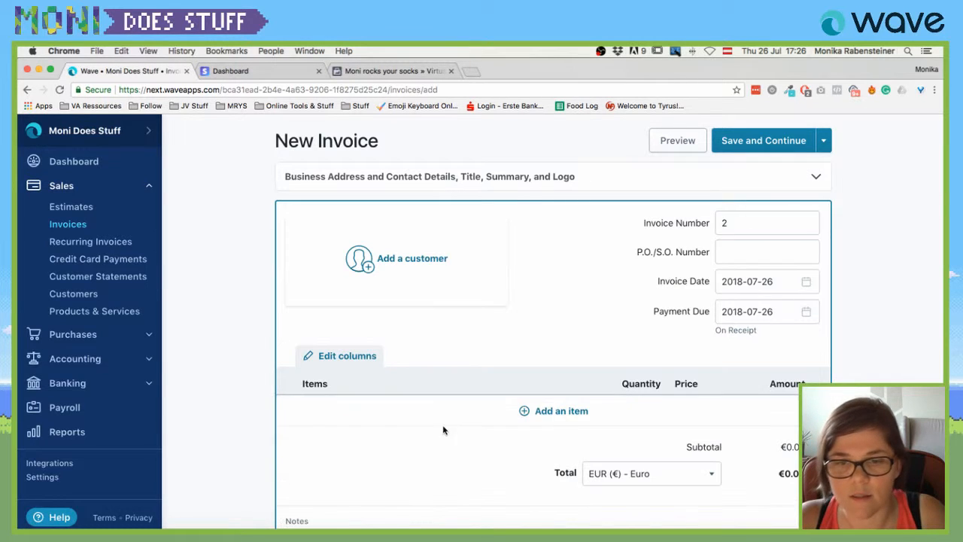
Create a new Web Design item with a 'mobile friendly' website description.
click(536, 413)
text(Web Web)
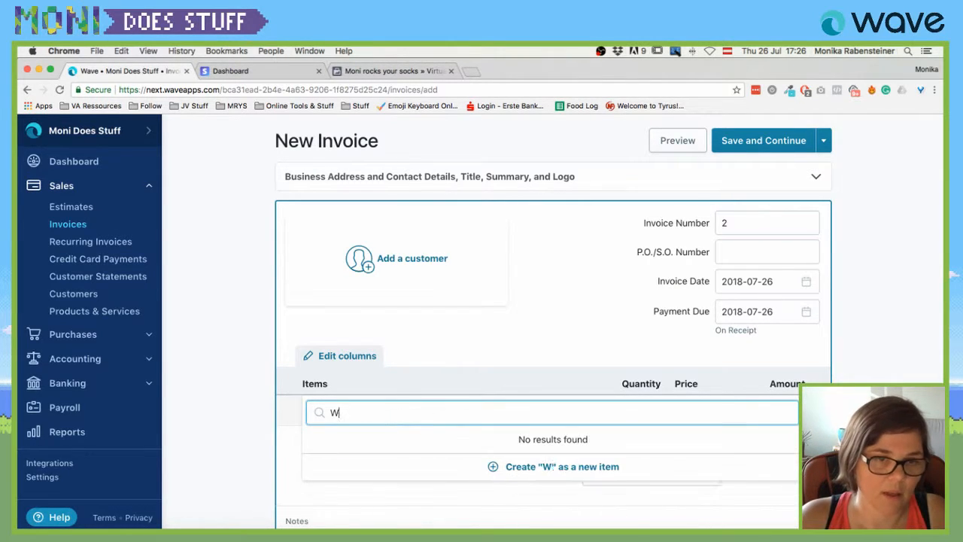
key(BackSpace)
key(BackSpace)
key(BackSpace)
text(Design)
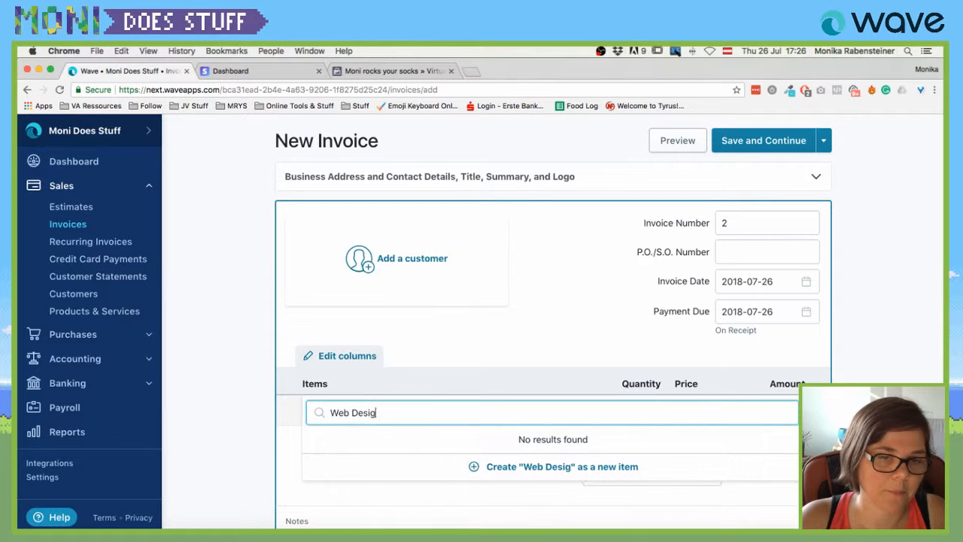
click(506, 469)
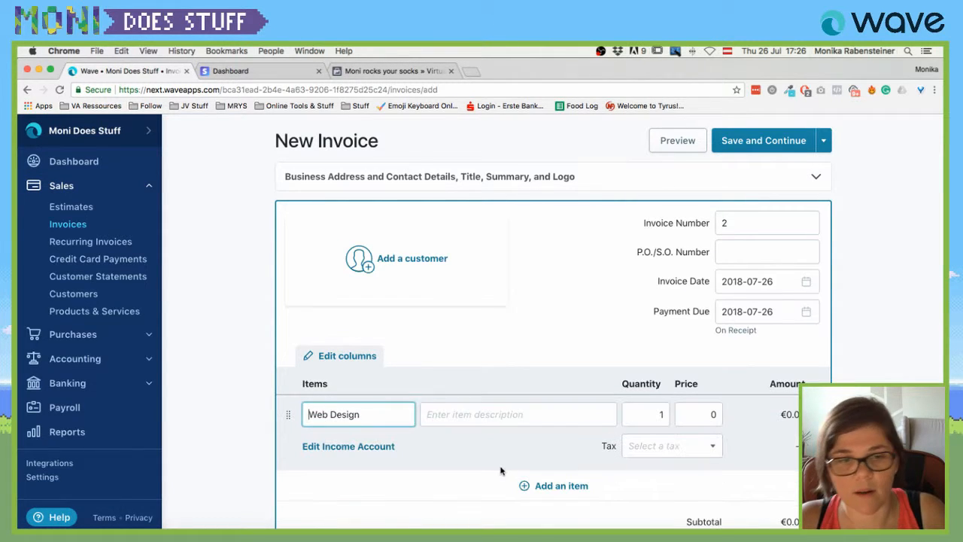
click(485, 414)
text(asjd)
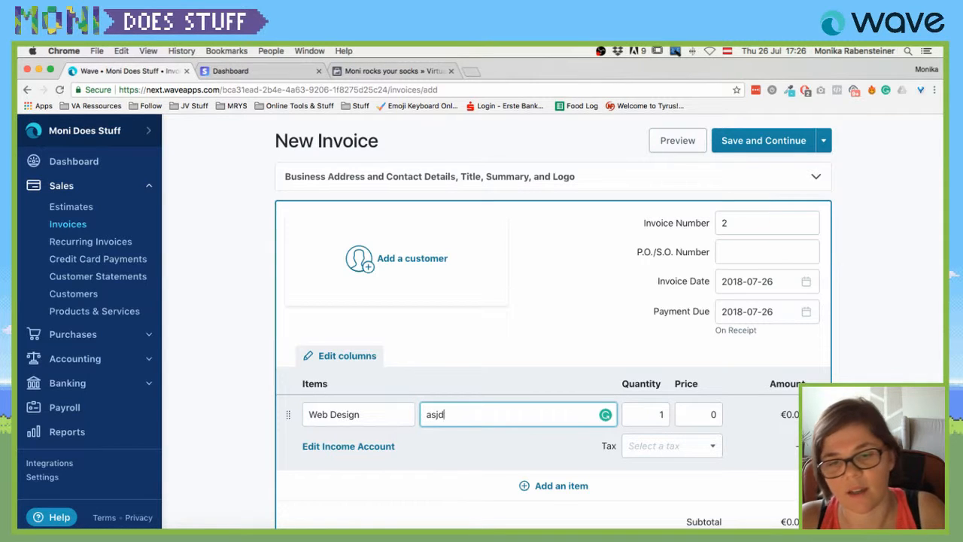
text(faskfaskdfsafäklasjdf d)
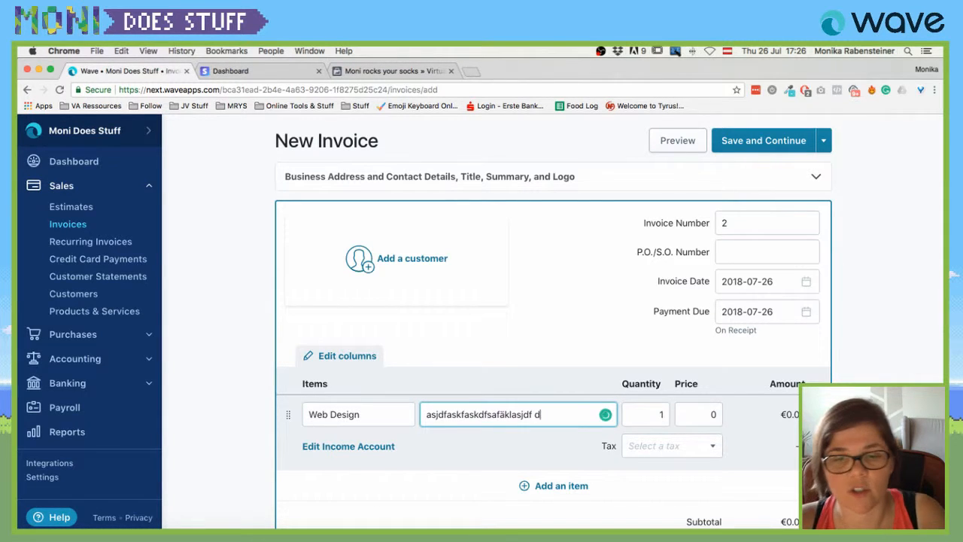
key(Return)
text(5)
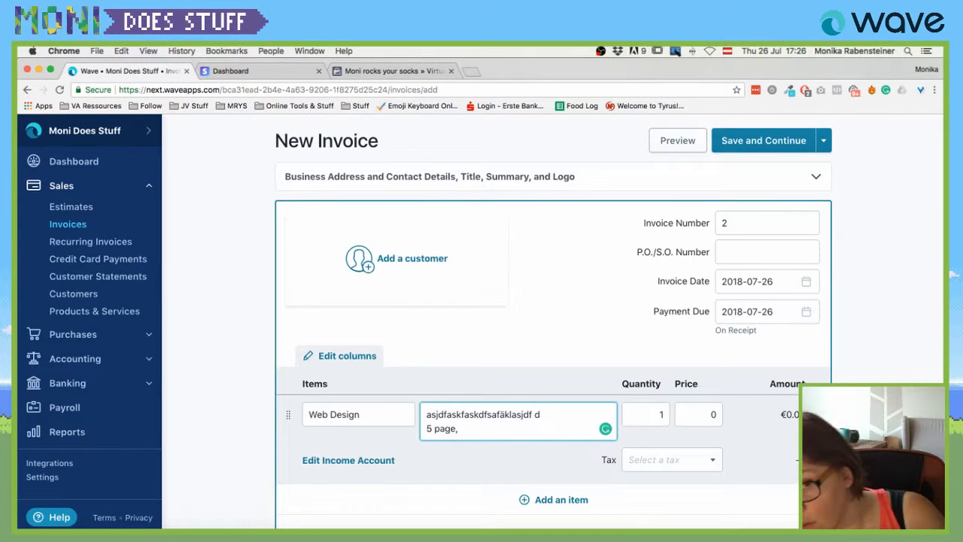
text( page website)
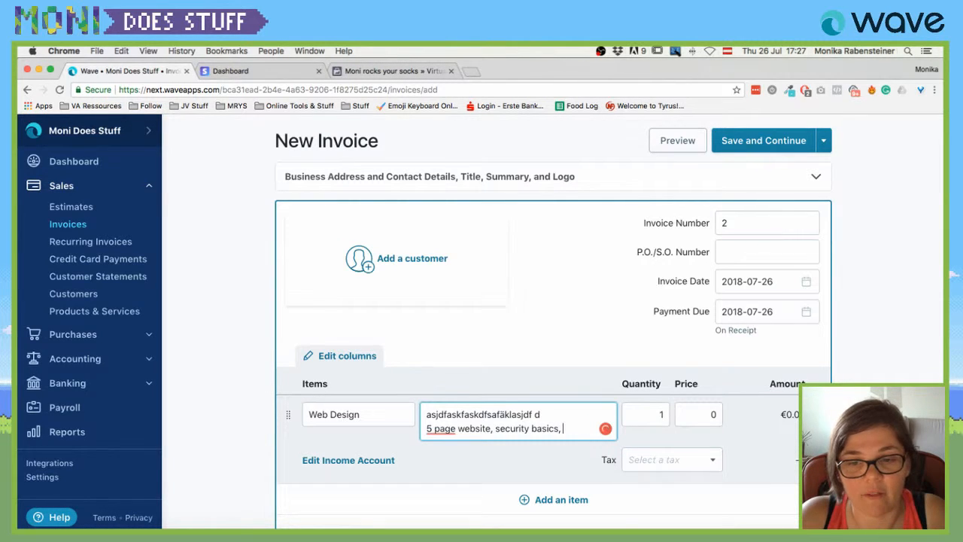
text(on brand, mobile)
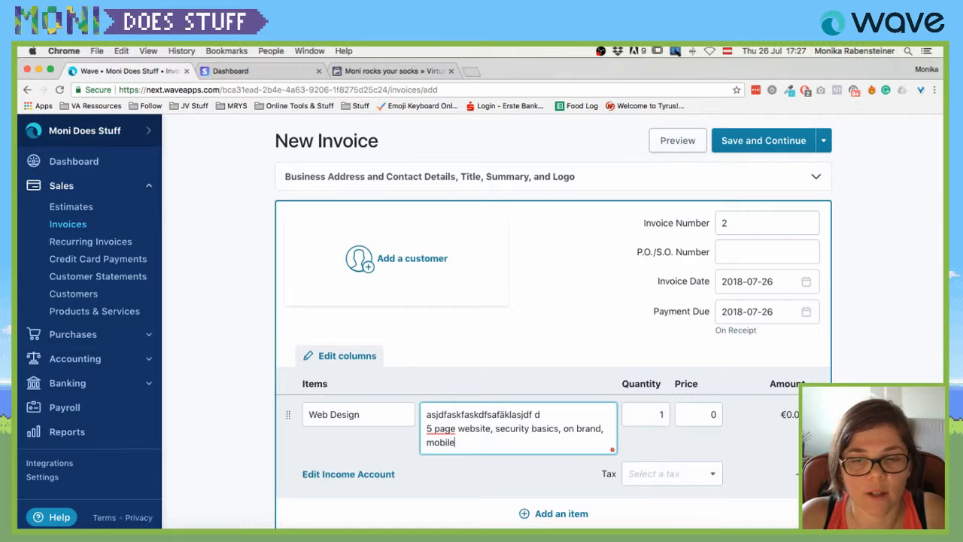
text( friendly bla bla)
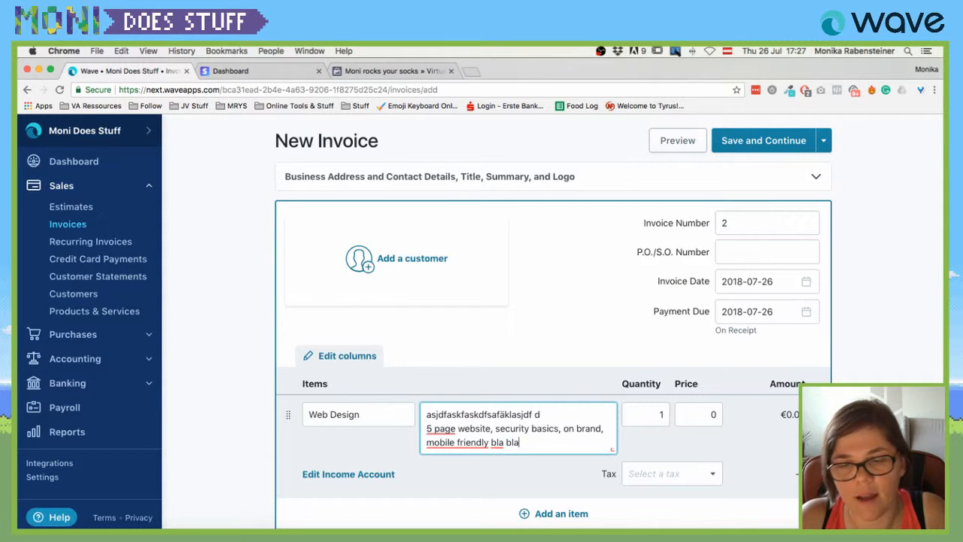
Price the Web Design line at 1200 and review the invoice currency options.
click(698, 414)
text(1200)
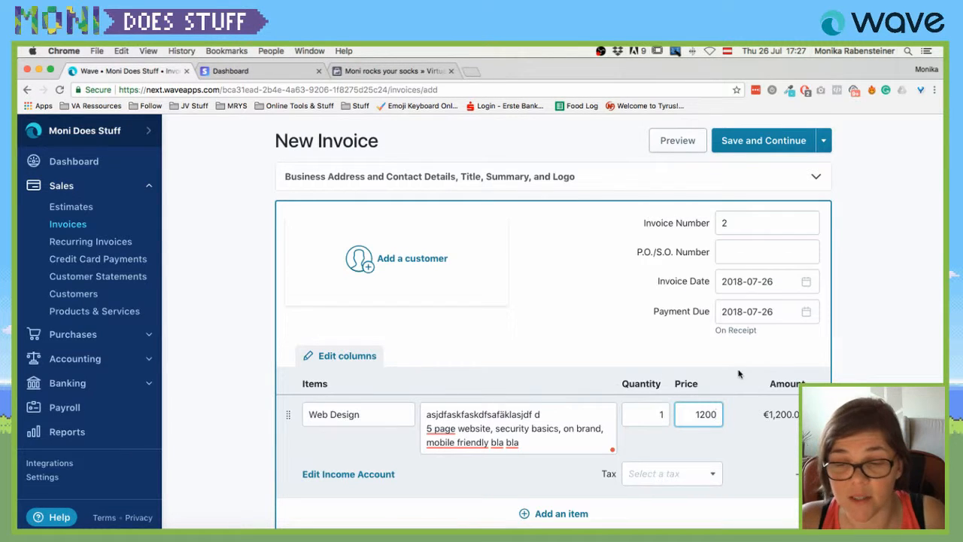
scroll(739, 374, down, 5)
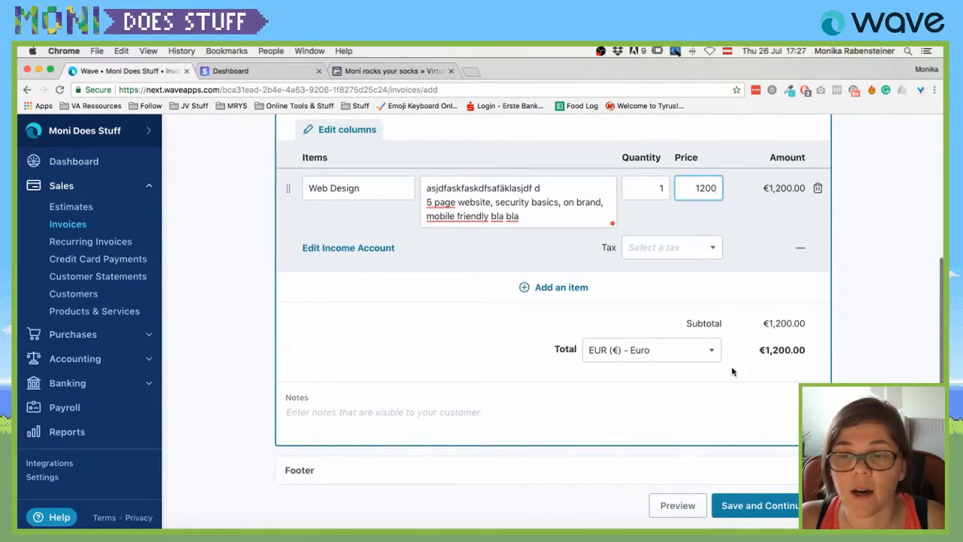
click(705, 350)
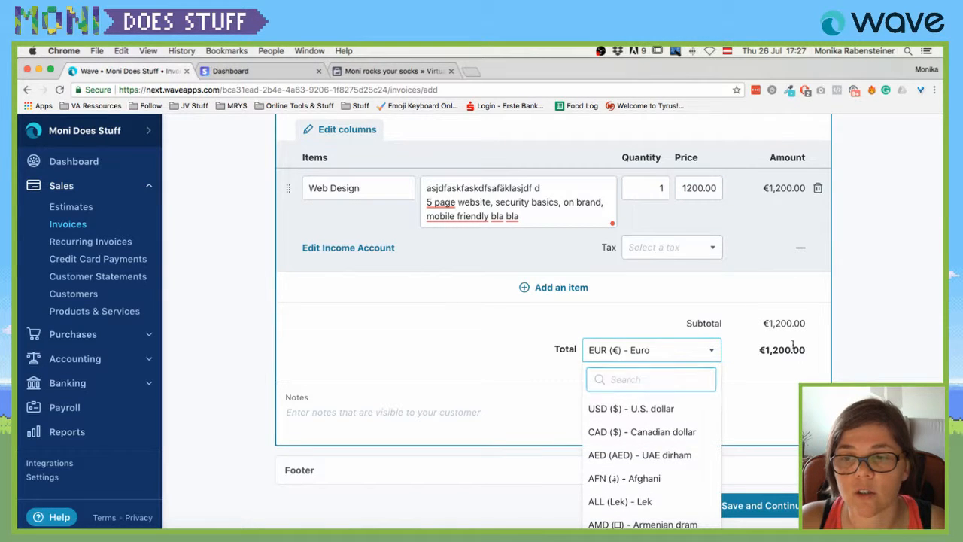
Bill the invoice to Thankful Cow and save it as a draft.
click(767, 507)
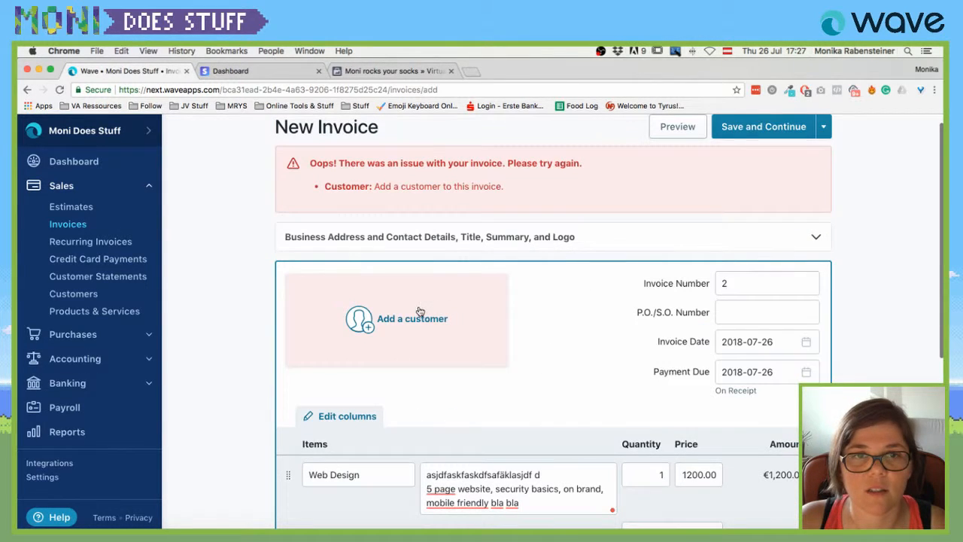
click(423, 311)
click(342, 332)
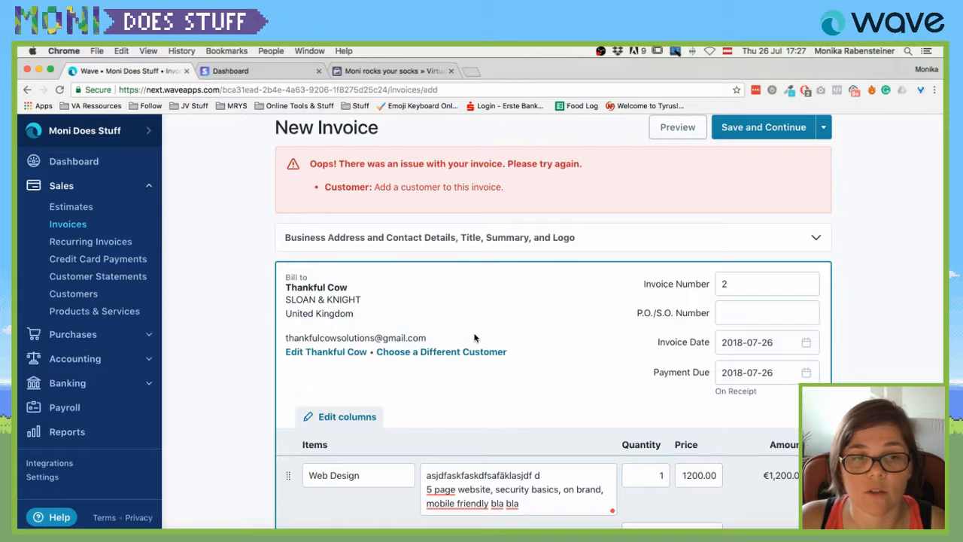
scroll(565, 325, down, 5)
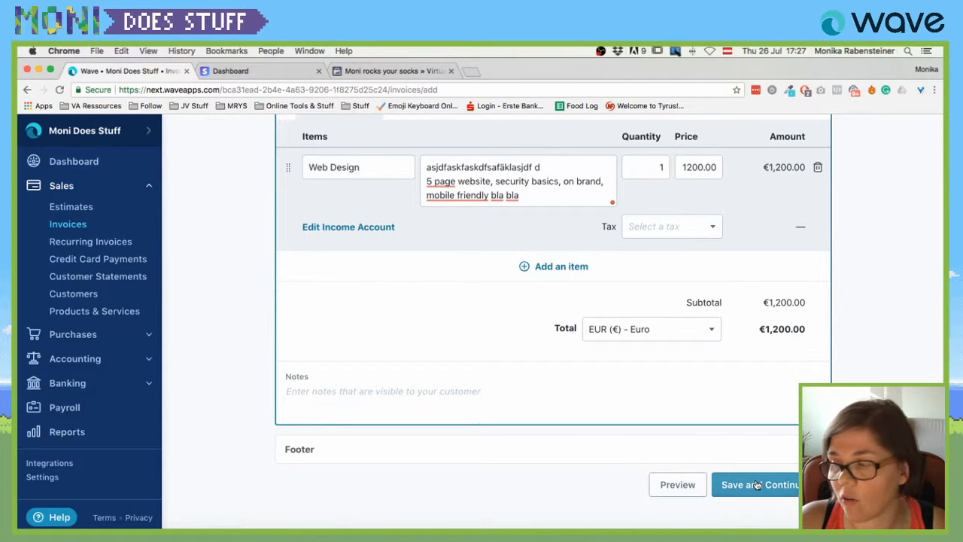
click(757, 486)
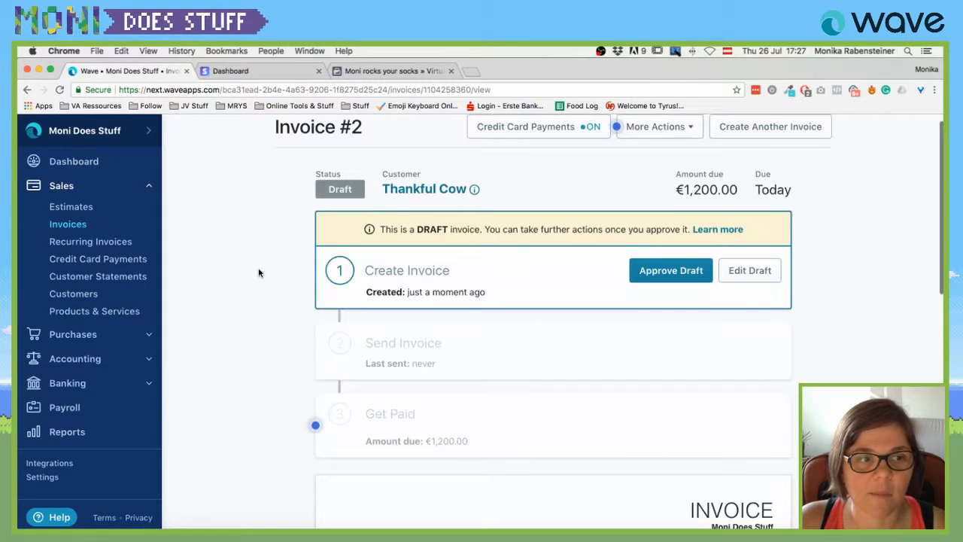
Review the product catalogue showing Web Design at €1,200.00, then go to the empty Estimates page.
click(68, 315)
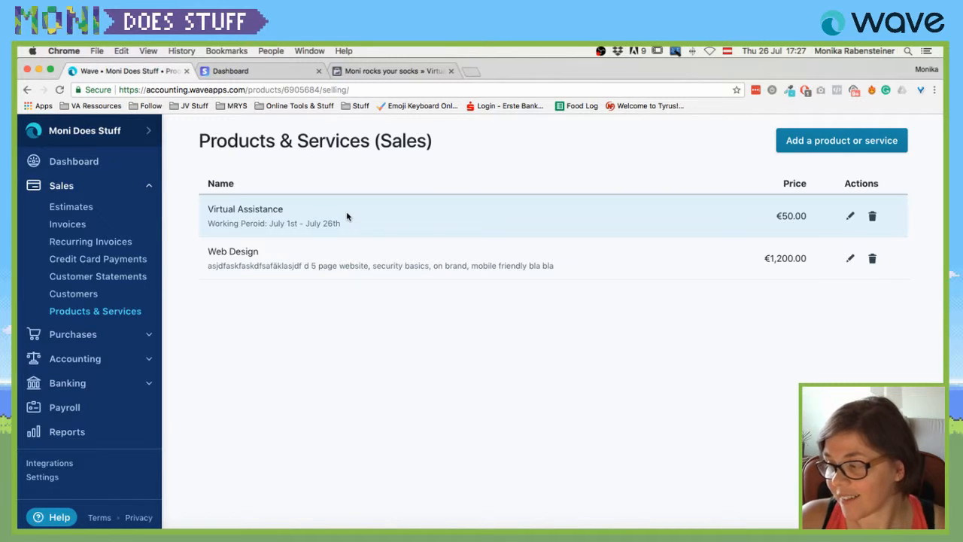
click(66, 214)
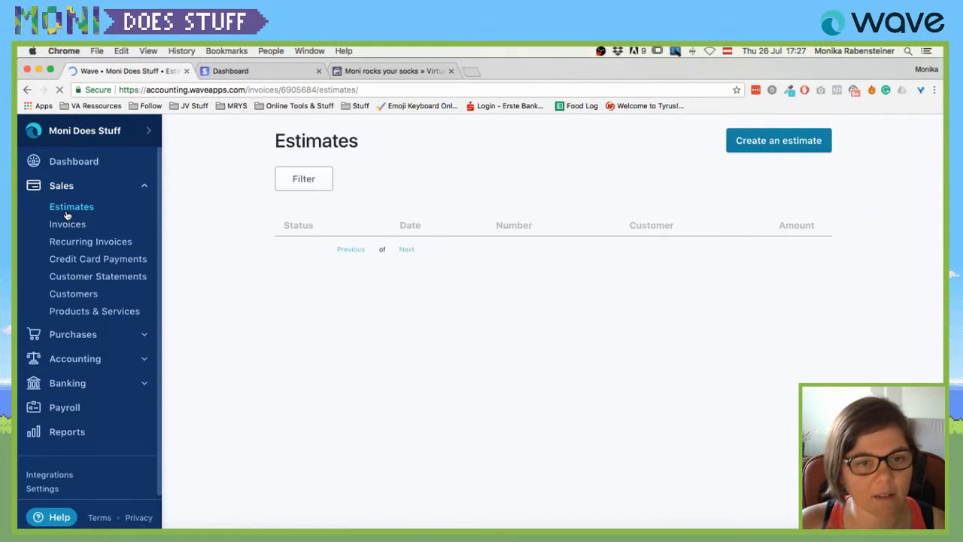
Create and save an estimate for Thankful Cow with one Virtual Assistance line.
click(793, 151)
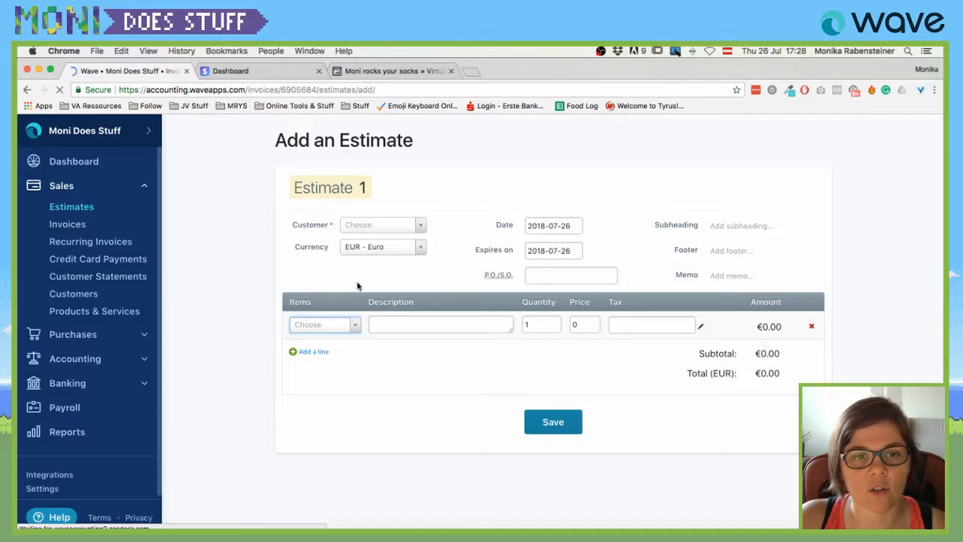
click(350, 325)
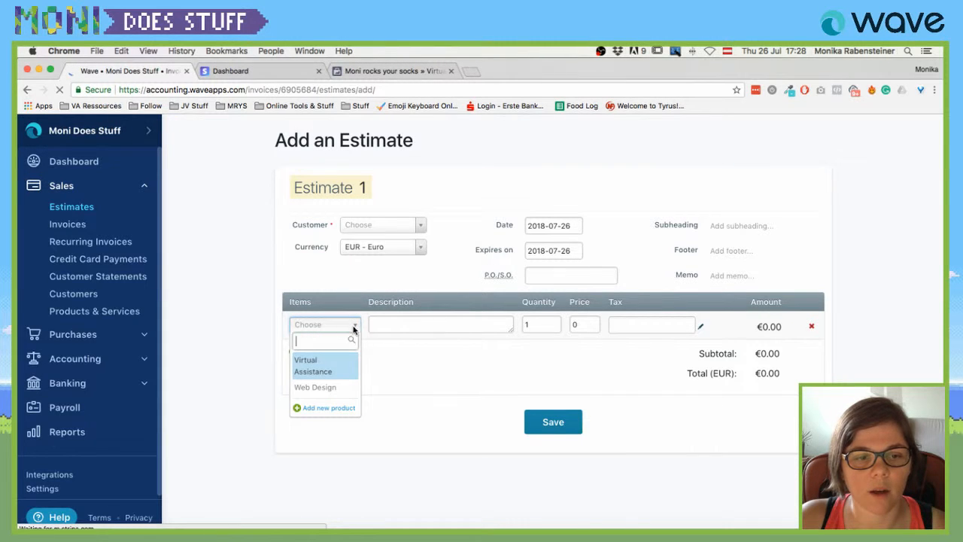
click(321, 374)
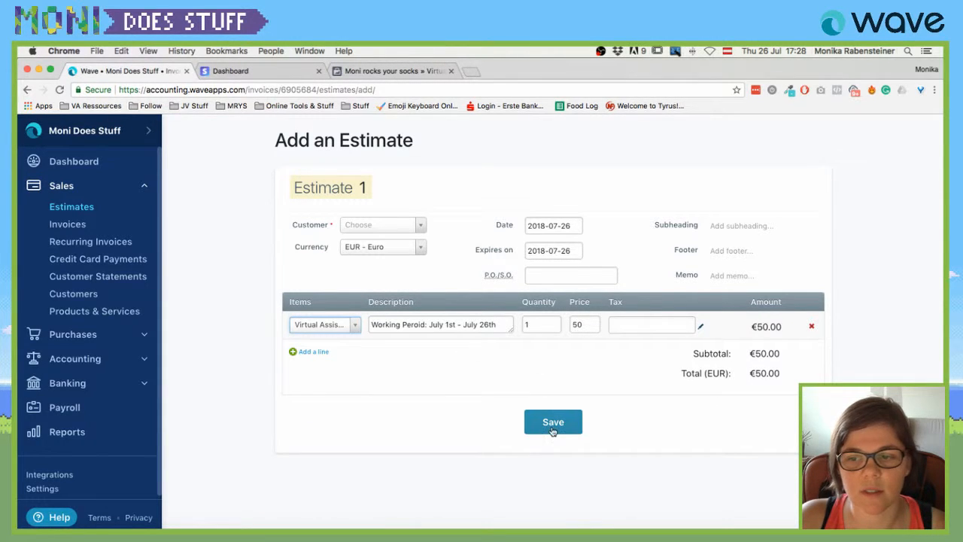
click(424, 224)
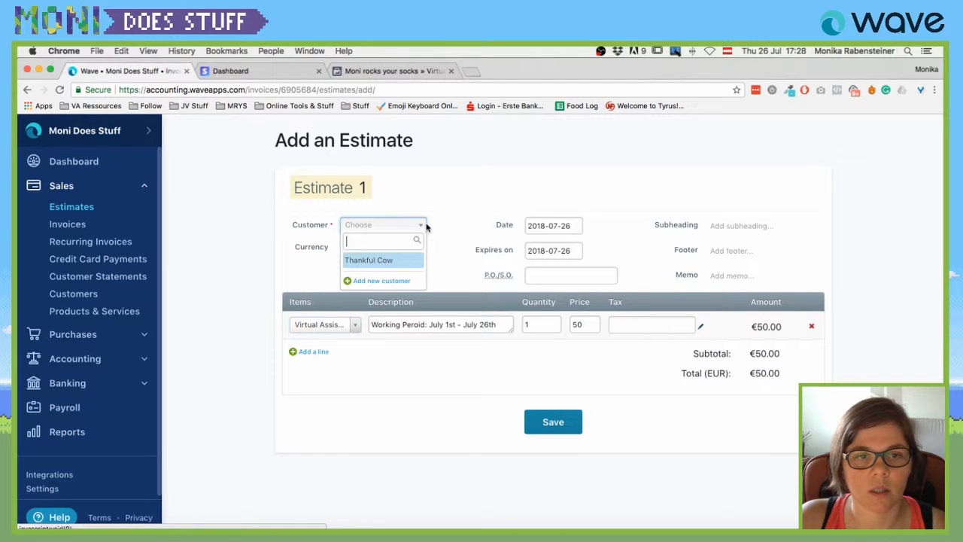
click(362, 259)
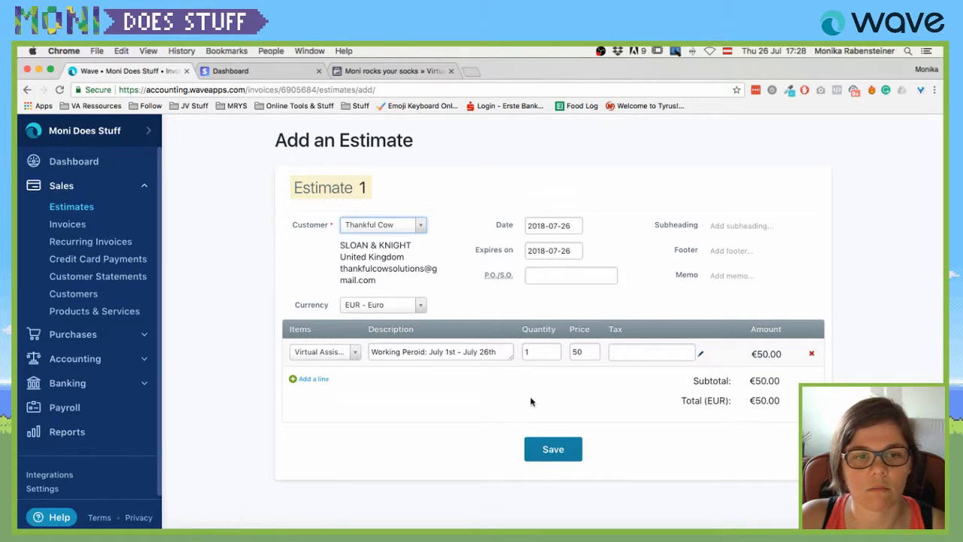
click(553, 449)
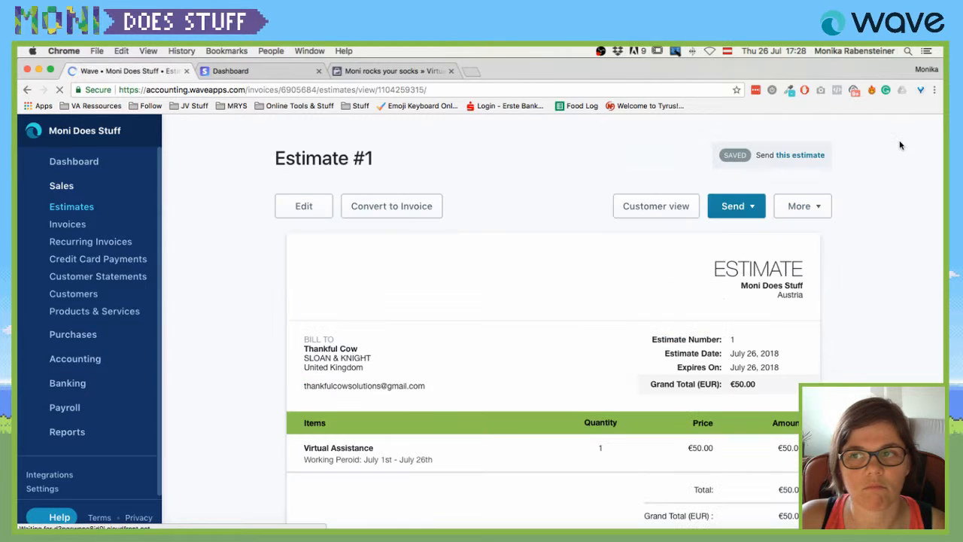
Look over the saved Estimate #1 and open it for editing.
scroll(528, 337, down, 1)
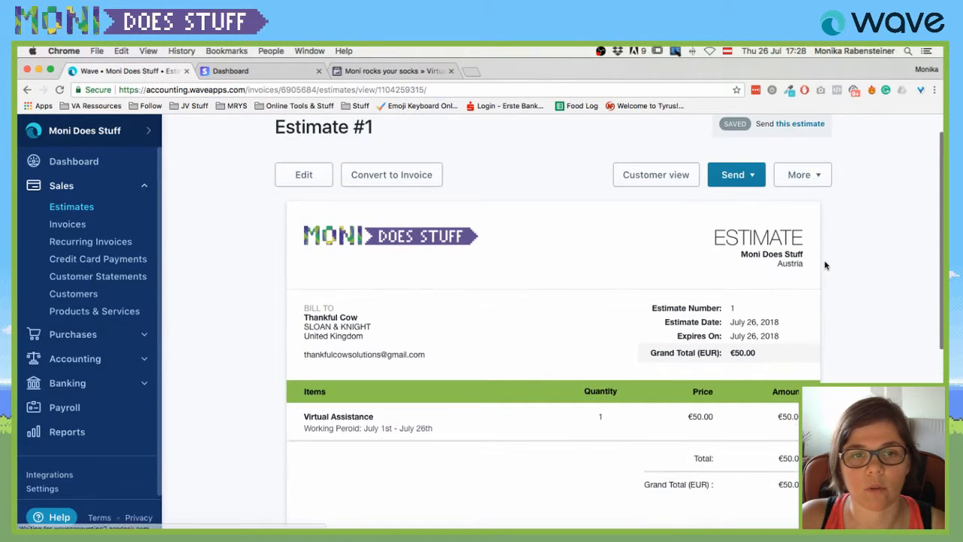
scroll(827, 266, down, 2)
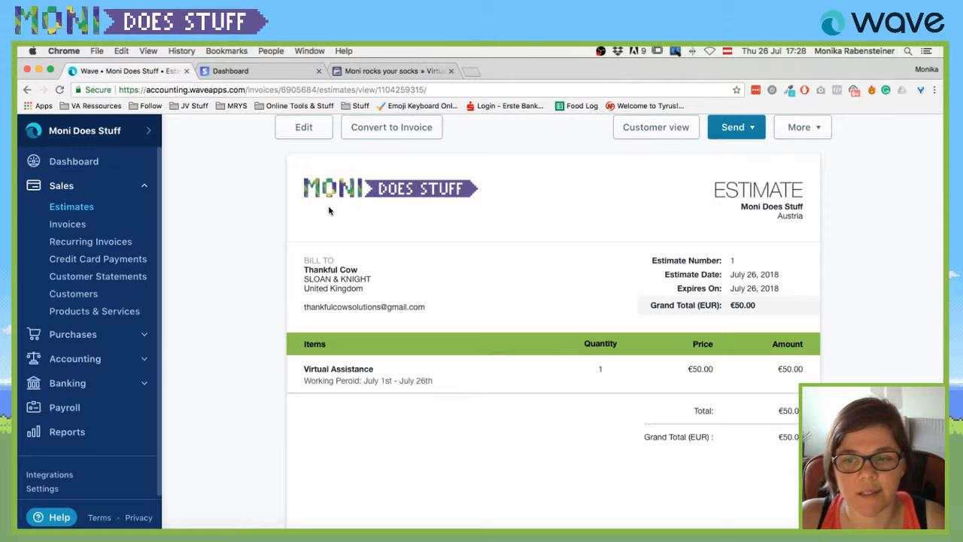
scroll(329, 210, up, 1)
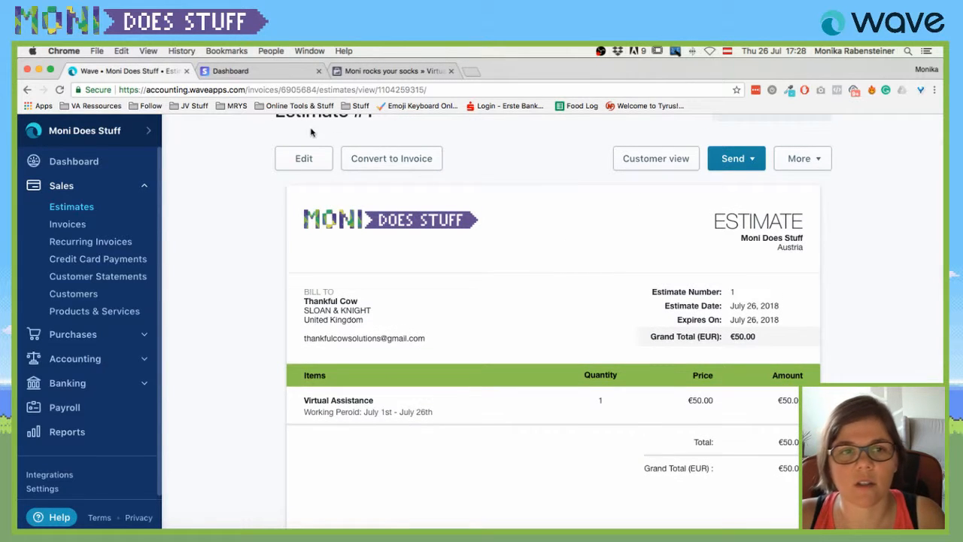
click(304, 159)
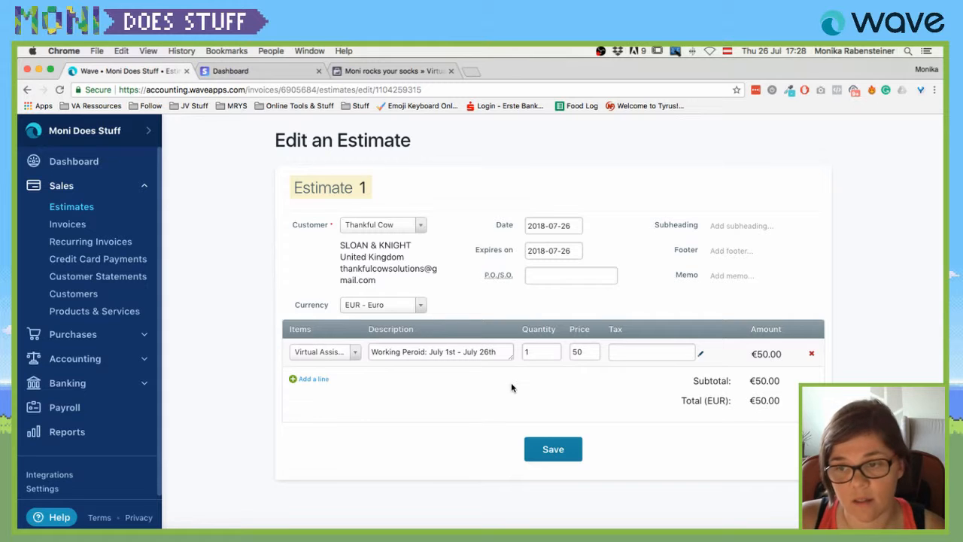
Save Estimate #1 unchanged, then start a new bill from the empty Bills list.
click(552, 451)
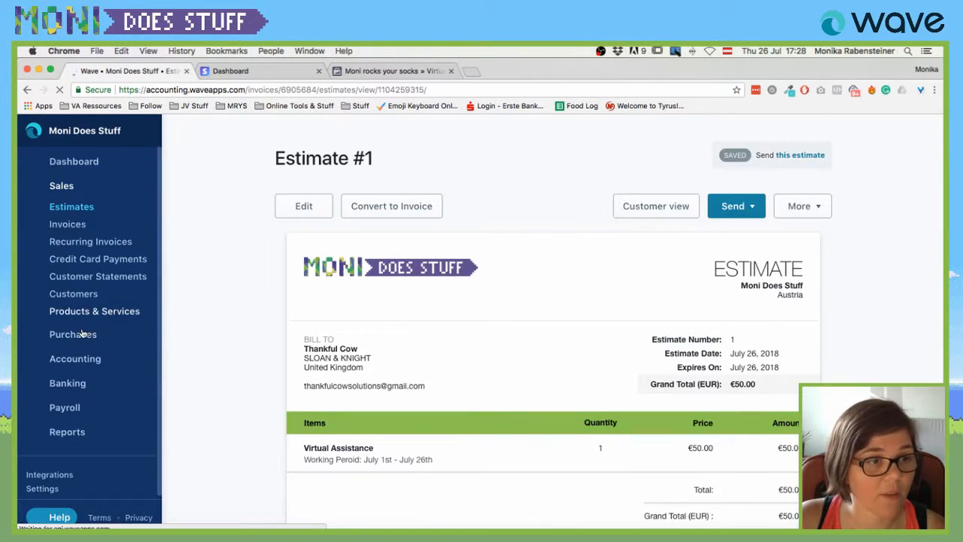
click(80, 335)
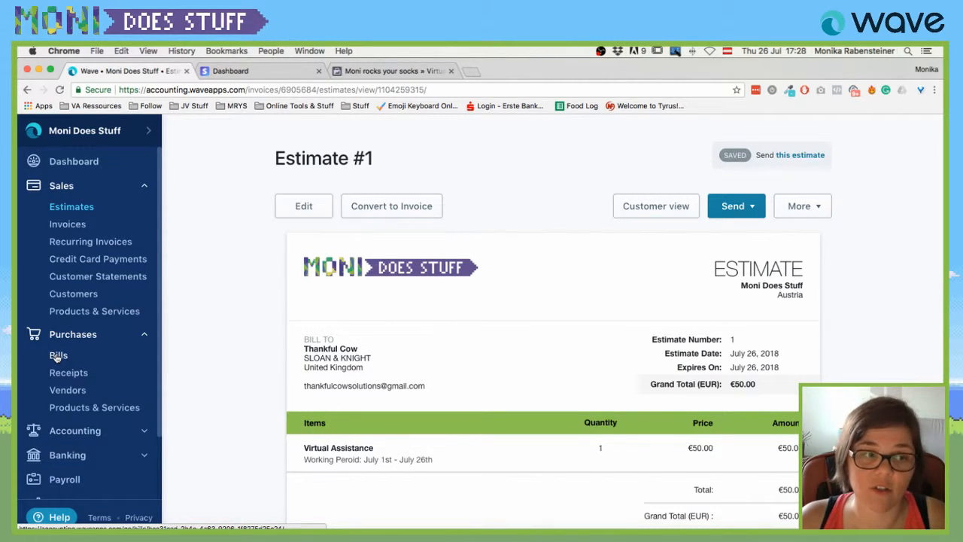
click(58, 356)
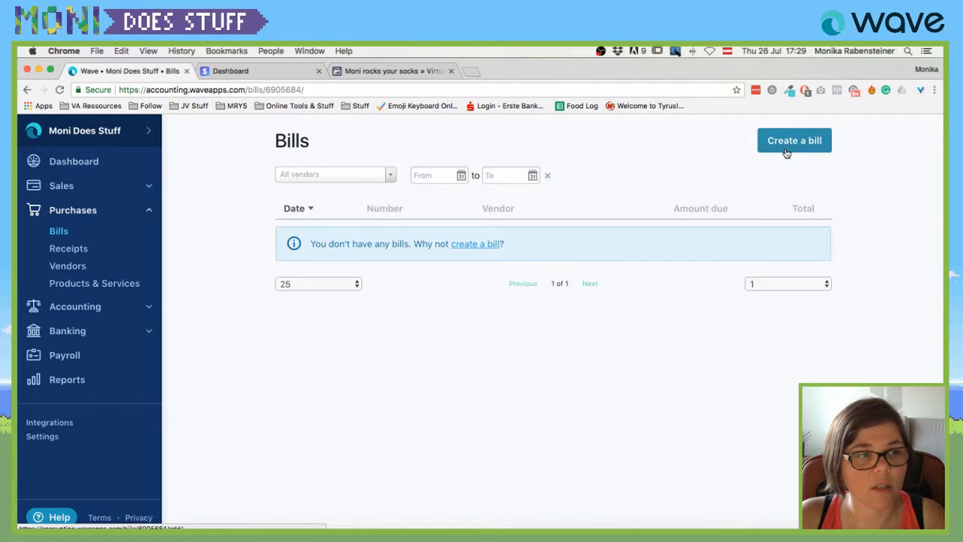
click(787, 153)
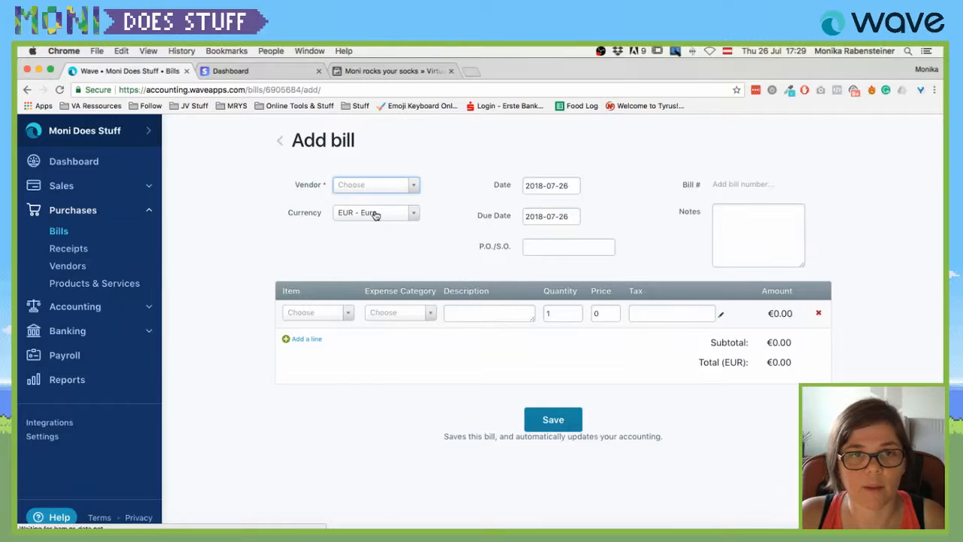
Create the vendor Yesss Mobile Phone and assign it to the new bill.
click(388, 187)
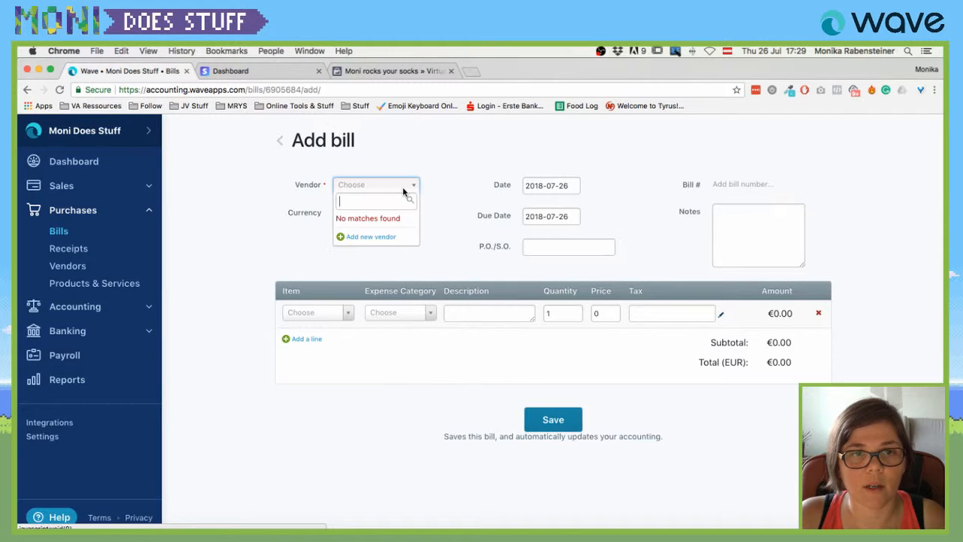
click(361, 238)
click(484, 223)
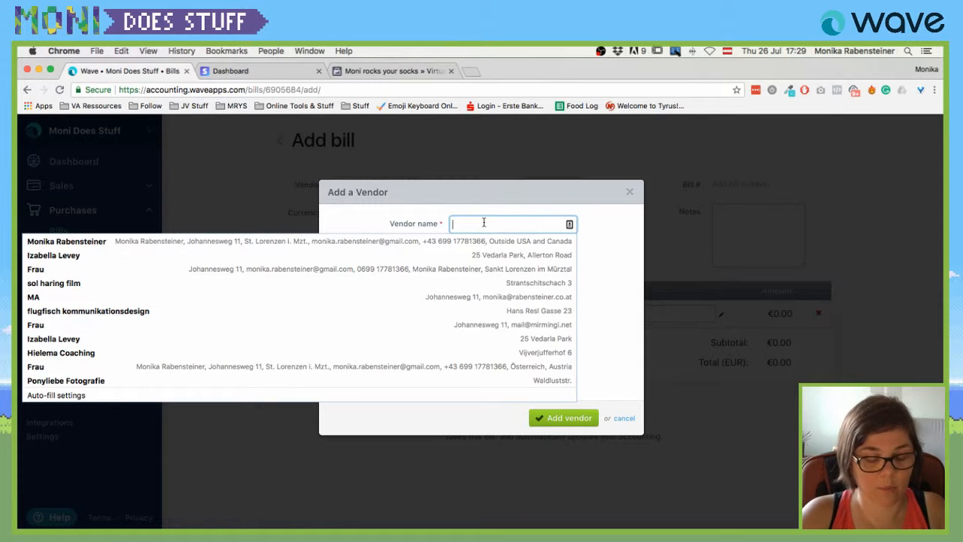
text(Yess)
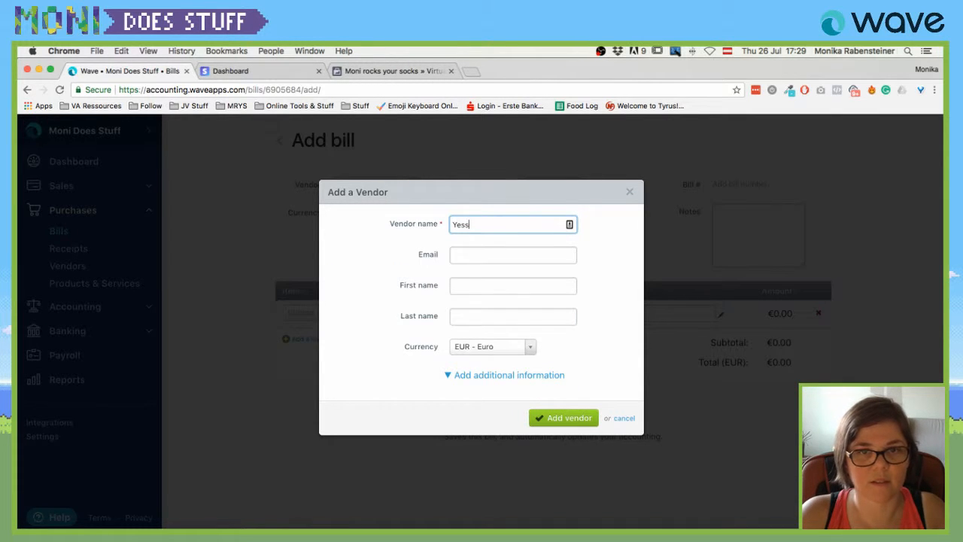
key(Tab)
key(Tab)
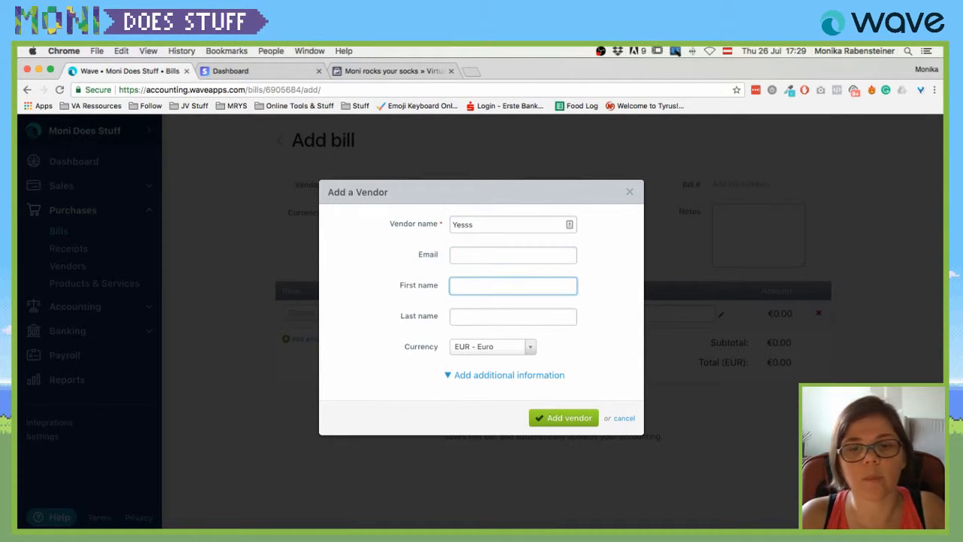
click(538, 382)
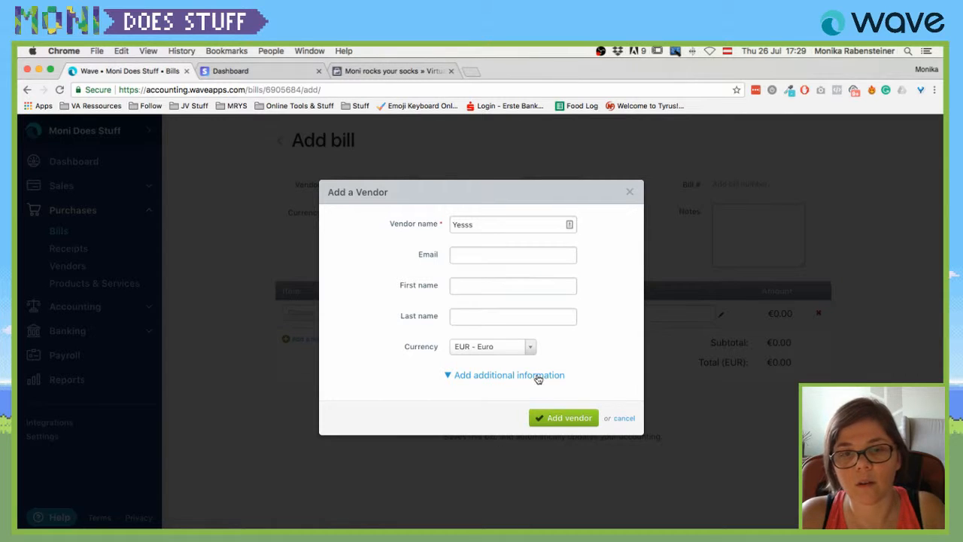
click(499, 224)
text(K)
text(obile Phone)
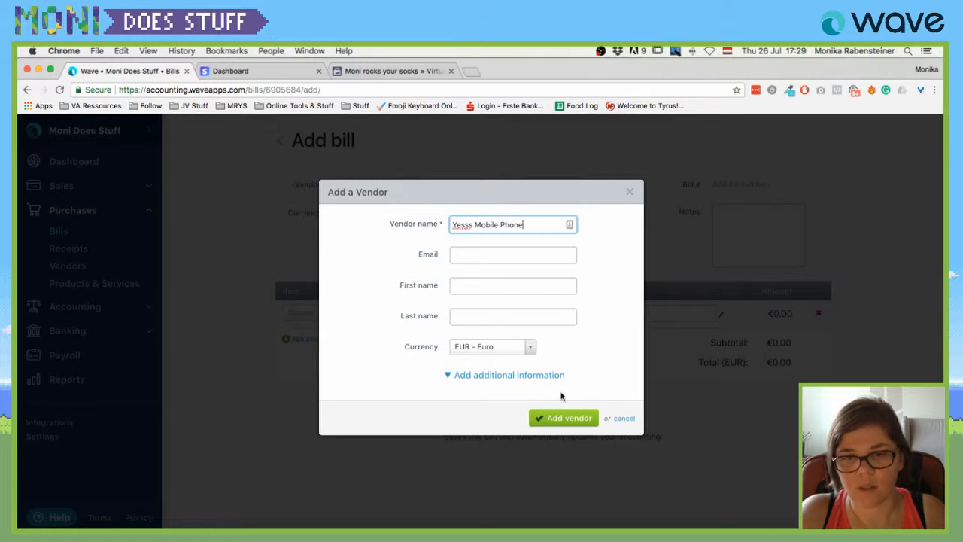
click(567, 419)
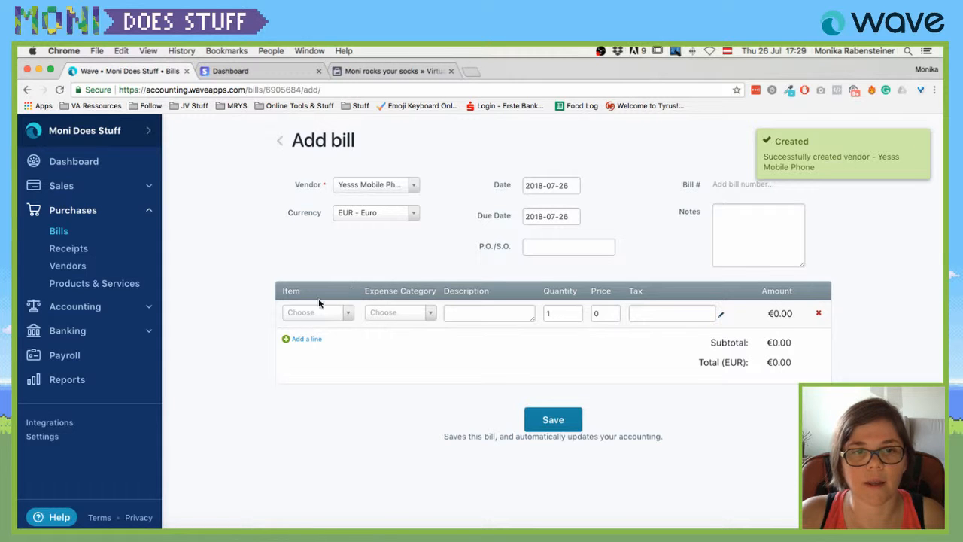
click(340, 313)
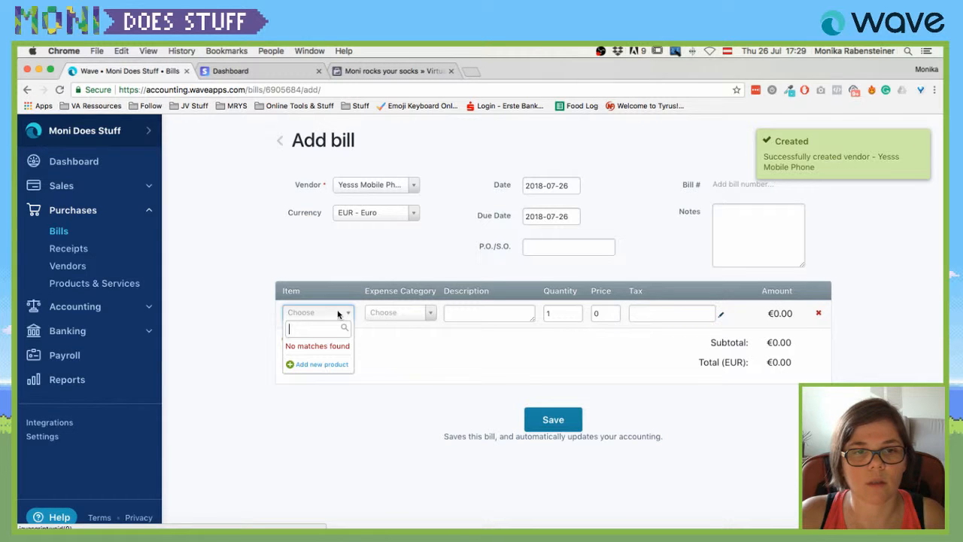
Add a Phone Bill product under Telephone – Wireless priced 14 as the bill line.
click(325, 365)
click(510, 224)
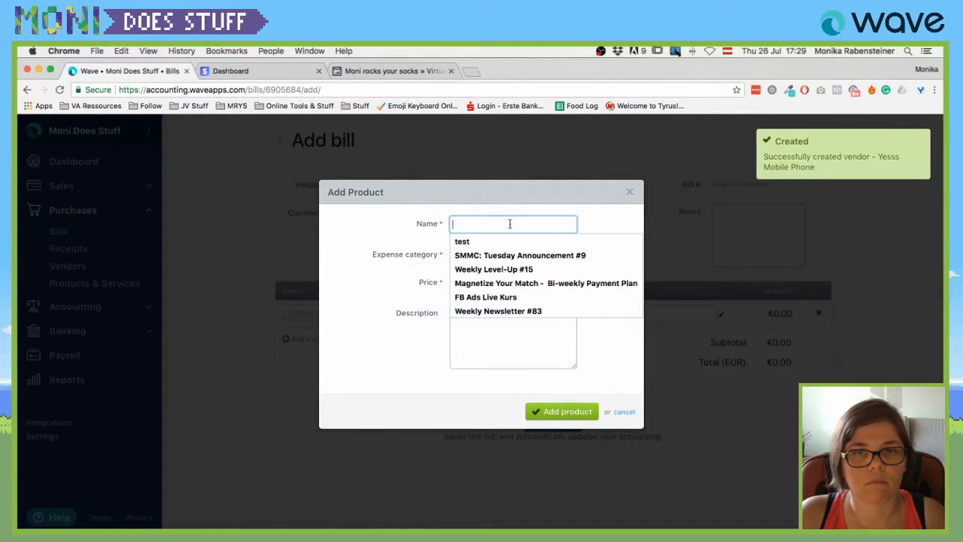
click(423, 258)
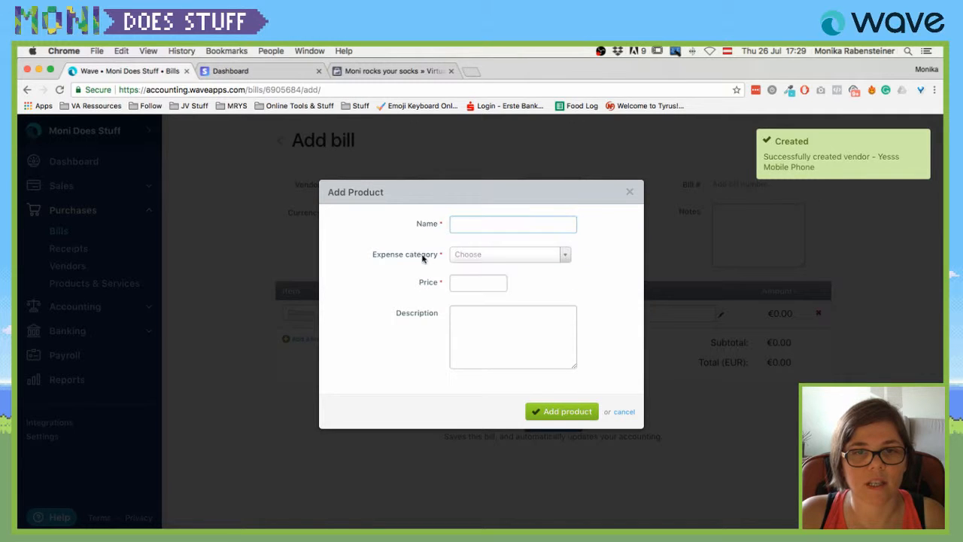
click(473, 226)
text(Phone)
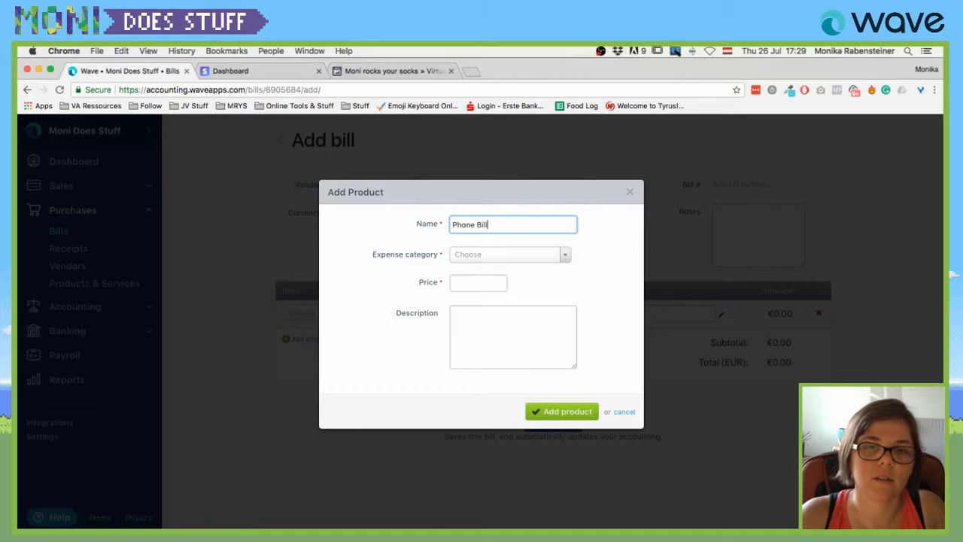
text( Bill)
click(490, 254)
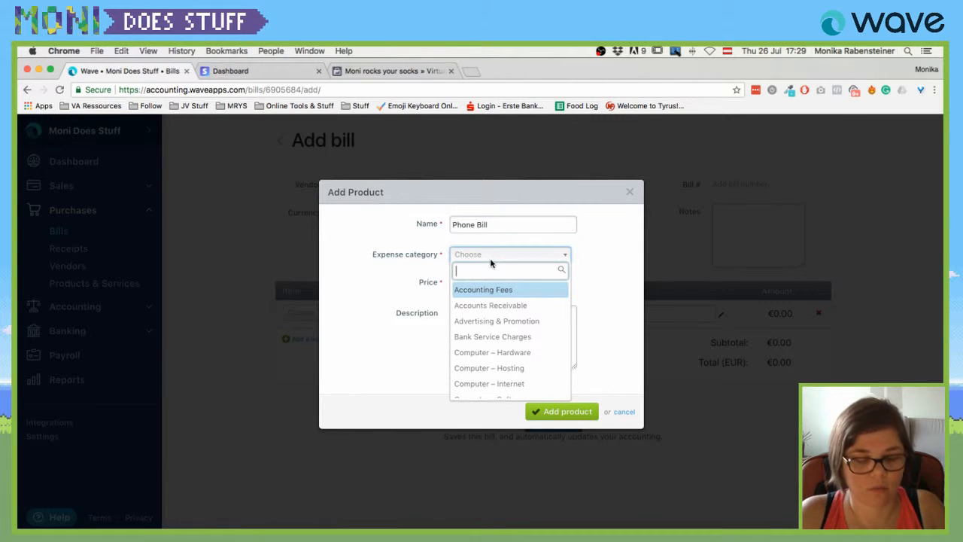
text(pho)
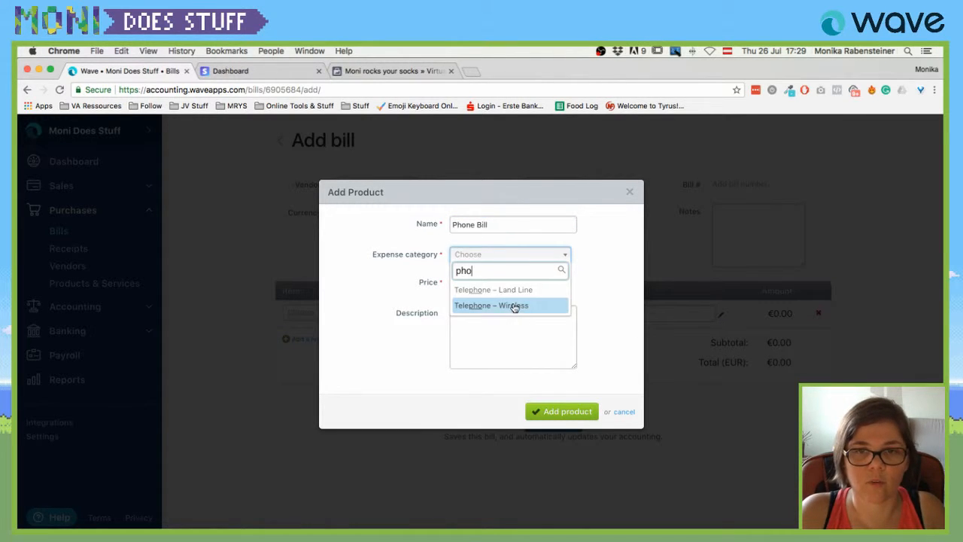
click(514, 305)
click(490, 329)
click(476, 283)
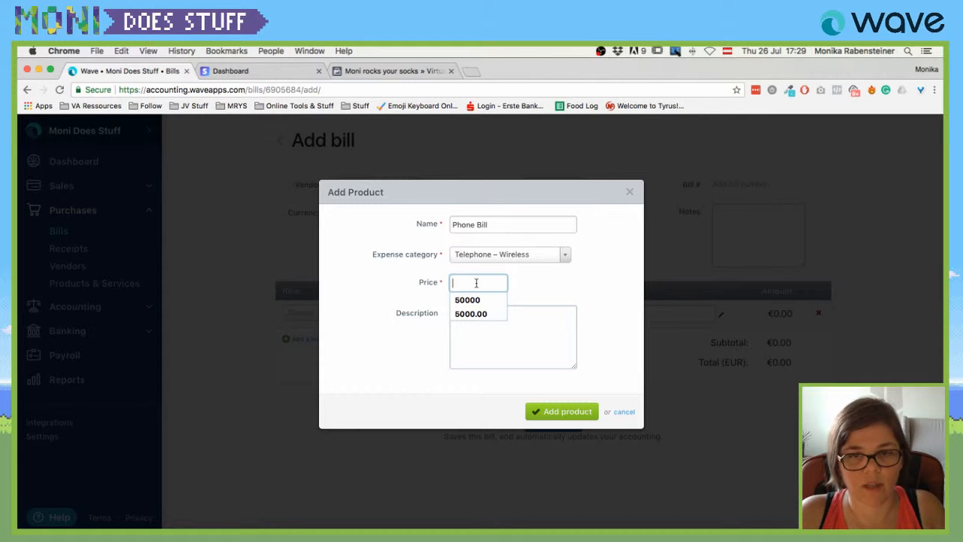
text(14)
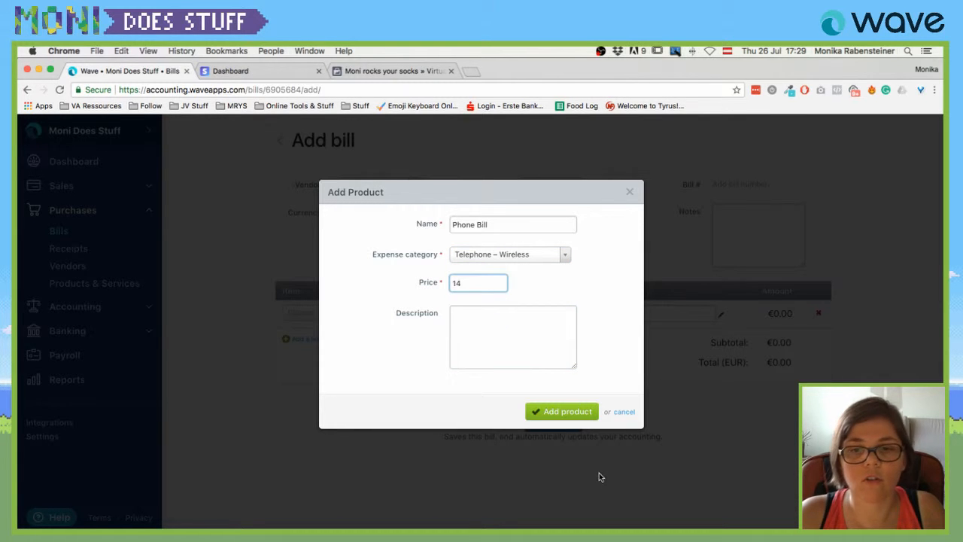
click(566, 413)
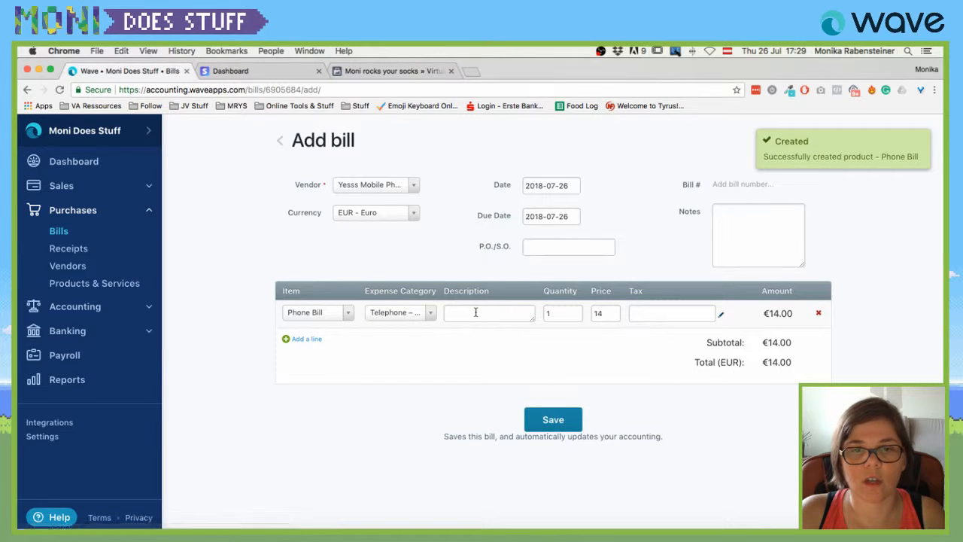
Date the bill July 25, 2018 and save it.
click(546, 185)
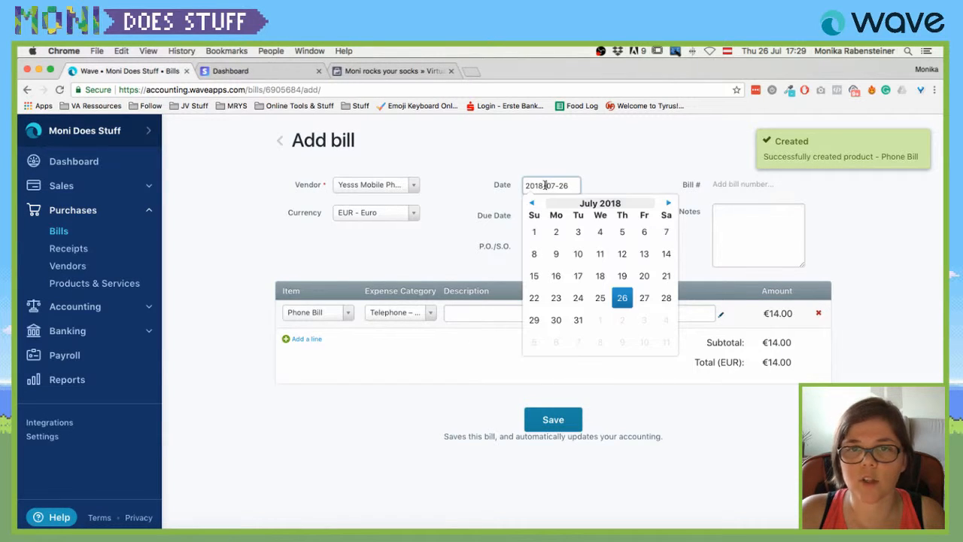
click(600, 299)
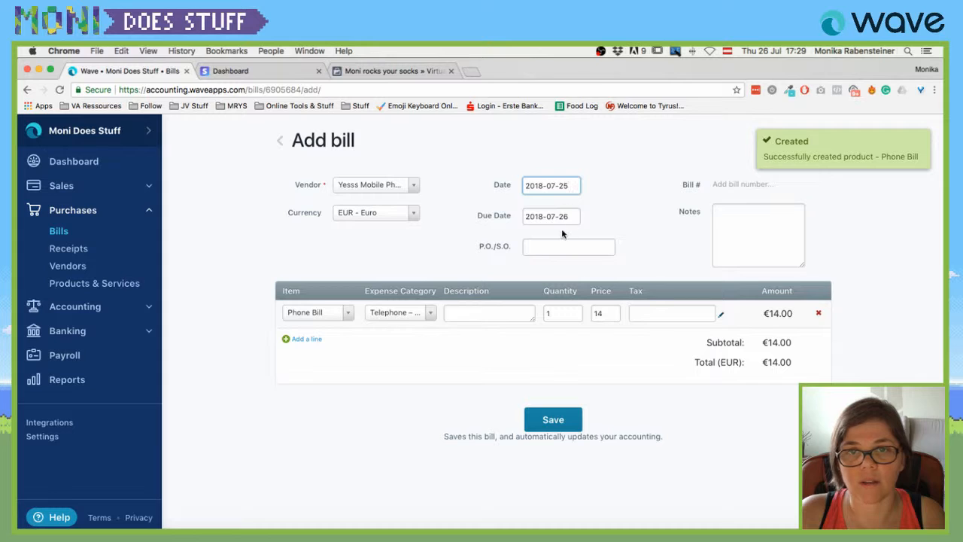
click(553, 425)
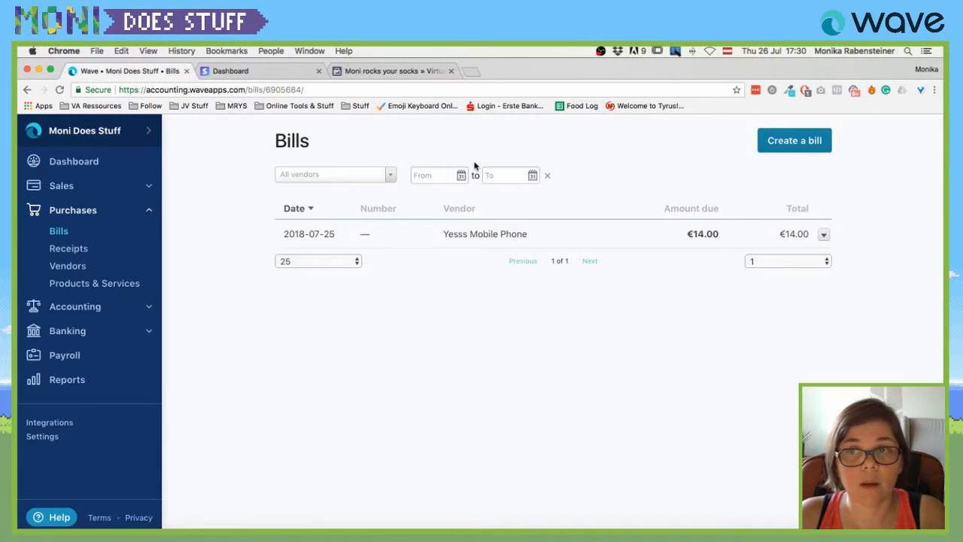
Open Accounting > Transactions and filter the list to the Cash on Hand account.
click(65, 312)
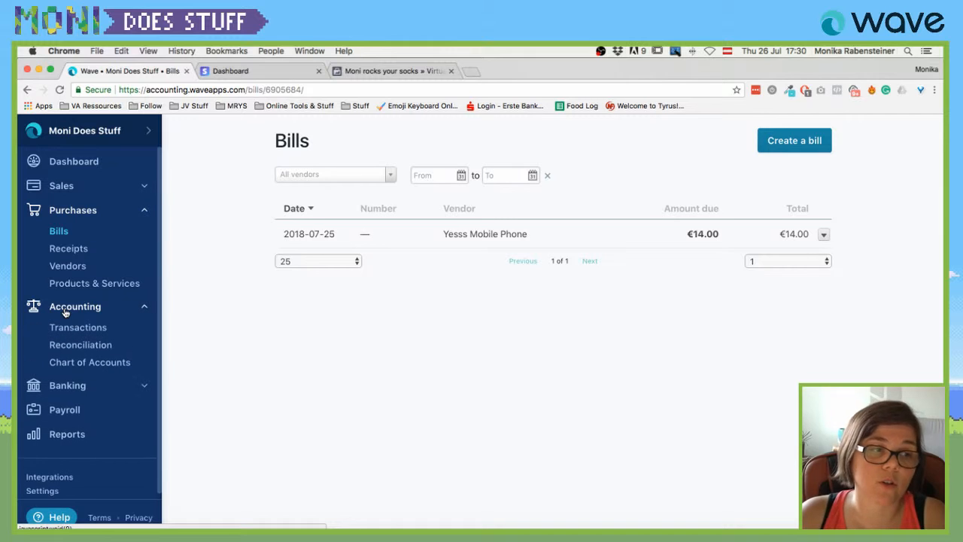
click(79, 328)
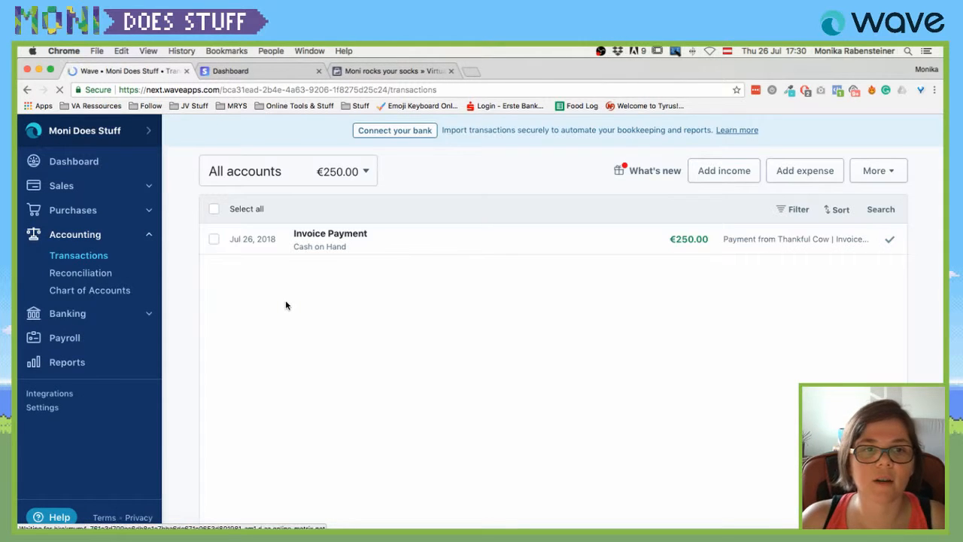
click(360, 173)
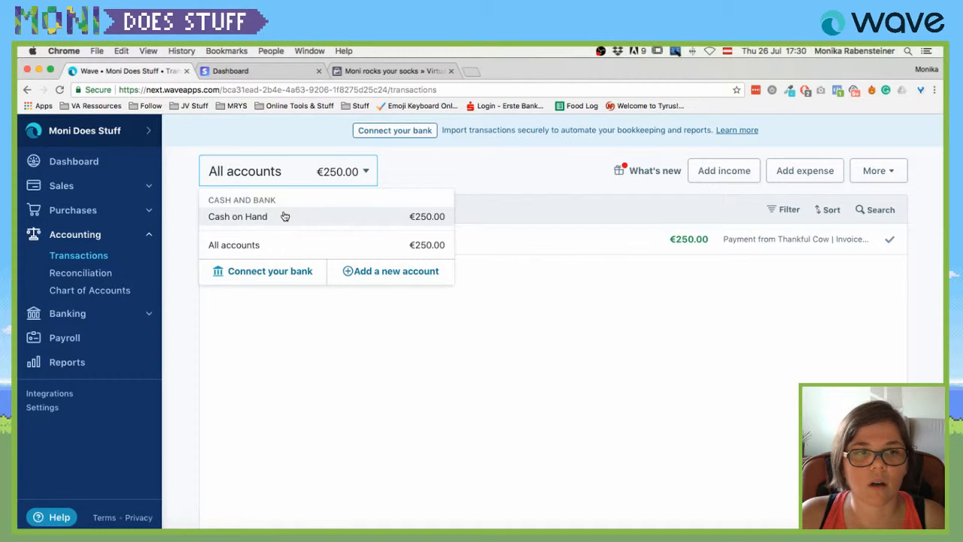
click(591, 193)
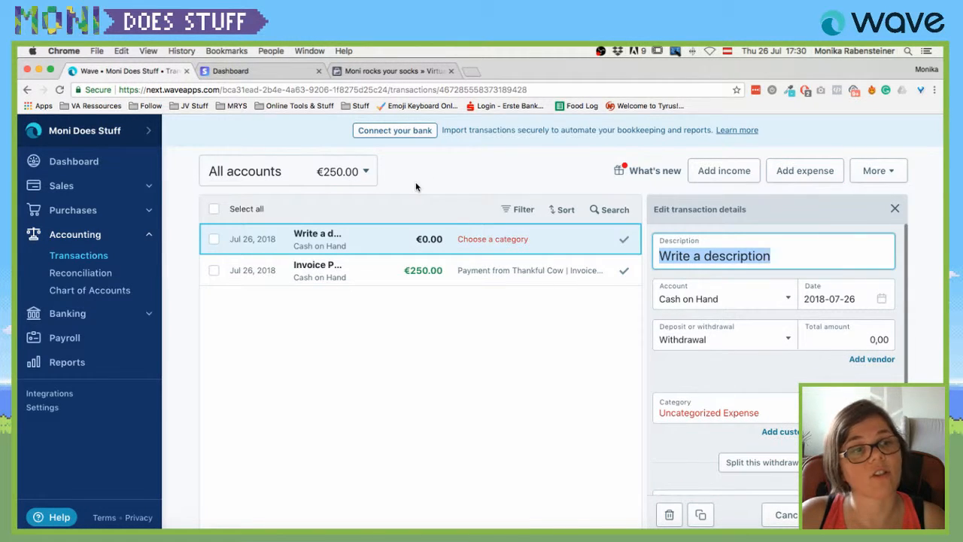
Expand the Purchases section in the sidebar again.
click(75, 211)
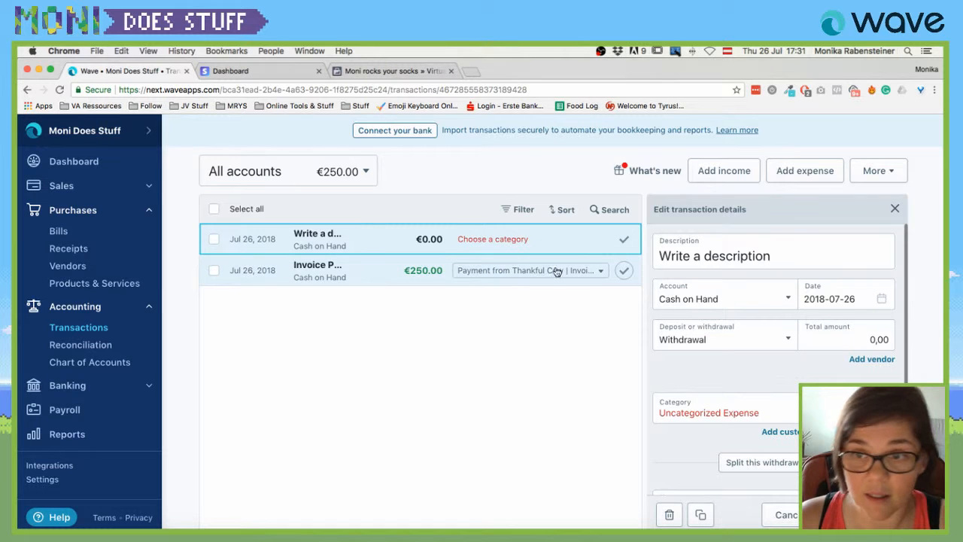
Replace the new transaction's description with 'Phone Bill'.
click(734, 260)
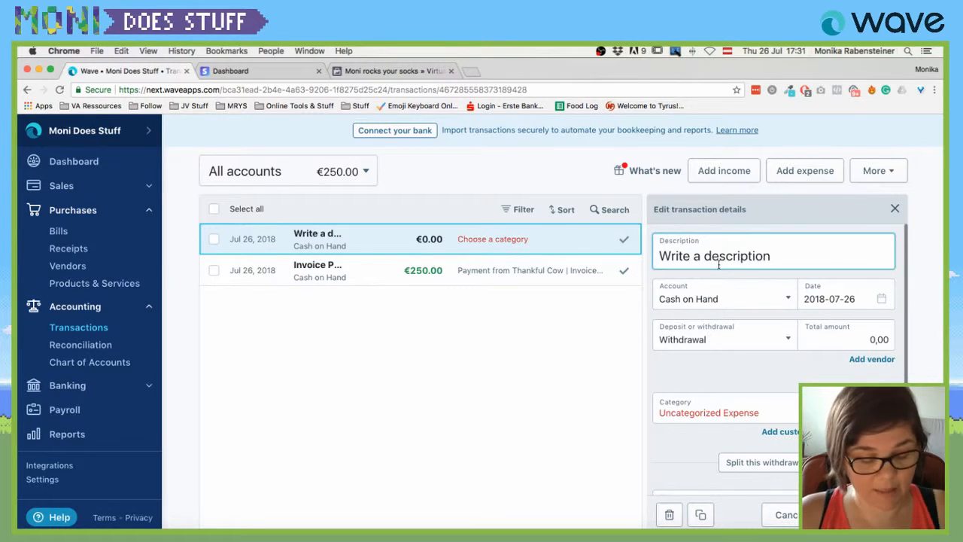
key(super+a)
text(Phone)
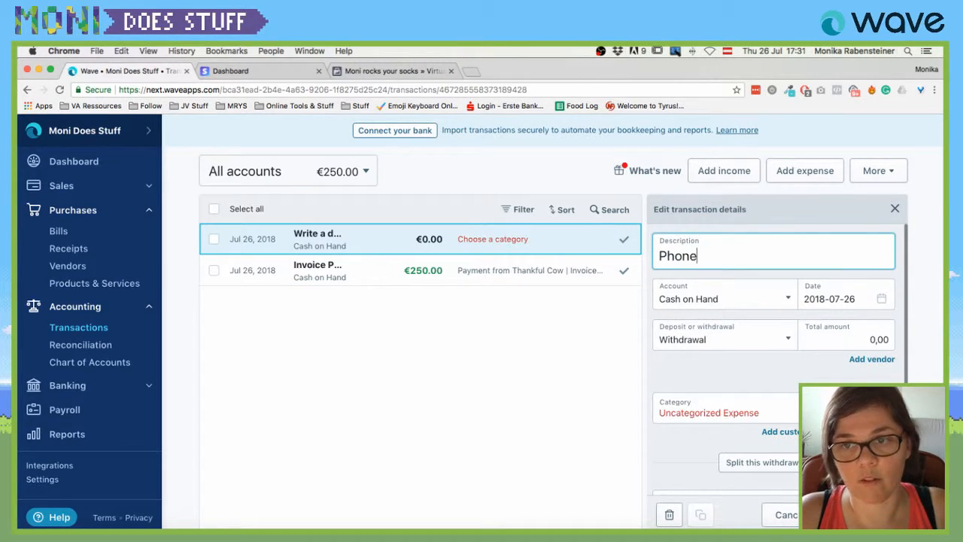
text( PBi)
key(BackSpace)
key(BackSpace)
key(BackSpace)
text(Bill)
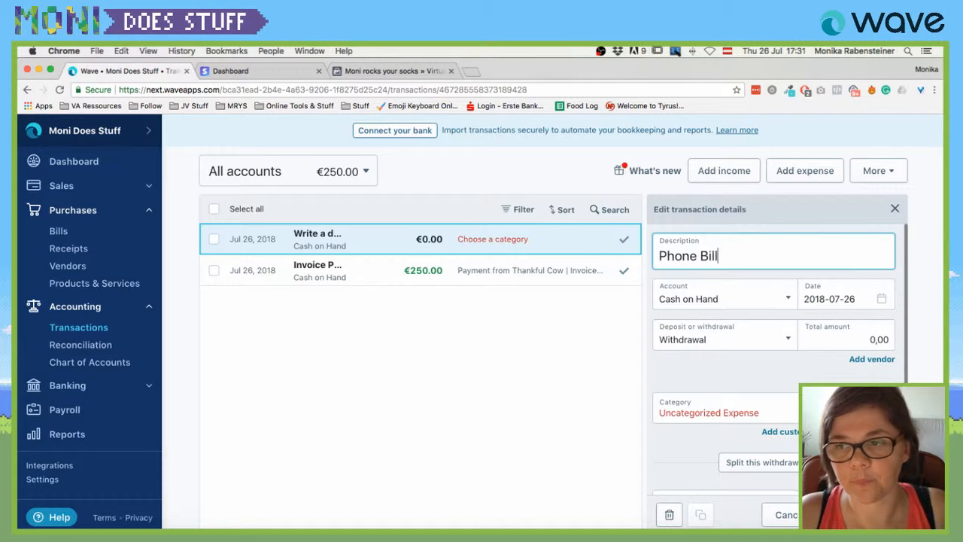
Assign the transaction to the Owner Investment / Drawings account.
click(782, 309)
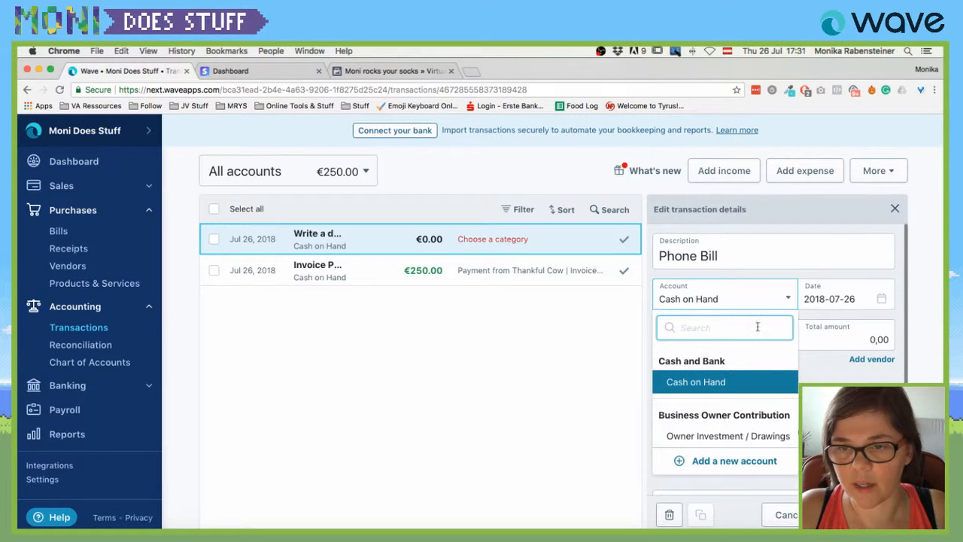
click(711, 436)
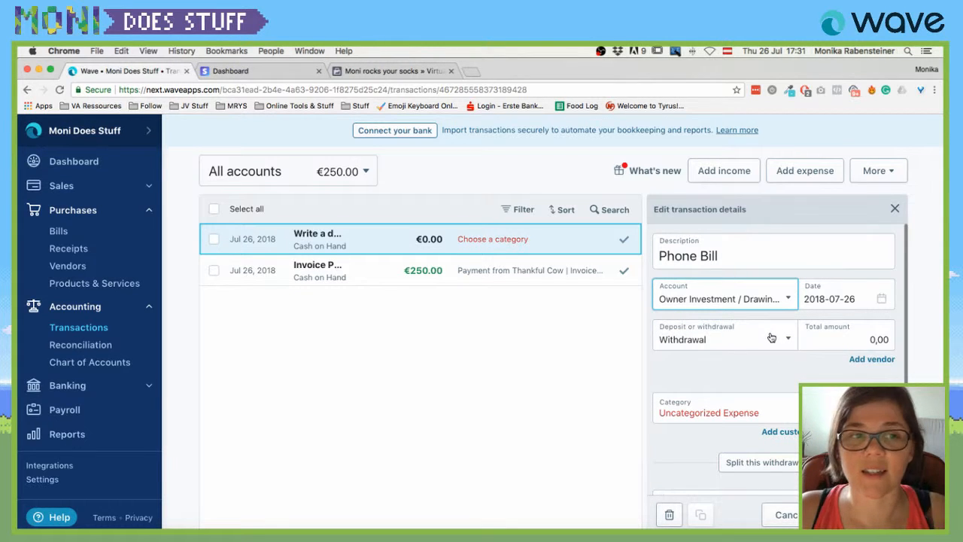
scroll(771, 445, down, 2)
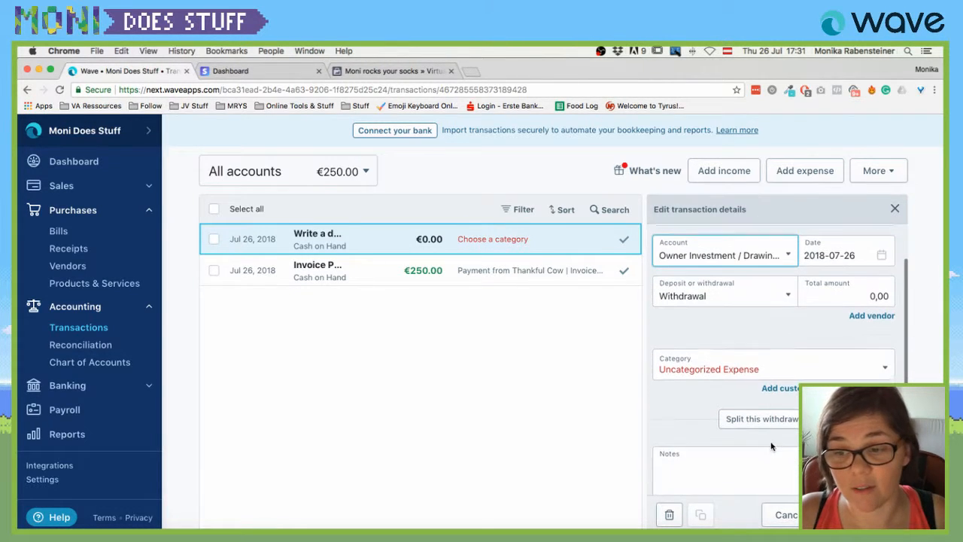
click(730, 386)
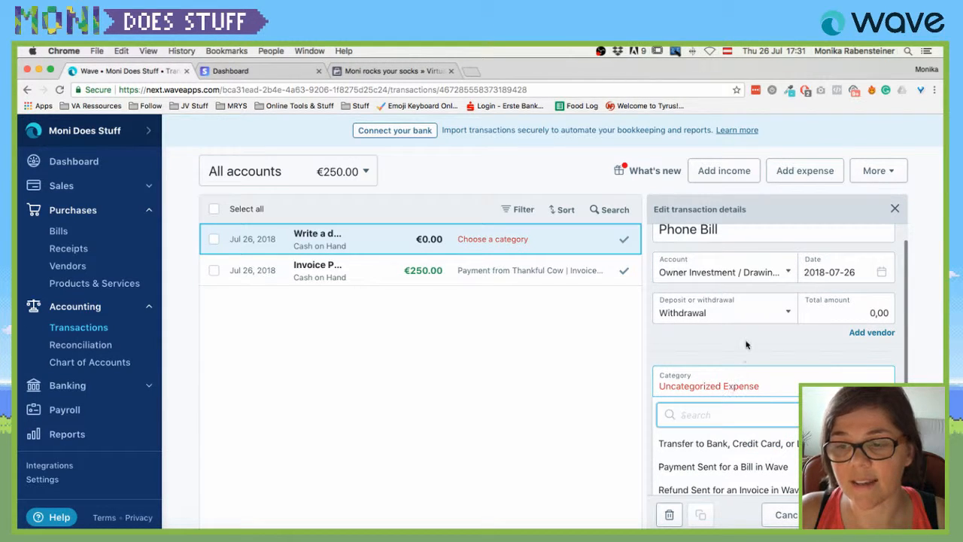
Set the transaction's total amount to 14,00.
click(856, 304)
text(14)
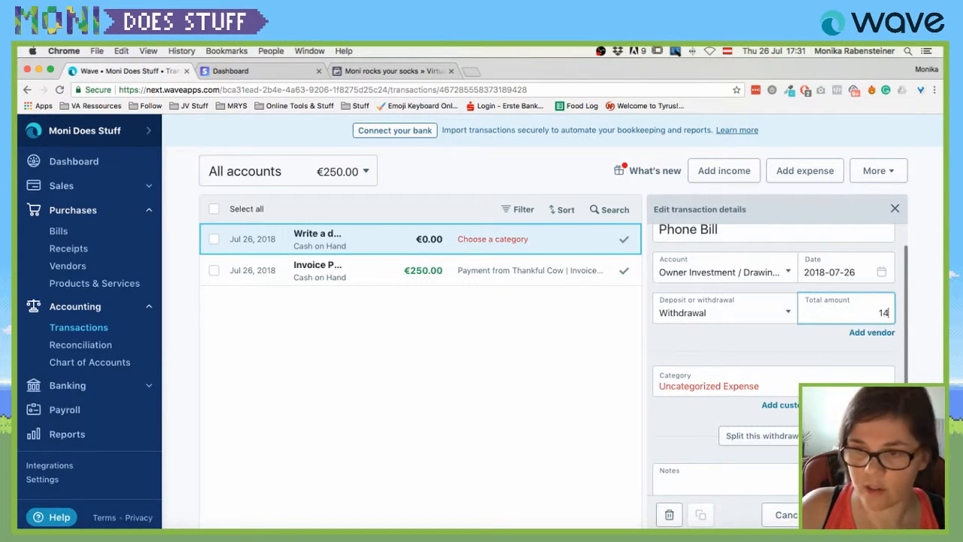
key(Return)
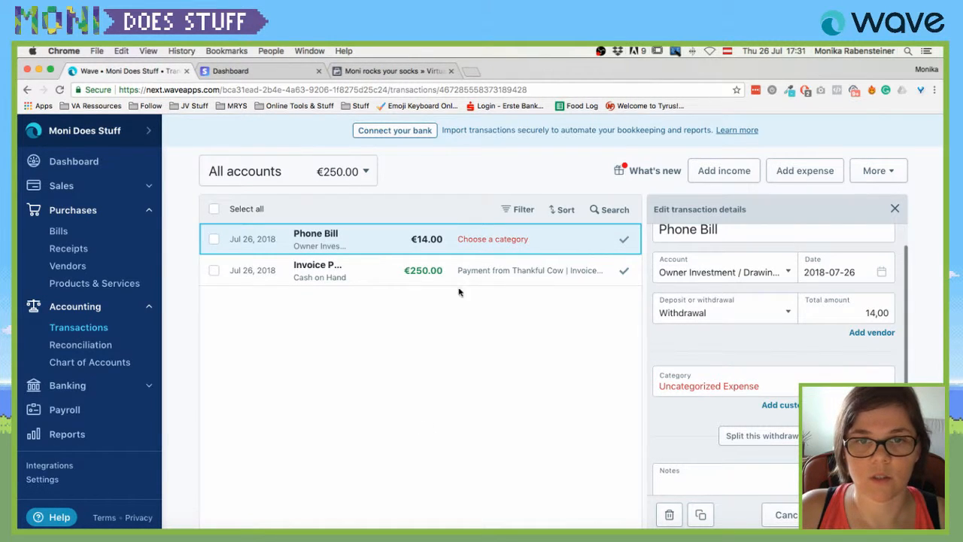
Categorize Phone Bill under Payment Sent for a Bill > Payment to Yesss Mobile Phone, save, and open Reconciliation.
click(780, 392)
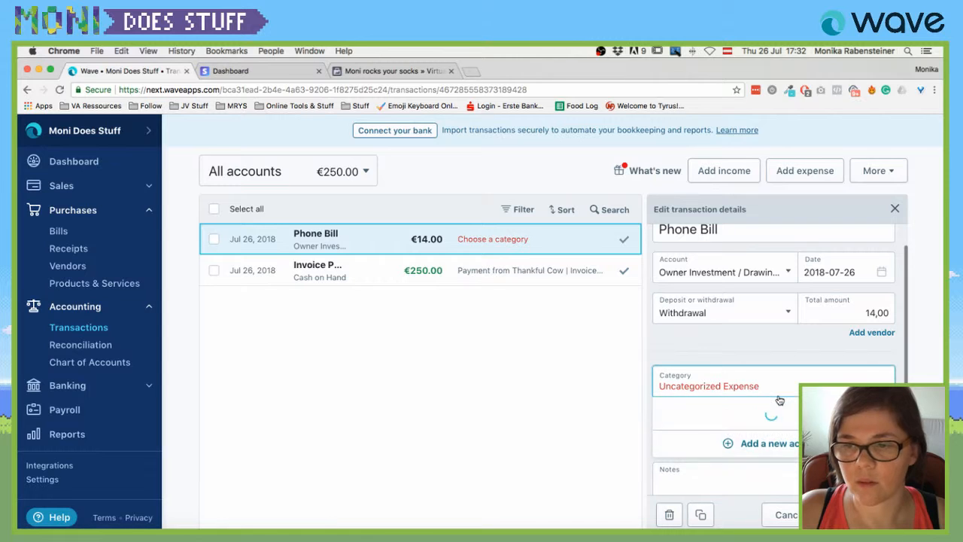
scroll(742, 469, down, 2)
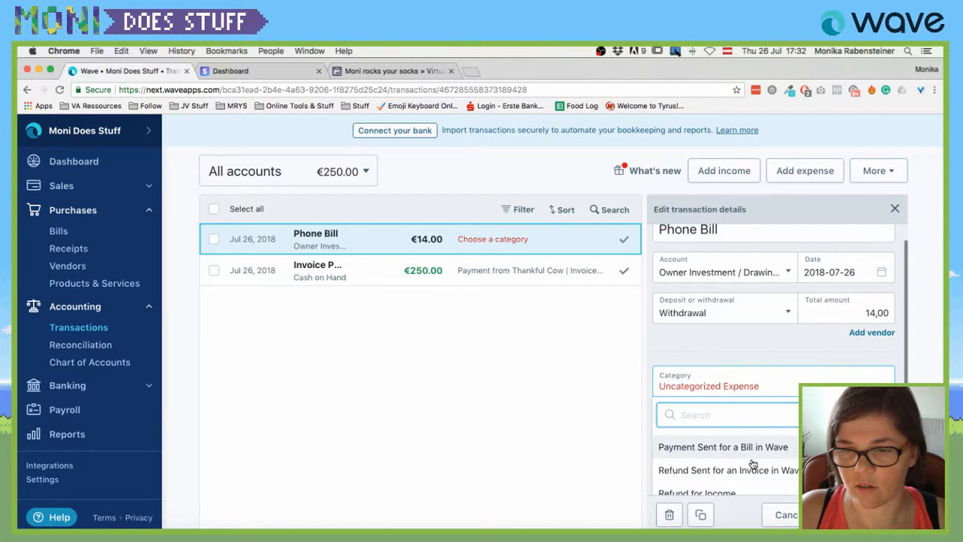
scroll(740, 474, down, 2)
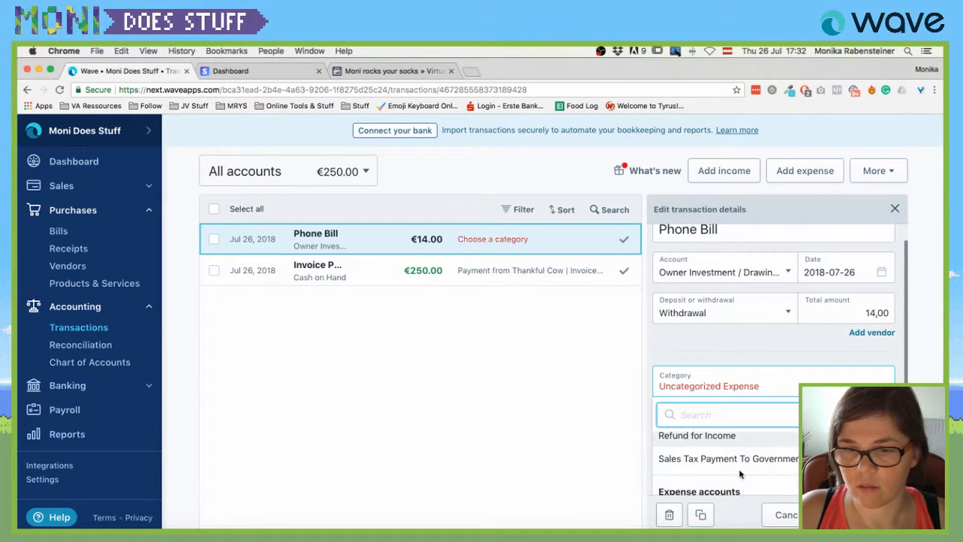
scroll(730, 467, up, 3)
click(722, 464)
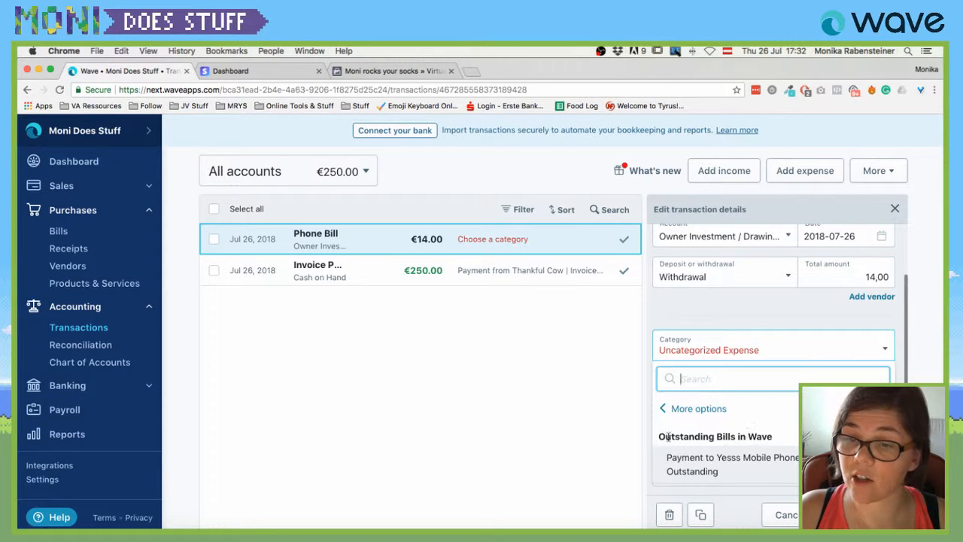
click(689, 461)
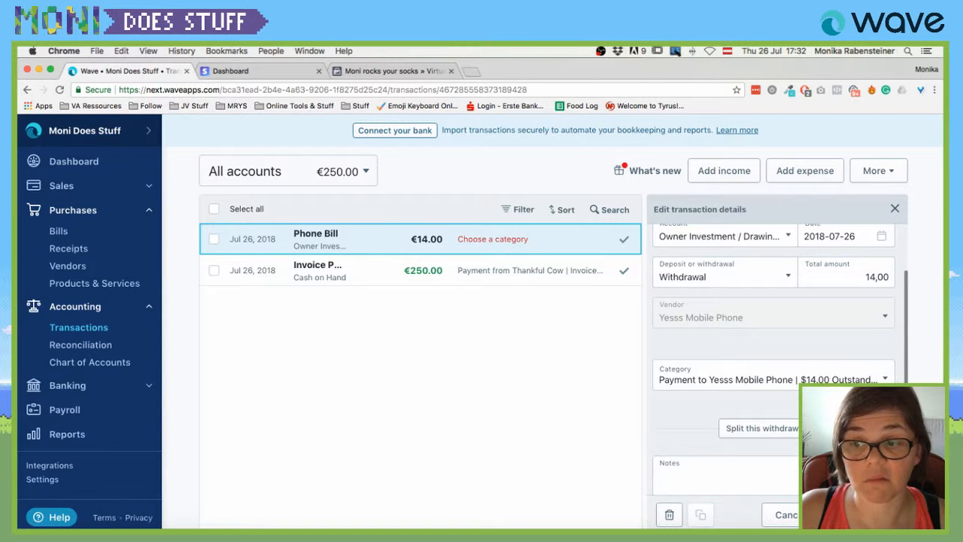
click(863, 514)
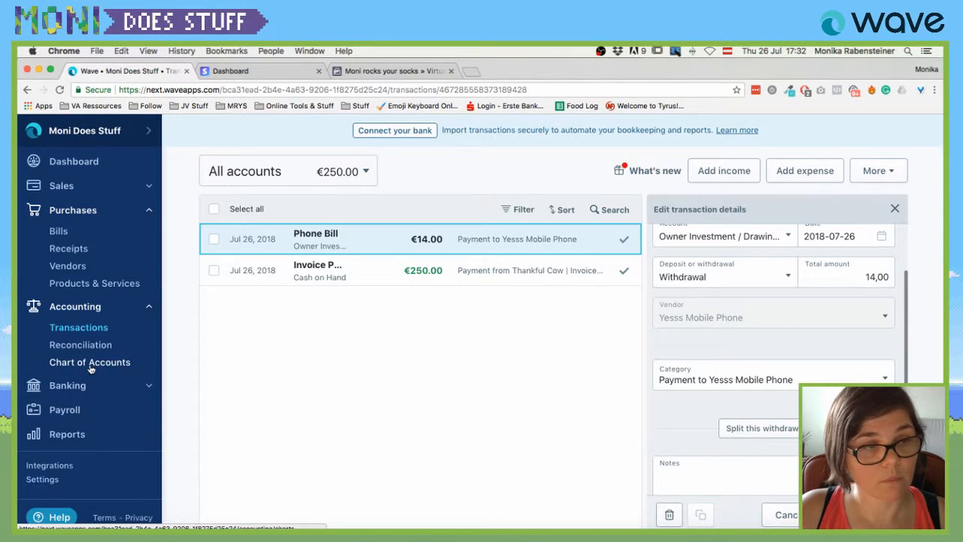
click(80, 344)
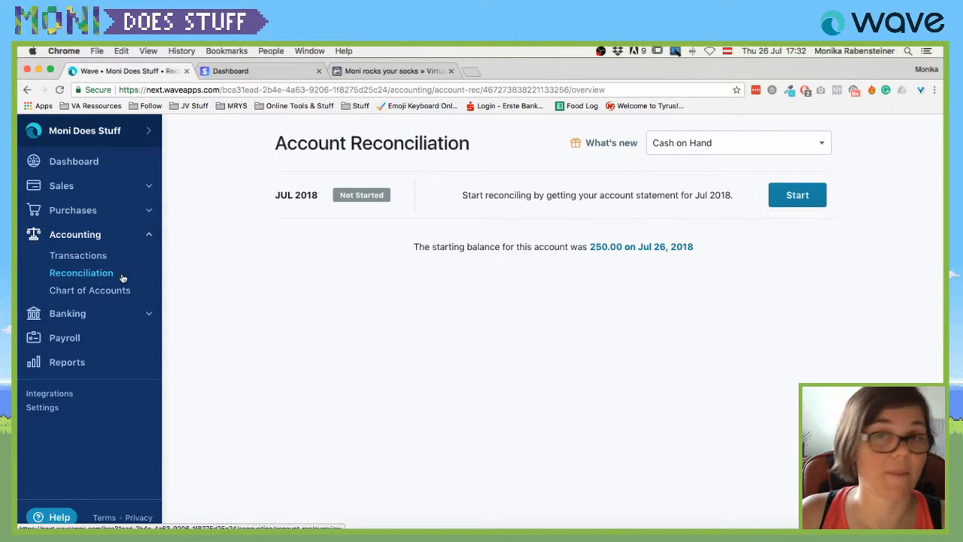
Open Banking > Bank Connections to reach the Connect your bank account page.
click(60, 318)
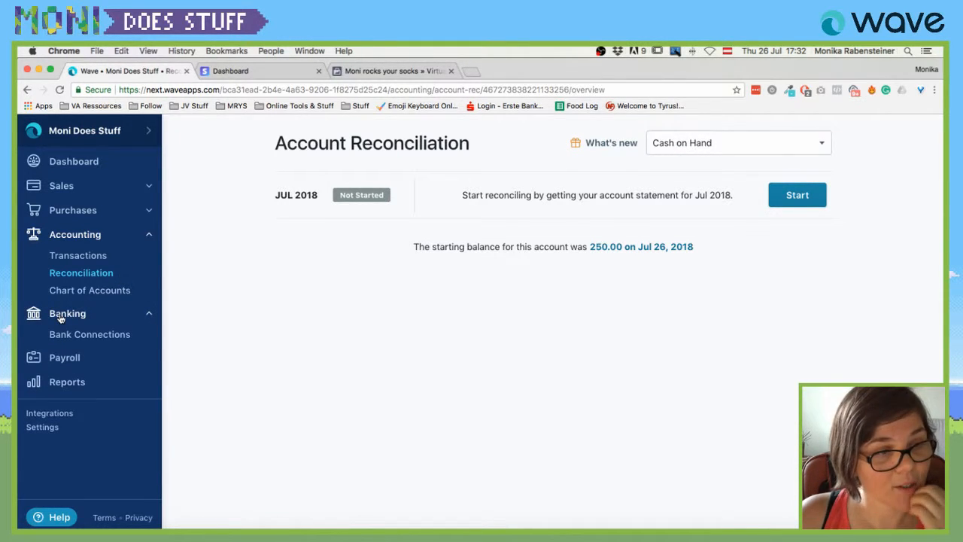
click(96, 334)
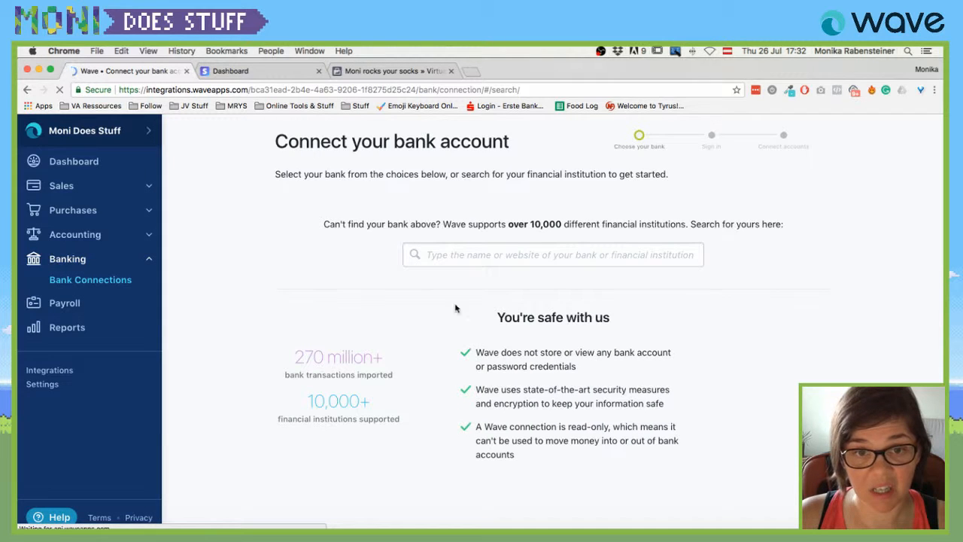
click(495, 259)
text(st)
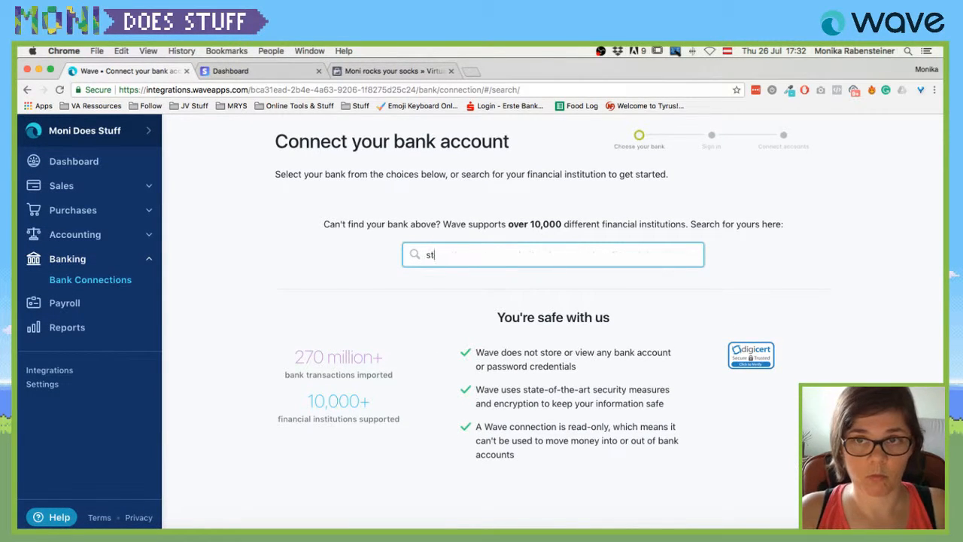
key(BackSpace)
key(BackSpace)
text(steierm)
key(BackSpace)
key(BackSpace)
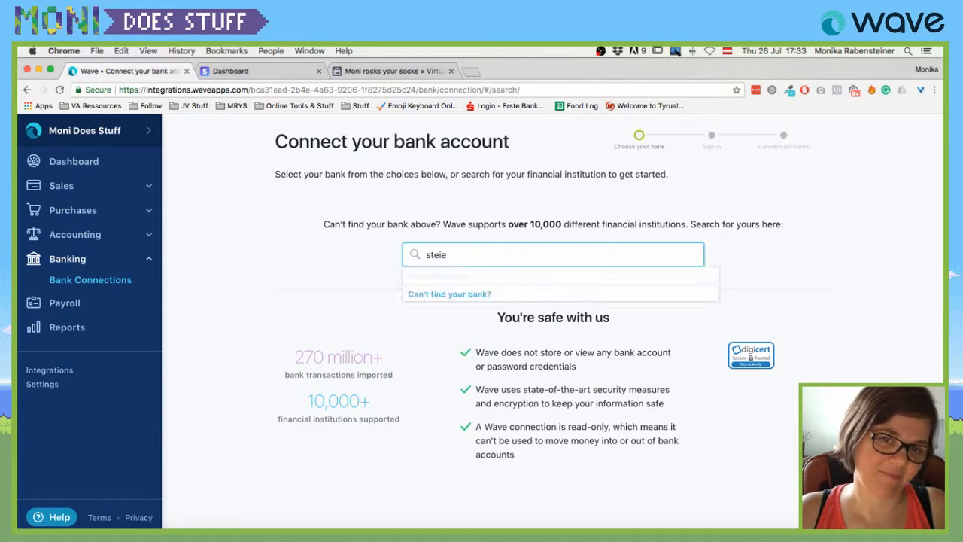
key(super+a)
text(erste bank)
key(Return)
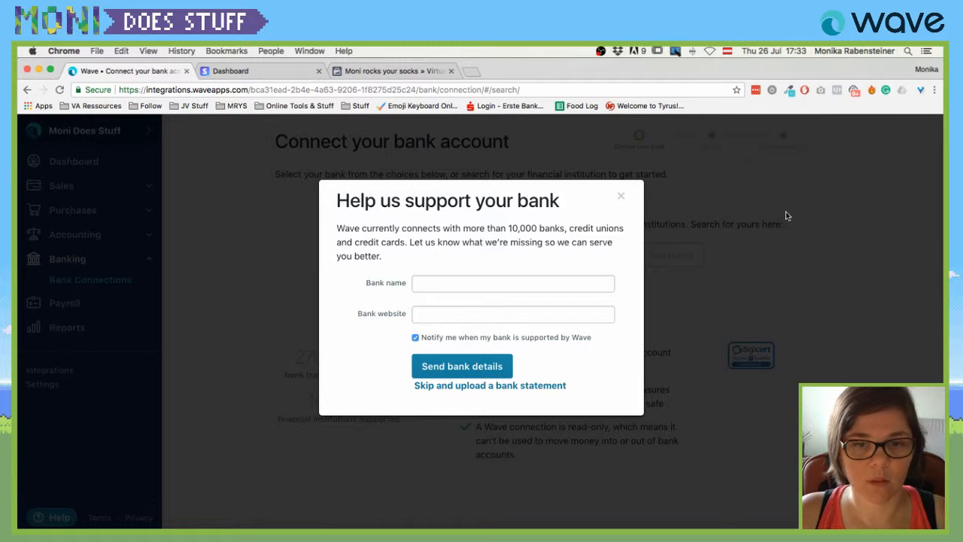
click(627, 200)
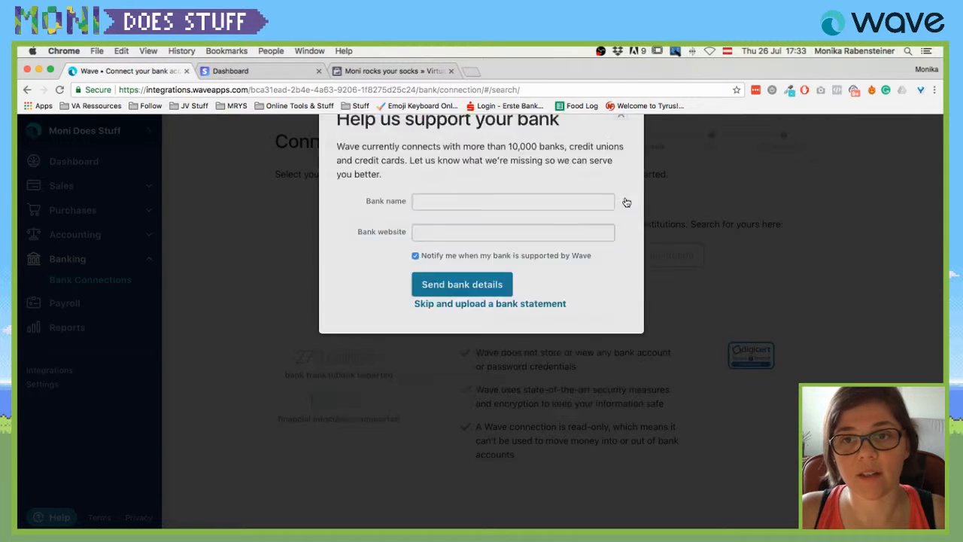
text(santander)
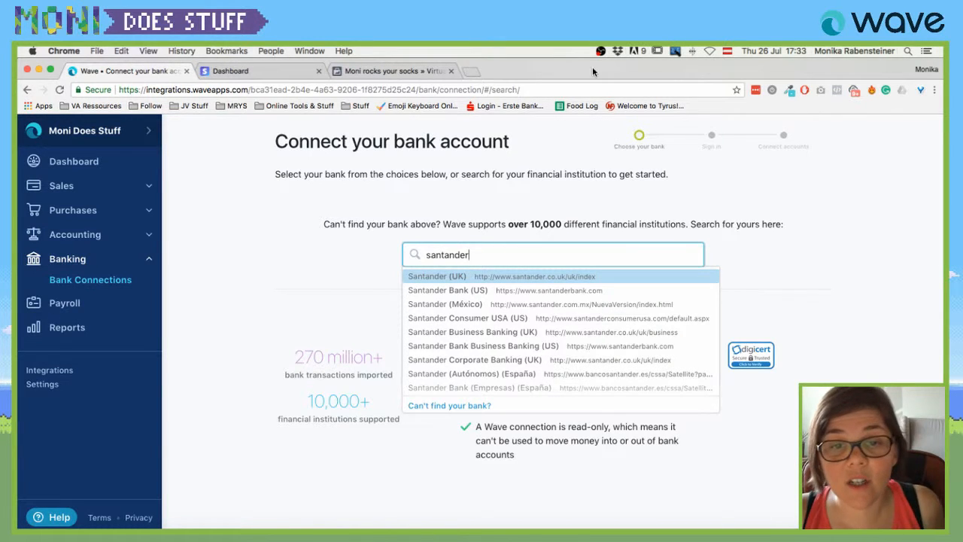
double_click(446, 257)
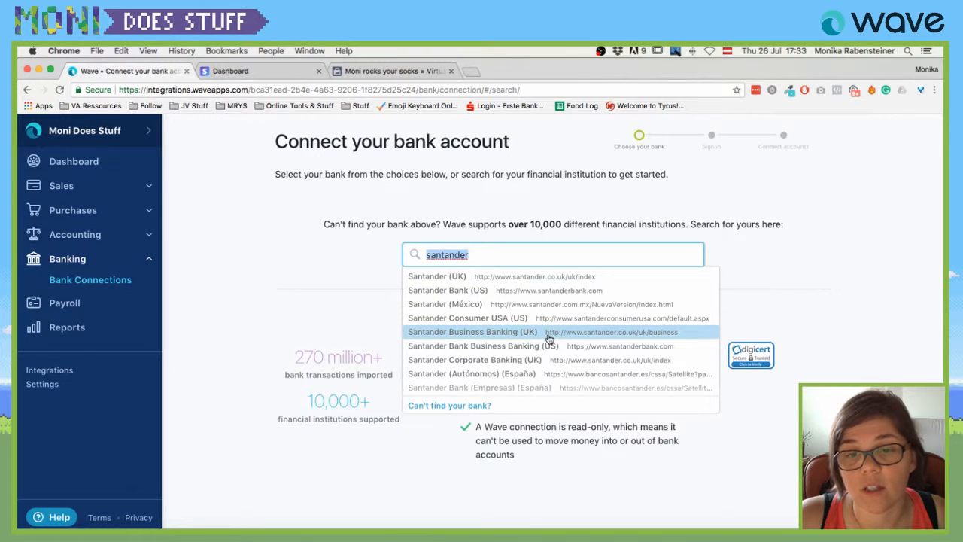
scroll(549, 339, down, 1)
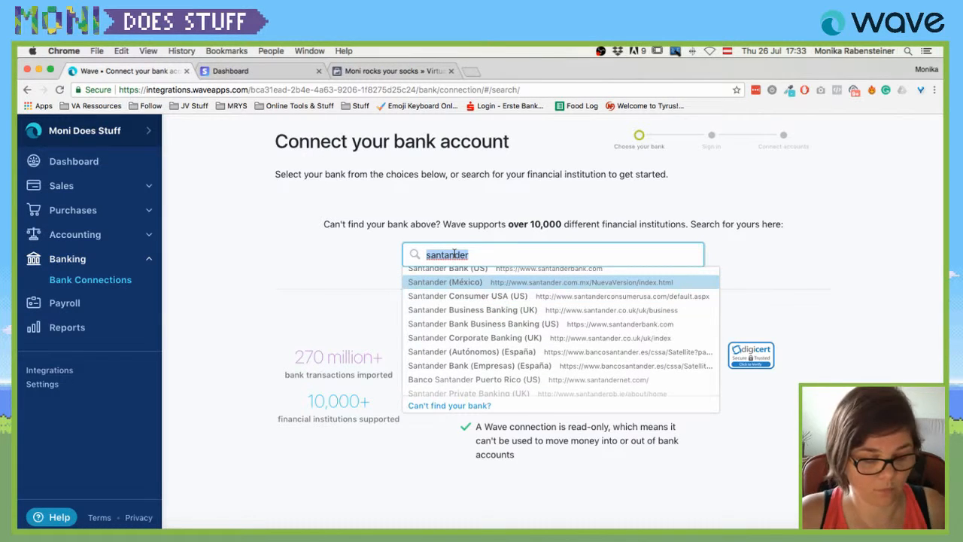
text(aut)
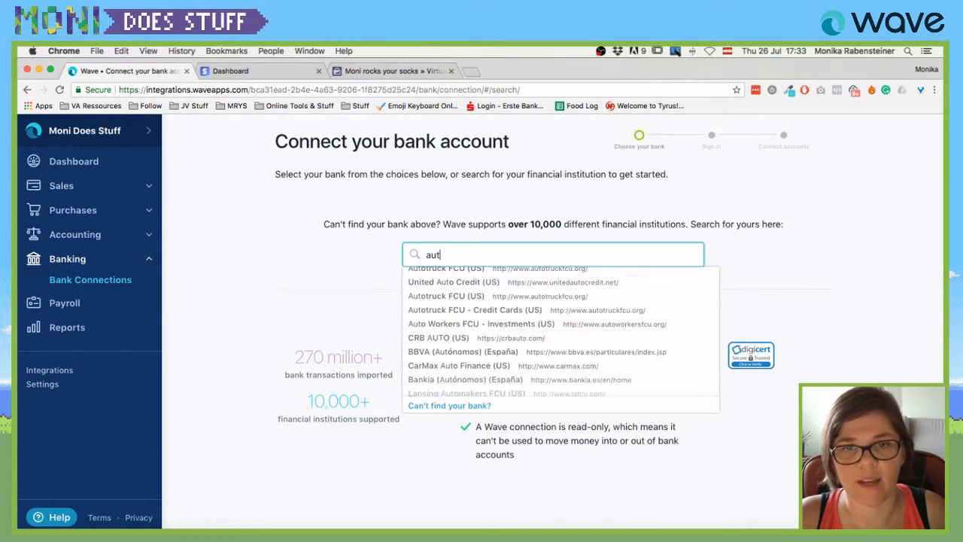
key(BackSpace)
text(t)
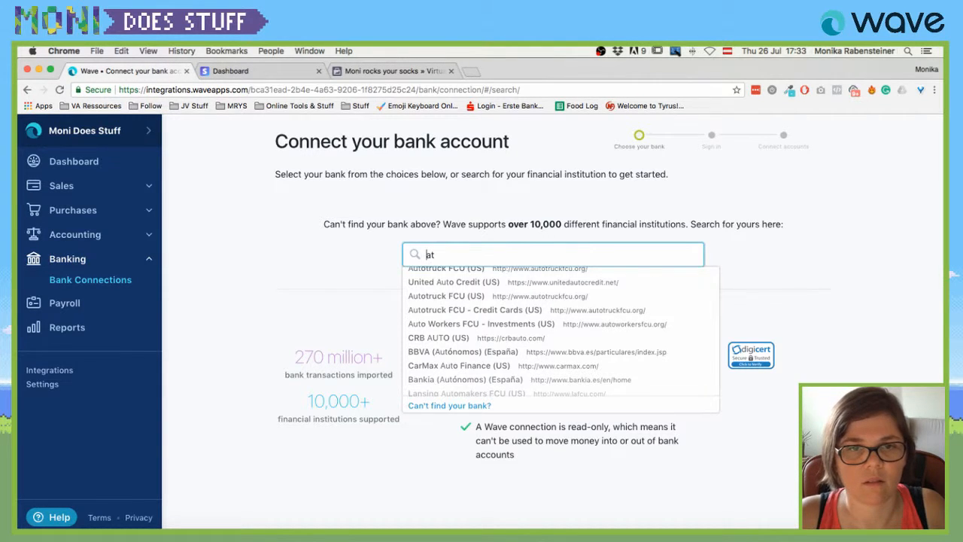
text((at)
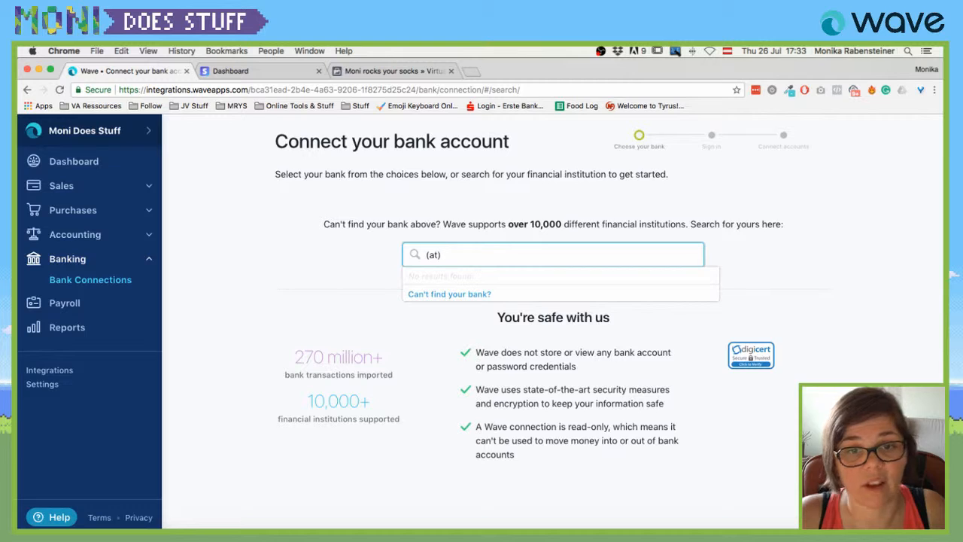
key(Return)
key(Escape)
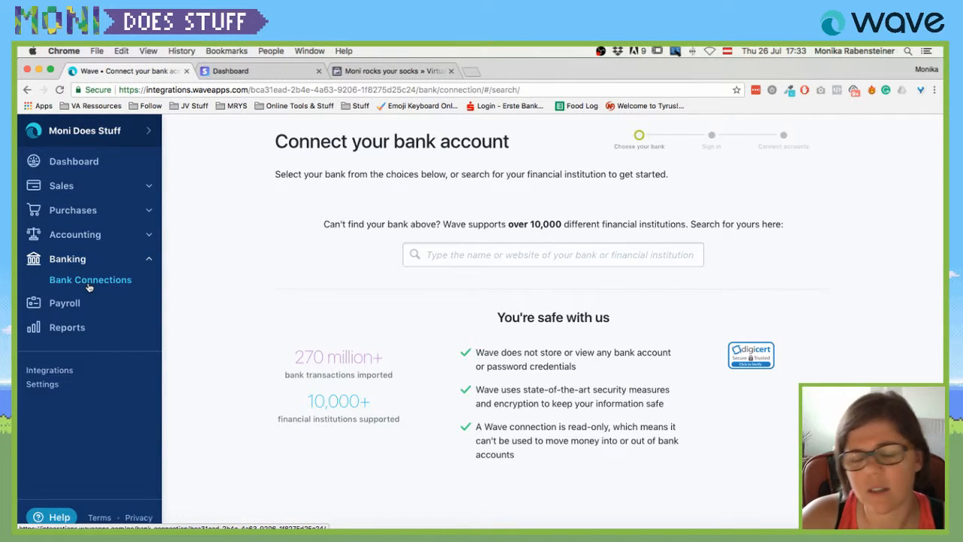
Browse the Payroll page, then switch to the Reports overview.
click(66, 304)
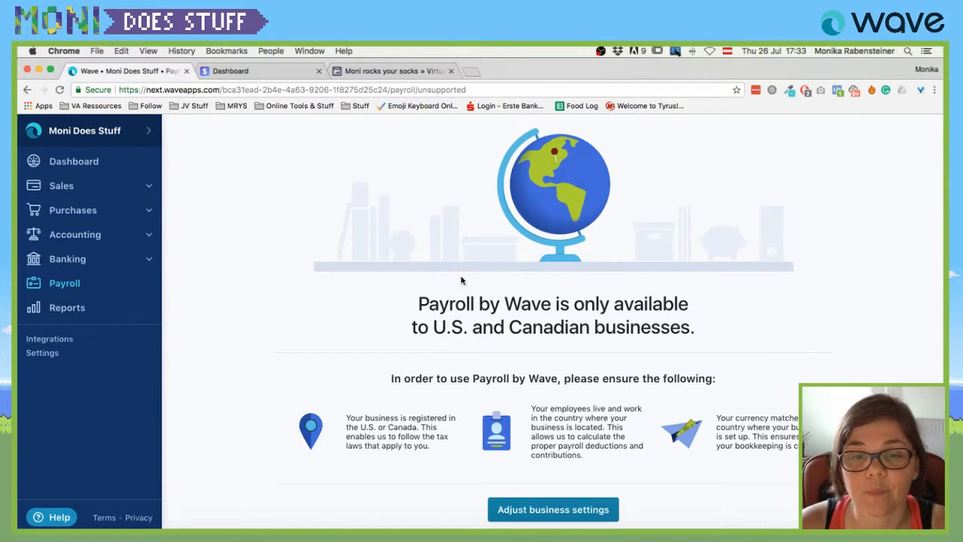
scroll(412, 284, down, 1)
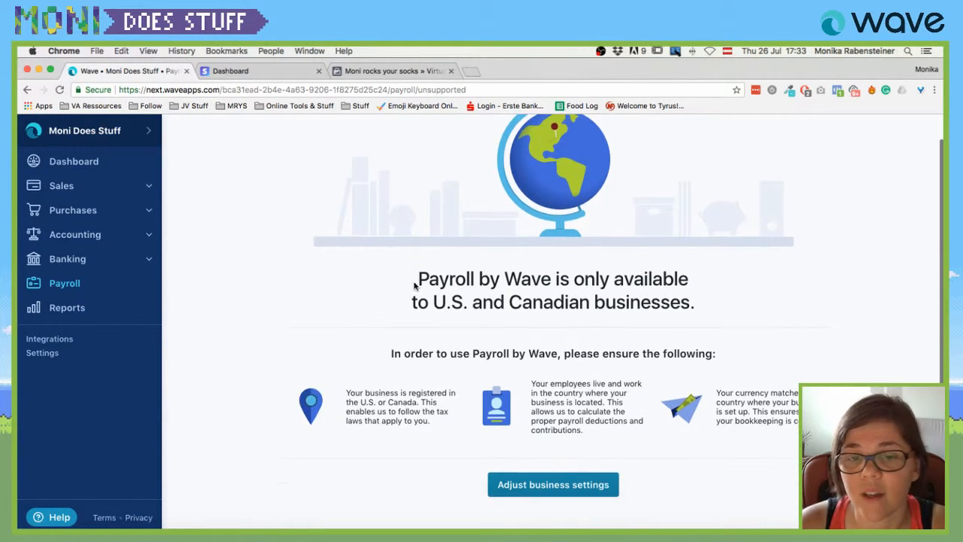
click(58, 310)
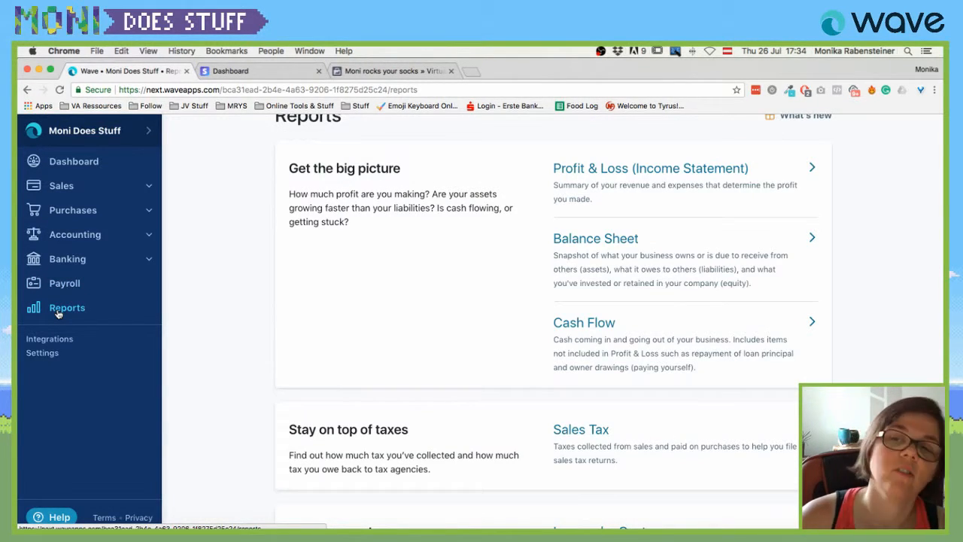
Open the 2018 Profit & Loss report: €250.00 income, €14.00 expenses, €236.00 net profit.
scroll(256, 286, up, 1)
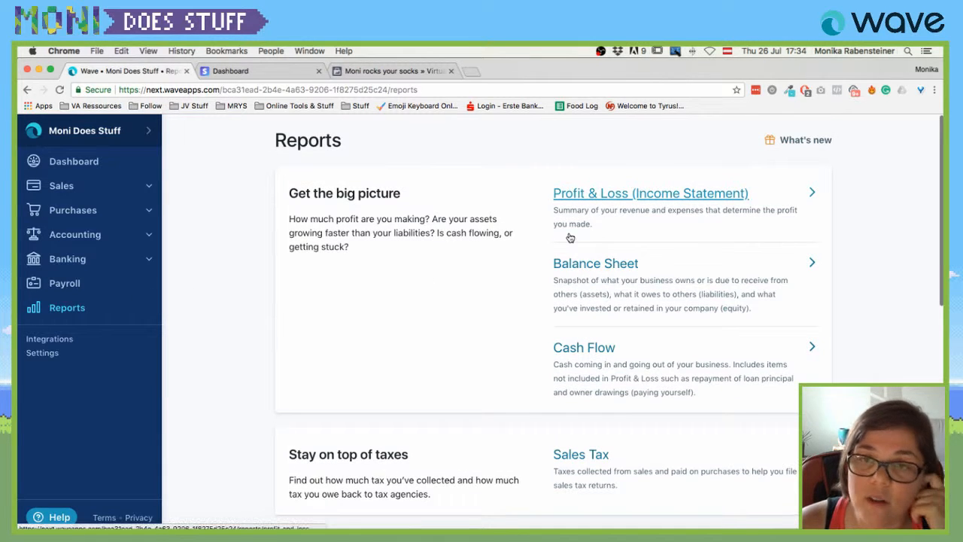
click(598, 194)
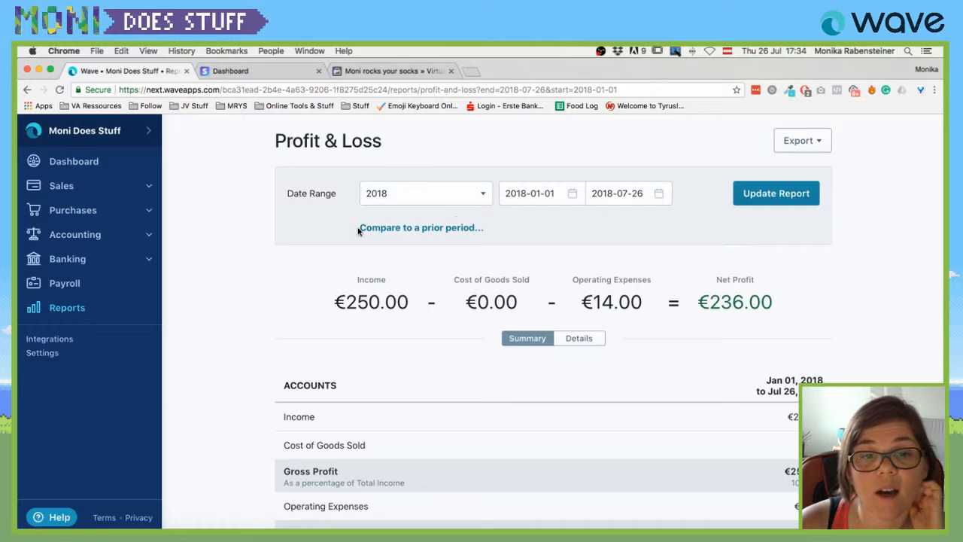
scroll(358, 230, down, 2)
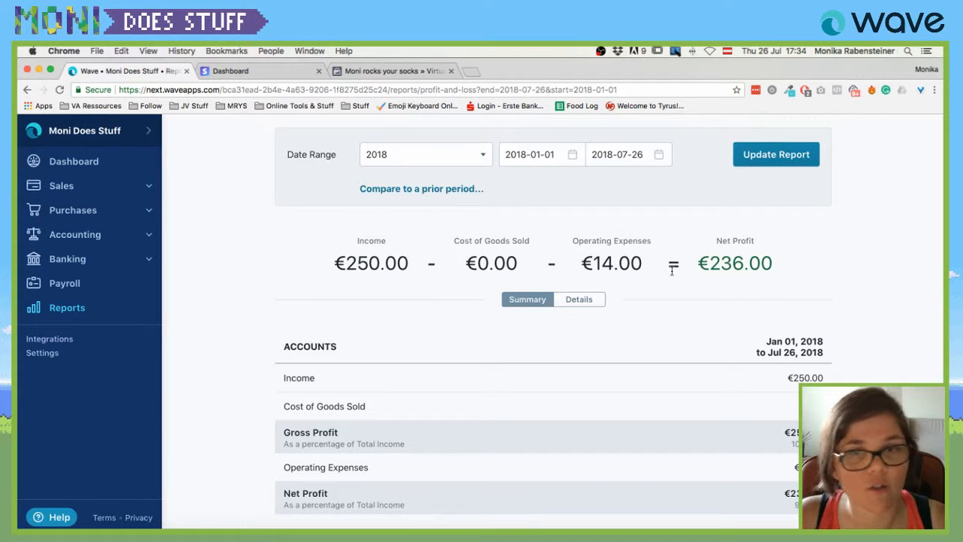
scroll(586, 278, up, 1)
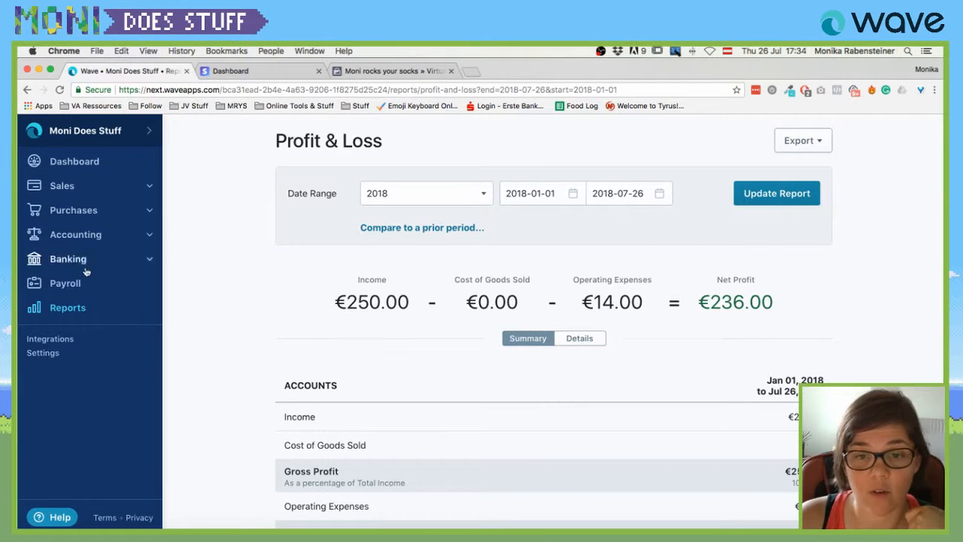
Open the Balance Sheet as of 2018-07-26 and review its €250.00 assets and €0.00 liabilities.
click(76, 308)
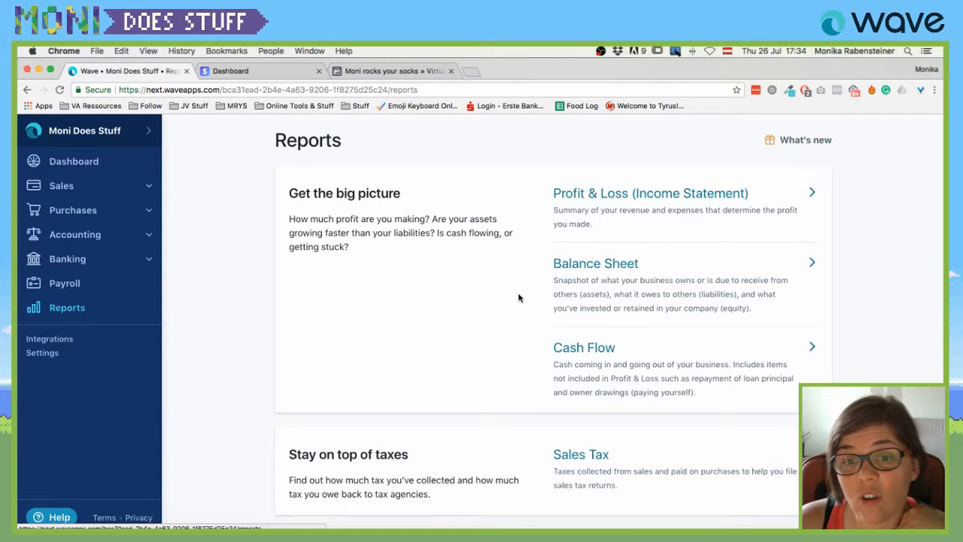
click(608, 266)
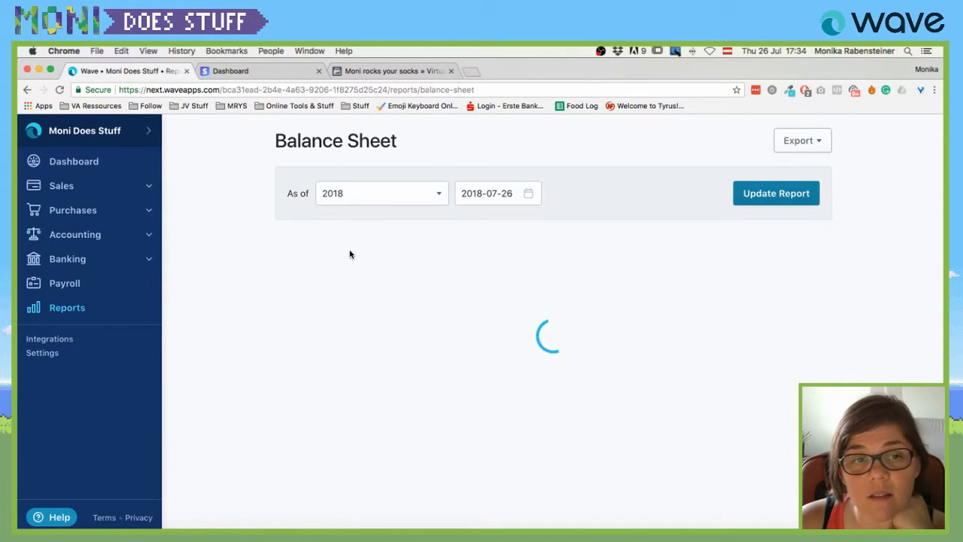
scroll(236, 258, down, 3)
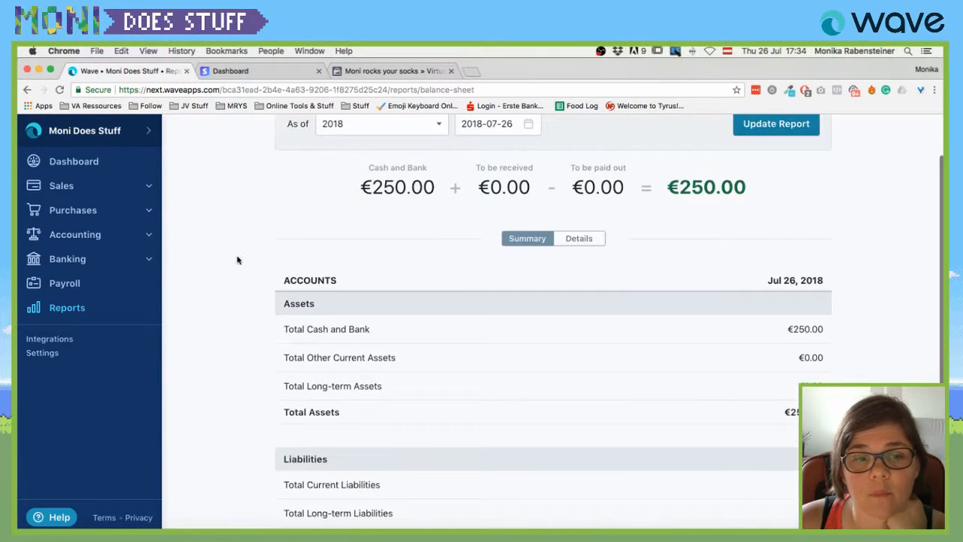
scroll(325, 335, down, 5)
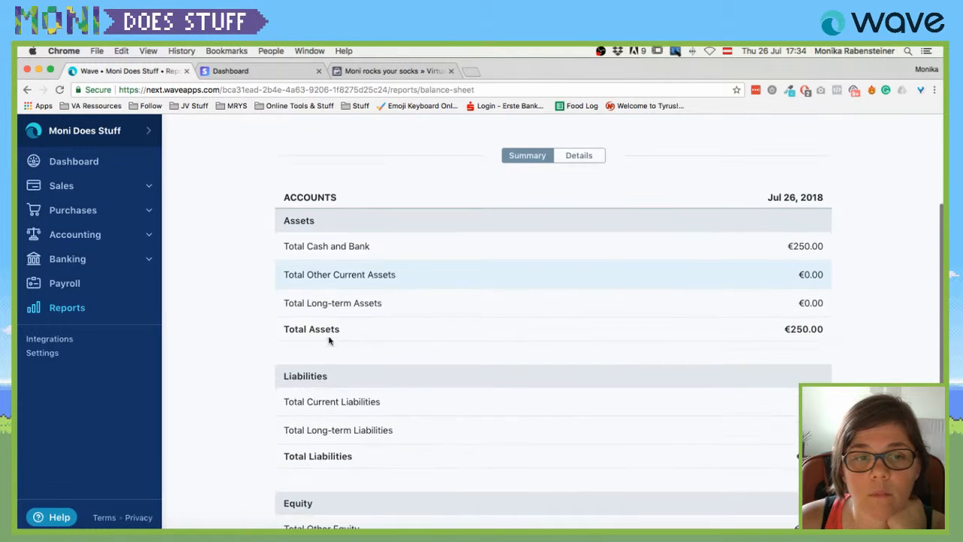
scroll(316, 299, down, 2)
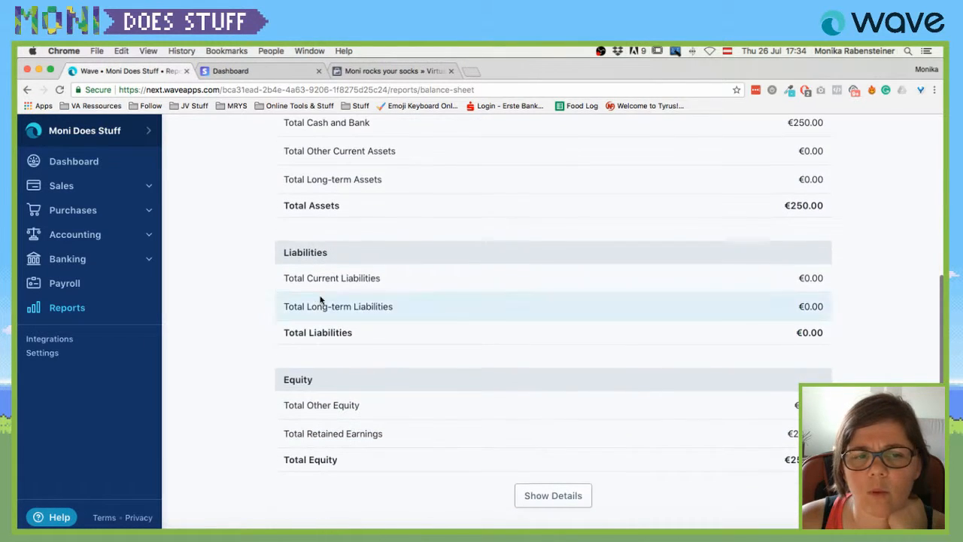
scroll(374, 278, up, 8)
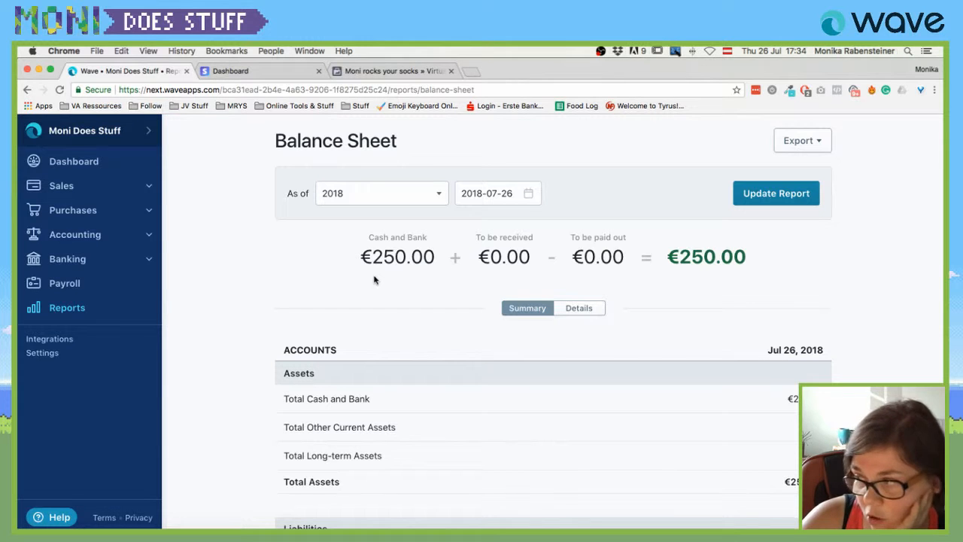
Scroll Reports to Focus on customers and open Income by Customer for 2018-01-01 to 2018-07-26.
click(64, 307)
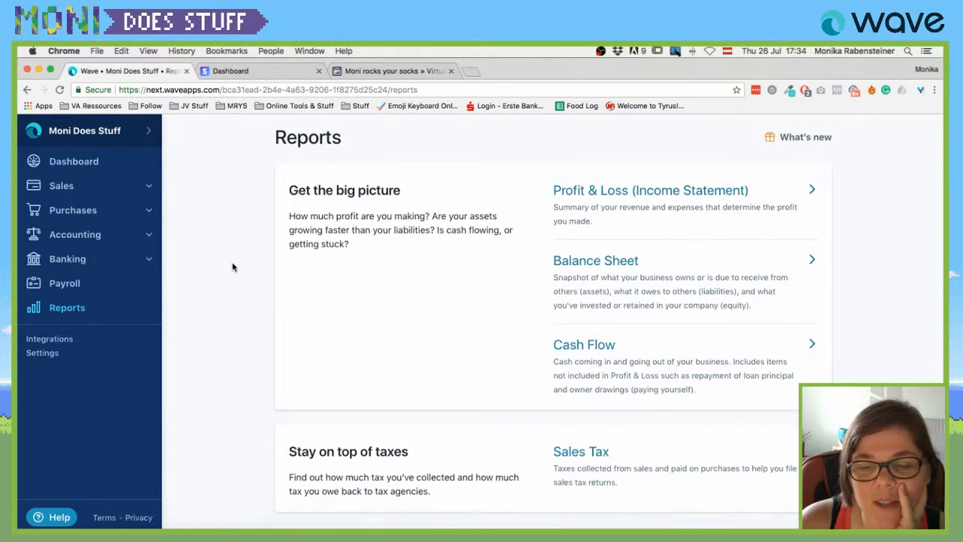
scroll(232, 267, down, 1)
scroll(232, 267, down, 1)
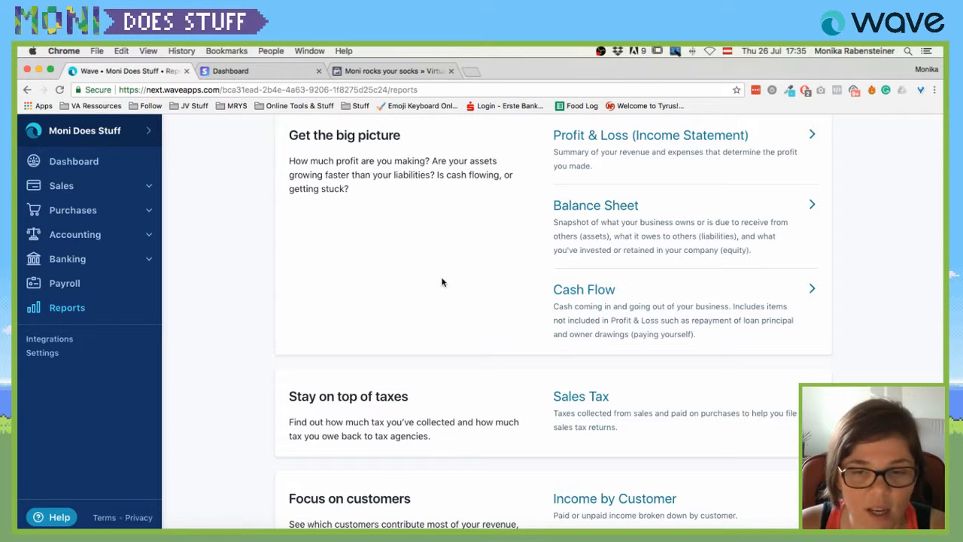
scroll(447, 282, down, 3)
scroll(449, 281, down, 1)
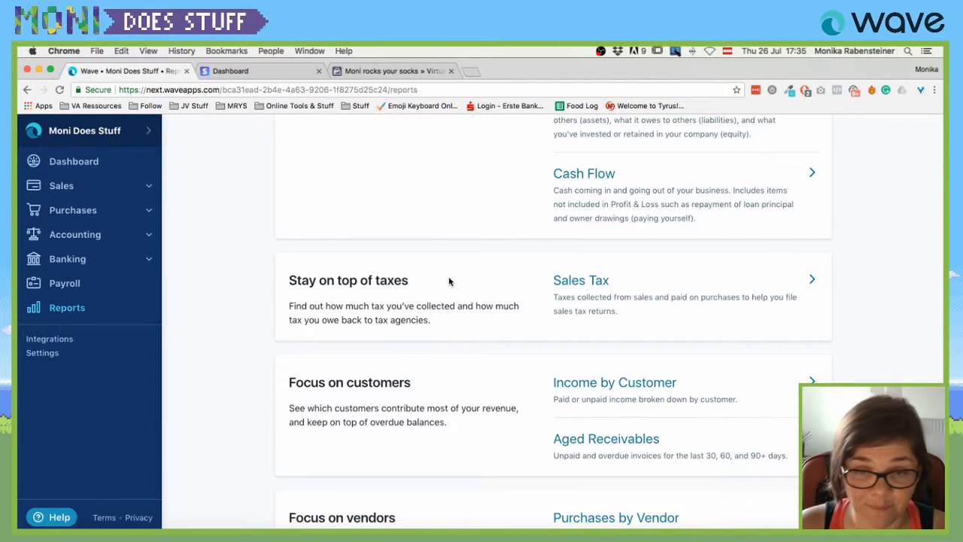
scroll(576, 318, down, 3)
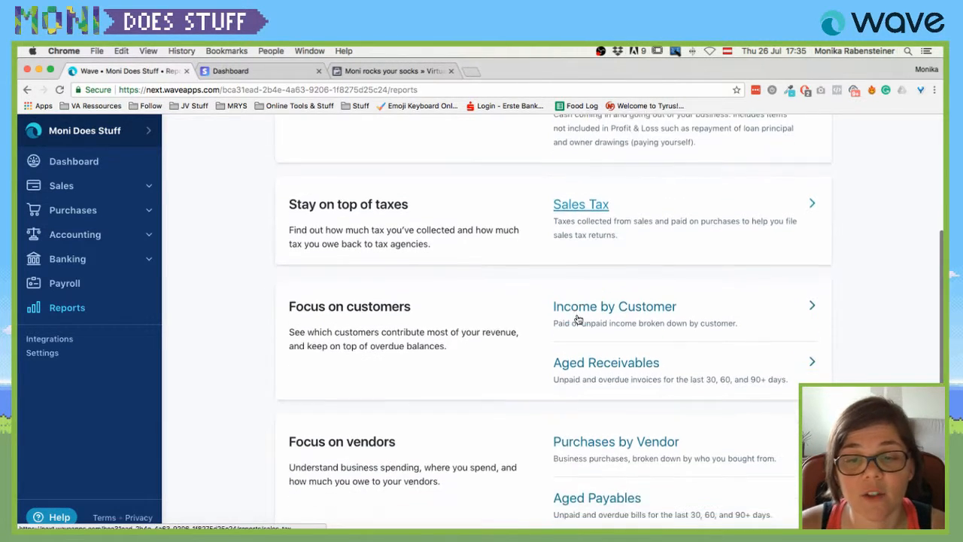
click(617, 307)
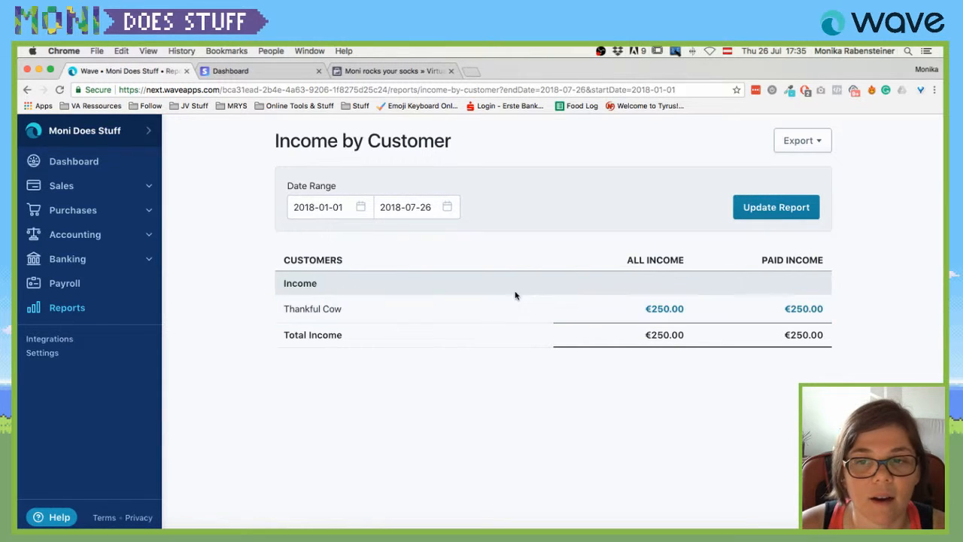
Return to the Reports overview and scroll down to Dig deeper and back to the top.
click(27, 90)
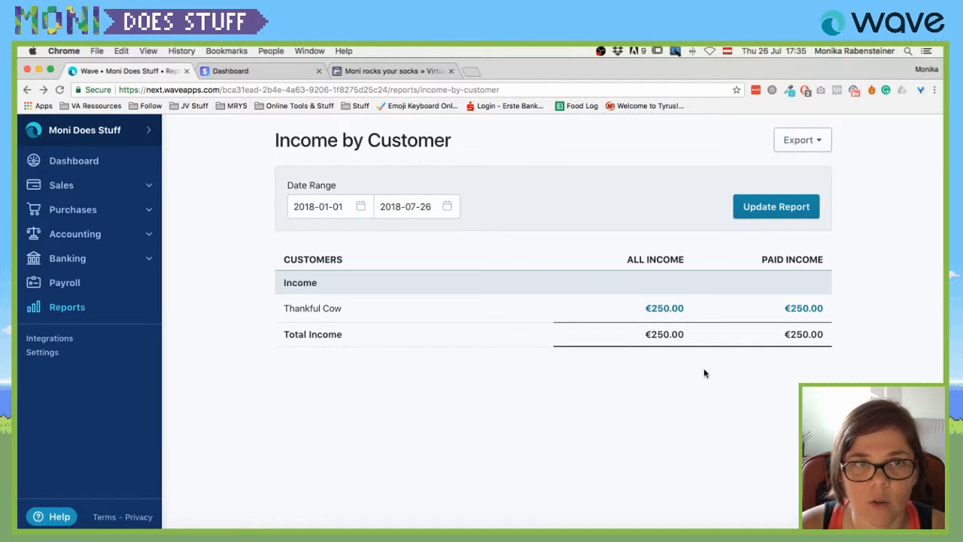
click(52, 307)
scroll(651, 361, down, 4)
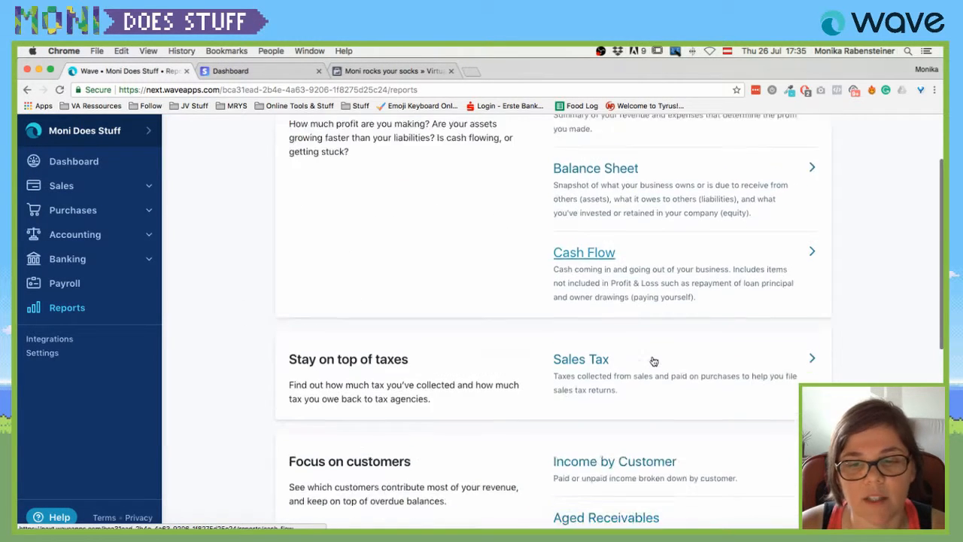
scroll(654, 362, down, 2)
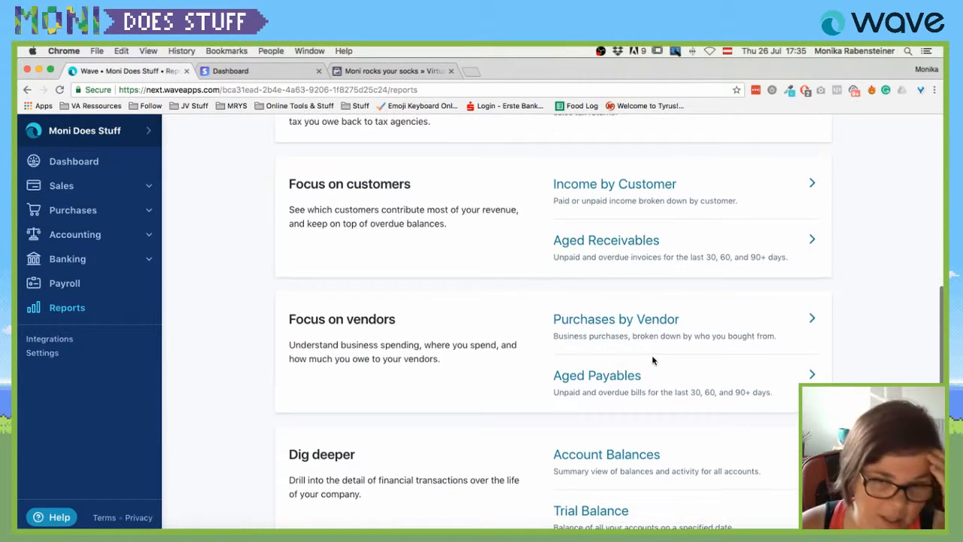
scroll(653, 362, down, 3)
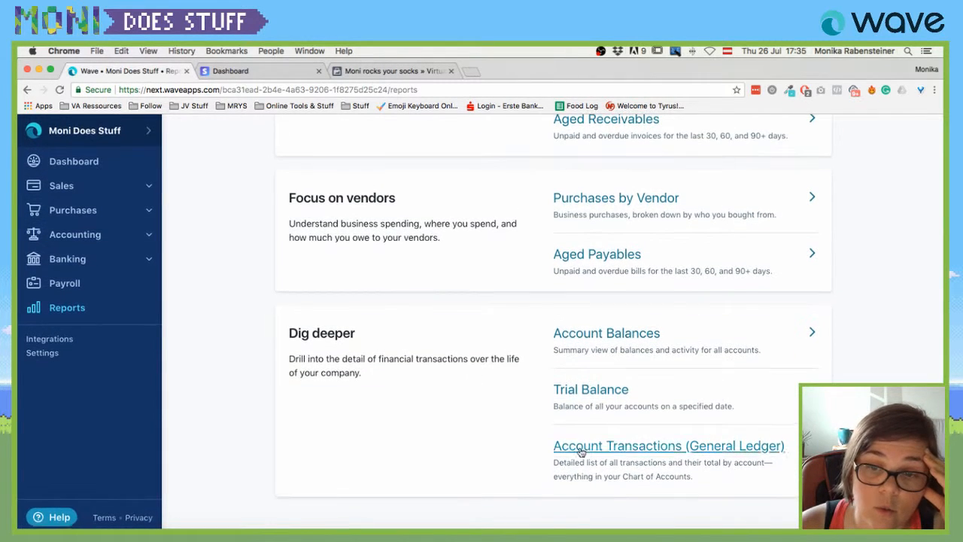
scroll(634, 413, up, 5)
scroll(549, 248, up, 6)
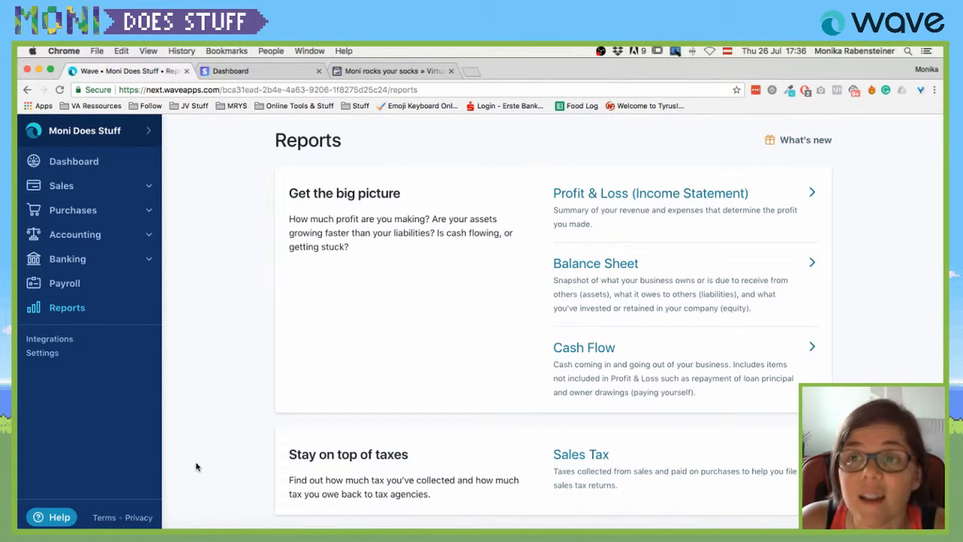
Open the Integrations page showing the Shoeboxed, Etsy and PayPal connections.
click(59, 338)
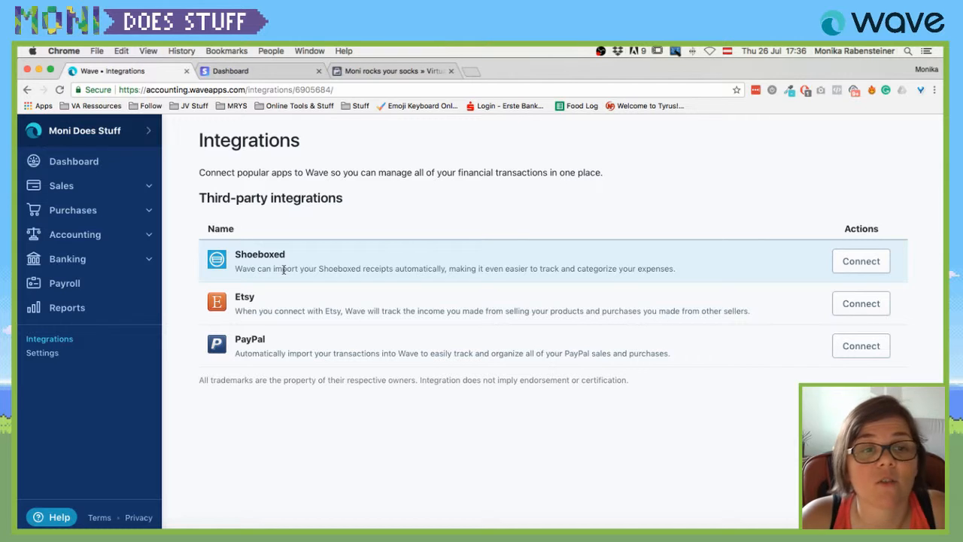
Search 'shoeboxed' in a new tab and open the Shoeboxed homepage from the results.
key(super+t)
text(sh)
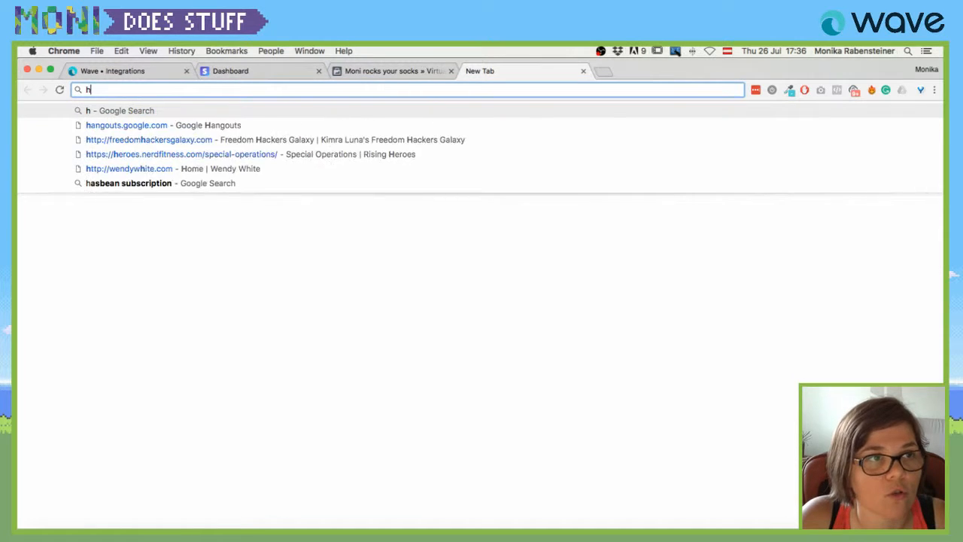
text(oeboxed)
key(Return)
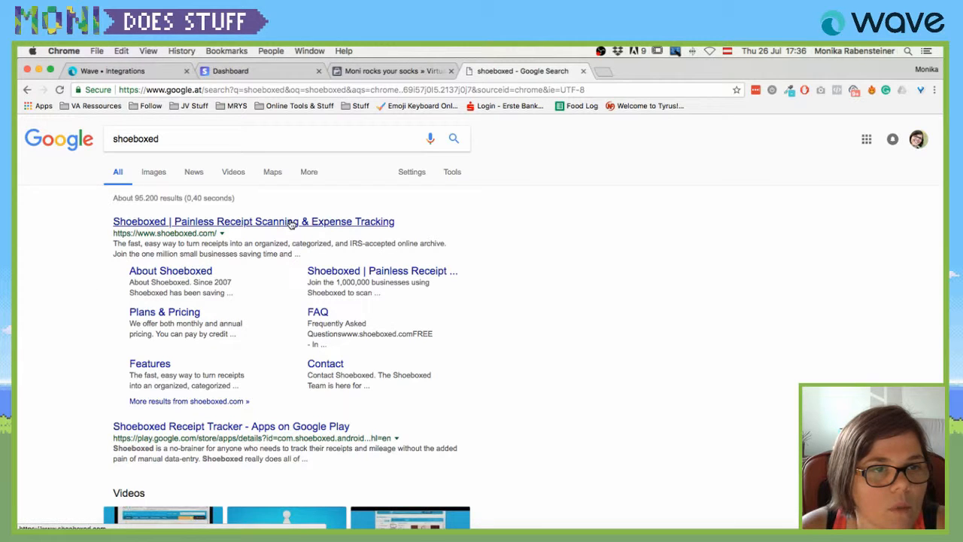
click(290, 224)
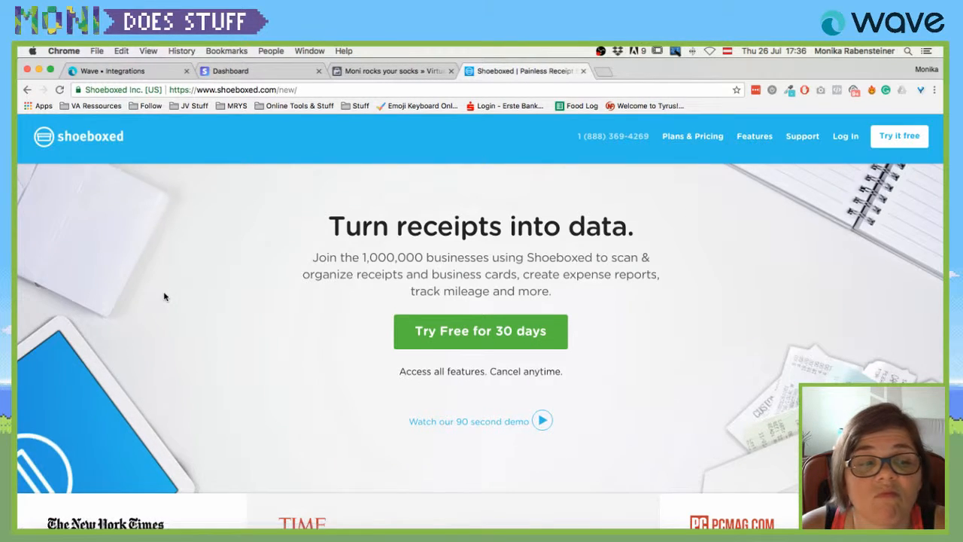
scroll(165, 296, down, 2)
scroll(165, 296, down, 5)
scroll(165, 296, up, 7)
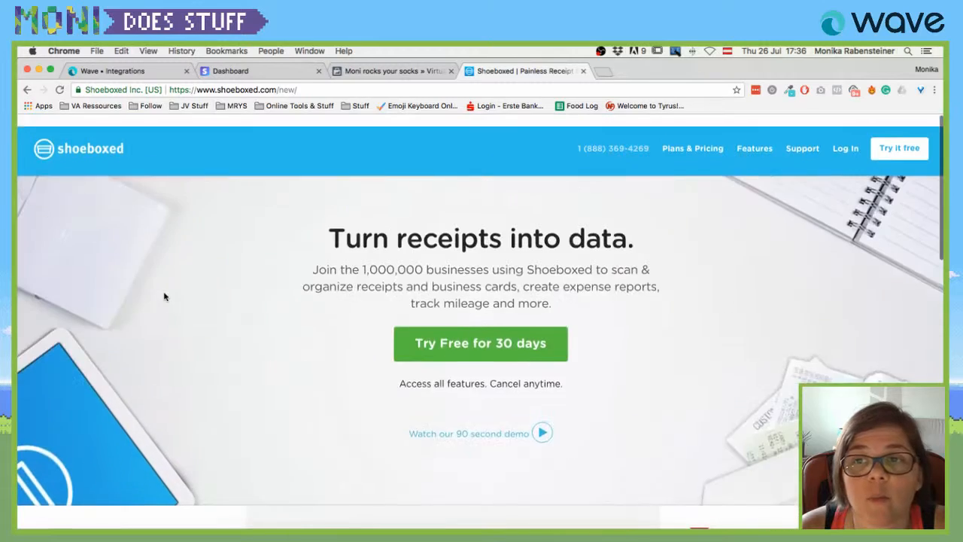
scroll(216, 309, down, 7)
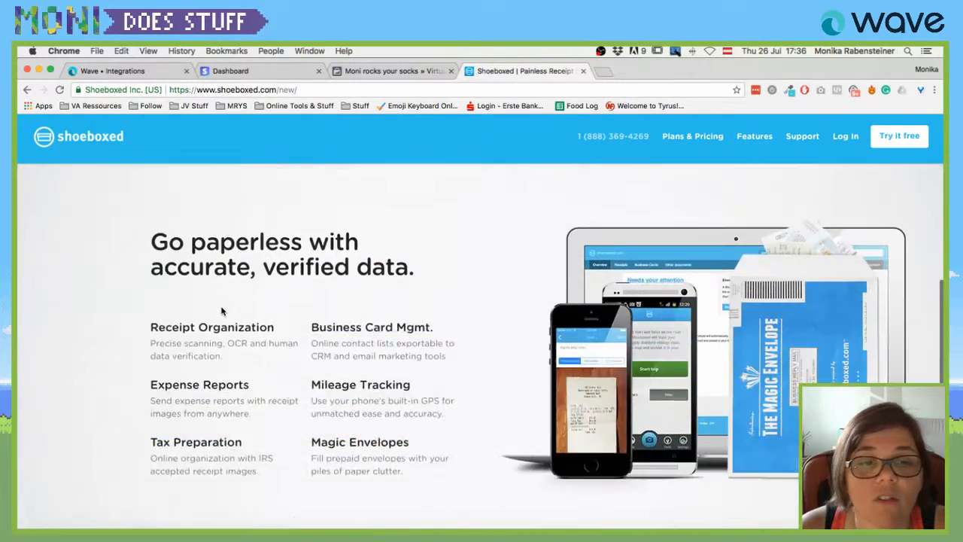
scroll(224, 316, down, 2)
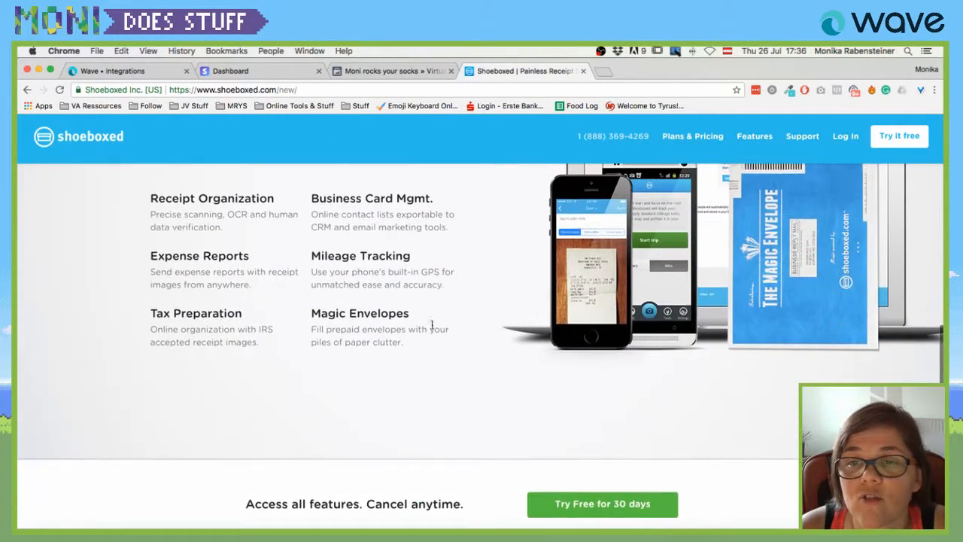
scroll(557, 316, down, 5)
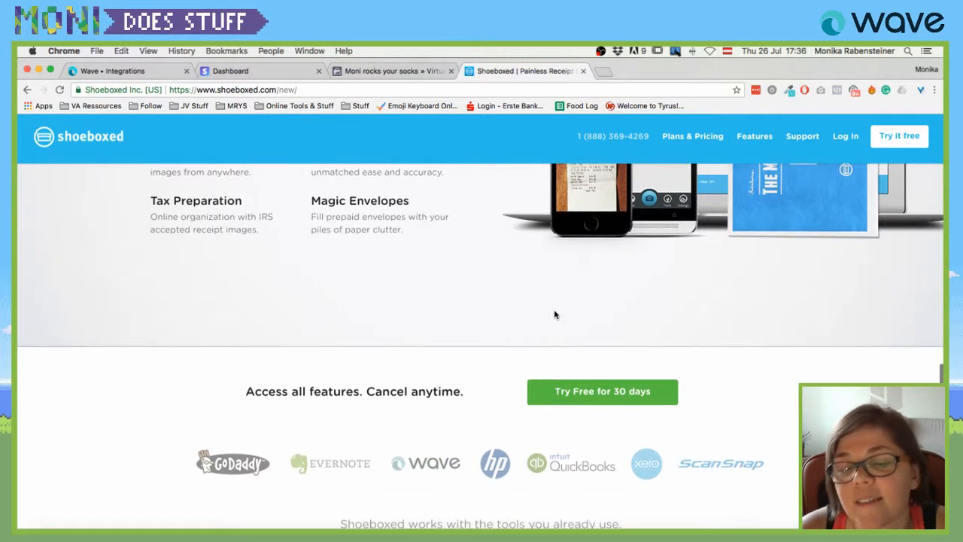
scroll(631, 316, up, 15)
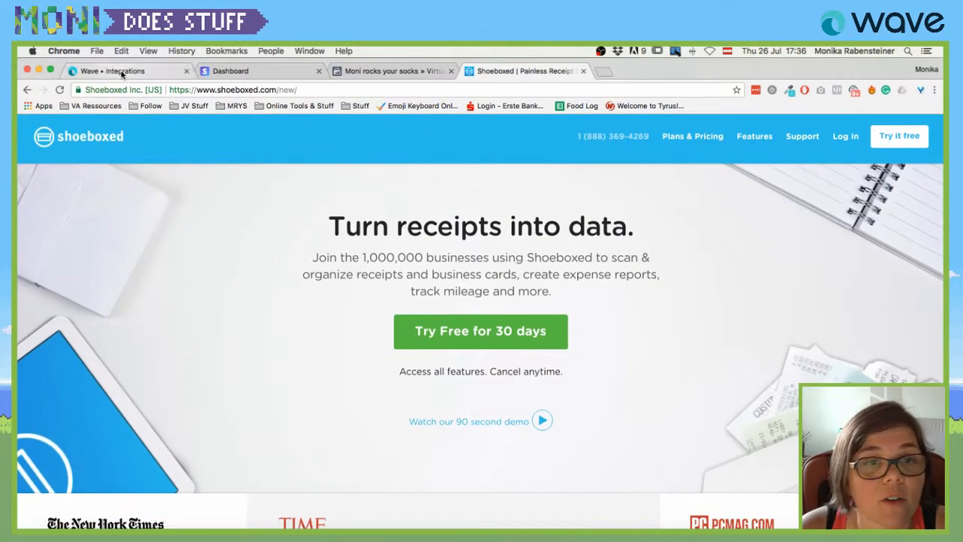
Go back to the Integrations page and show the account panel with Moni Does Stuff and Personal.
click(120, 72)
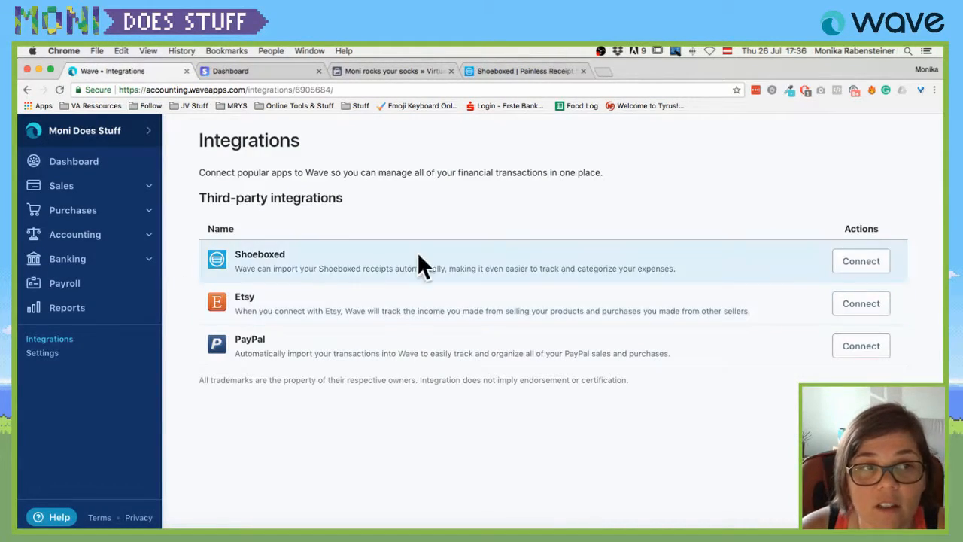
click(114, 128)
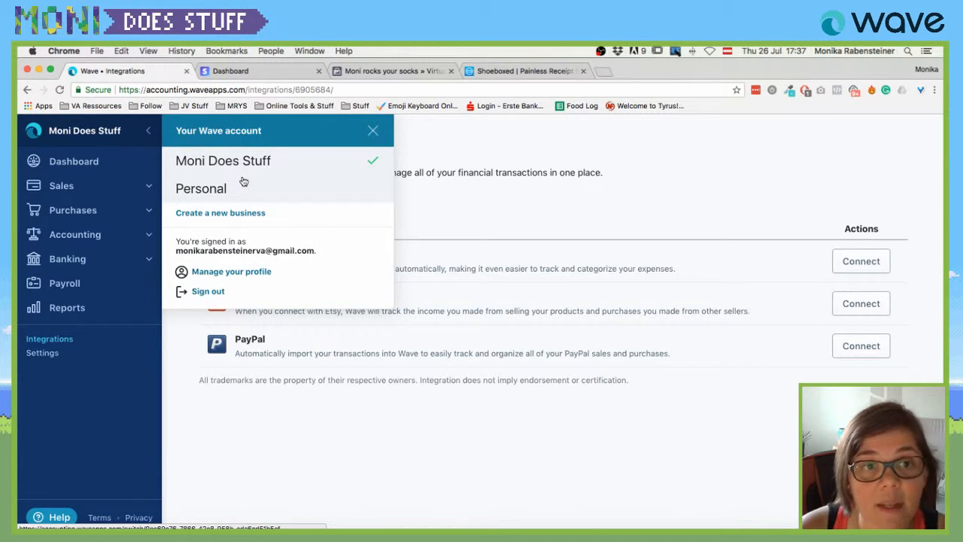
Start a Create a Business form and switch its currency to U.S. dollar.
click(218, 216)
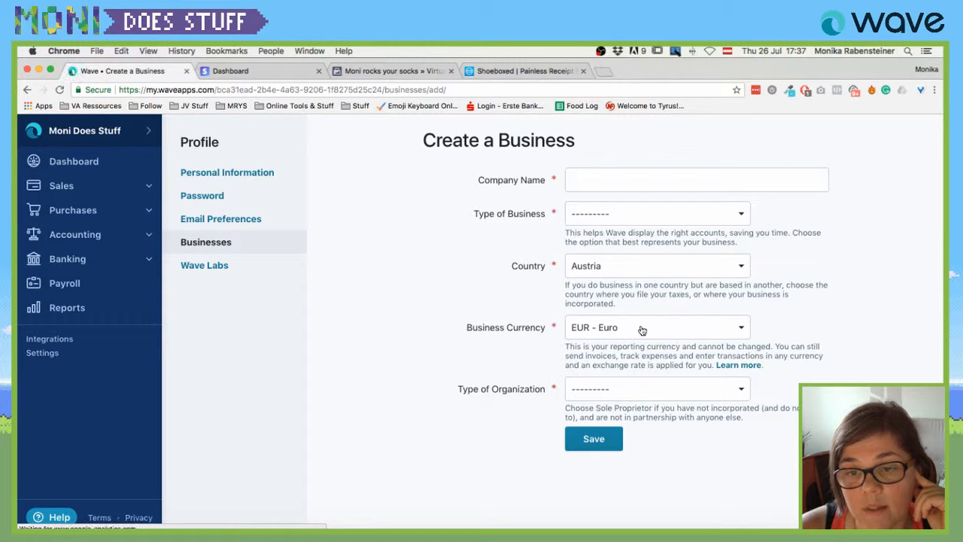
click(741, 331)
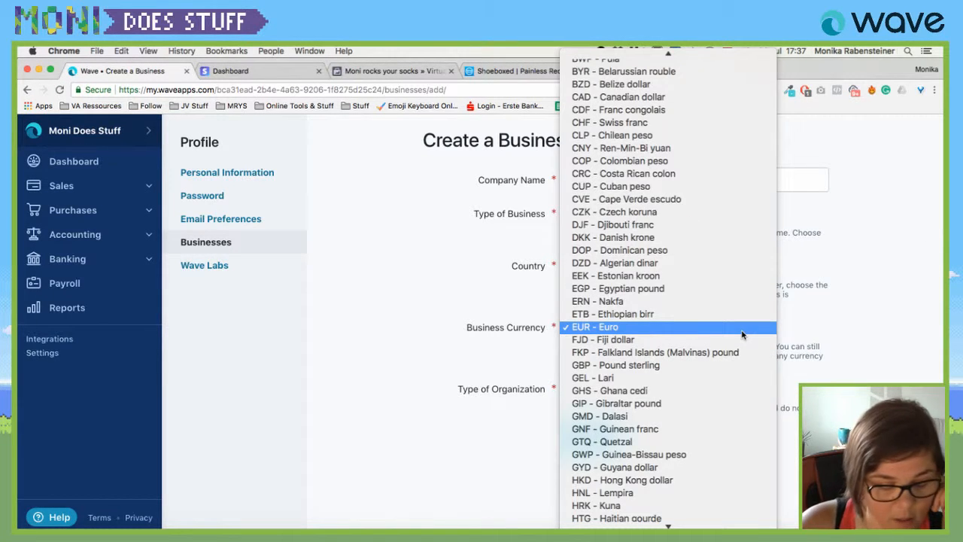
text(us)
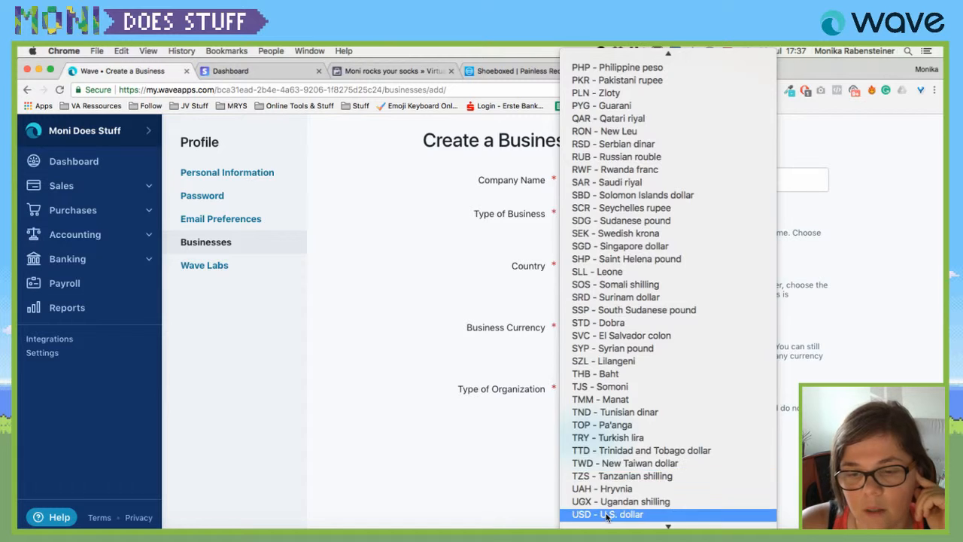
click(639, 514)
click(576, 179)
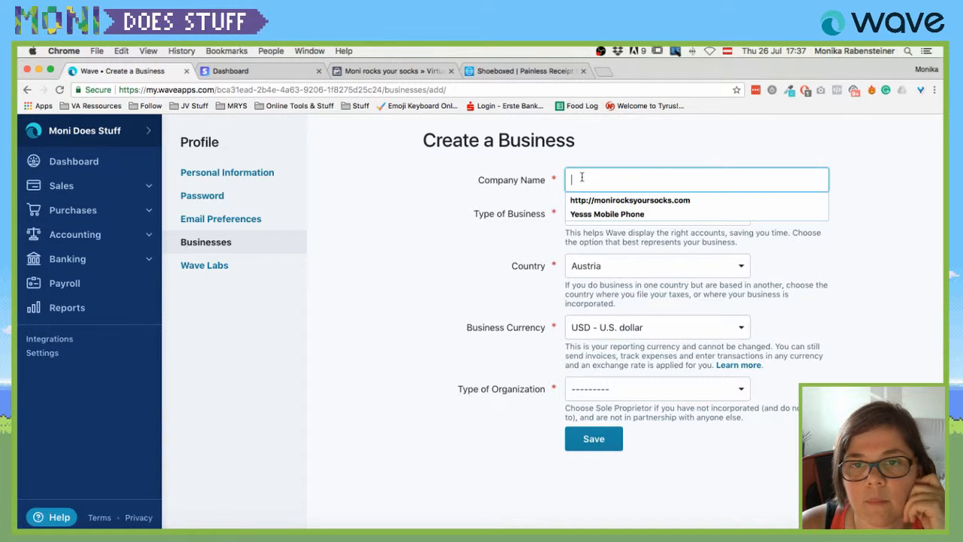
click(462, 187)
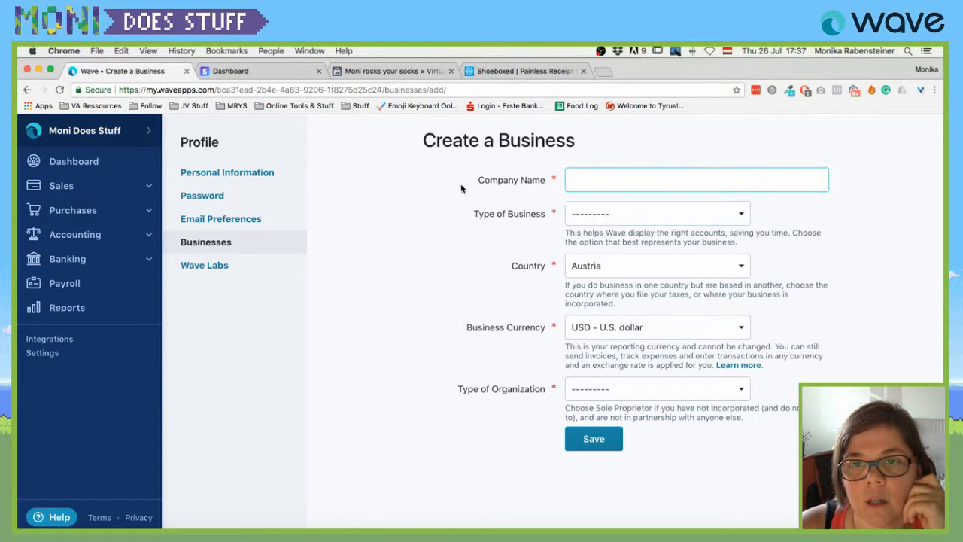
Restart the form with EUR - Euro kept, then open the account panel to leave it.
click(69, 132)
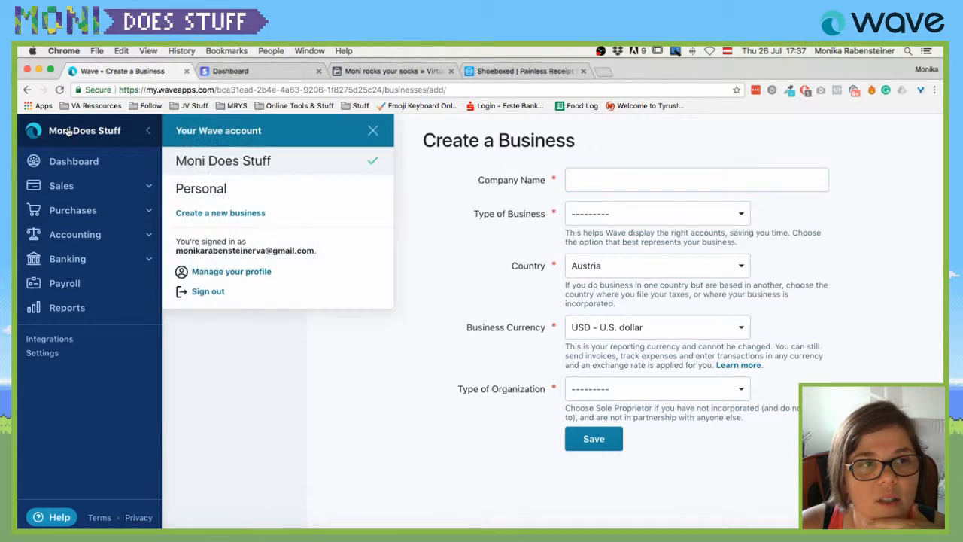
click(209, 216)
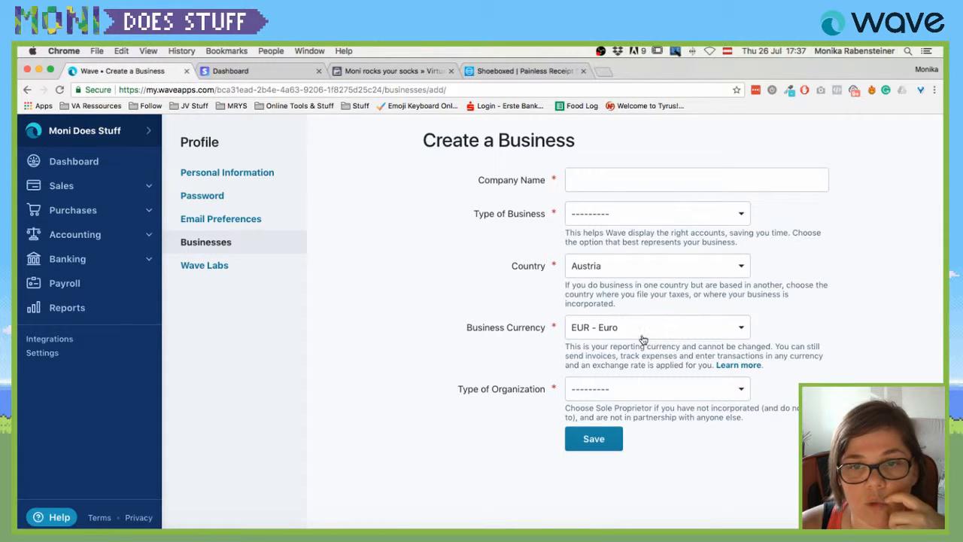
click(665, 337)
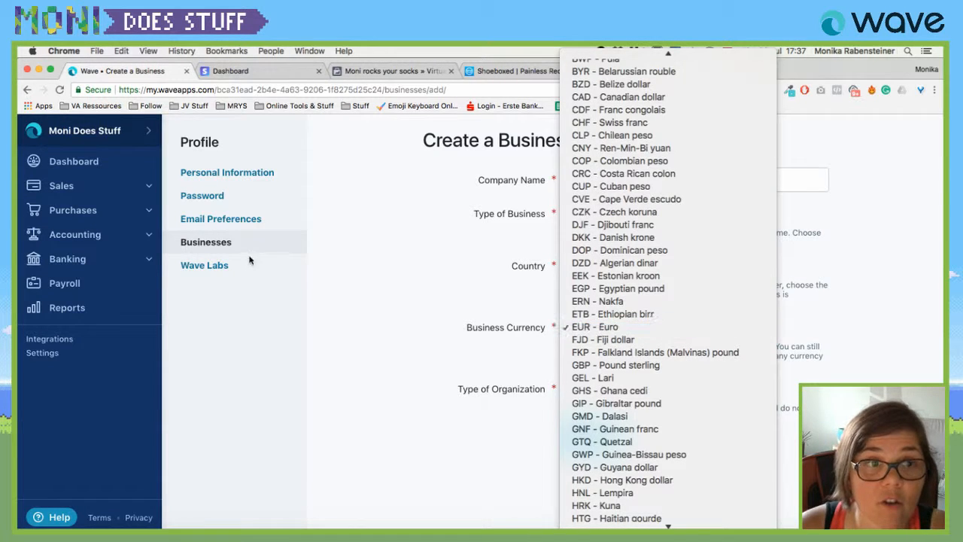
click(281, 247)
click(103, 135)
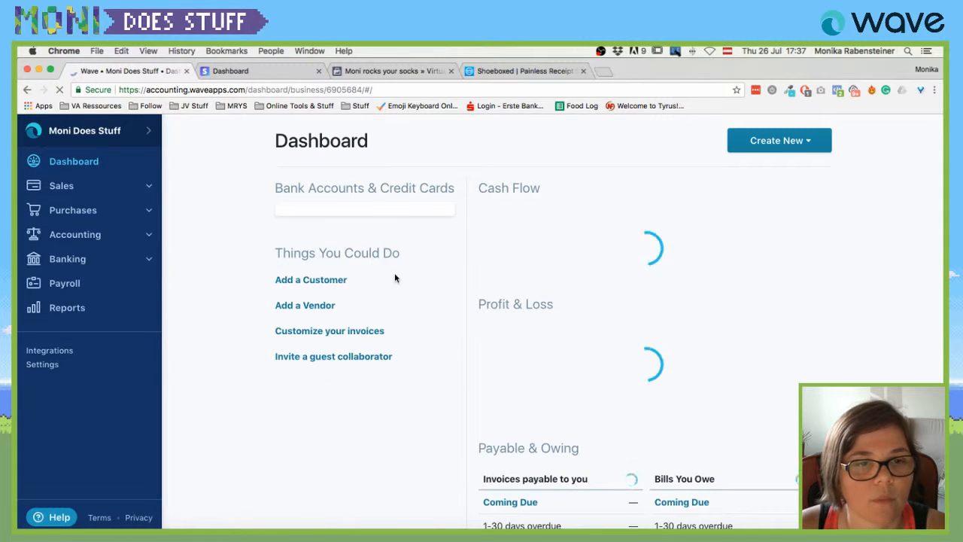
Open the account panel and reselect Moni Does Stuff to reload its dashboard.
scroll(368, 361, down, 1)
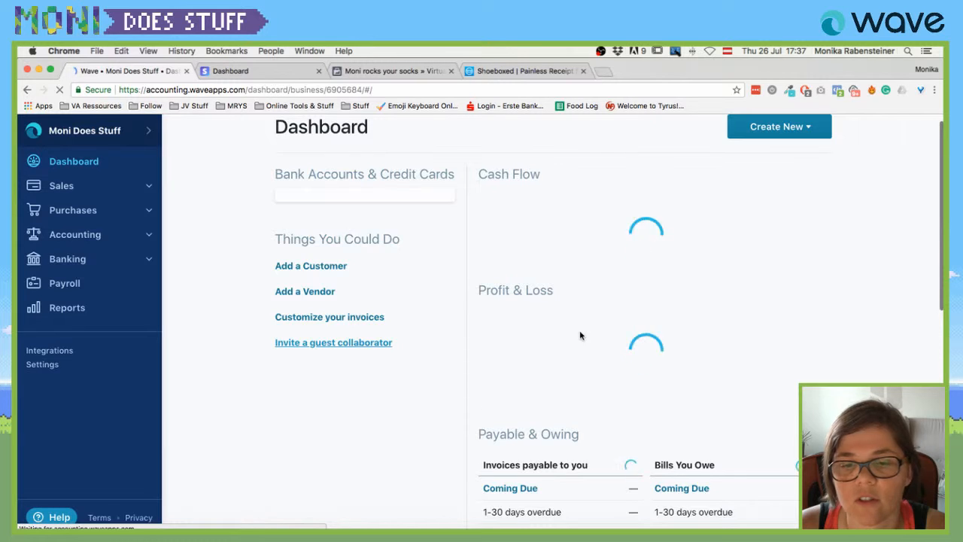
click(148, 130)
click(234, 166)
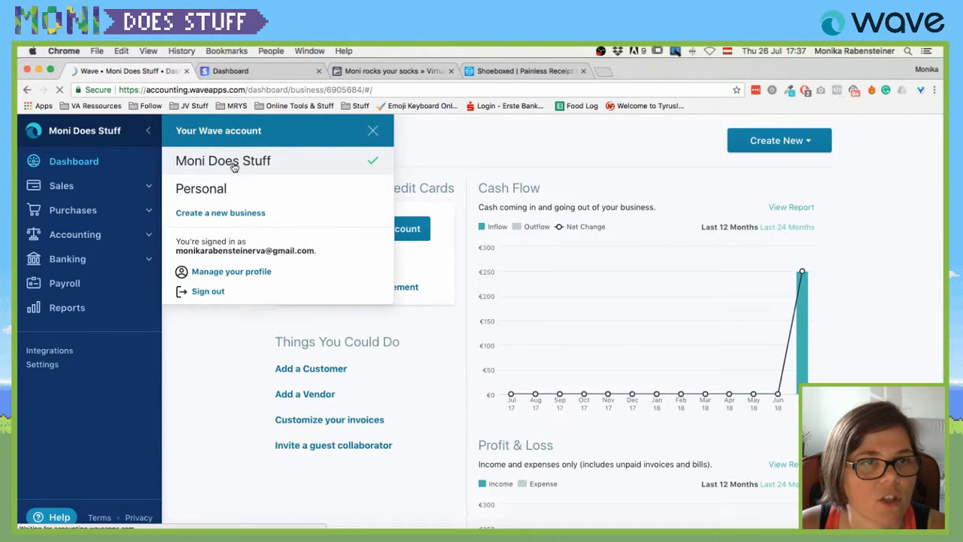
Open the personal profile and set Country to Austria.
click(224, 273)
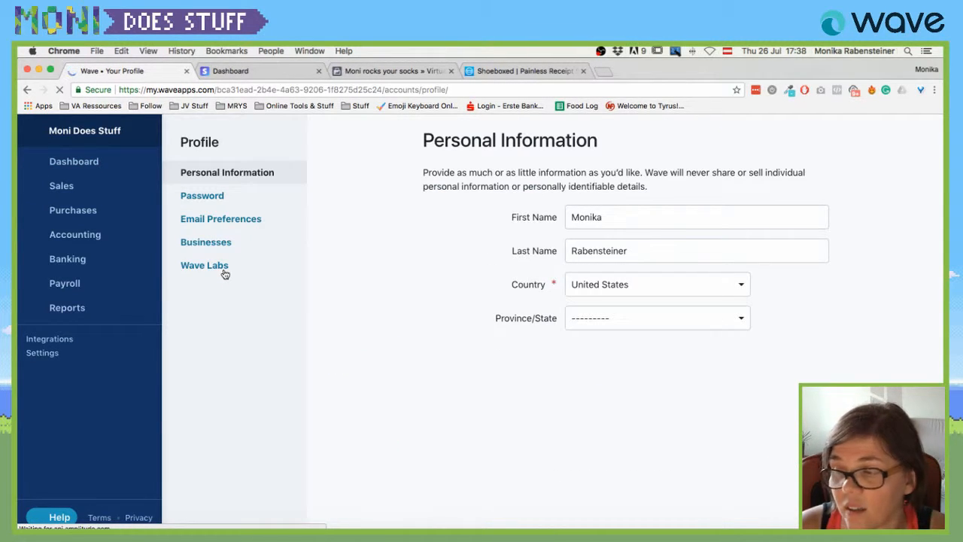
click(600, 288)
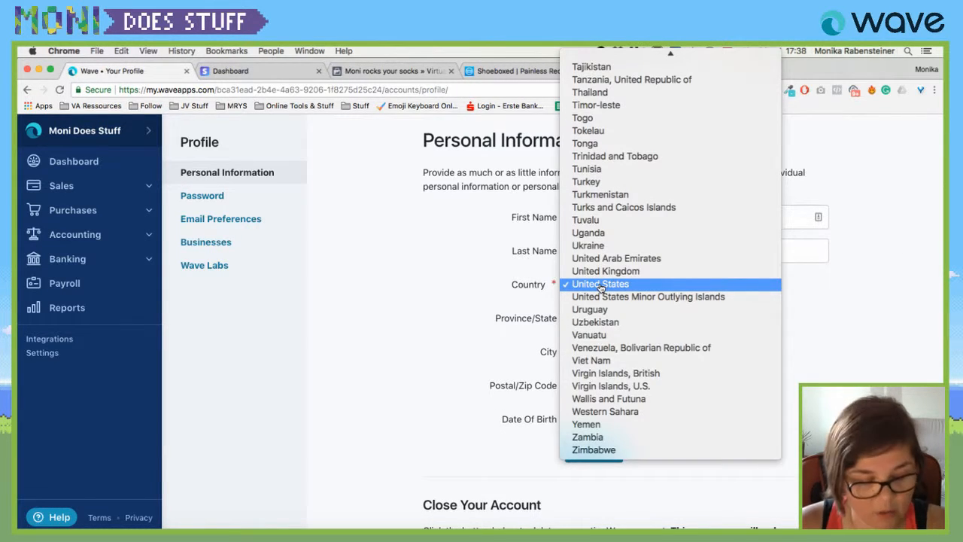
key(b)
key(Up)
key(Up)
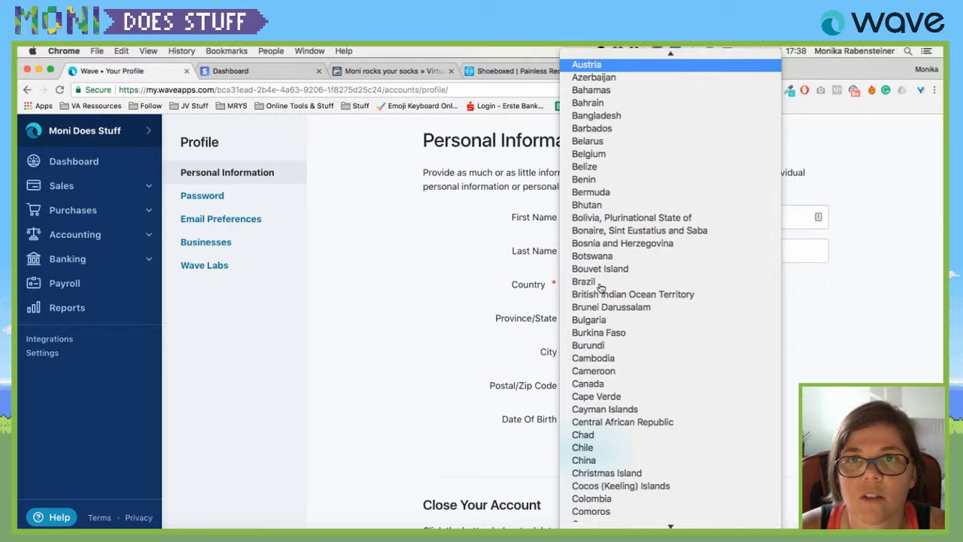
key(Return)
Set Province/State to Steiermark, leaving the City field empty.
click(605, 314)
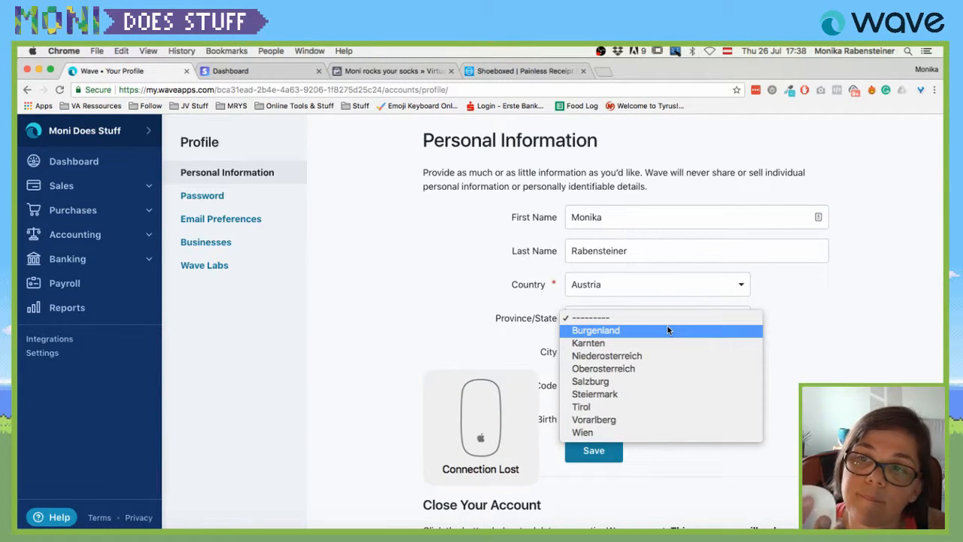
click(667, 330)
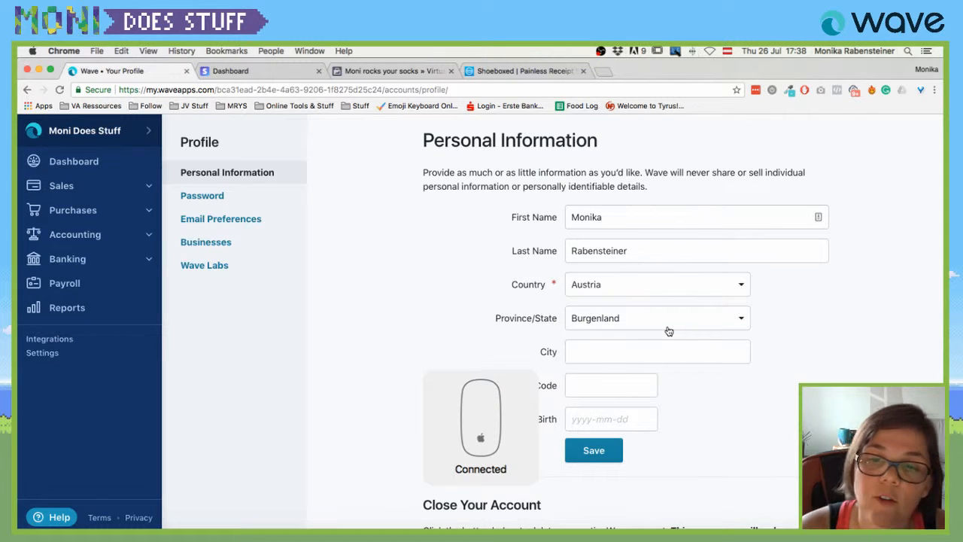
click(669, 331)
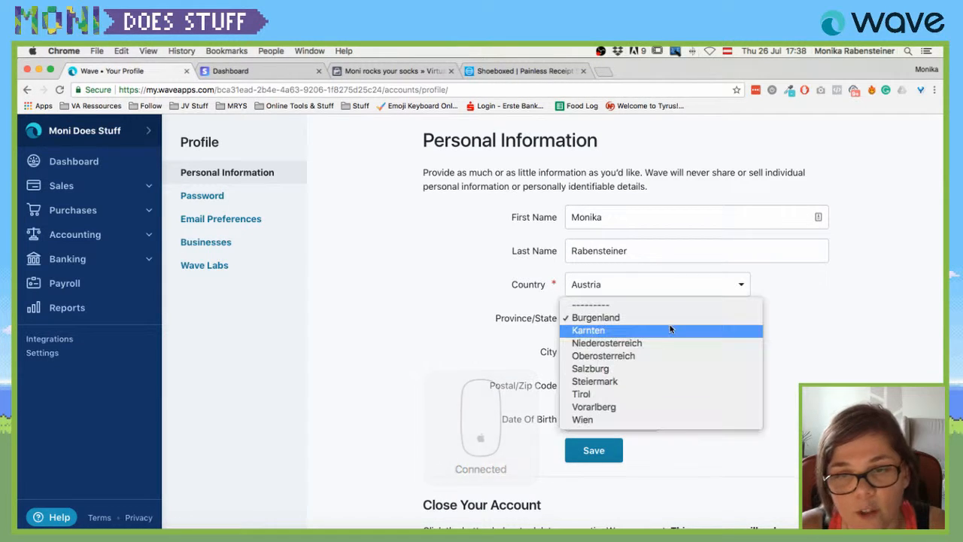
click(600, 380)
click(606, 358)
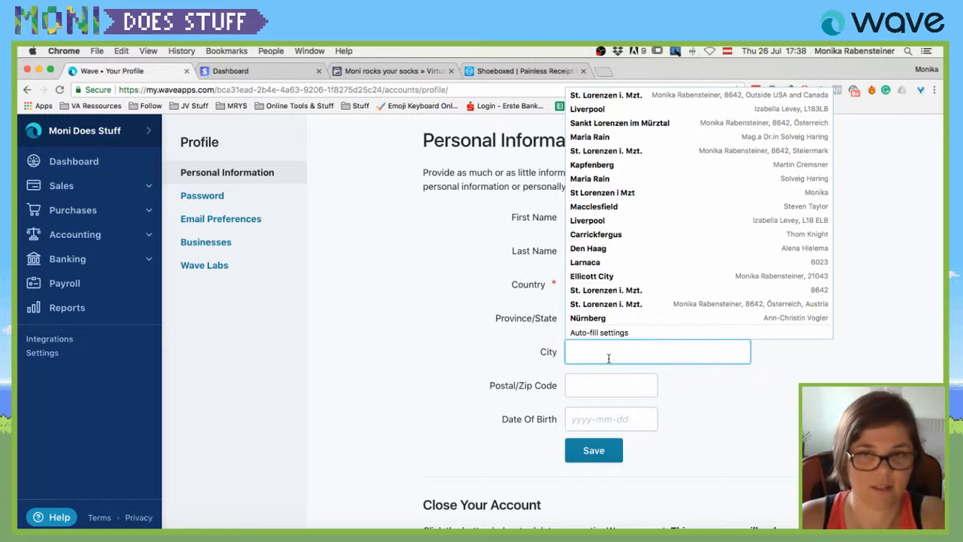
click(411, 360)
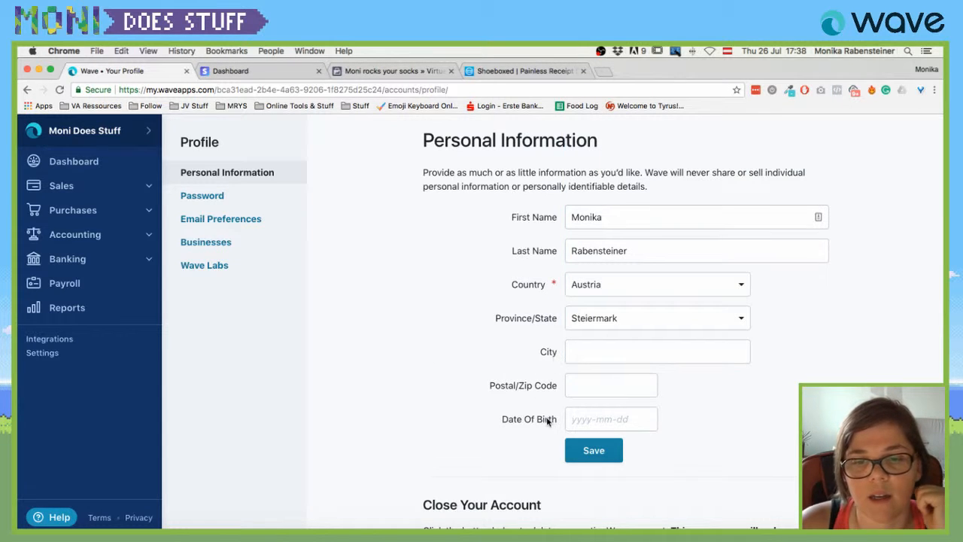
scroll(571, 406, down, 2)
scroll(631, 380, down, 3)
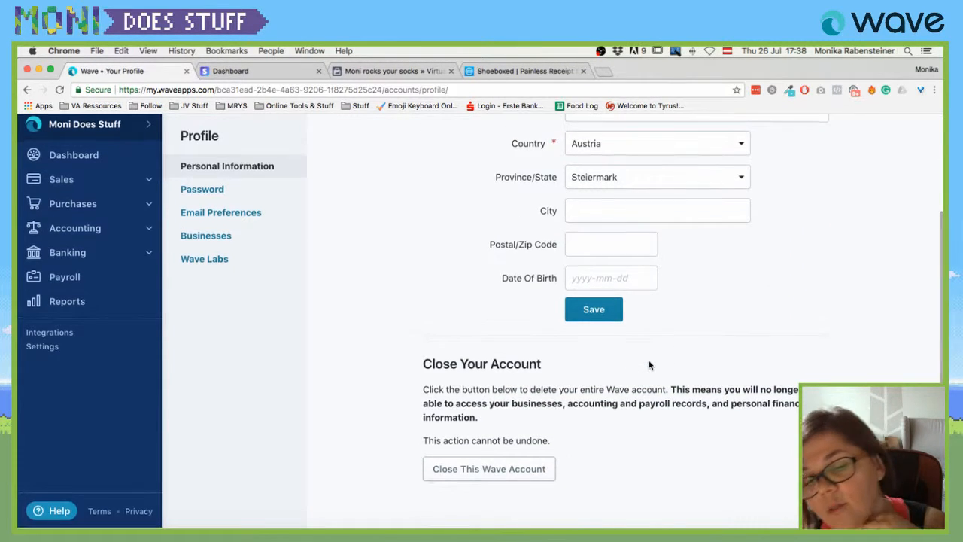
scroll(493, 349, up, 2)
scroll(493, 350, down, 2)
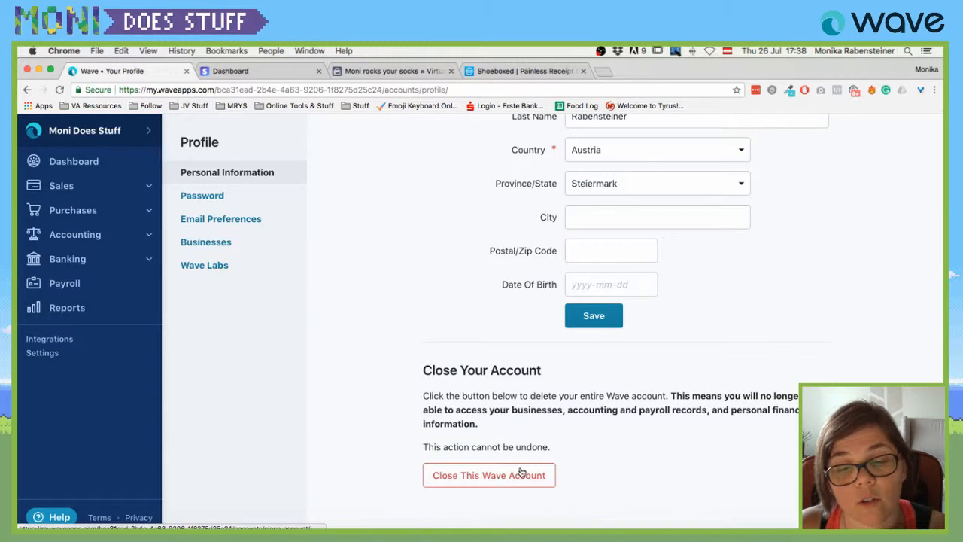
Show the Create a Password page, briefly opening and closing the account panel.
click(198, 197)
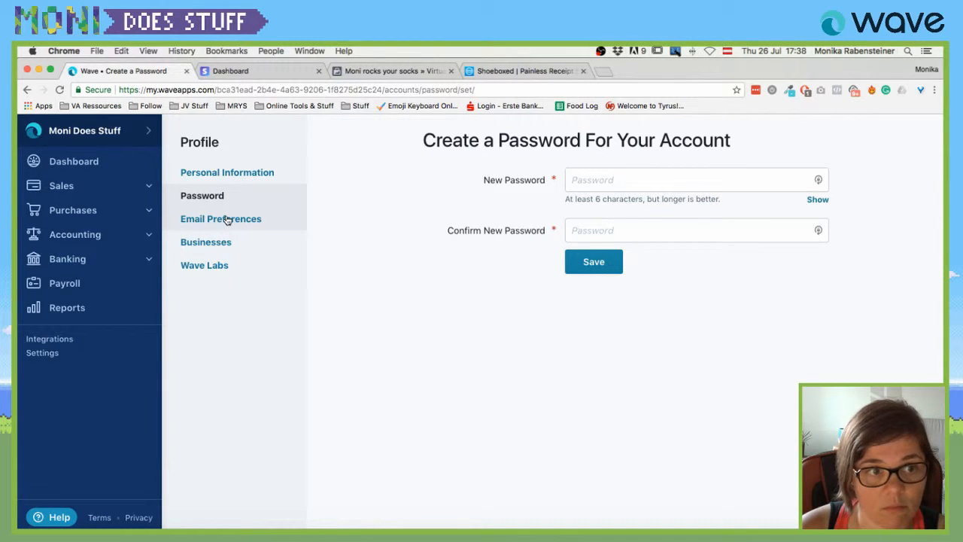
click(144, 131)
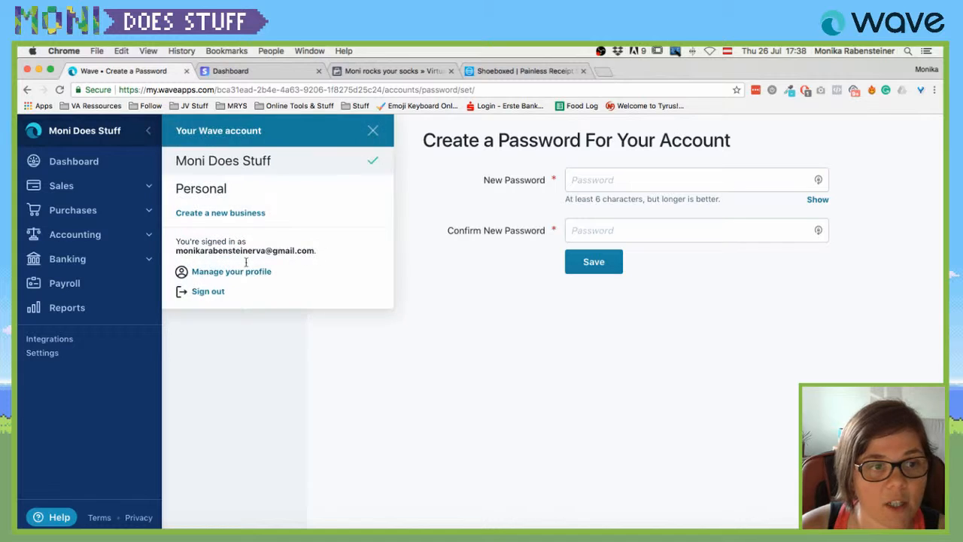
click(482, 393)
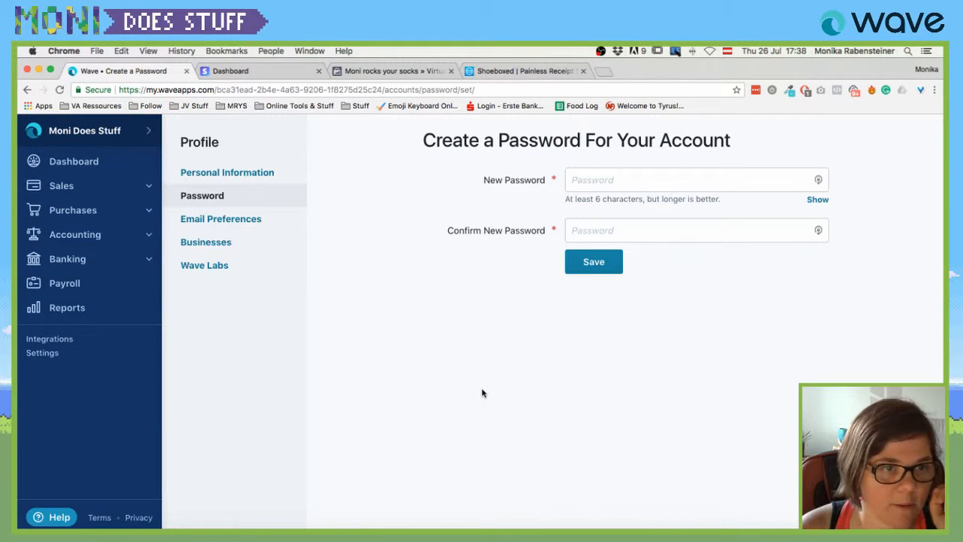
Scroll through Email Preferences, then view the Businesses page listing Personal and Moni Does Stuff.
click(233, 222)
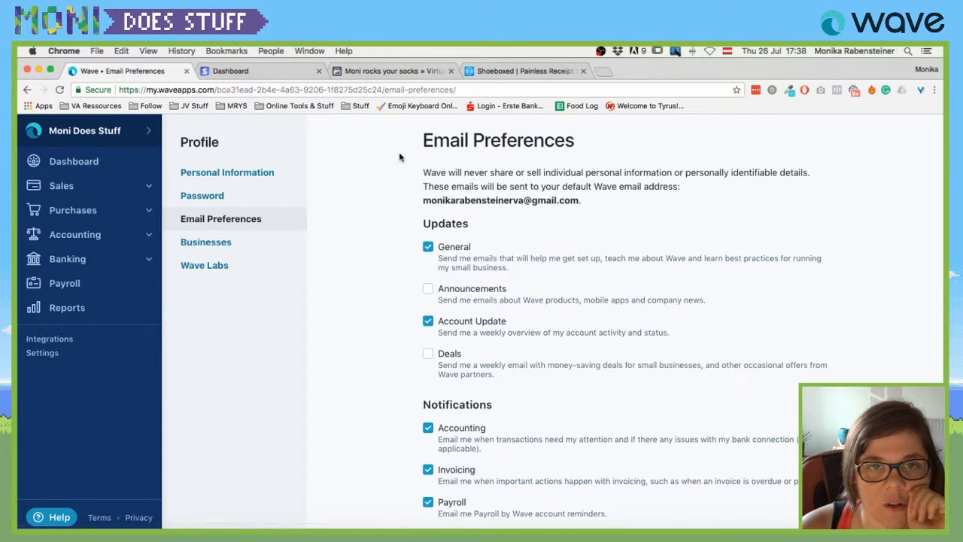
scroll(372, 280, down, 2)
scroll(372, 280, down, 5)
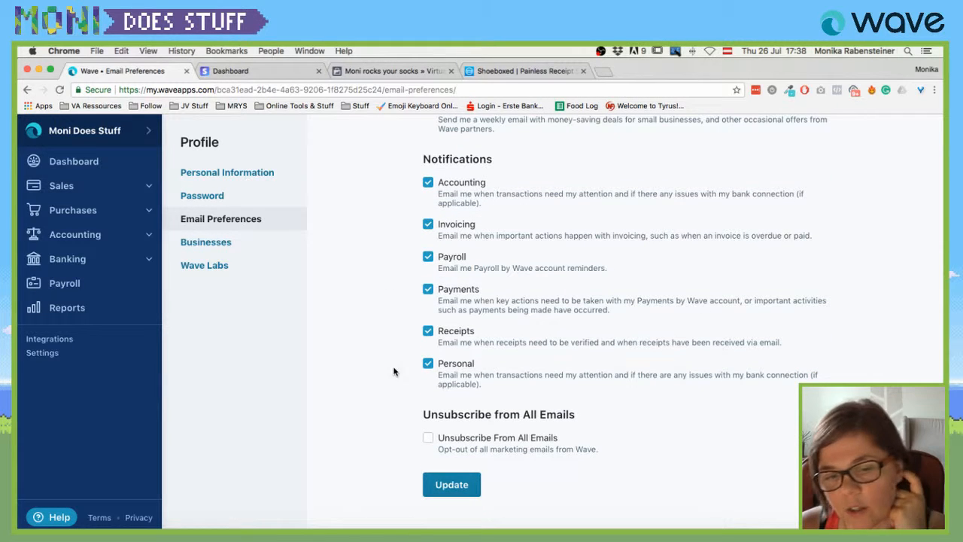
click(201, 243)
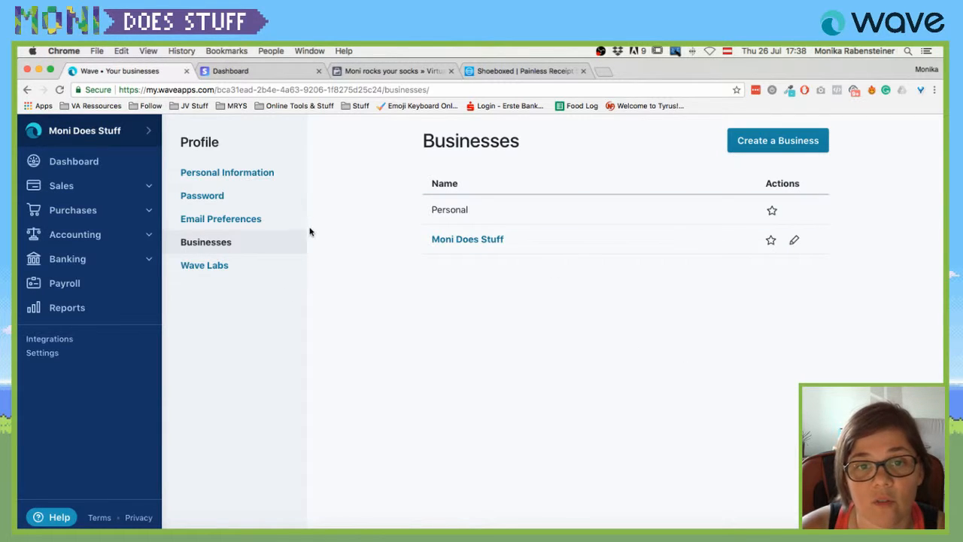
View the Wave Labs beta sign-up page, then switch OBS to the E_EndScene outro.
click(213, 266)
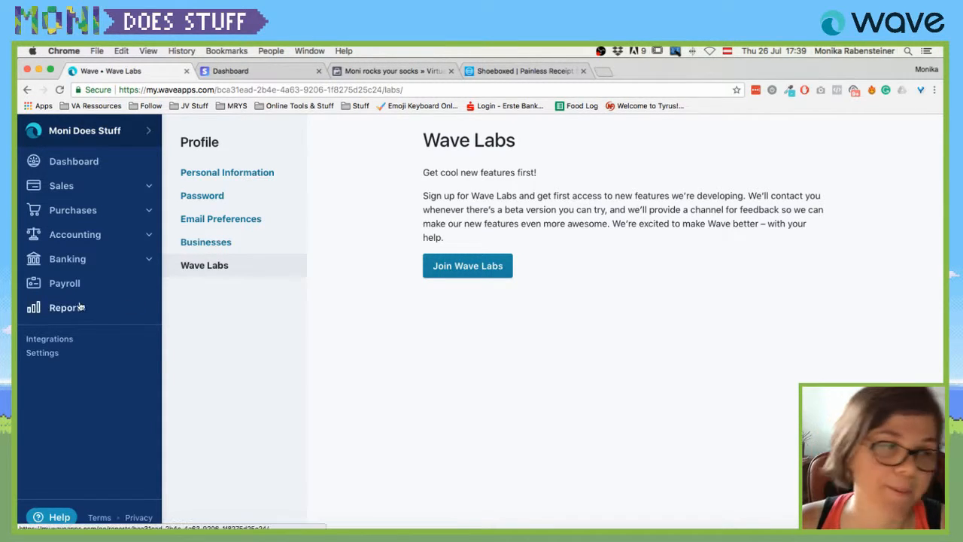
click(450, 536)
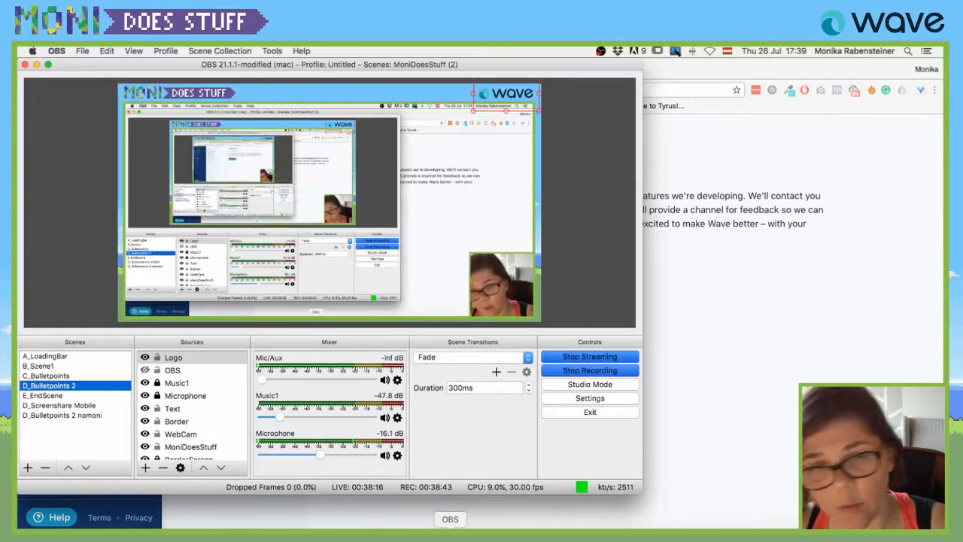
click(57, 395)
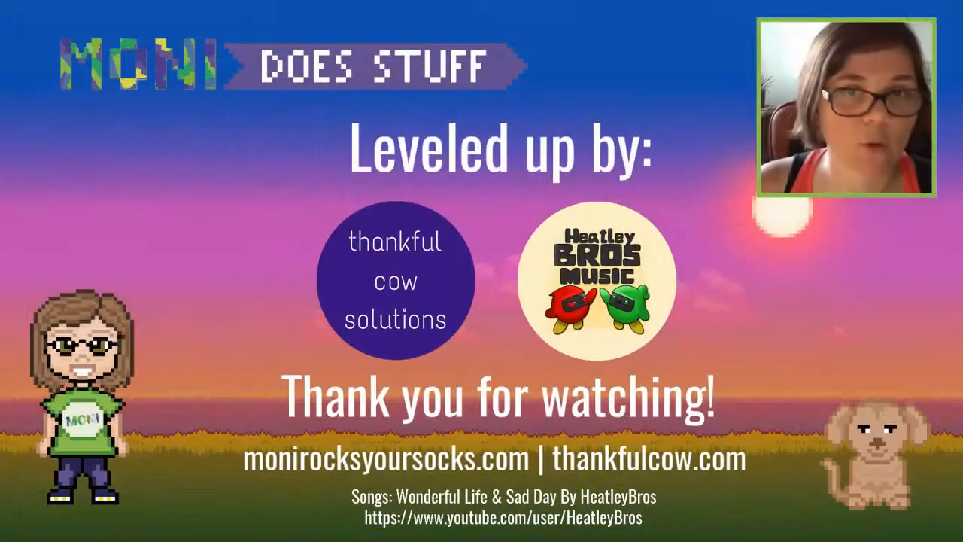